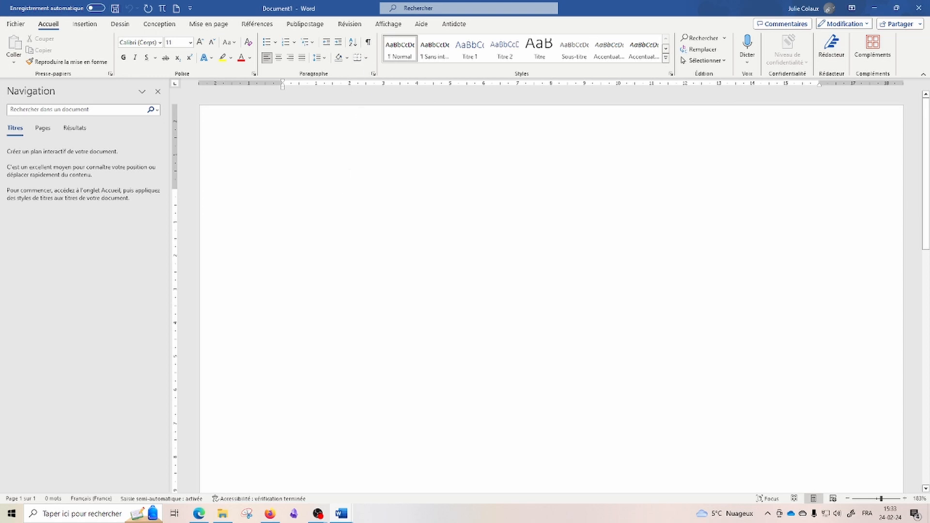
# Step: Turn on the ¶ formatting marks so the blank page's paragraph mark is visible
pyautogui.click(369, 44)
# Step: Add empty paragraphs with marks shown, then paste a keyboard picture and undo it
pyautogui.click(369, 46)
pyautogui.press('Return')
pyautogui.press('Return')
pyautogui.press('Return')
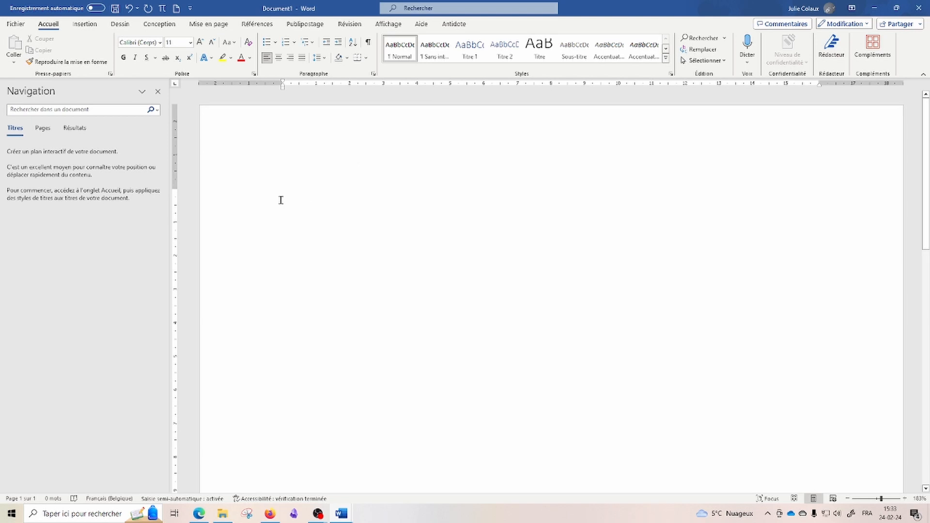
pyautogui.click(368, 44)
pyautogui.hotkey('ctrl', 'v')
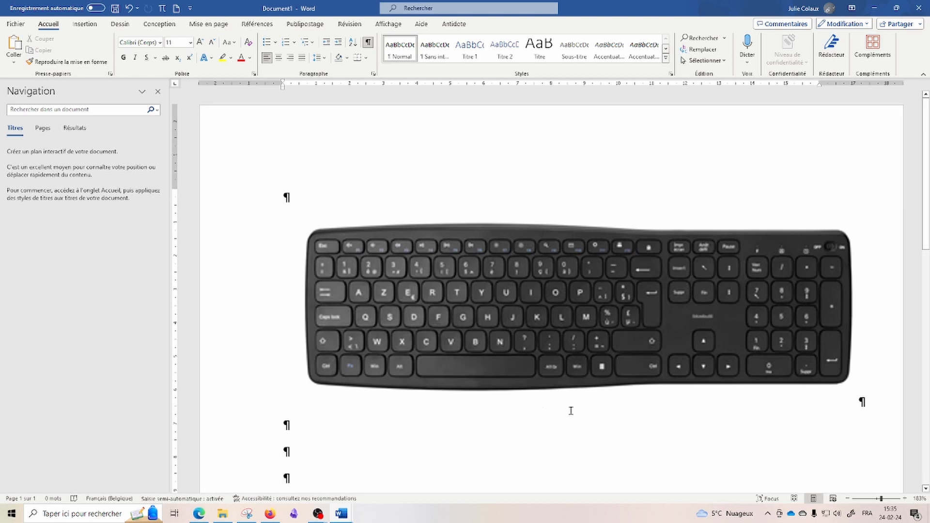
pyautogui.hotkey('ctrl', 'z')
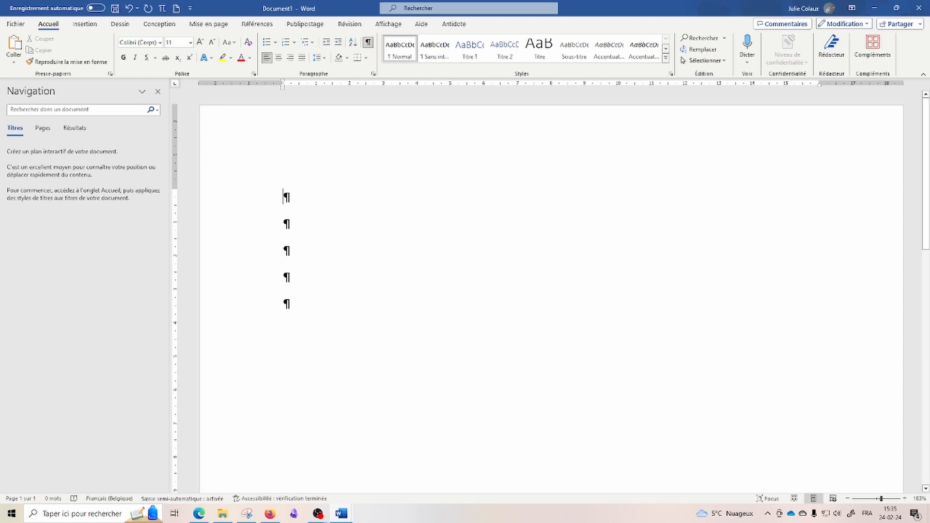
pyautogui.hotkey('ctrl', 'o')
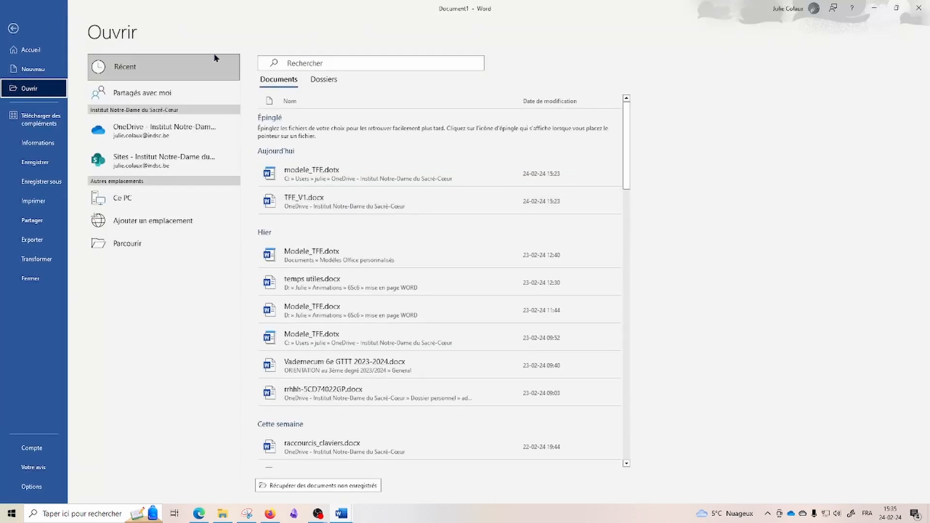
pyautogui.click(12, 29)
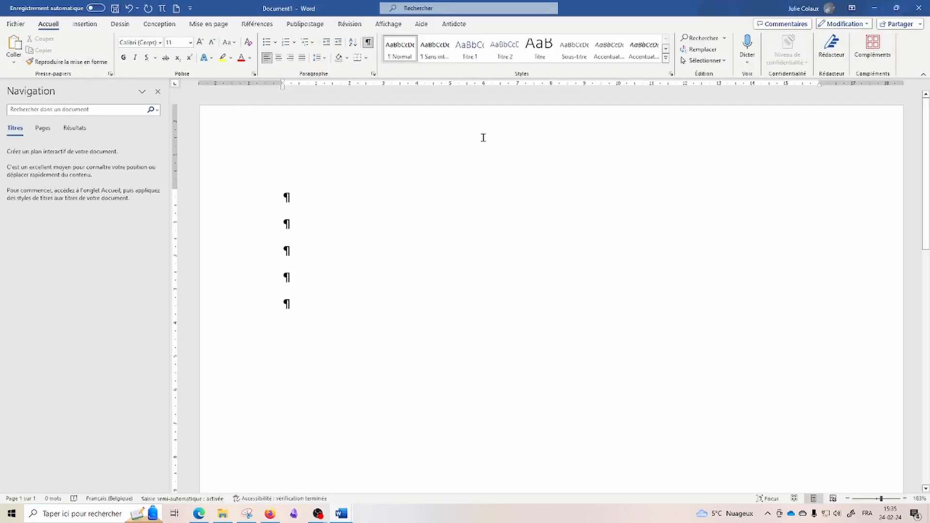
pyautogui.hotkey('ctrl', 's')
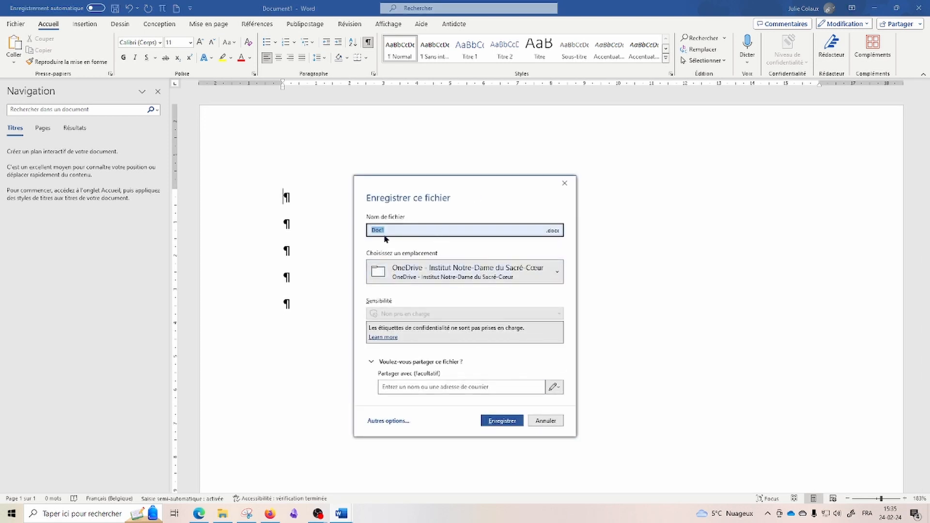
pyautogui.click(553, 422)
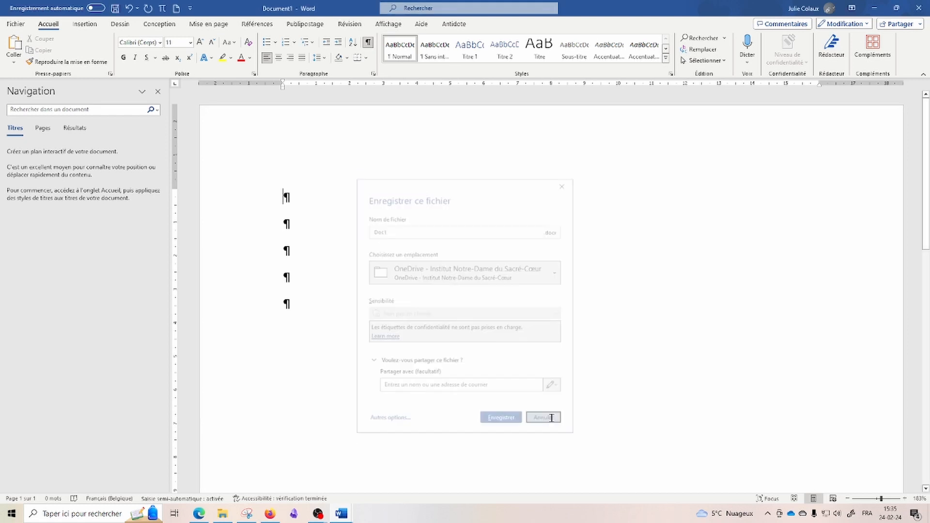
pyautogui.hotkey('ctrl', 'f')
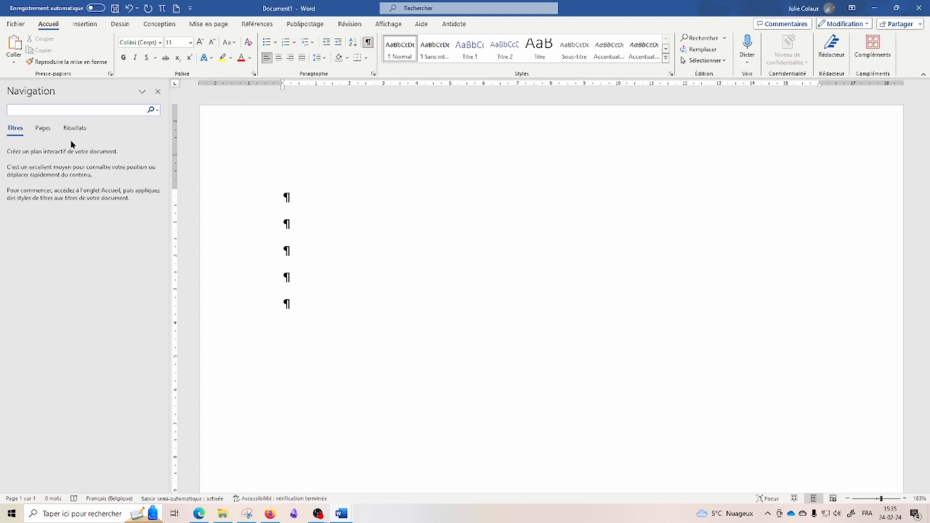
pyautogui.click(158, 93)
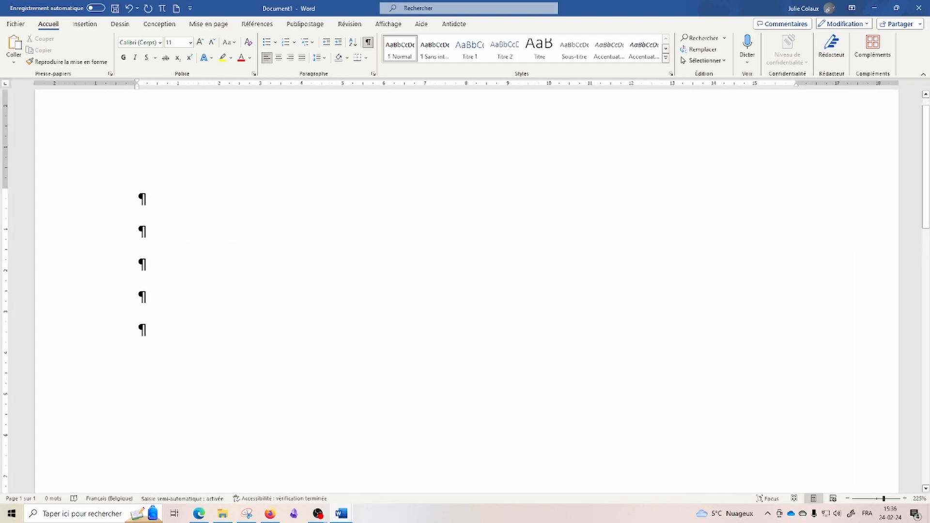
pyautogui.hotkey('ctrl', 'f')
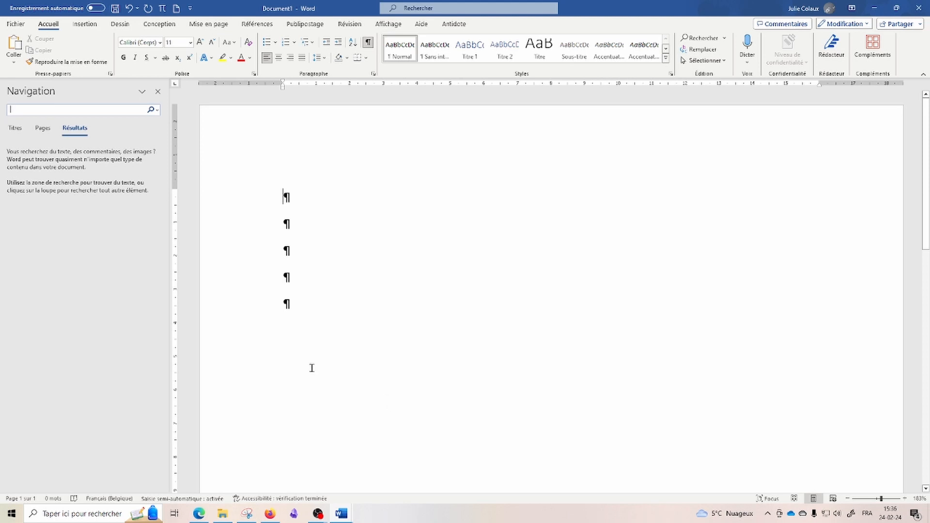
pyautogui.click(198, 514)
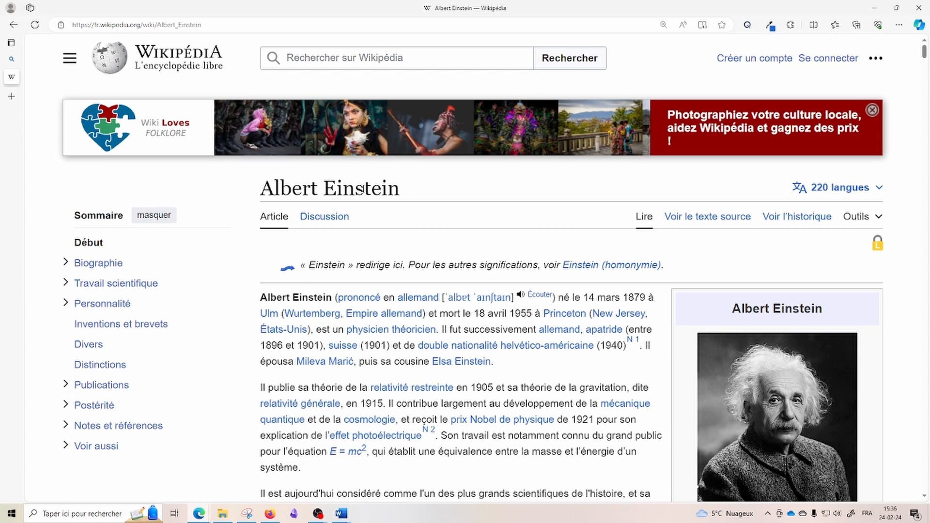
pyautogui.hotkey('ctrl', 'f')
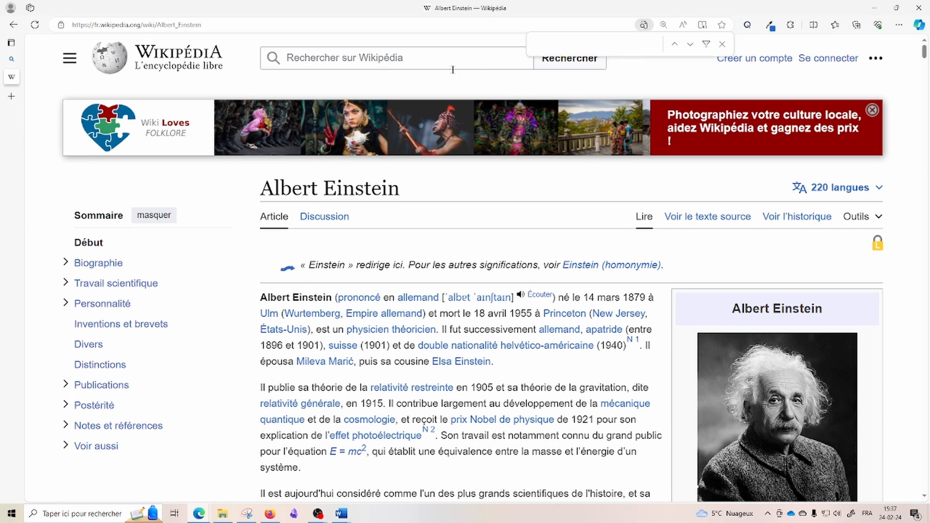
pyautogui.write('enfant')
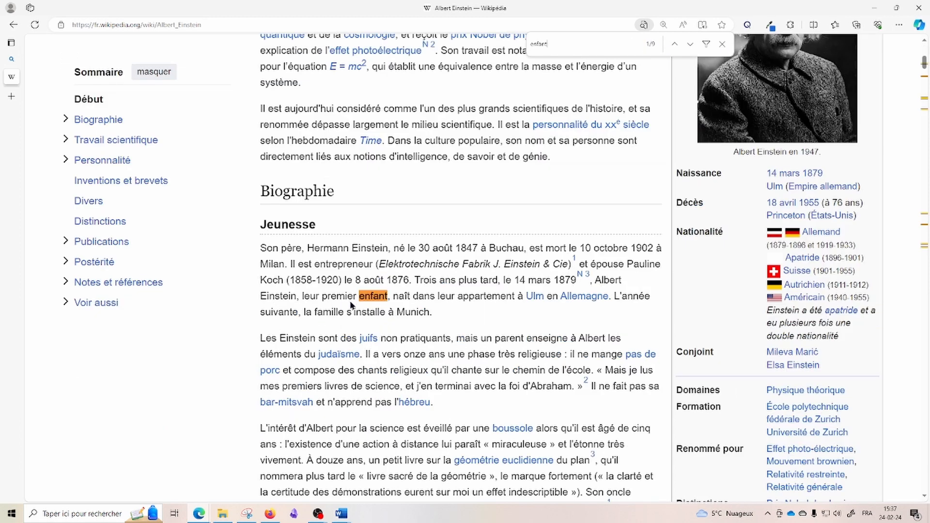
pyautogui.click(691, 44)
pyautogui.click(691, 44)
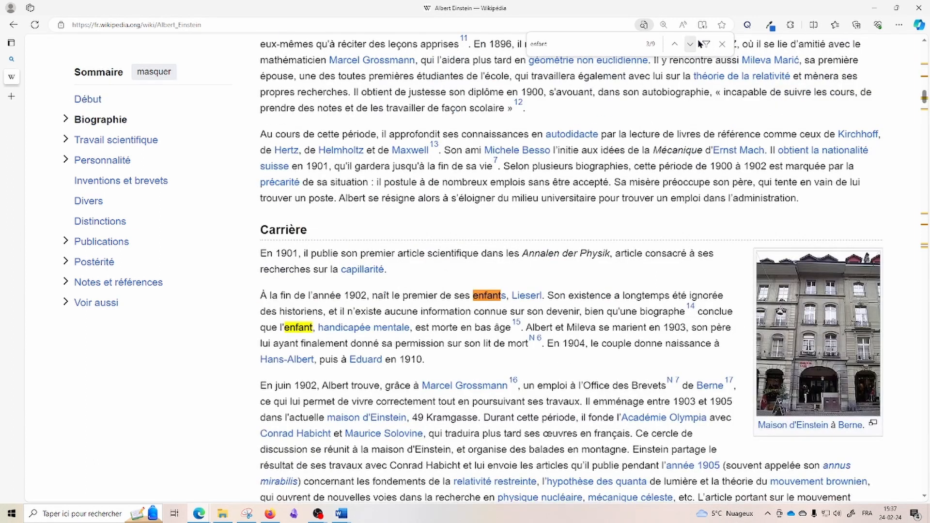
pyautogui.click(690, 44)
pyautogui.click(690, 44)
pyautogui.click(690, 44)
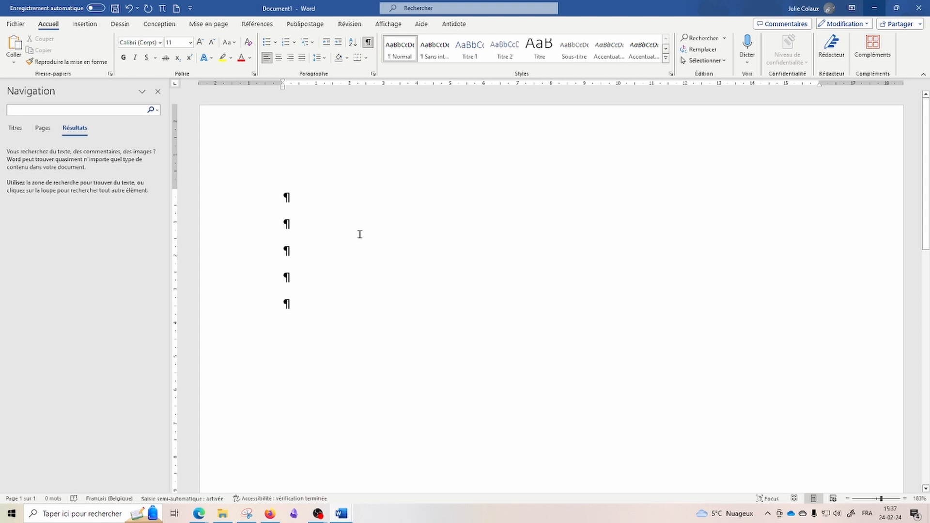
pyautogui.keyDown('ctrl'); pyautogui.scroll(14, 359, 235); pyautogui.keyUp('ctrl')
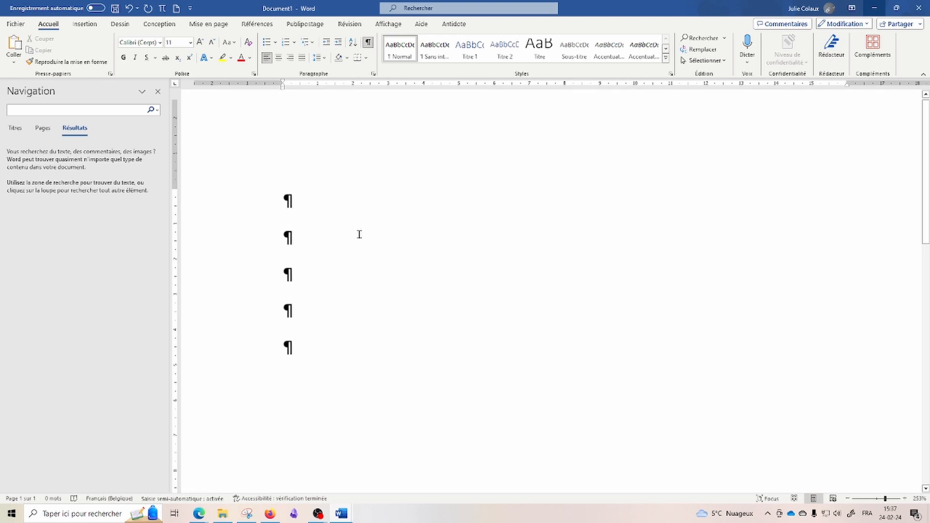
pyautogui.keyDown('ctrl'); pyautogui.scroll(8, 360, 234); pyautogui.keyUp('ctrl')
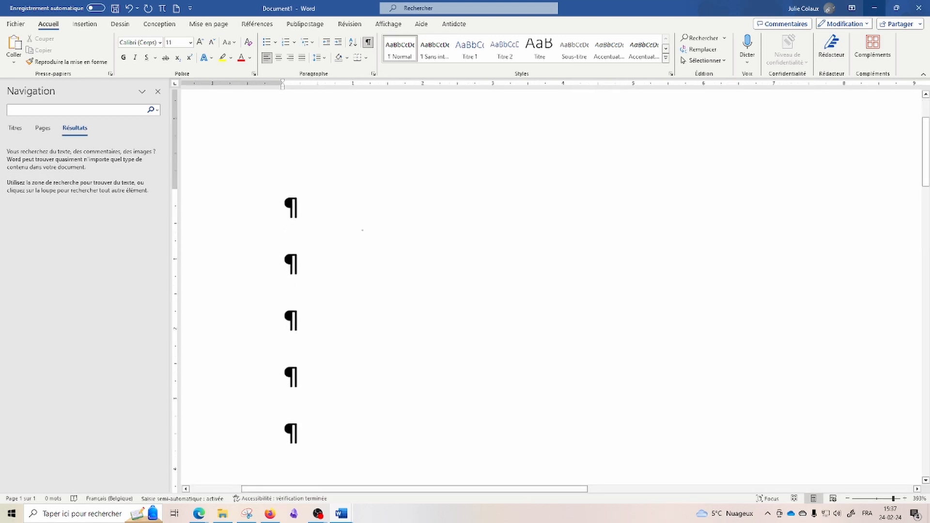
pyautogui.keyDown('ctrl'); pyautogui.scroll(-20, 361, 230); pyautogui.keyUp('ctrl')
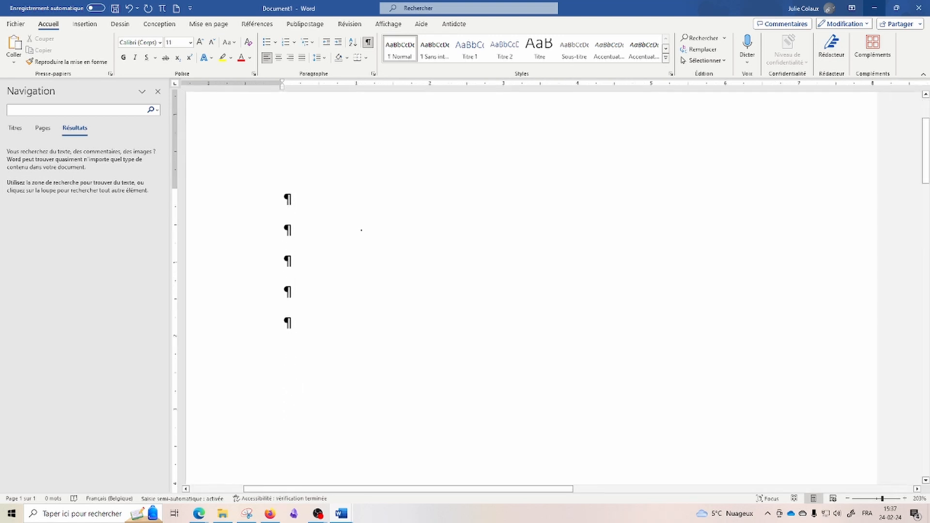
pyautogui.keyDown('ctrl'); pyautogui.scroll(-6, 362, 230); pyautogui.keyUp('ctrl')
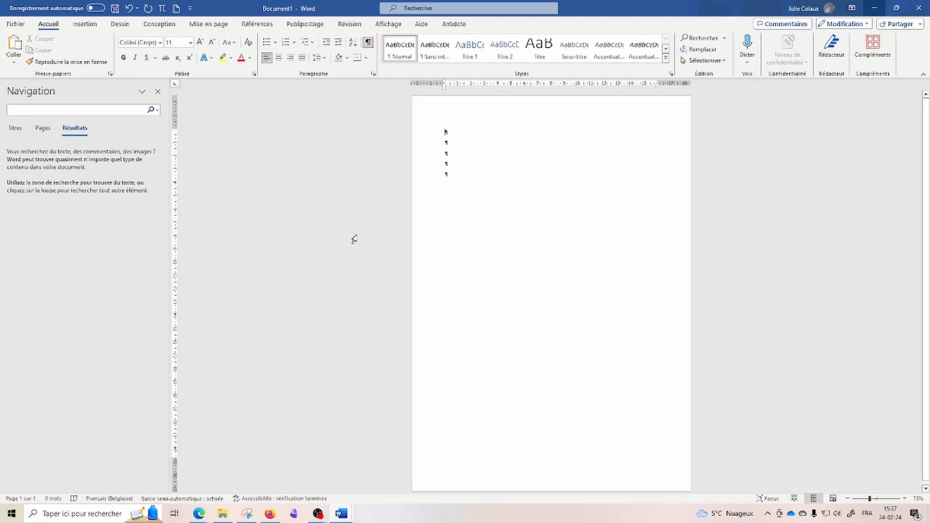
pyautogui.keyDown('ctrl'); pyautogui.scroll(9, 355, 239); pyautogui.keyUp('ctrl')
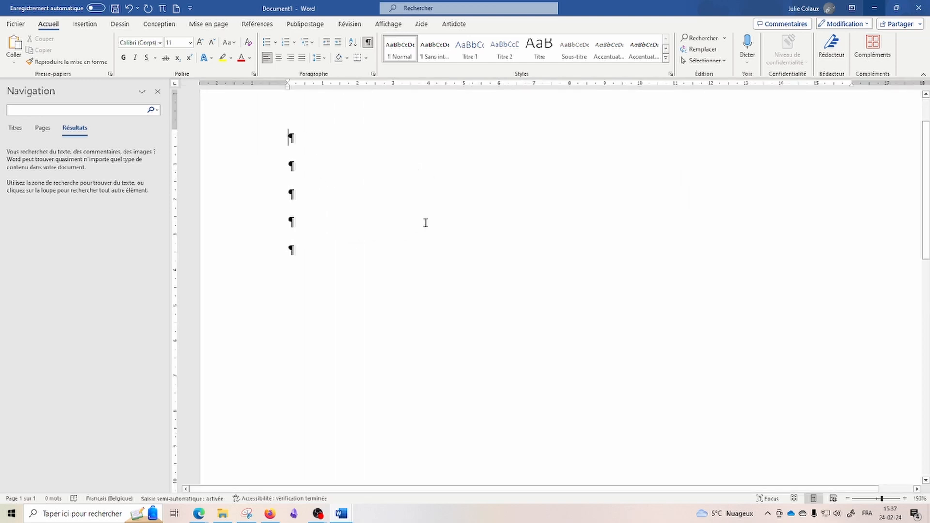
pyautogui.keyDown('ctrl'); pyautogui.scroll(-2, 448, 216); pyautogui.keyUp('ctrl')
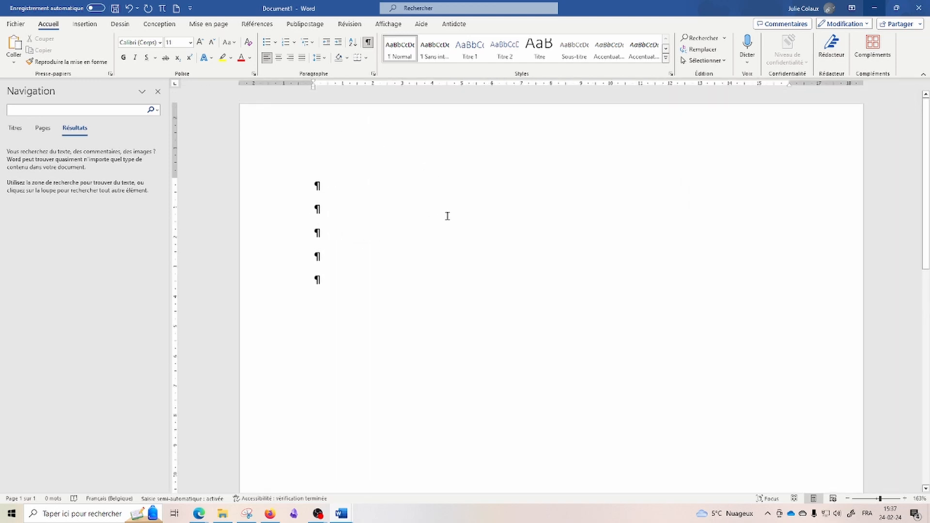
pyautogui.hotkey('ctrl', 'a')
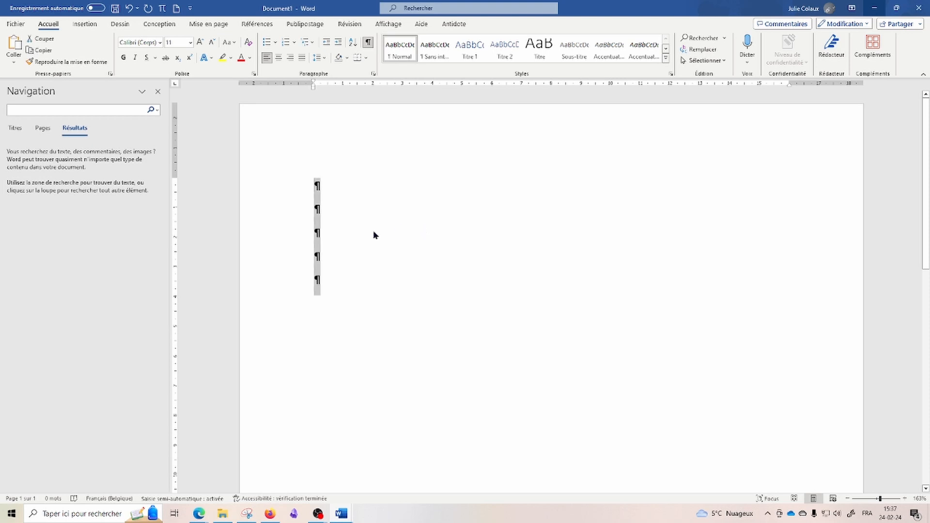
pyautogui.click(384, 195)
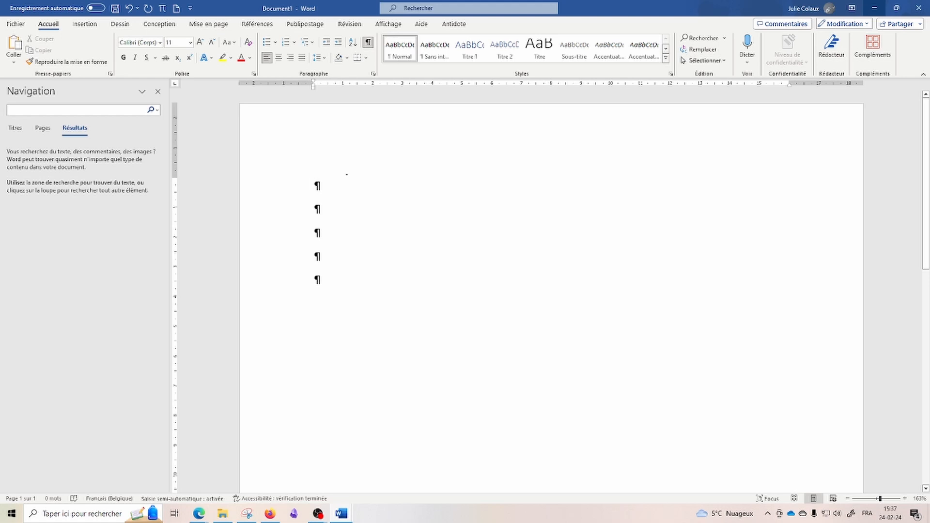
# Step: Type 'mot' and practise selecting it by line, word and letter, cutting and pasting it back
pyautogui.write('mot')
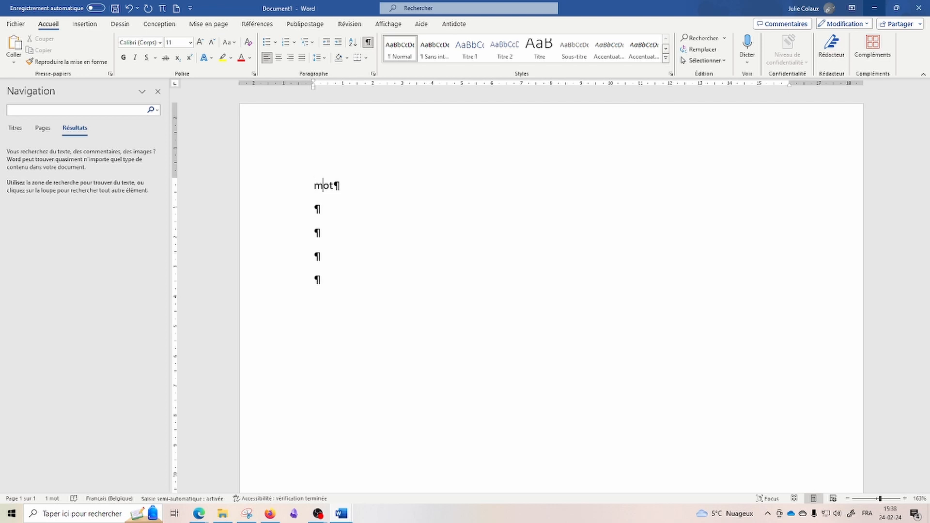
pyautogui.click(299, 185)
pyautogui.click(318, 187)
pyautogui.doubleClick(314, 186)
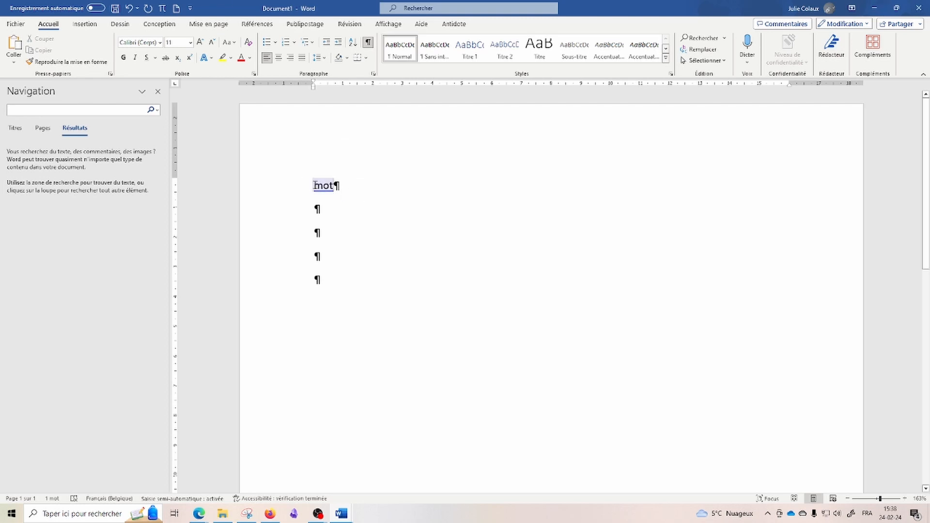
pyautogui.click(315, 186)
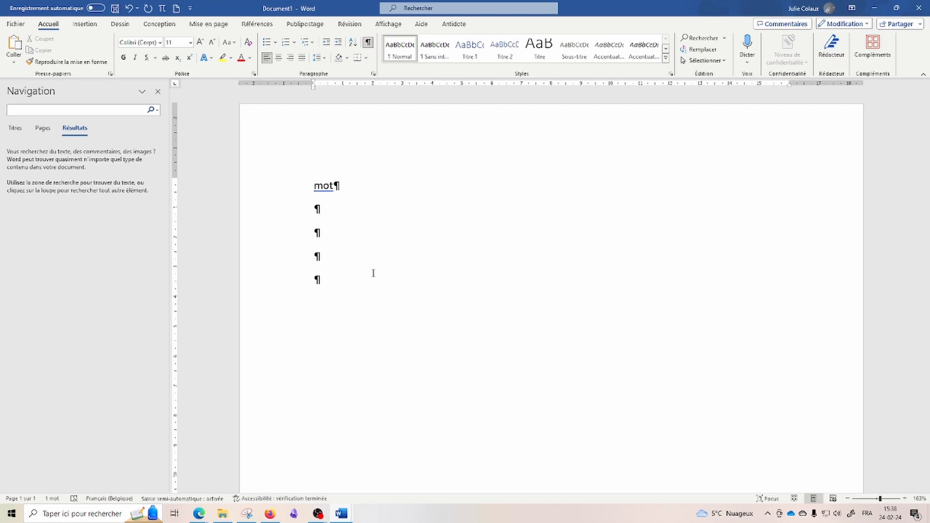
pyautogui.hotkey('shift', 'Right')
pyautogui.hotkey('shift', 'Right')
pyautogui.hotkey('shift', 'Right')
pyautogui.hotkey('shift', 'Right')
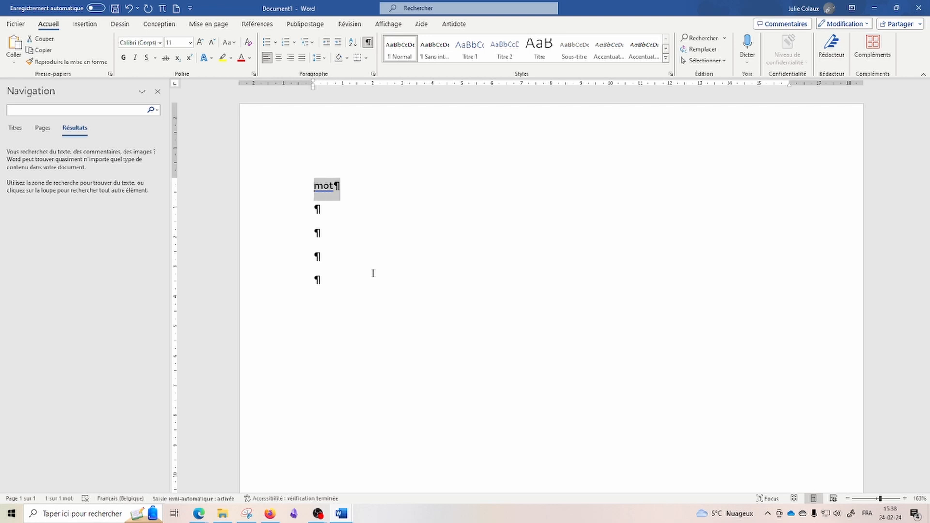
pyautogui.hotkey('shift', 'Left')
pyautogui.hotkey('shift', 'Left')
pyautogui.hotkey('shift', 'Left')
pyautogui.hotkey('shift', 'Left')
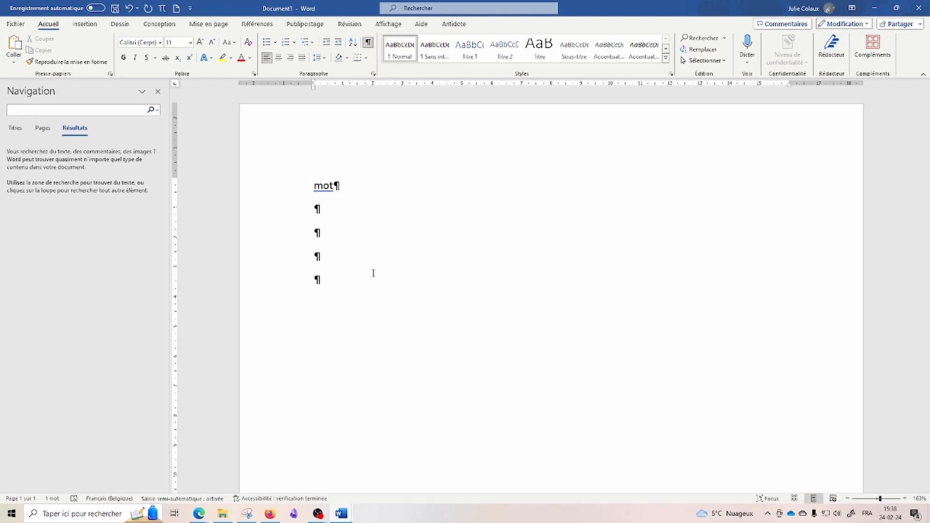
pyautogui.hotkey('shift', 'Down')
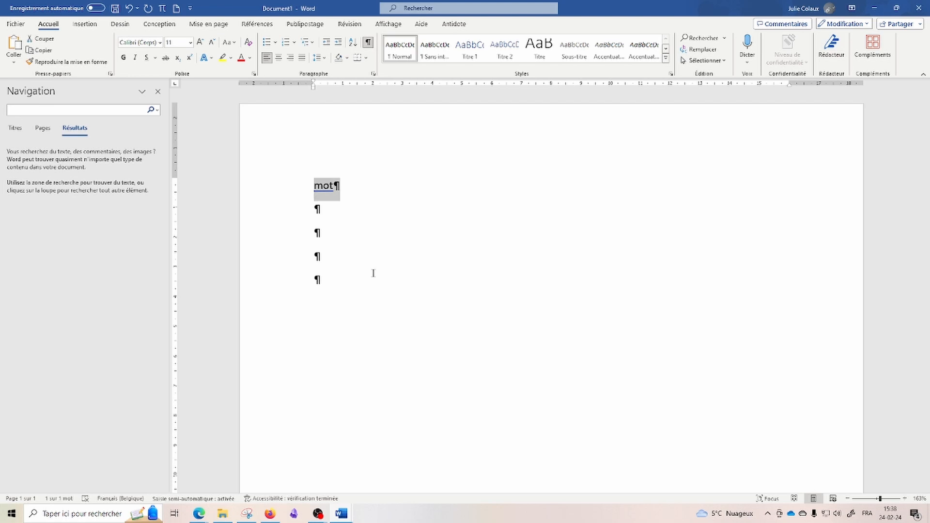
pyautogui.hotkey('ctrl', 'x')
pyautogui.hotkey('ctrl', 'v')
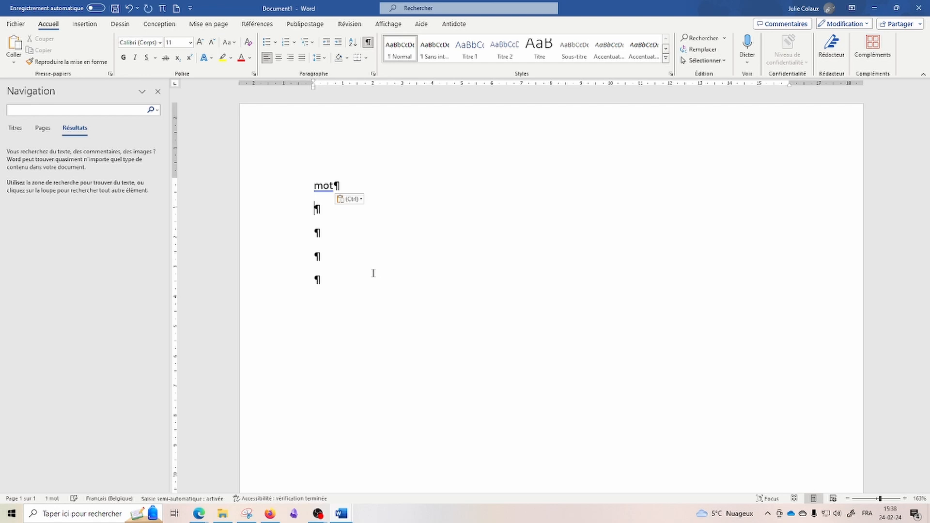
pyautogui.press('Up')
pyautogui.hotkey('shift', 'Down')
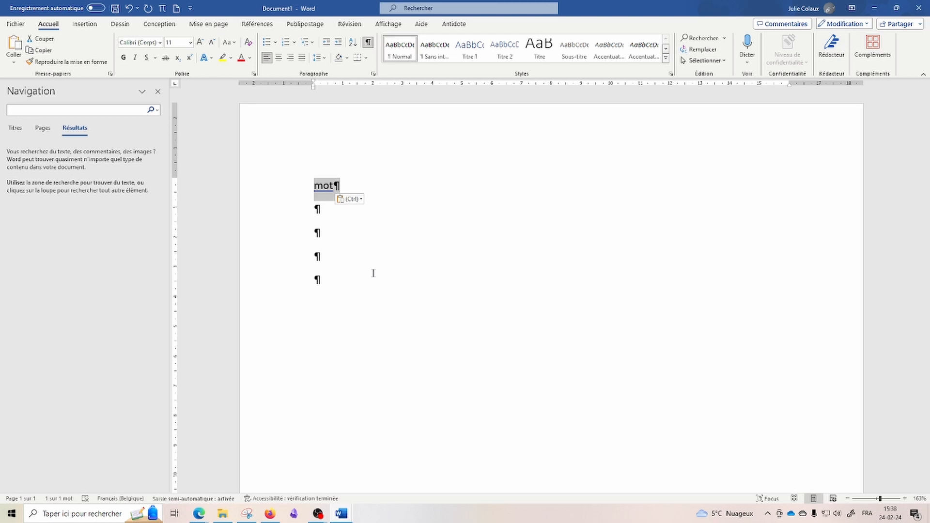
# Step: Make the selected word 'mot' underlined, bold and italic
pyautogui.hotkey('ctrl', 'u')
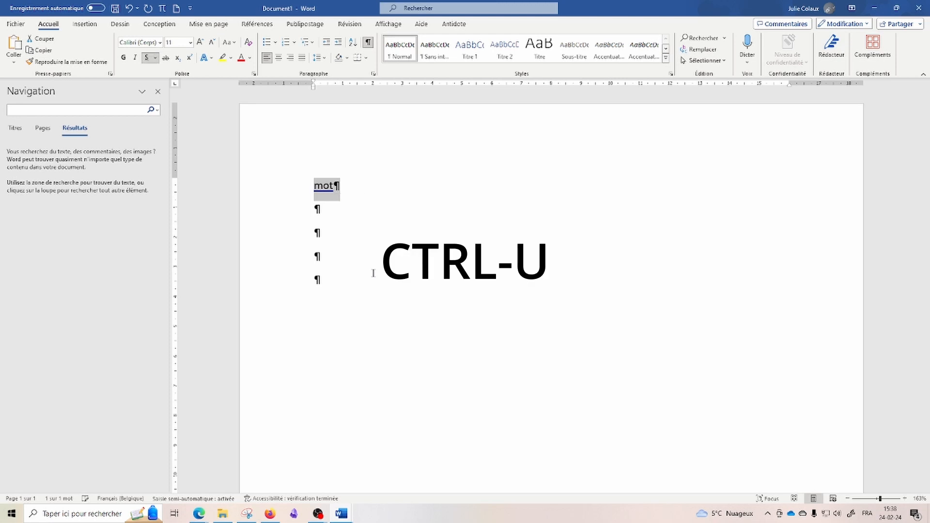
pyautogui.hotkey('ctrl', 'g')
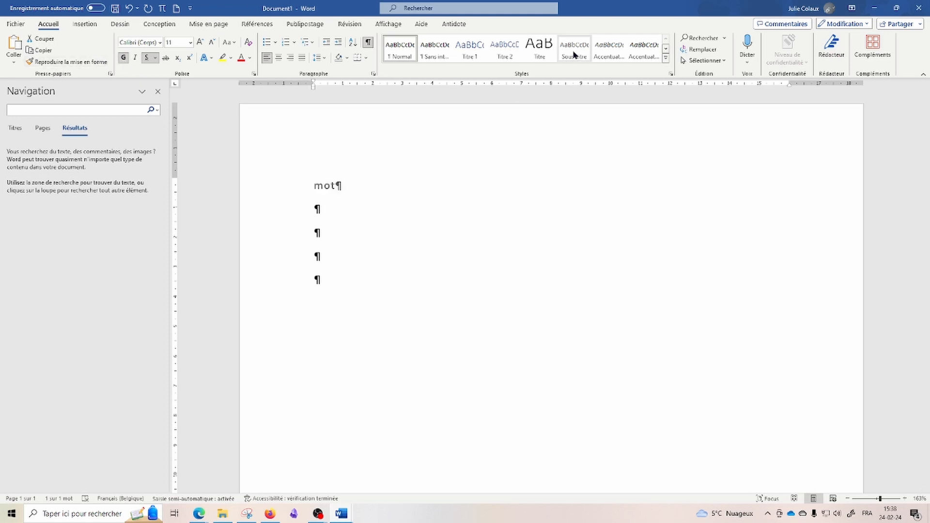
pyautogui.hotkey('ctrl', 'i')
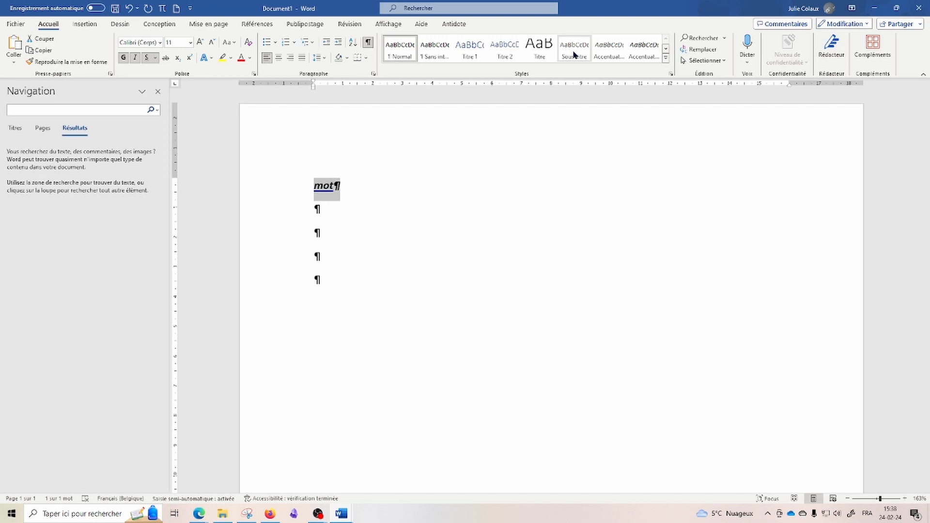
pyautogui.click(359, 204)
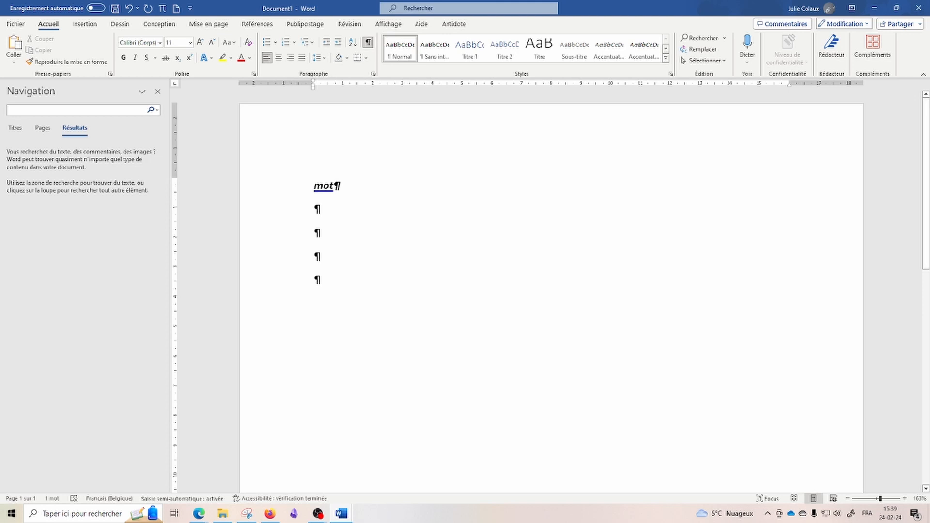
# Step: Type 4B and try superscript, then subscript on the B before returning to normal text
pyautogui.write('4B')
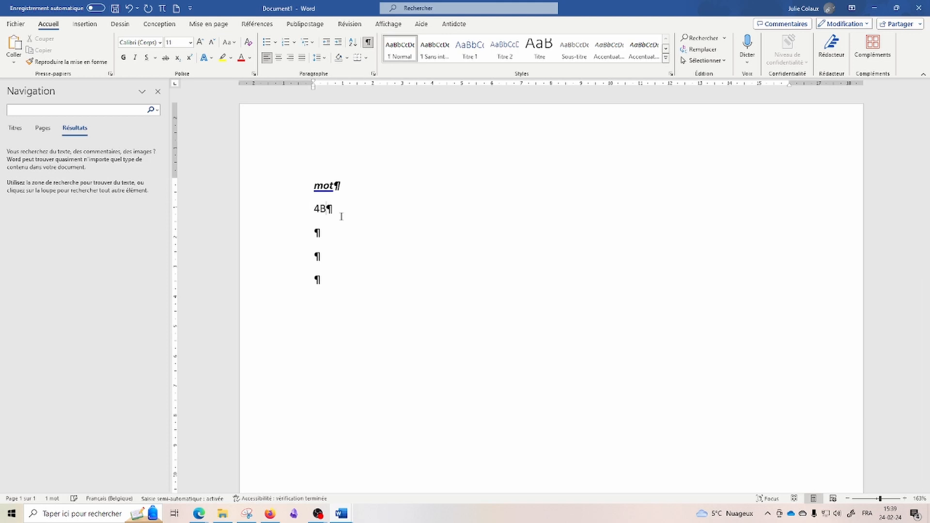
pyautogui.hotkey('shift', 'Left')
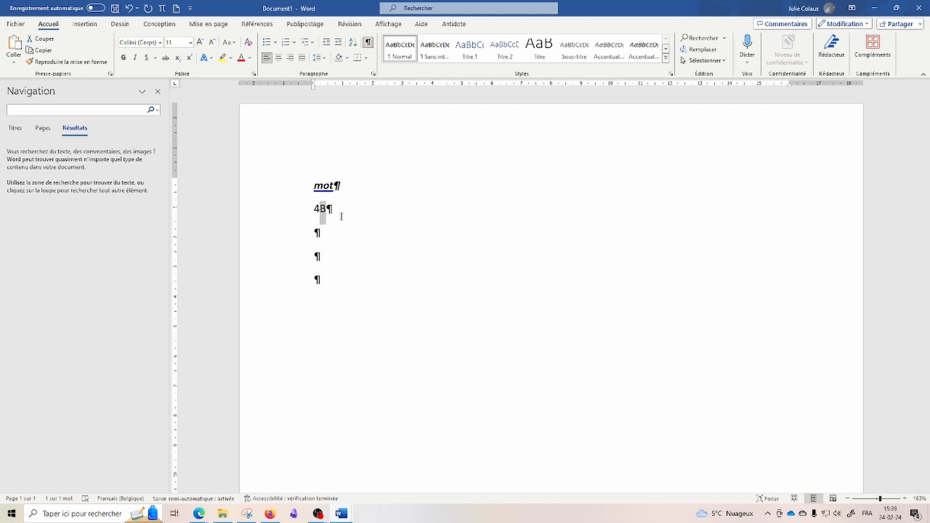
pyautogui.hotkey('ctrl', 'shift', '+')
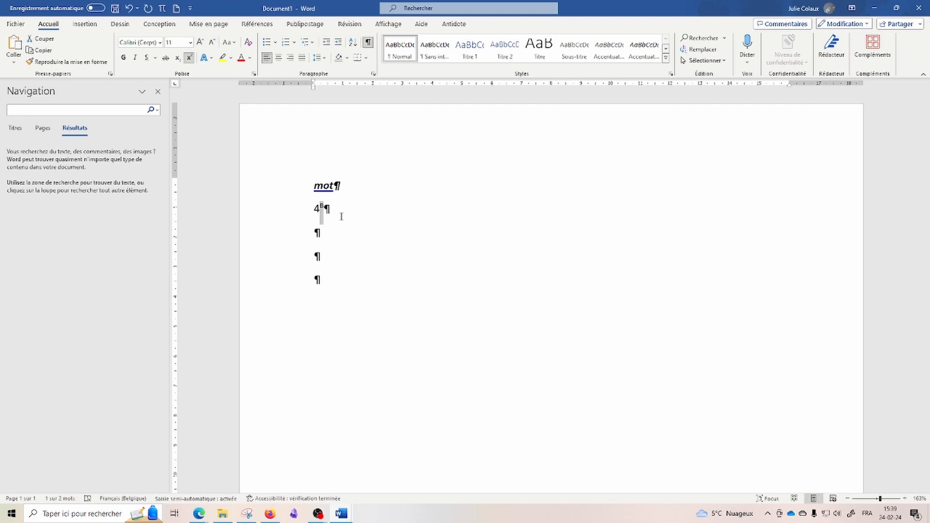
pyautogui.hotkey('ctrl', '=')
pyautogui.hotkey('ctrl', '=')
pyautogui.hotkey('ctrl', '=')
pyautogui.hotkey('ctrl', '=')
pyautogui.press('Right')
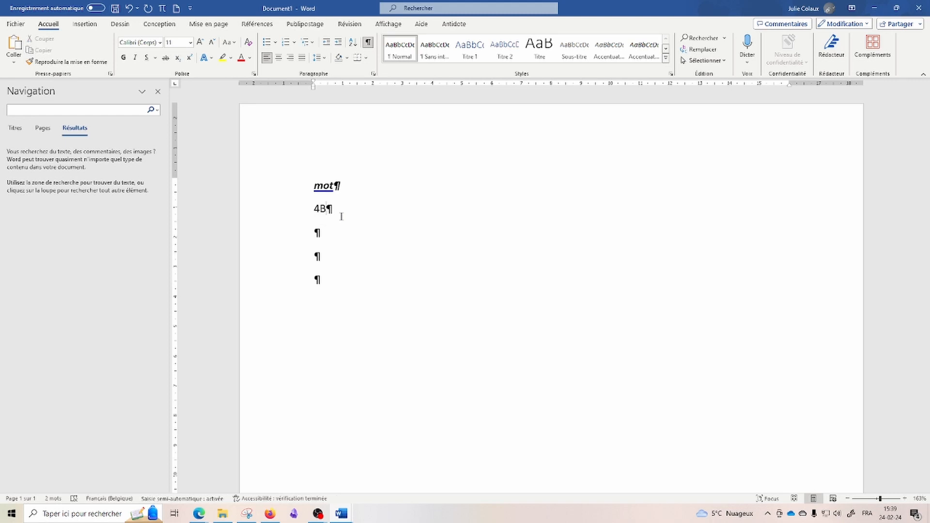
# Step: Jump between the document's start and end with Ctrl+Home and Ctrl+End, then show key hints
pyautogui.hotkey('ctrl', 'Home')
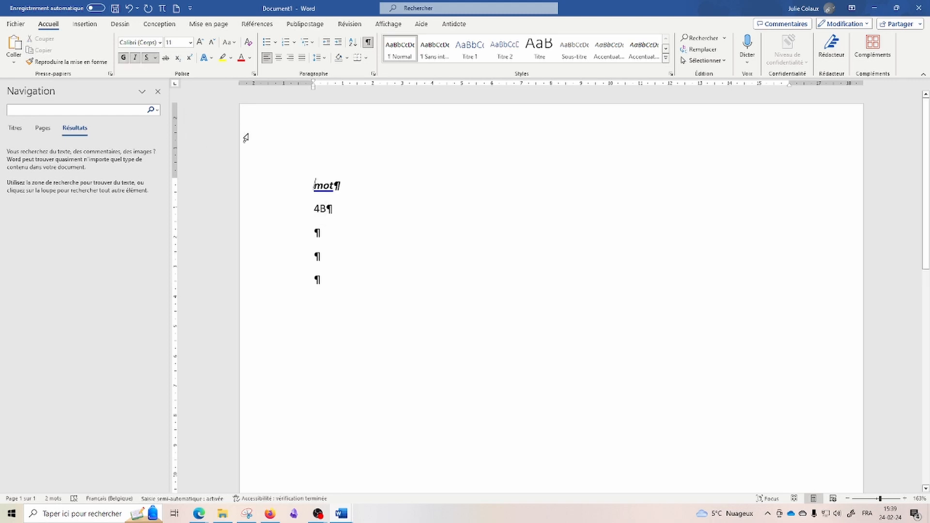
pyautogui.hotkey('ctrl', 'End')
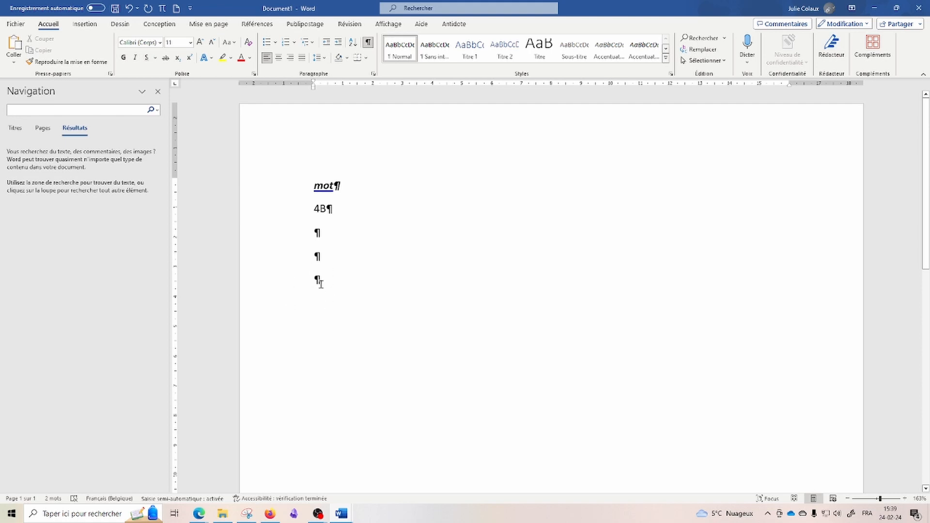
pyautogui.hotkey('ctrl', 'Home')
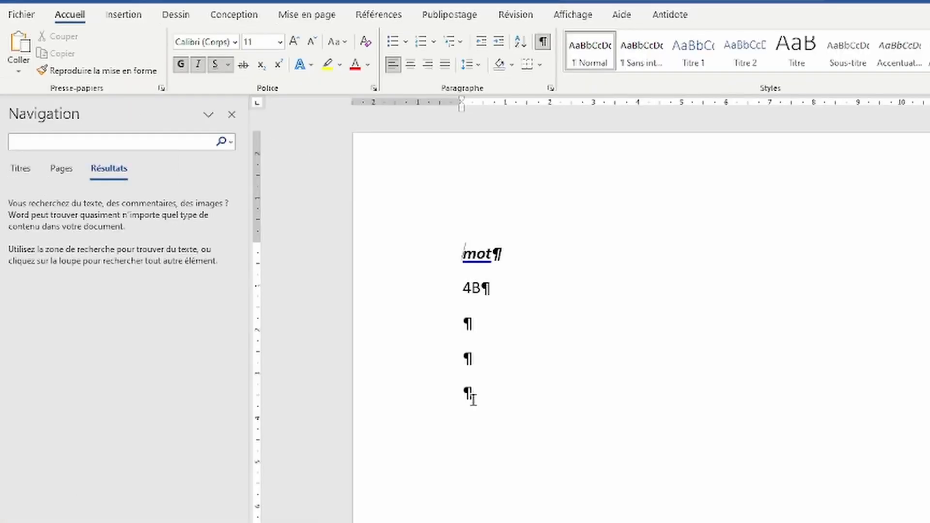
pyautogui.press('alt')
# Step: Insert an empty equation on line 3, then delete the mot, 4B and equation lines
pyautogui.click(583, 326)
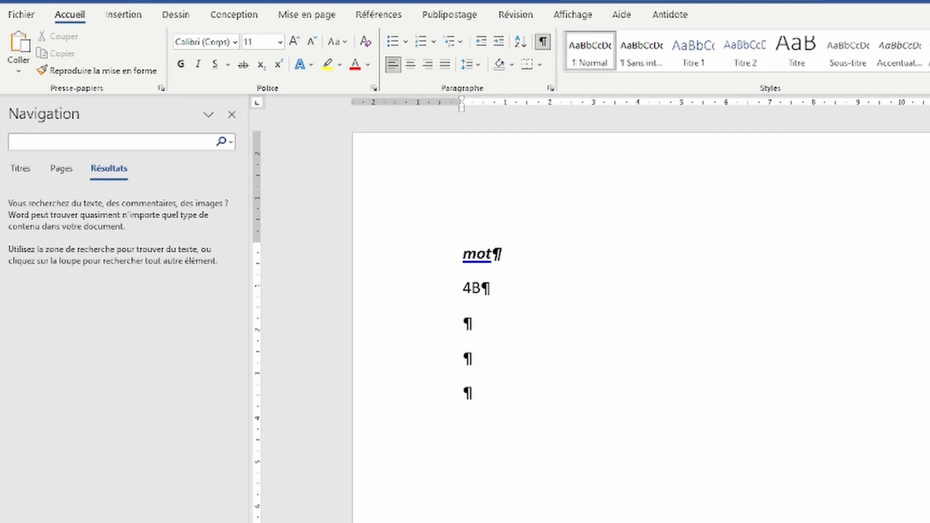
pyautogui.hotkey('alt', '=')
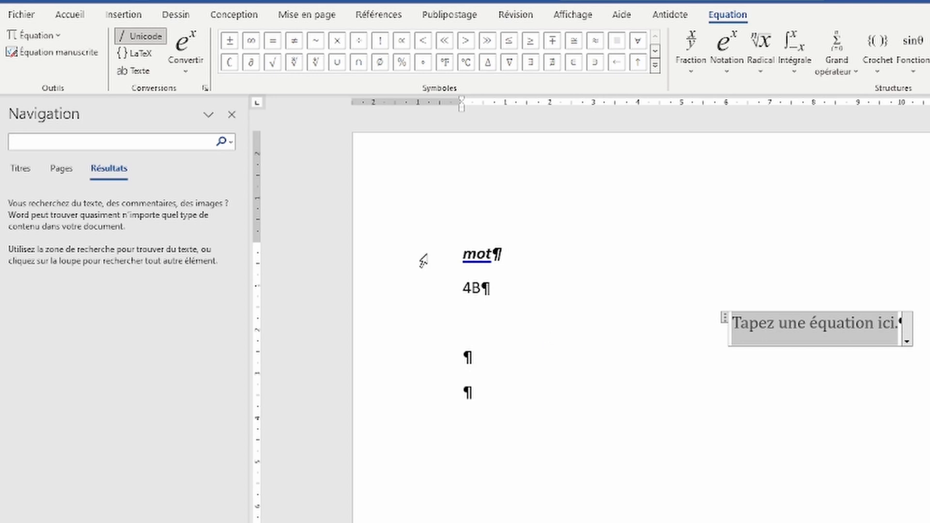
pyautogui.moveTo(418, 250); pyautogui.dragTo(400, 359)
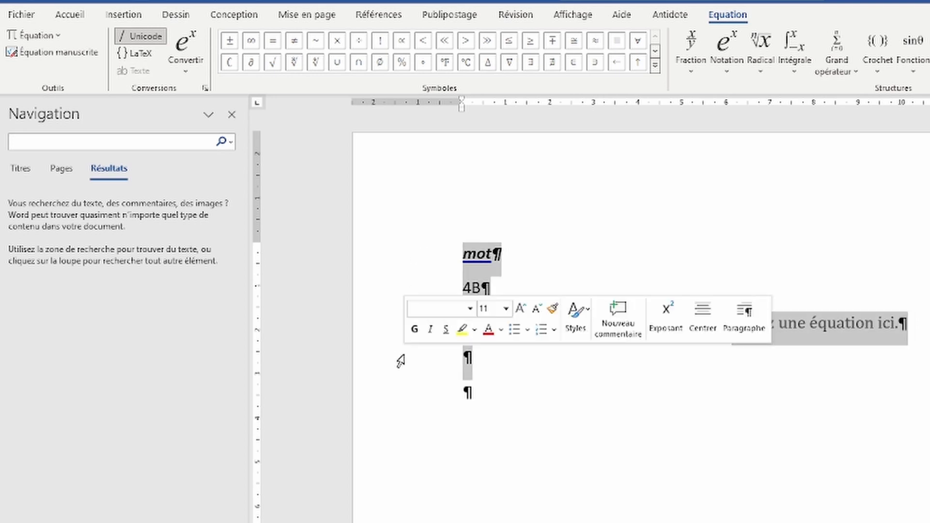
pyautogui.press('Delete')
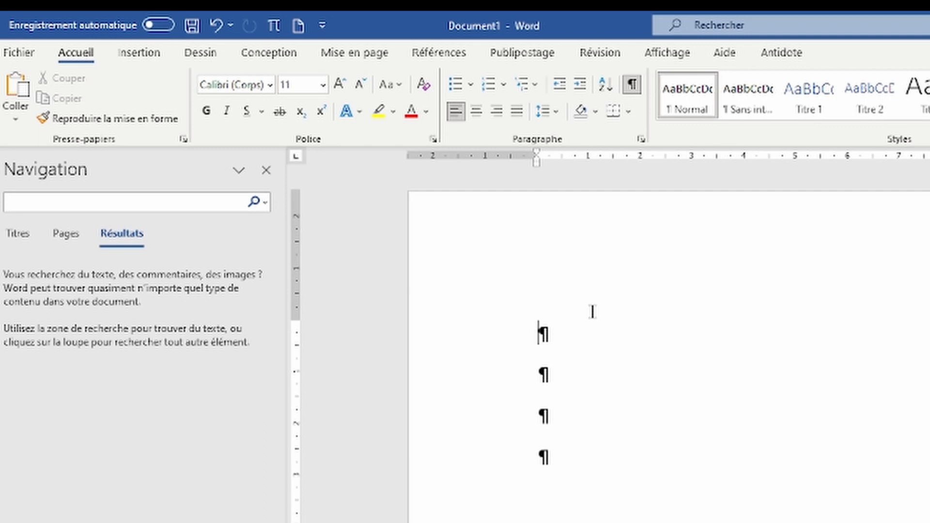
# Step: Save the document as a Word template (*.dotx) named Modele_TFE
pyautogui.click(29, 54)
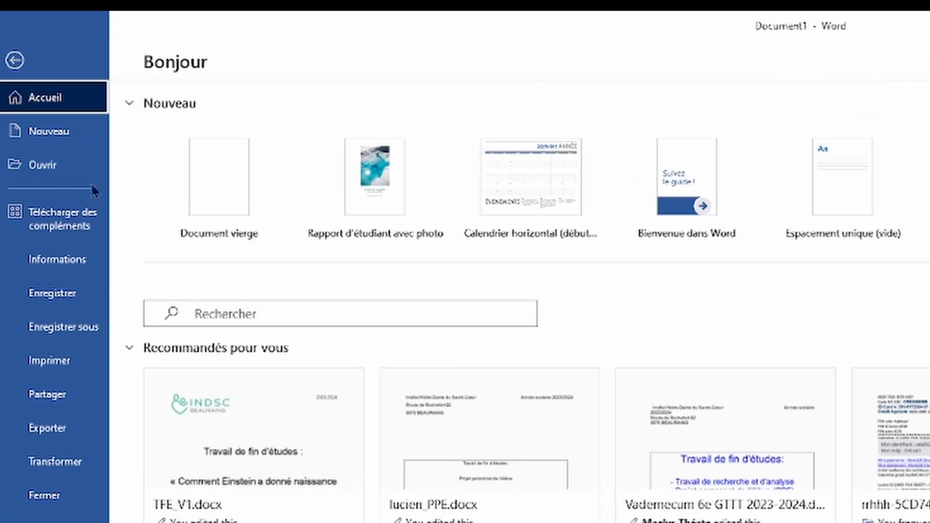
pyautogui.click(81, 334)
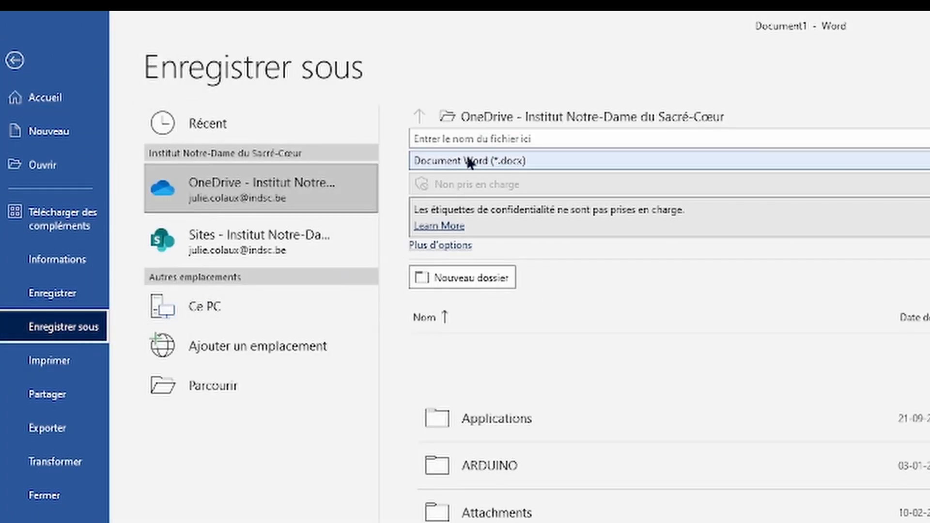
pyautogui.click(531, 162)
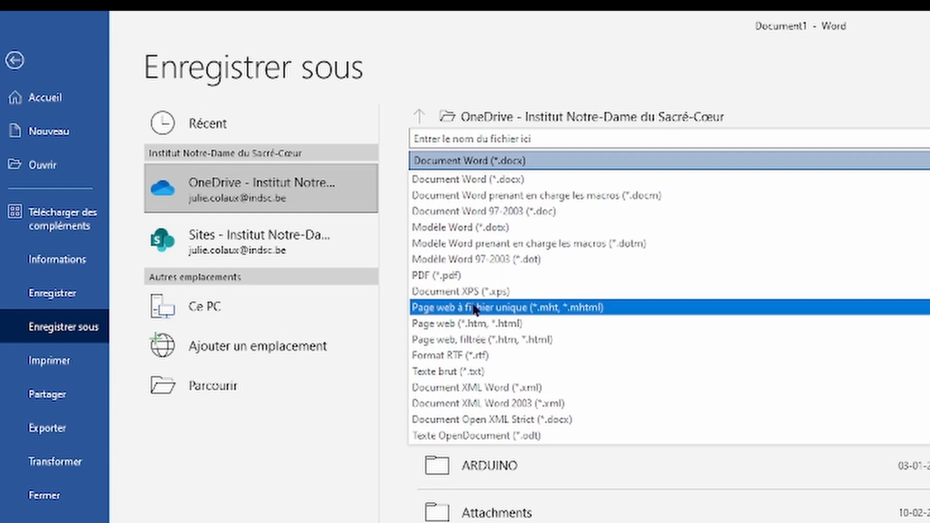
pyautogui.click(461, 234)
pyautogui.click(515, 138)
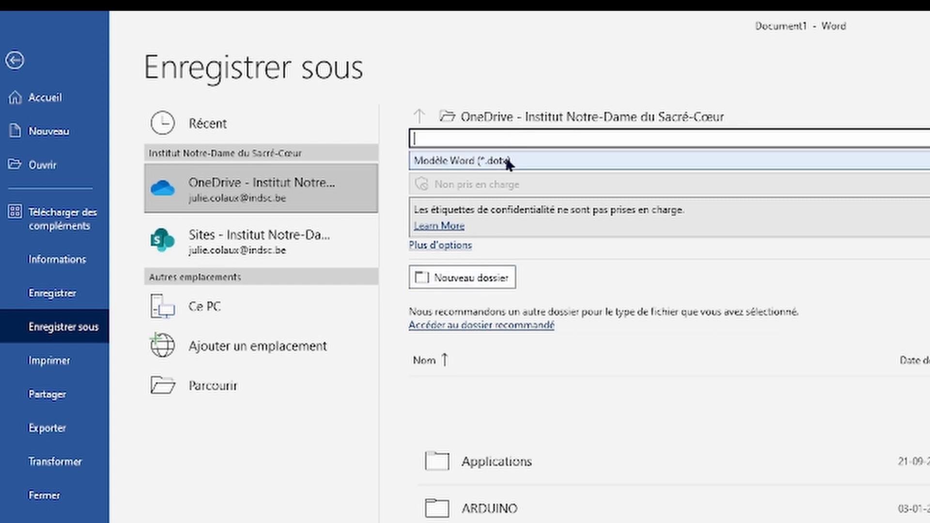
pyautogui.write('Modele_TFE')
pyautogui.press('Return')
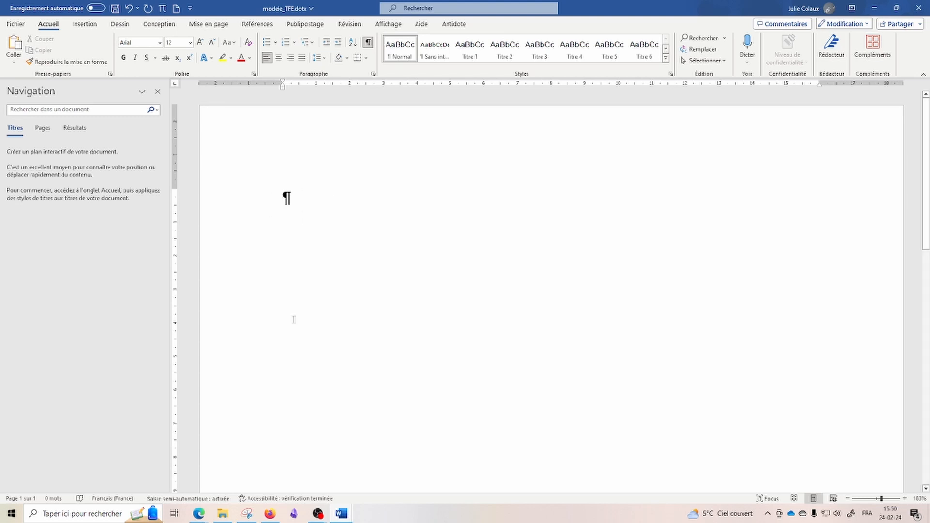
# Step: Copy the INDSC logo image from the school homepage in Edge, then minimise the browser
pyautogui.moveTo(202, 519)
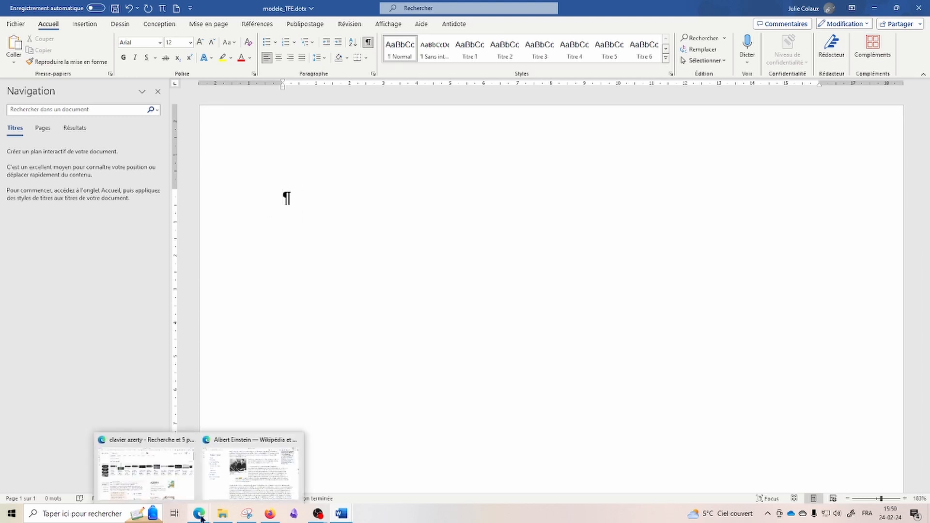
pyautogui.middleClick(202, 516)
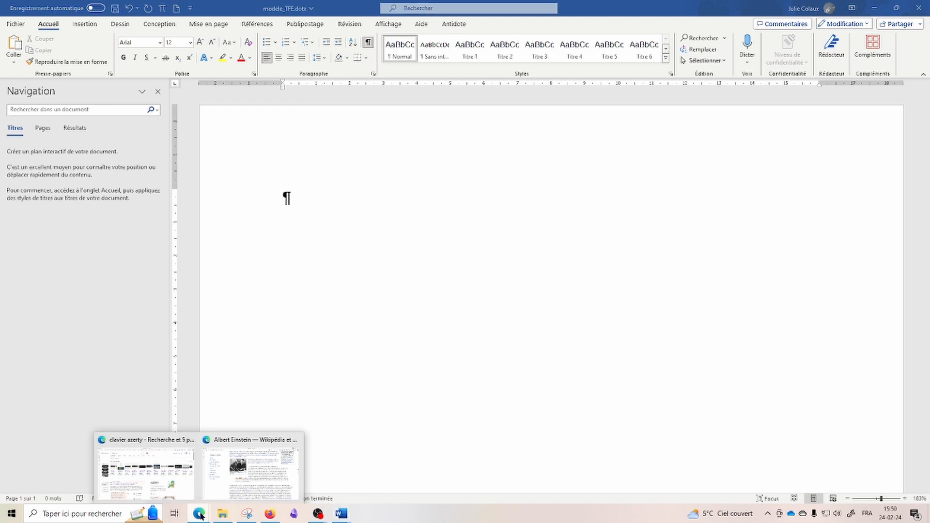
pyautogui.rightClick(327, 76)
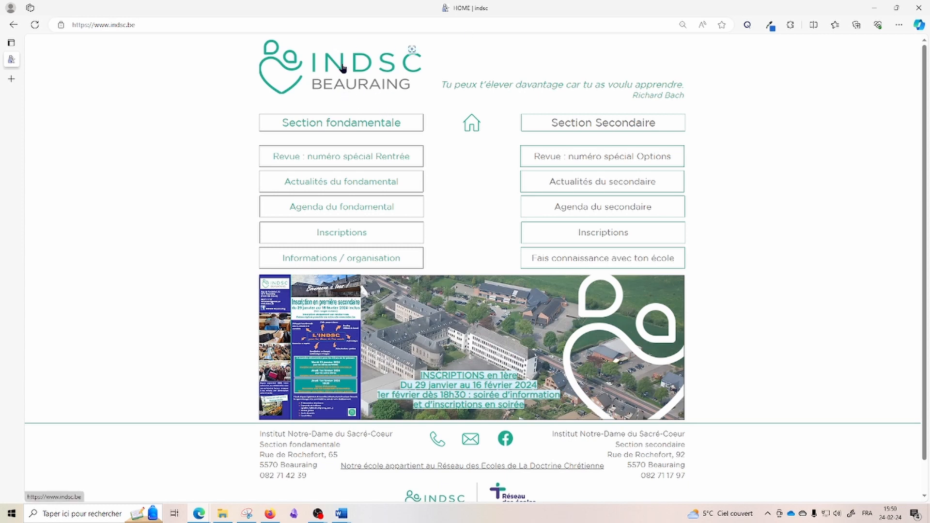
pyautogui.click(870, 14)
# Step: Paste the INDSC logo, shrink it by its corner handle, and add empty lines below
pyautogui.hotkey('ctrl', 'v')
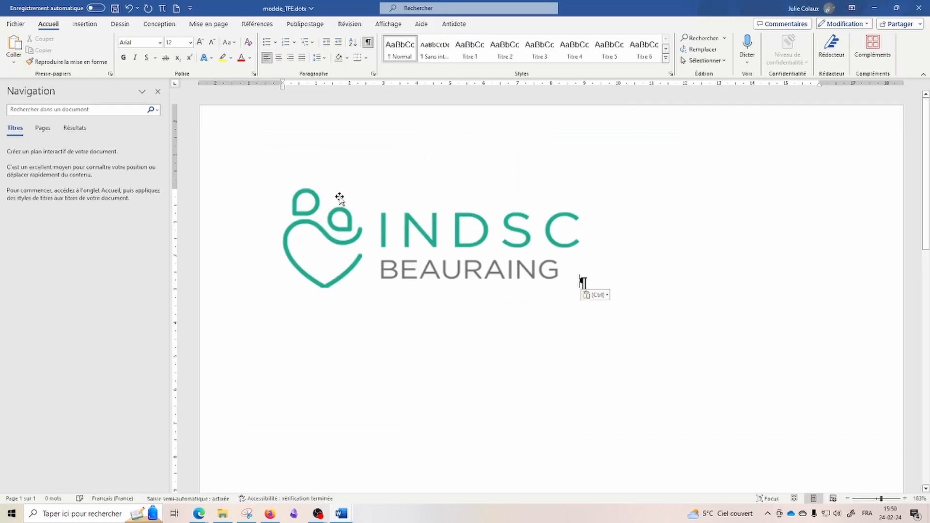
pyautogui.click(401, 262)
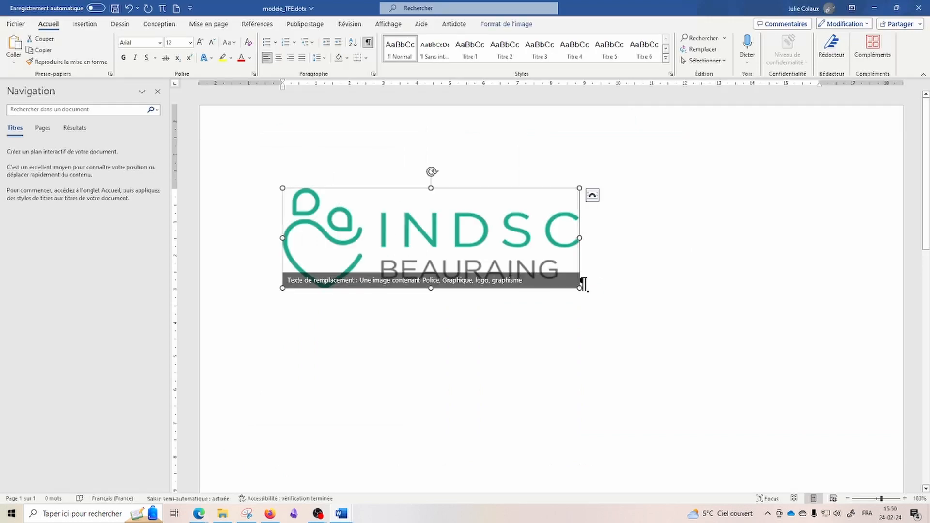
pyautogui.moveTo(579, 286); pyautogui.dragTo(472, 246)
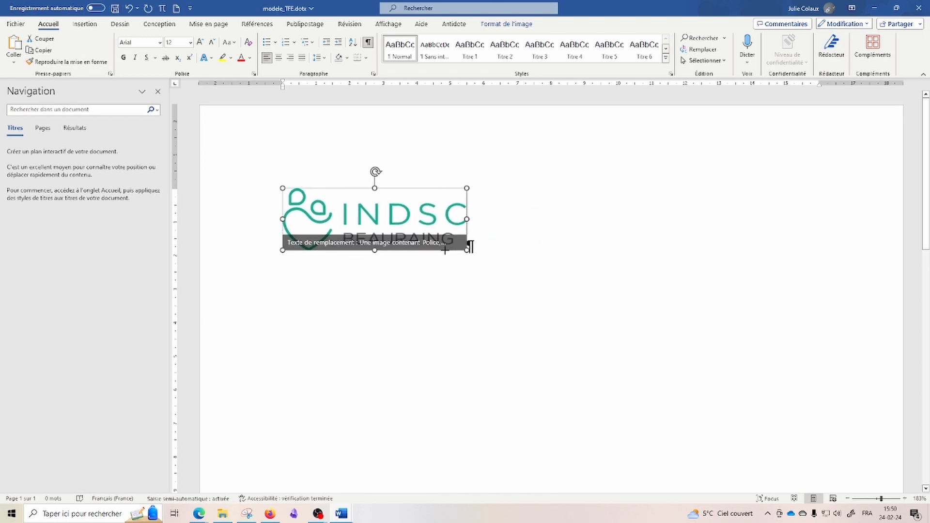
pyautogui.click(470, 246)
pyautogui.press('Return')
pyautogui.press('Return')
pyautogui.press('Return')
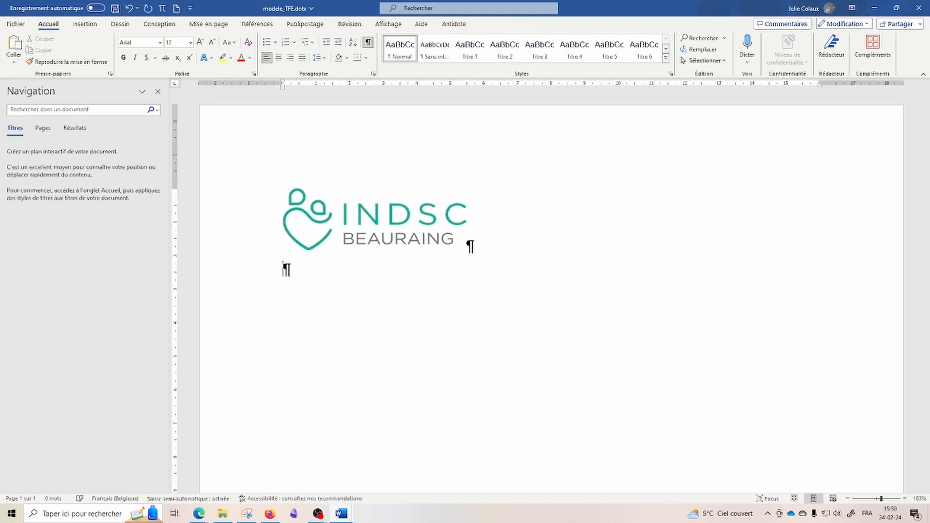
pyautogui.press('Return')
pyautogui.press('Return')
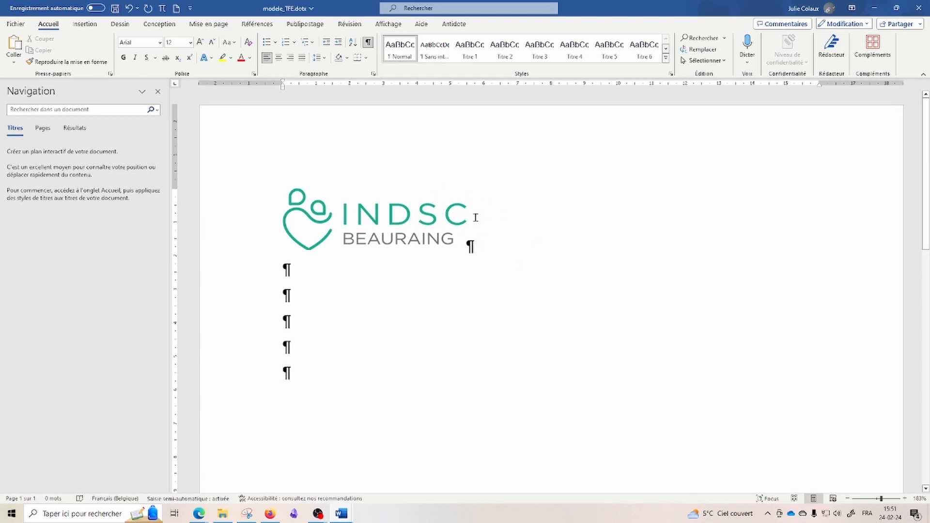
# Step: Set the logo's text wrapping to Carré (square)
pyautogui.click(420, 221)
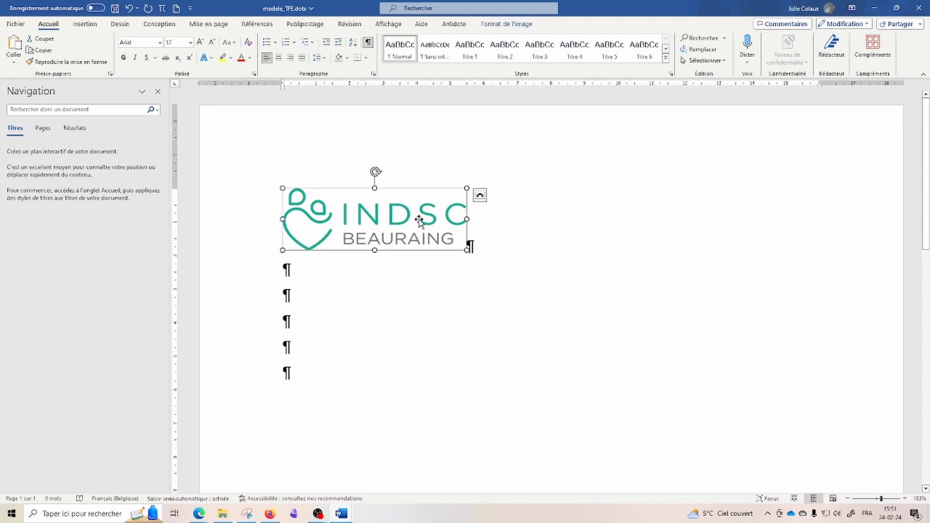
pyautogui.click(480, 197)
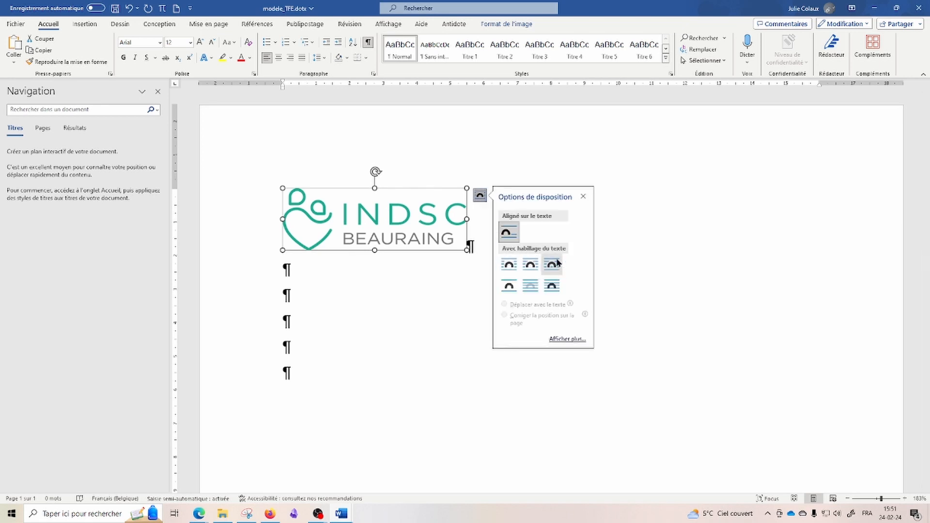
pyautogui.click(506, 265)
pyautogui.click(454, 285)
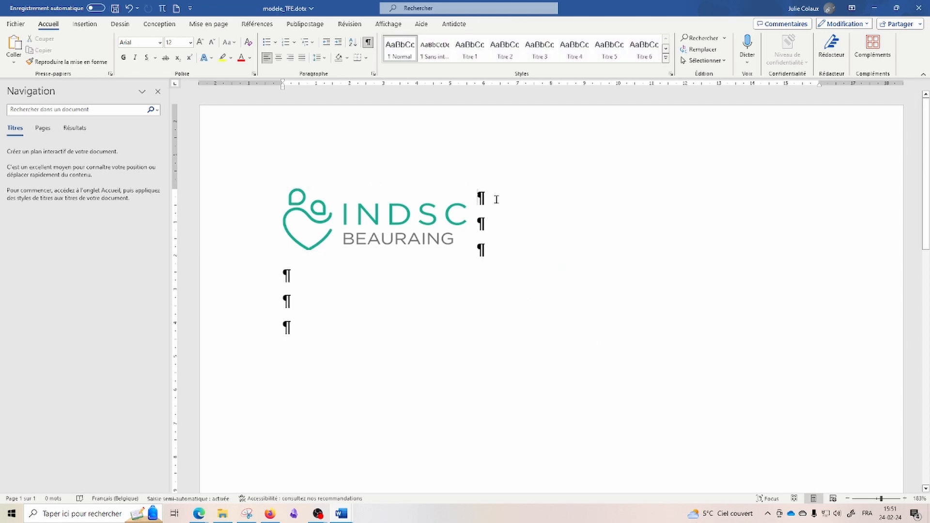
pyautogui.doubleClick(481, 197)
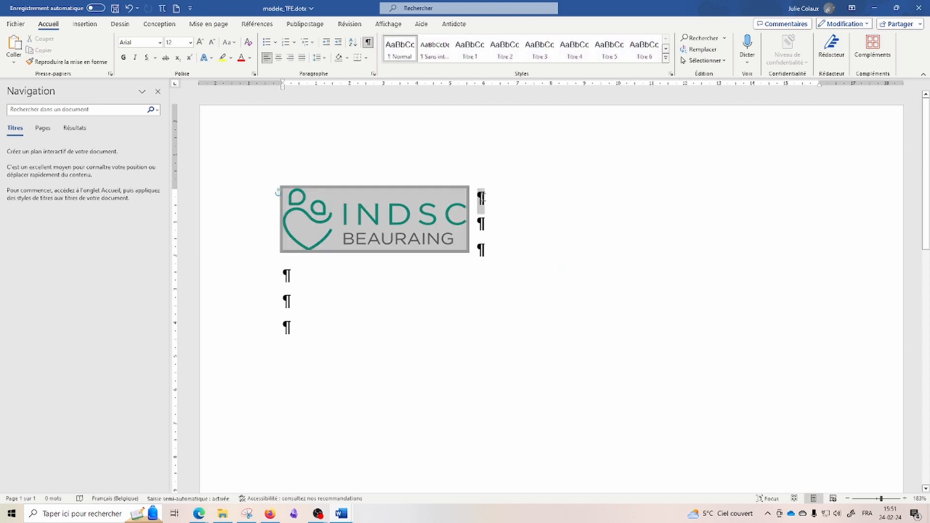
pyautogui.click(495, 203)
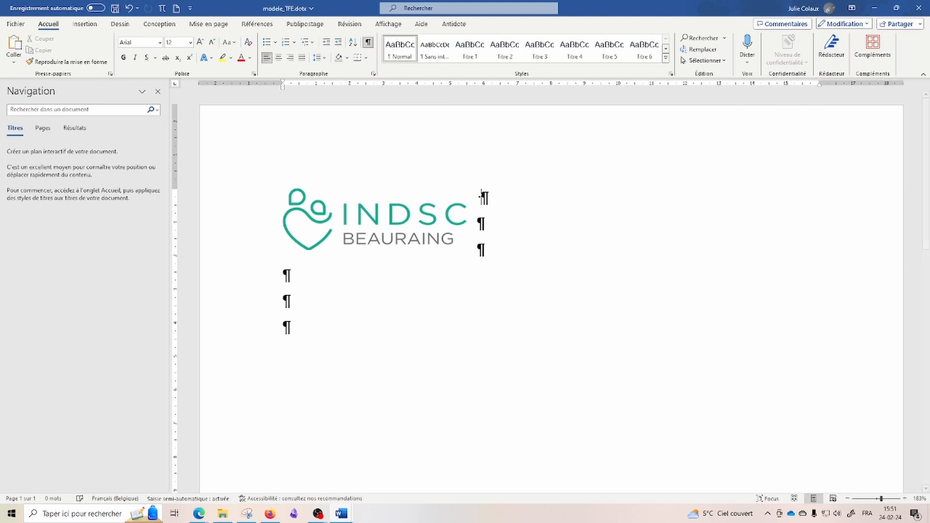
# Step: Type 2023-2024 beside the logo, trim spaces, and add test text skdjmkdj
pyautogui.write('20')
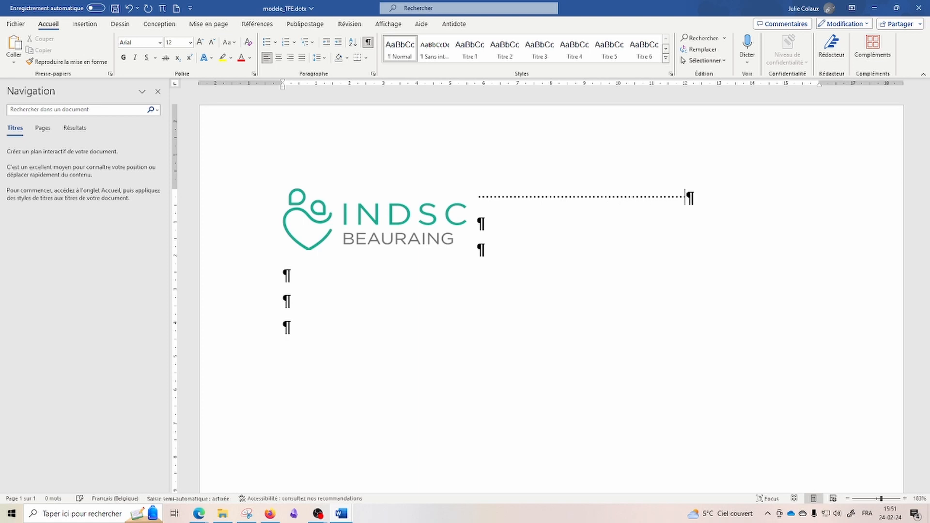
pyautogui.write('23-2024')
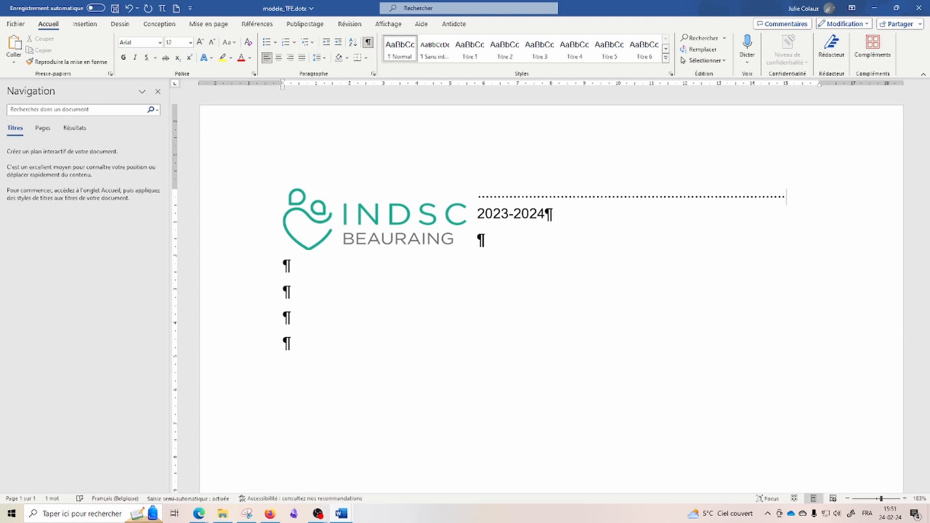
pyautogui.press('BackSpace')
pyautogui.press('BackSpace')
pyautogui.press('BackSpace')
pyautogui.press('BackSpace')
pyautogui.press('BackSpace')
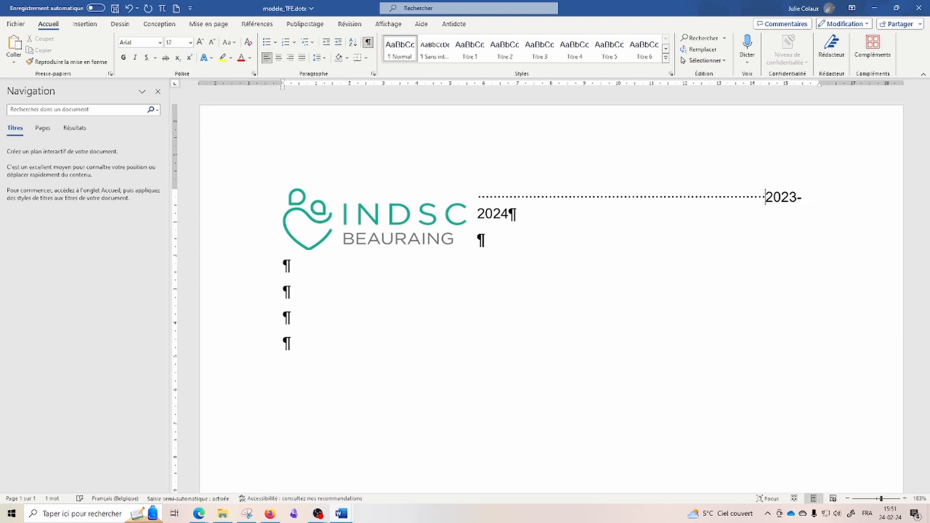
pyautogui.press('BackSpace')
pyautogui.press('BackSpace')
pyautogui.press('BackSpace')
pyautogui.press('BackSpace')
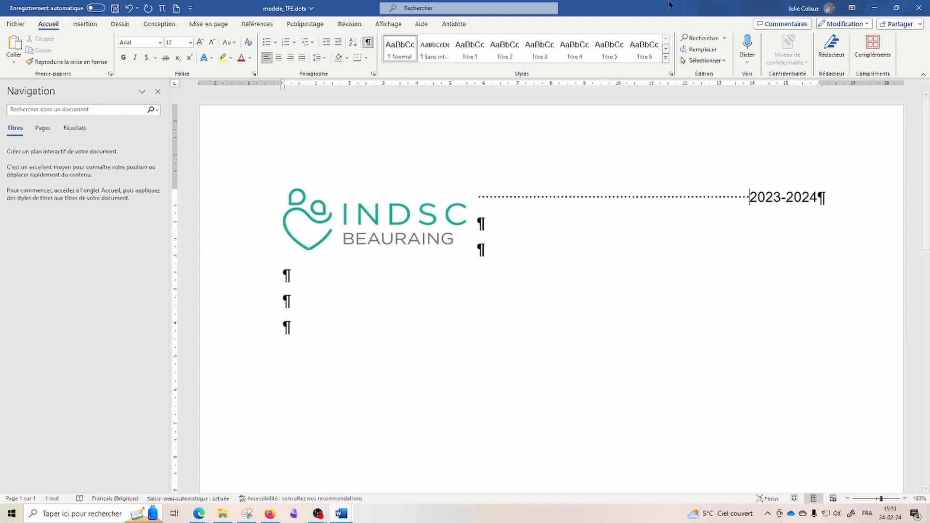
pyautogui.click(369, 43)
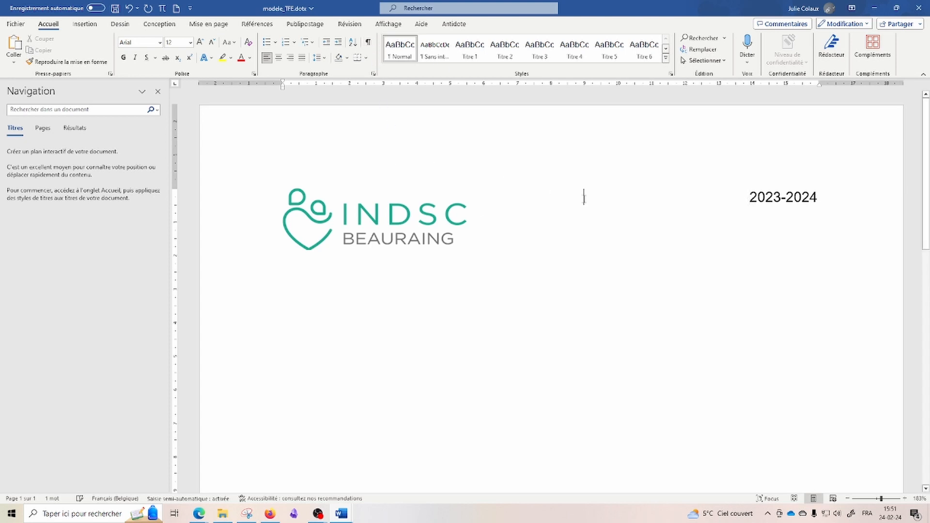
pyautogui.write('skdjmkdj')
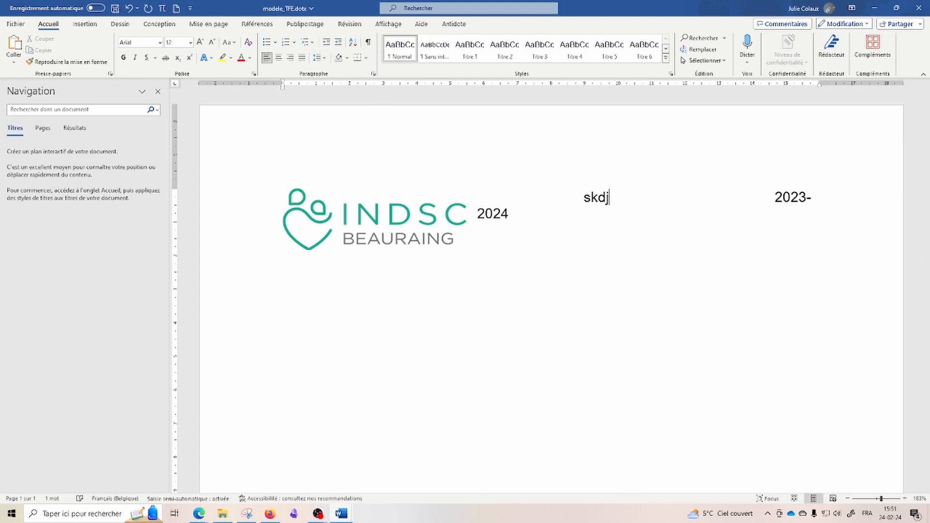
pyautogui.click(369, 42)
# Step: Delete the leader and test-text line, right-align 2023-2024, and add paragraphs below the logo
pyautogui.moveTo(478, 200); pyautogui.dragTo(543, 214)
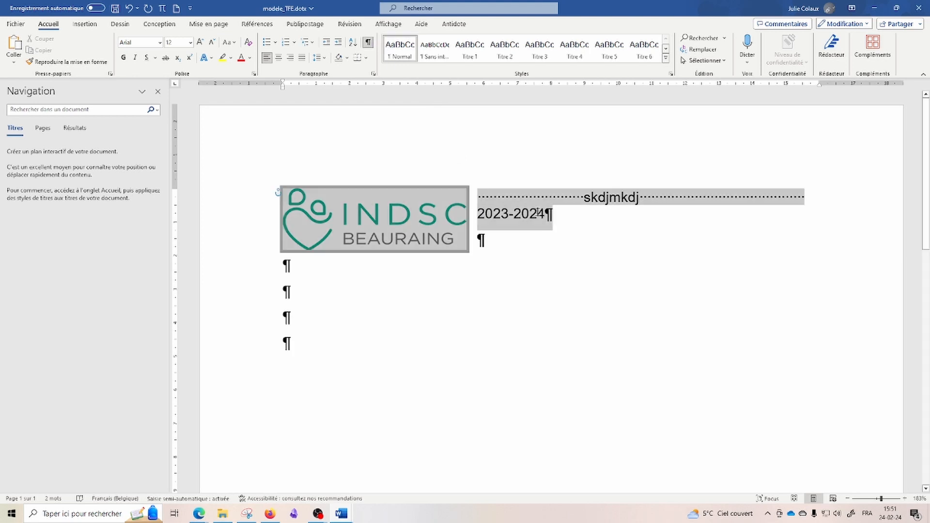
pyautogui.click(544, 214)
pyautogui.hotkey('shift', 'Up')
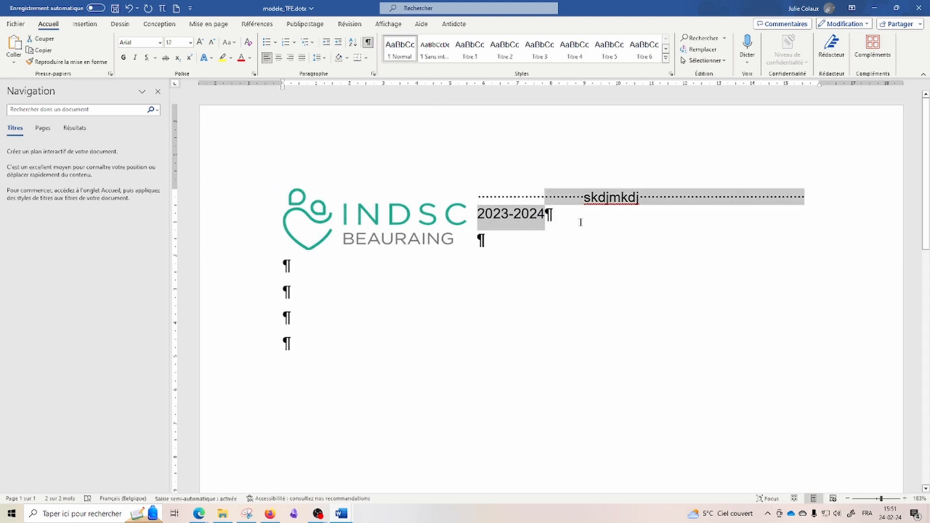
pyautogui.press('Left')
pyautogui.press('Home')
pyautogui.hotkey('shift', 'End')
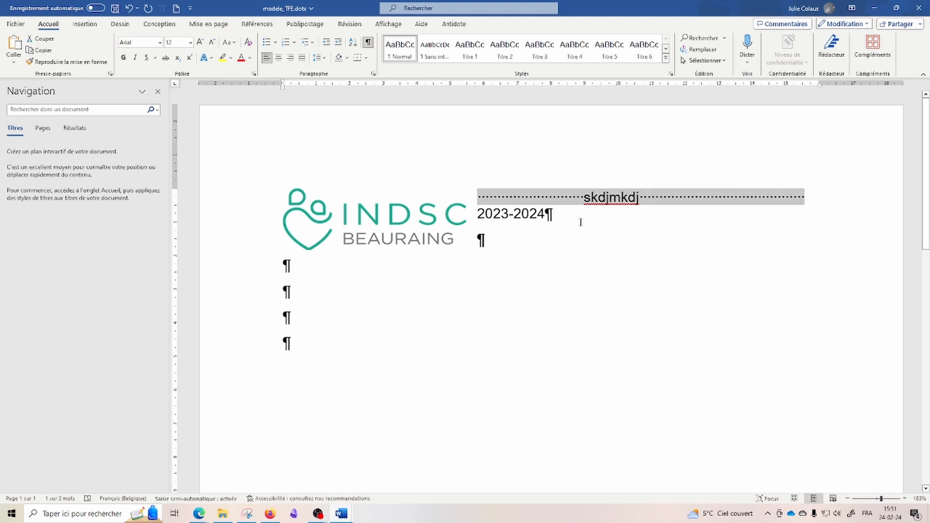
pyautogui.press('Delete')
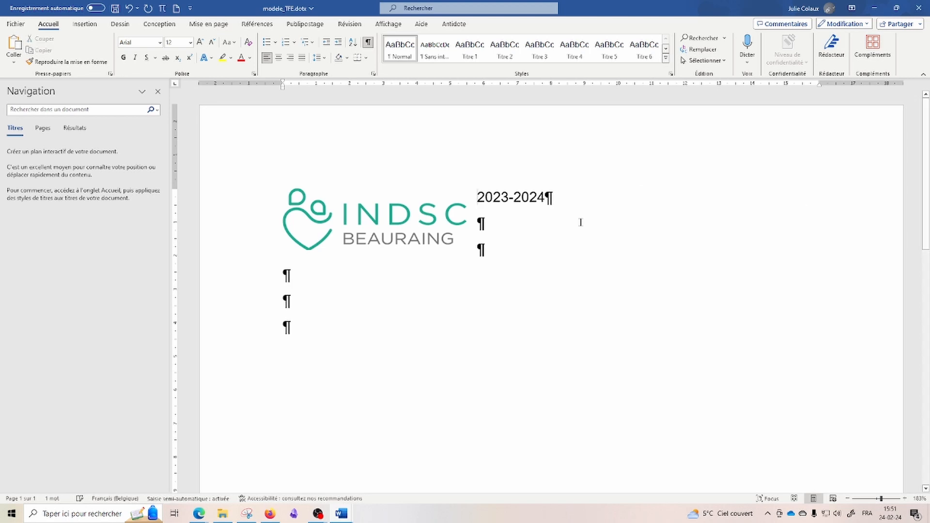
pyautogui.click(289, 59)
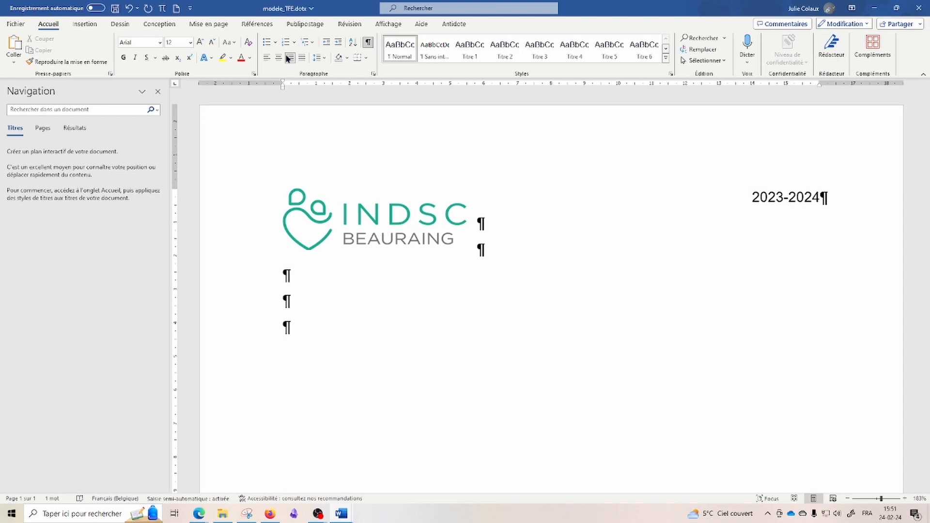
pyautogui.click(575, 268)
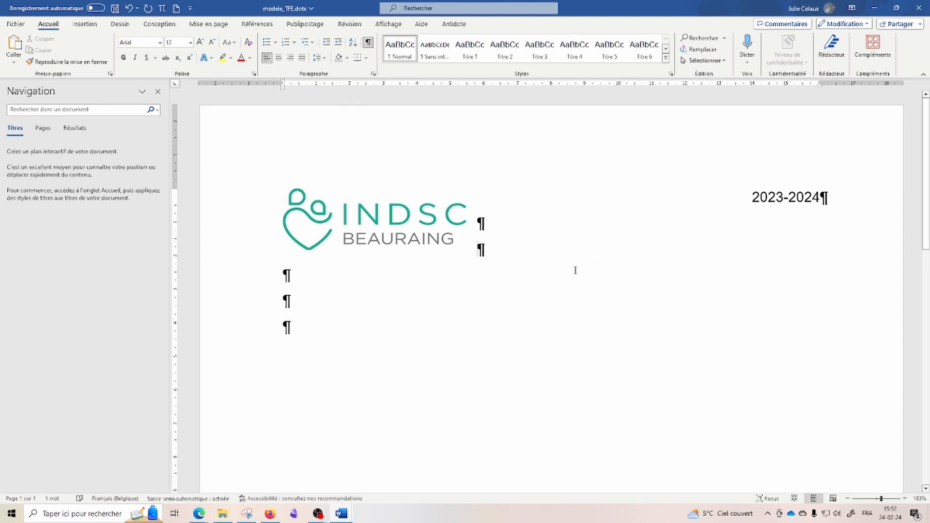
pyautogui.press('Return')
pyautogui.press('Return')
pyautogui.press('Return')
pyautogui.press('Return')
pyautogui.press('Return')
# Step: Remove the blank line above the Einstein title below the TFE heading
pyautogui.keyDown('ctrl'); pyautogui.scroll(-4, 347, 246); pyautogui.keyUp('ctrl')
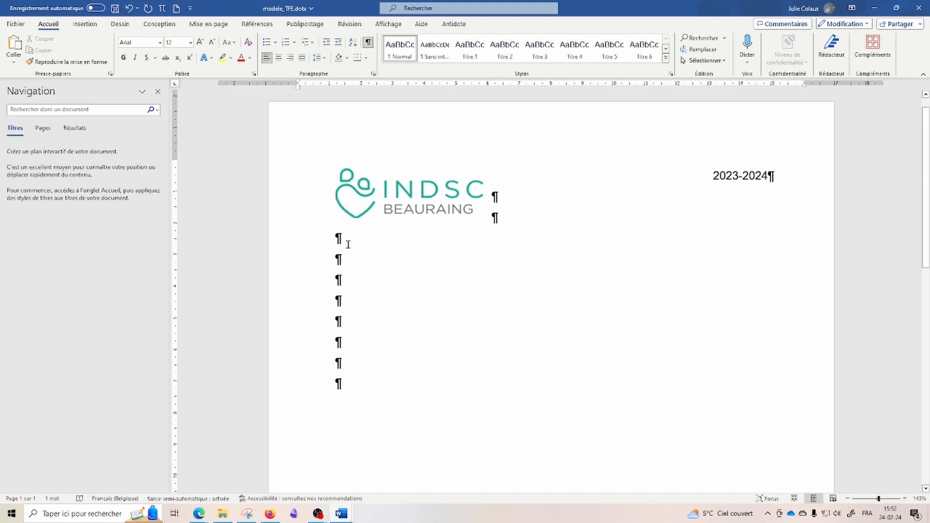
pyautogui.keyDown('ctrl'); pyautogui.scroll(-1, 367, 270); pyautogui.keyUp('ctrl')
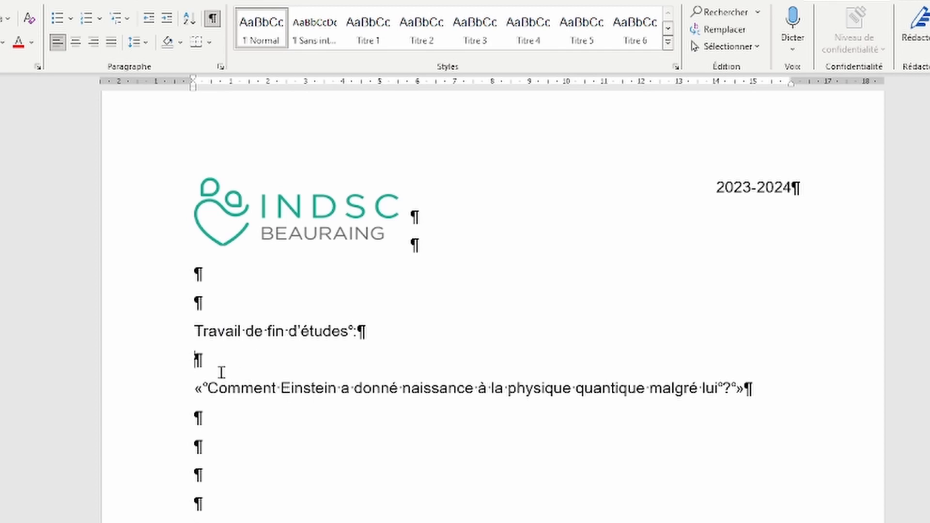
pyautogui.press('Delete')
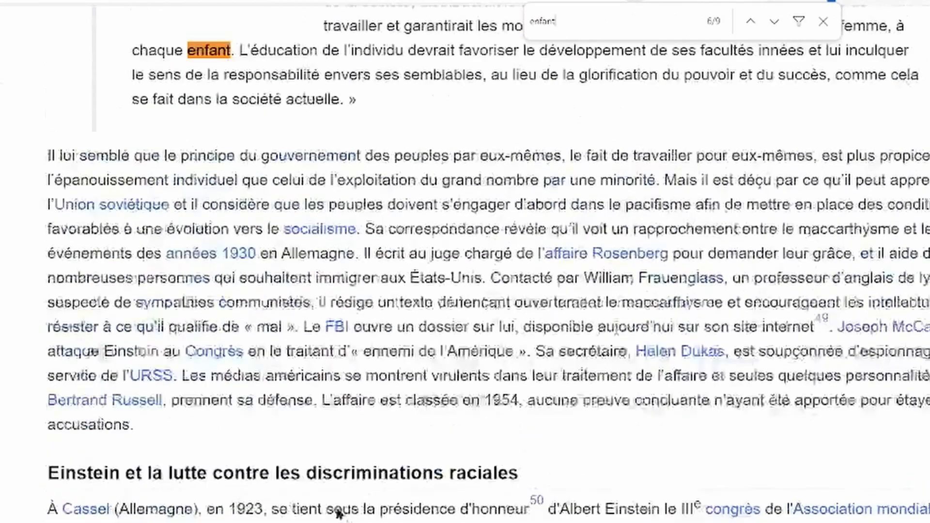
# Step: Select the Wikipedia paragraph from 'Il lui semble' down to 'accusations.' to copy it
pyautogui.scroll(1, 38, 193)
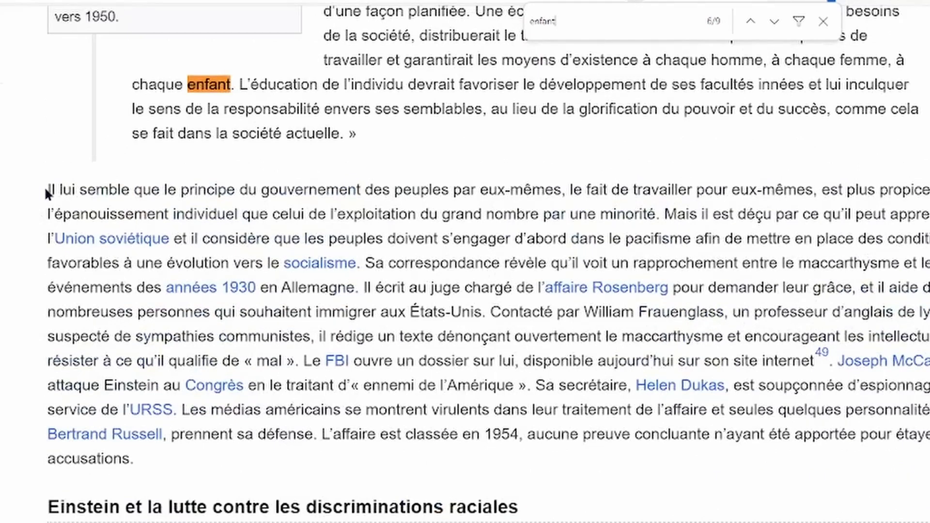
pyautogui.moveTo(46, 193); pyautogui.dragTo(159, 456)
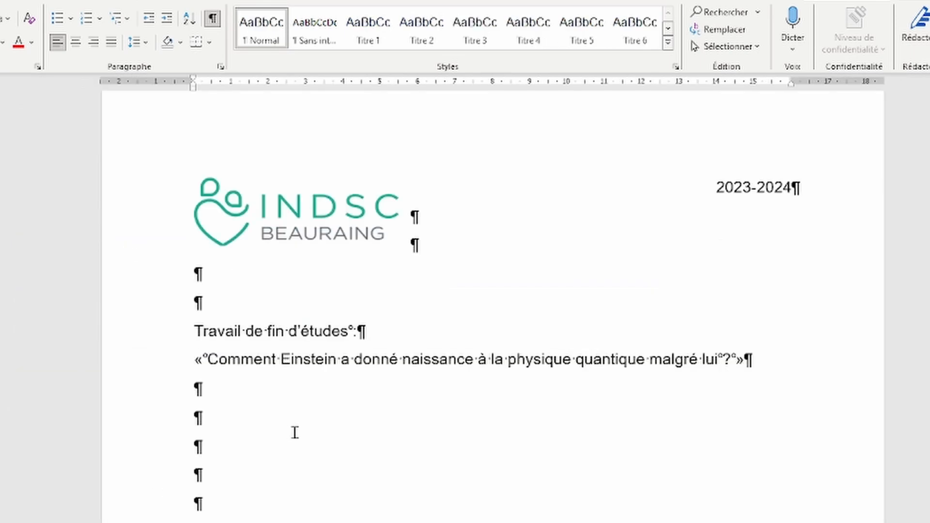
pyautogui.hotkey('ctrl', 'v')
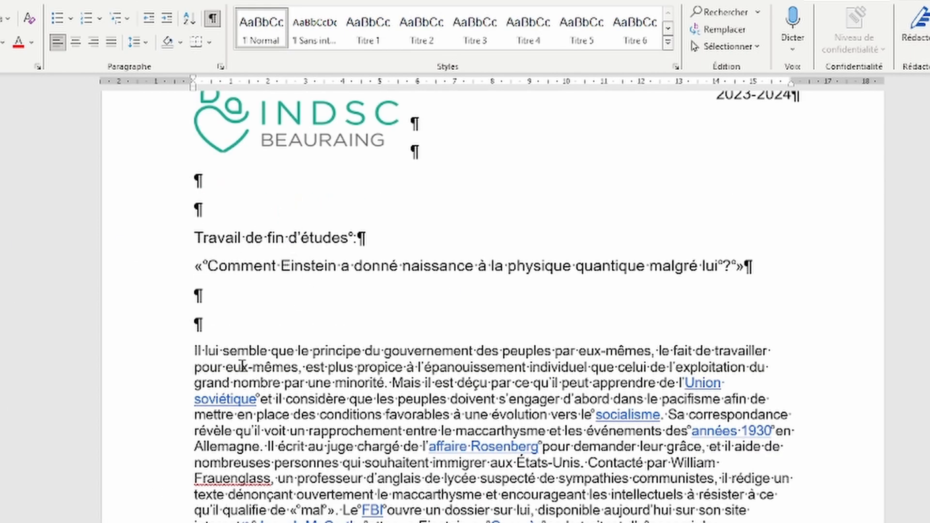
pyautogui.click(219, 329)
pyautogui.press('Return')
pyautogui.press('Return')
pyautogui.press('Return')
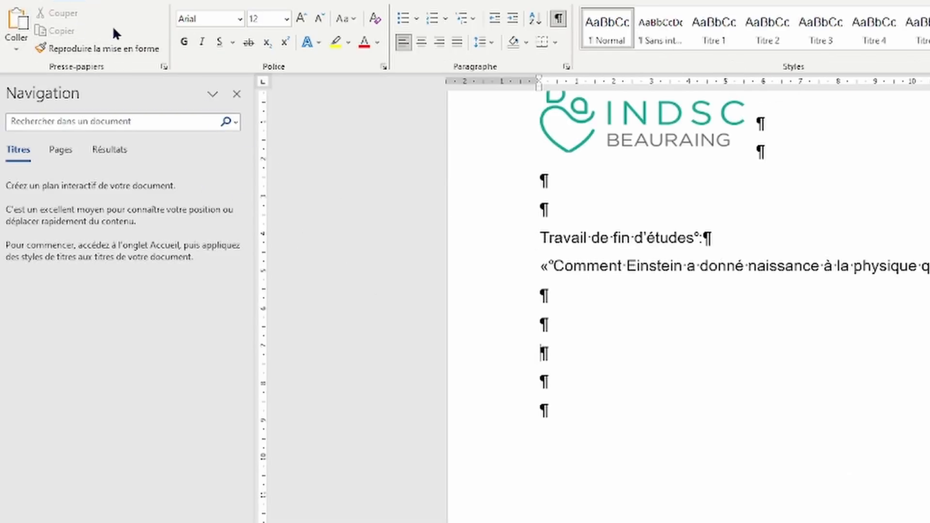
# Step: Paste the copied paragraph below the title with Conserver uniquement le texte (text only)
pyautogui.click(18, 50)
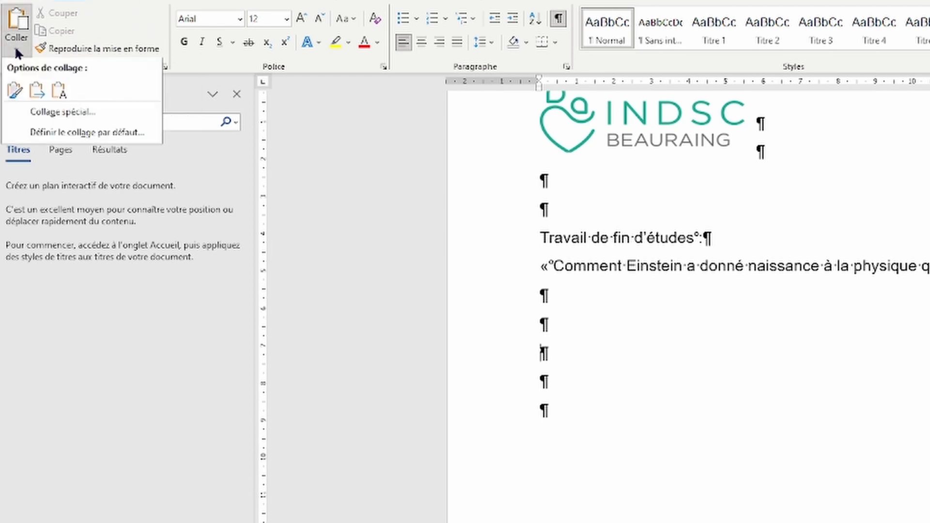
pyautogui.click(60, 92)
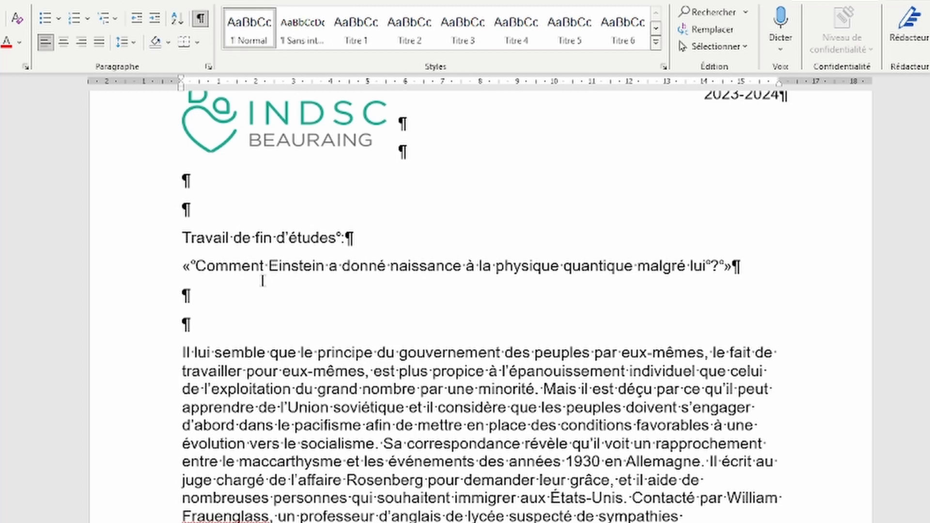
pyautogui.scroll(-1, 263, 281)
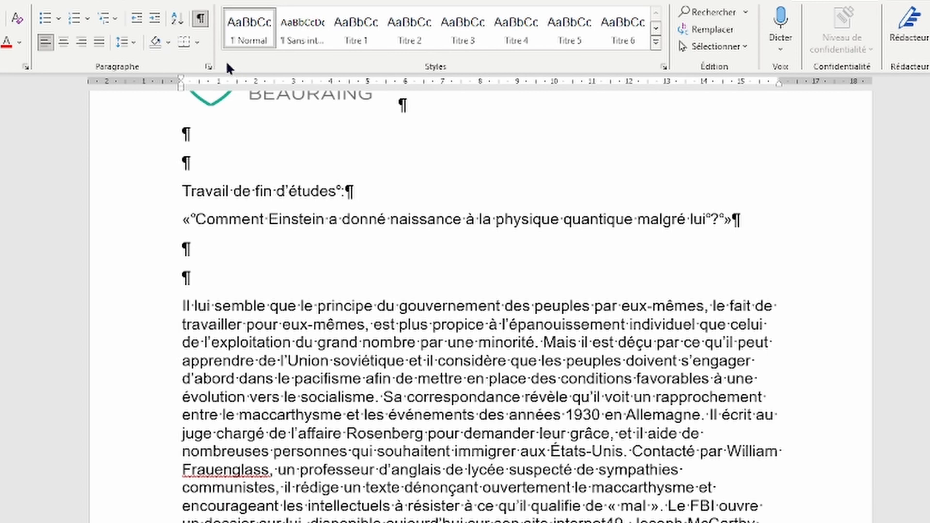
# Step: Modify the Normal style to Justifié alignment, keeping its Arial 12 pt font
pyautogui.rightClick(242, 26)
pyautogui.click(283, 60)
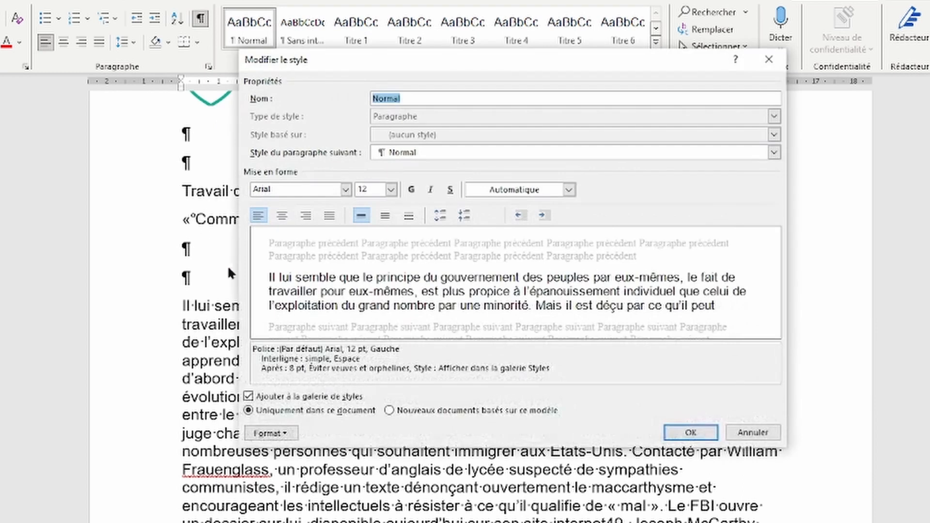
pyautogui.click(286, 433)
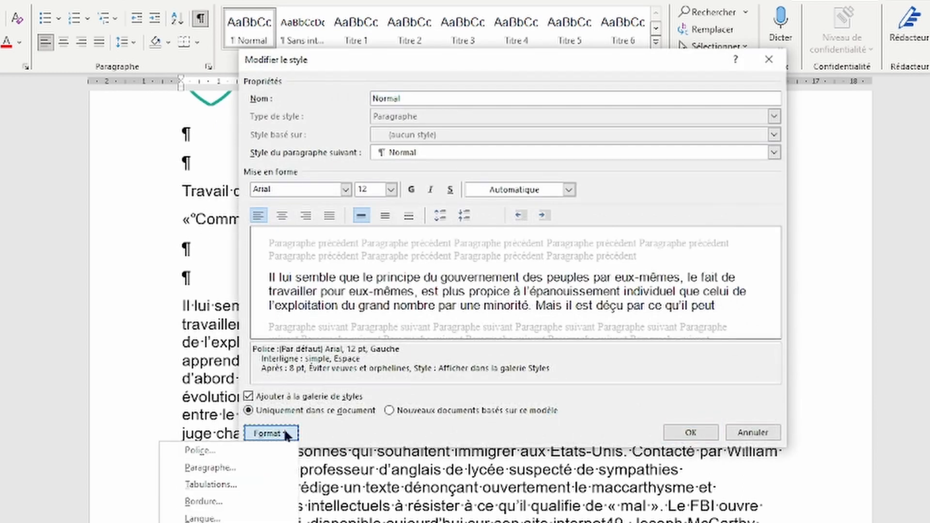
pyautogui.click(211, 467)
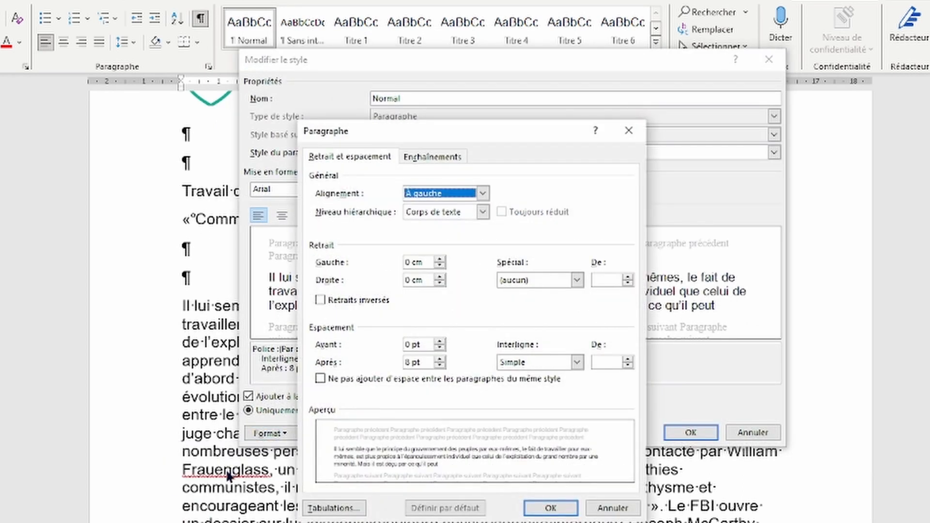
pyautogui.click(480, 193)
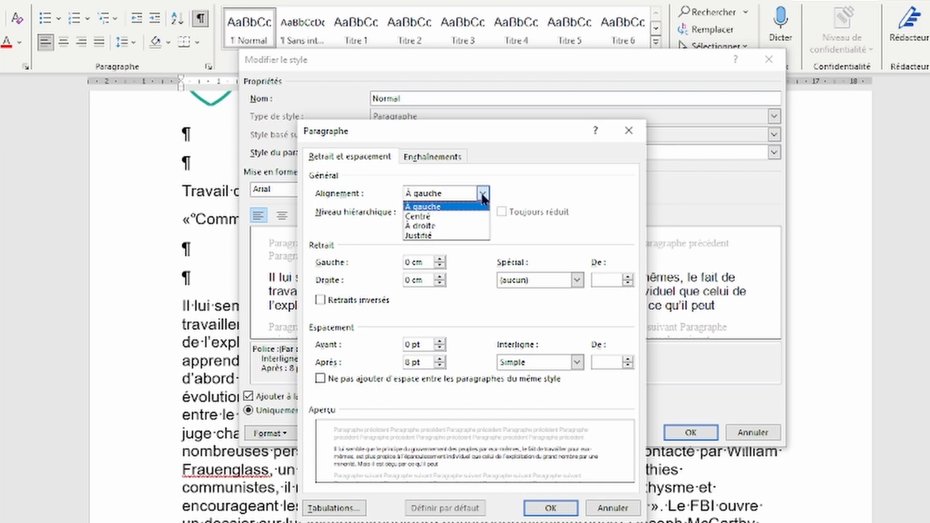
pyautogui.click(456, 239)
pyautogui.click(550, 508)
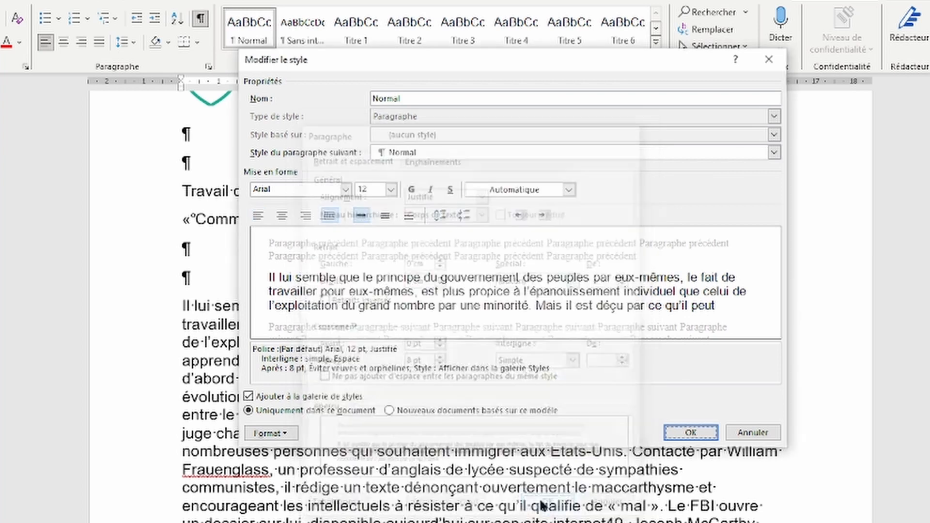
pyautogui.click(269, 433)
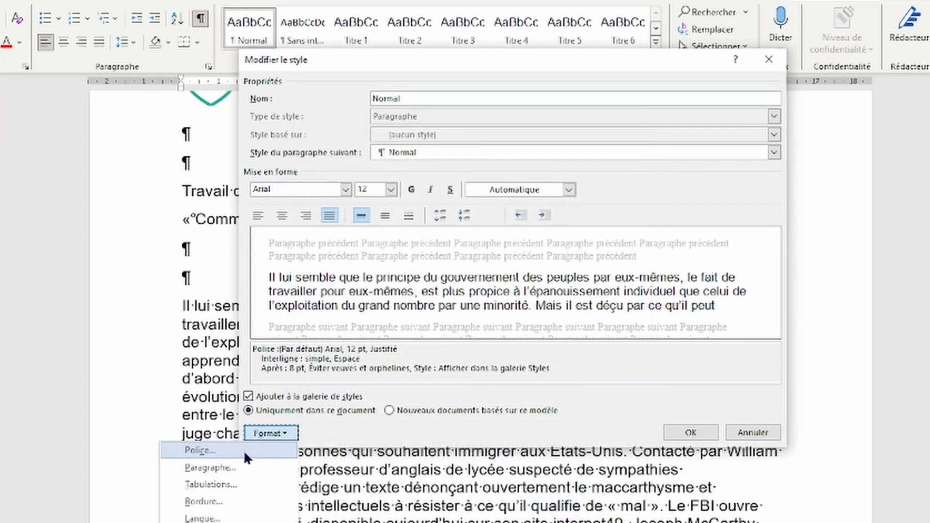
pyautogui.click(213, 454)
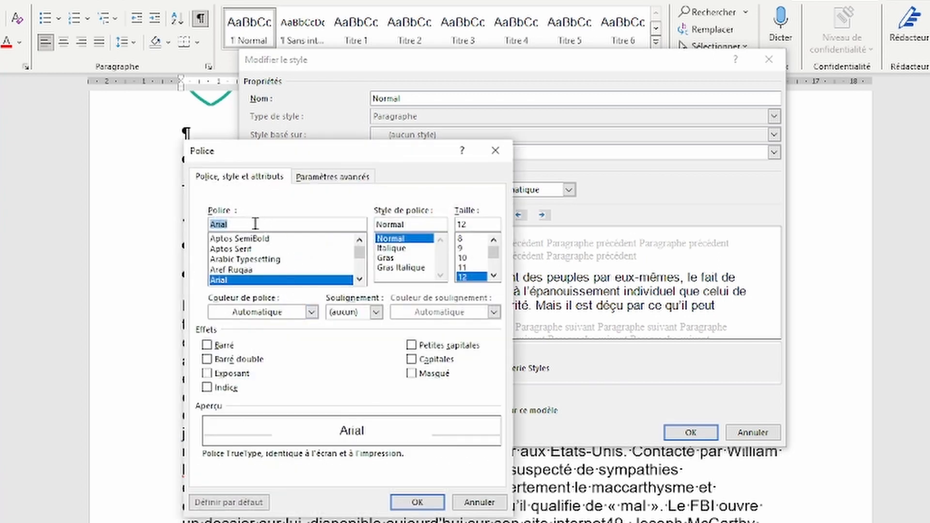
pyautogui.click(418, 502)
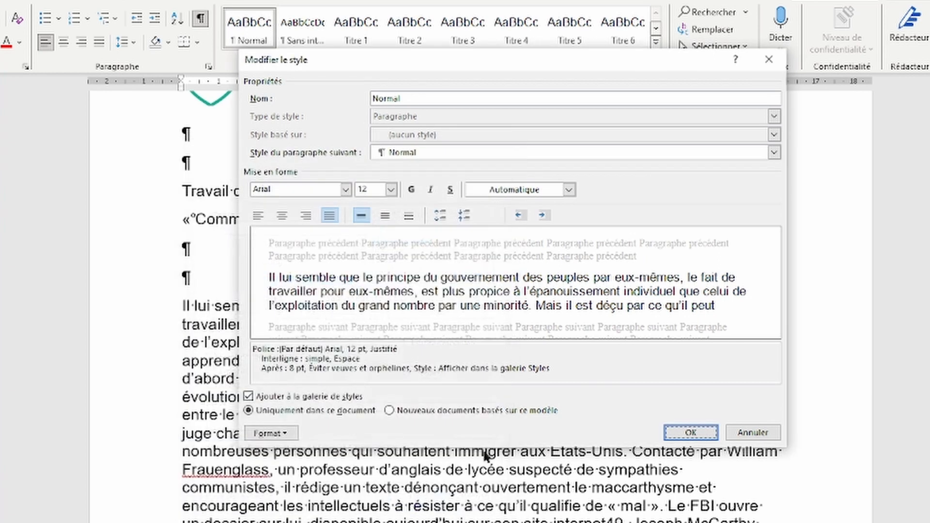
pyautogui.click(690, 432)
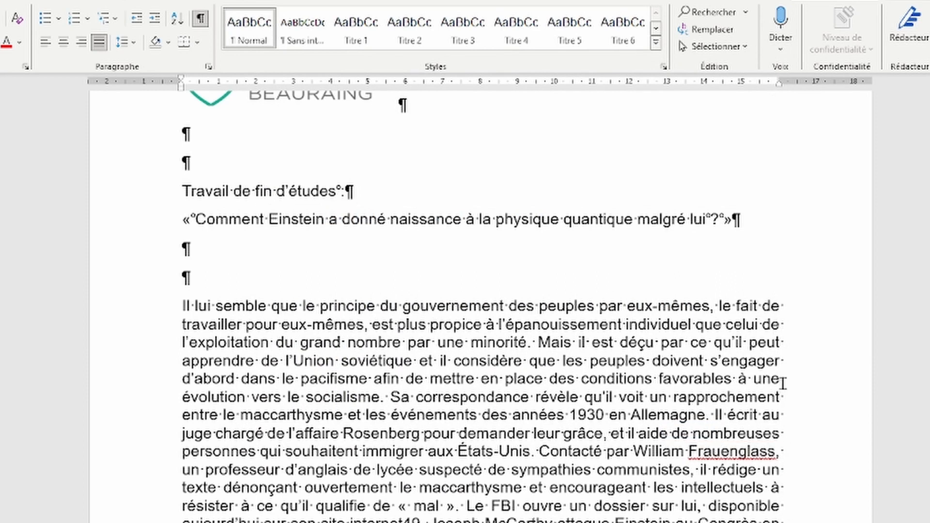
pyautogui.scroll(-4, 427, 445)
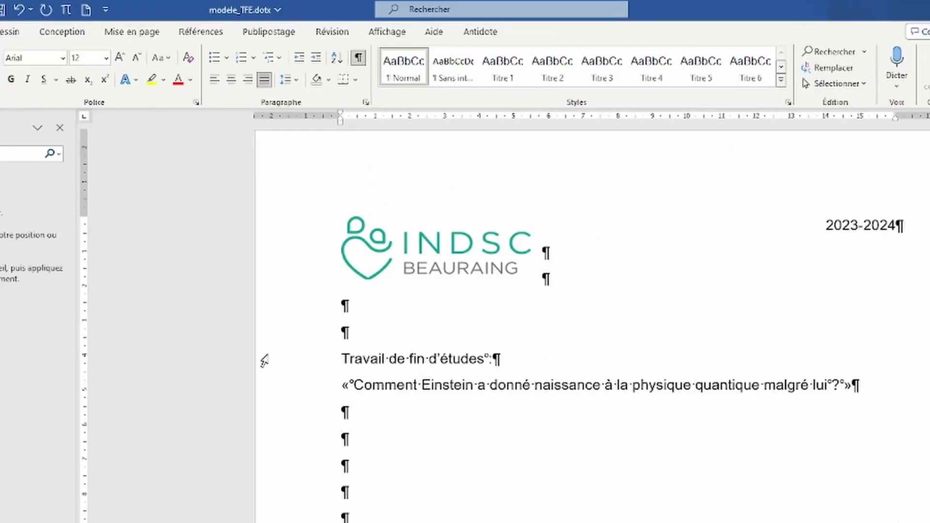
# Step: Make both title lines 28 pt and justify the Einstein question paragraph
pyautogui.click(305, 358)
pyautogui.keyDown('shift'); pyautogui.click(305, 380); pyautogui.keyUp('shift')
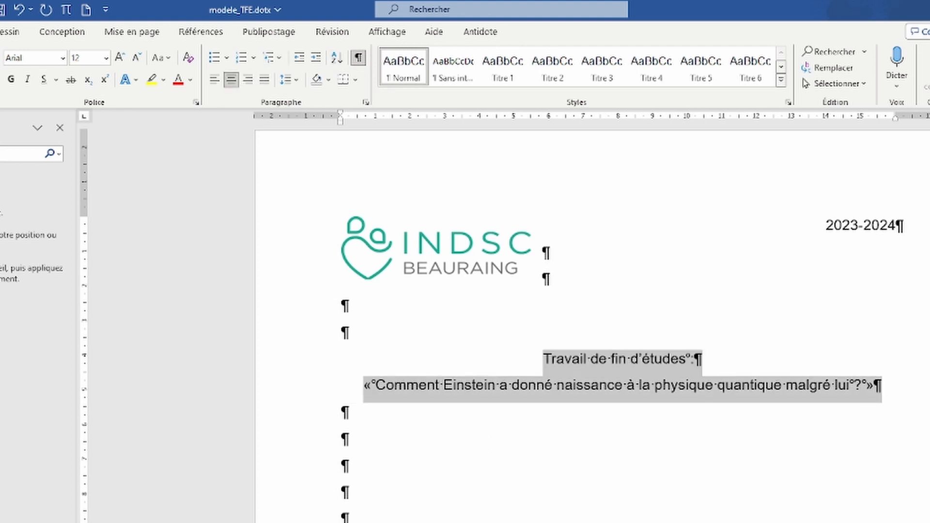
pyautogui.click(107, 58)
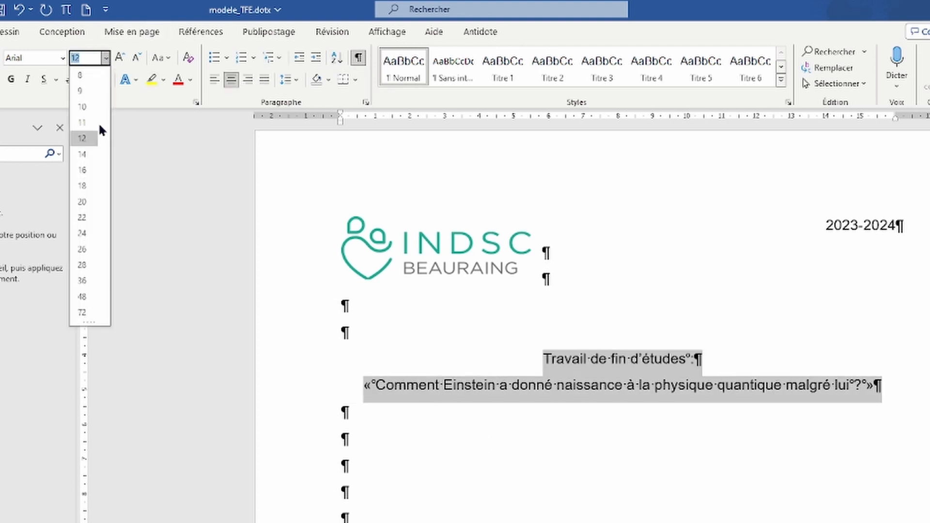
pyautogui.click(88, 266)
pyautogui.click(436, 521)
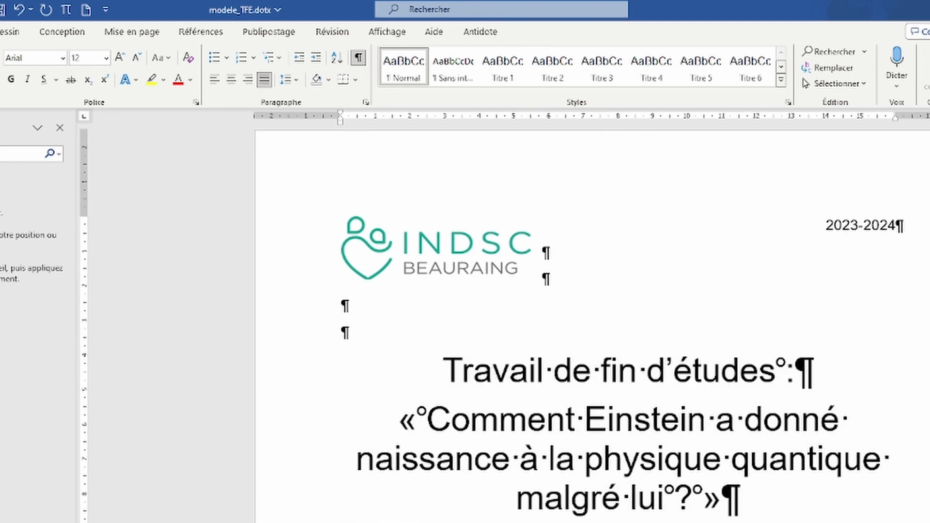
pyautogui.moveTo(398, 421); pyautogui.dragTo(740, 499)
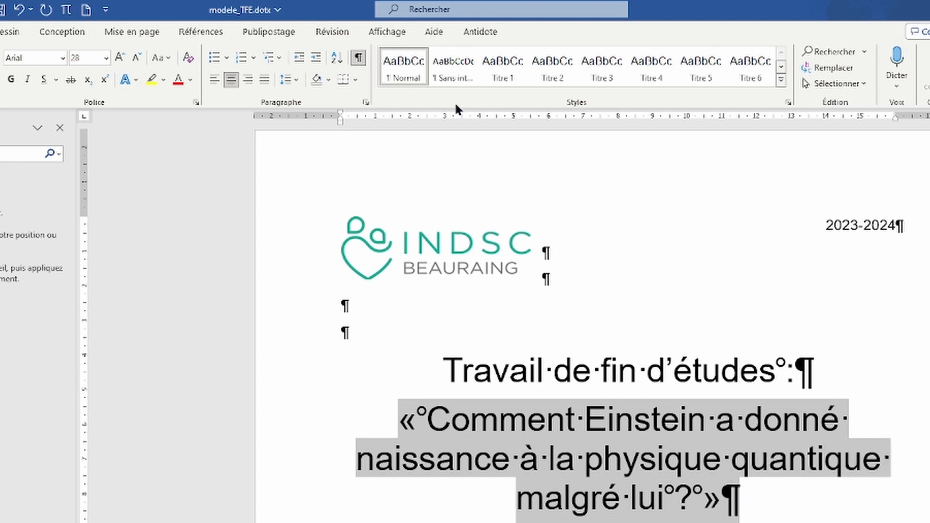
pyautogui.click(264, 80)
pyautogui.click(436, 521)
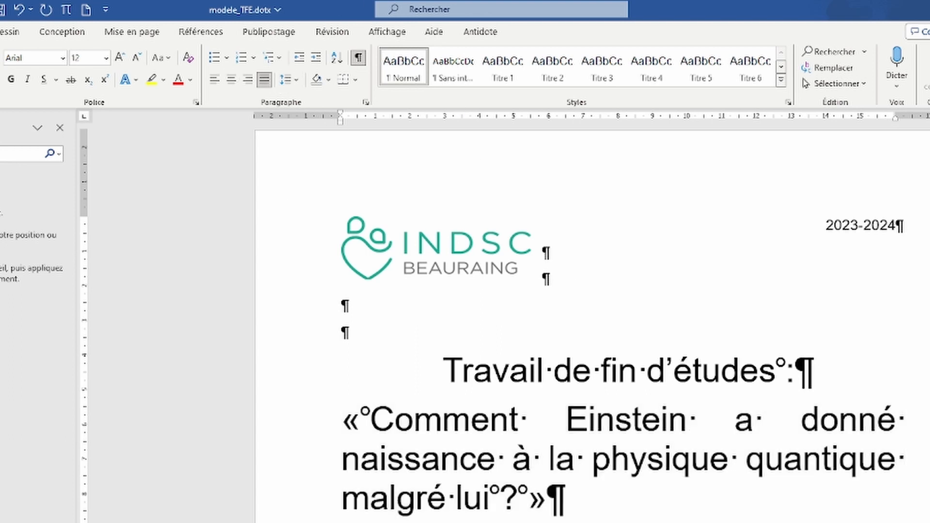
pyautogui.scroll(-3, 546, 332)
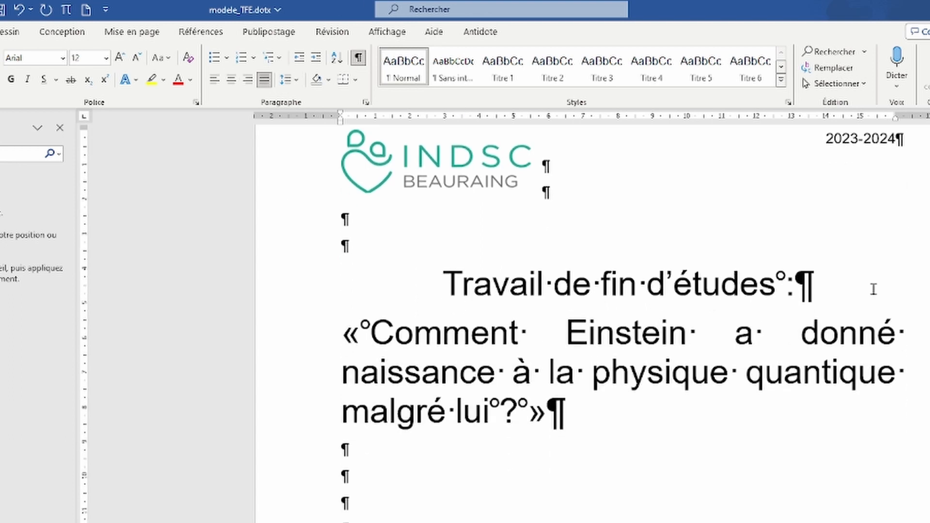
# Step: Insert blank lines above and below the 'Travail de fin d'études' heading
pyautogui.click(872, 290)
pyautogui.press('Return')
pyautogui.press('Up')
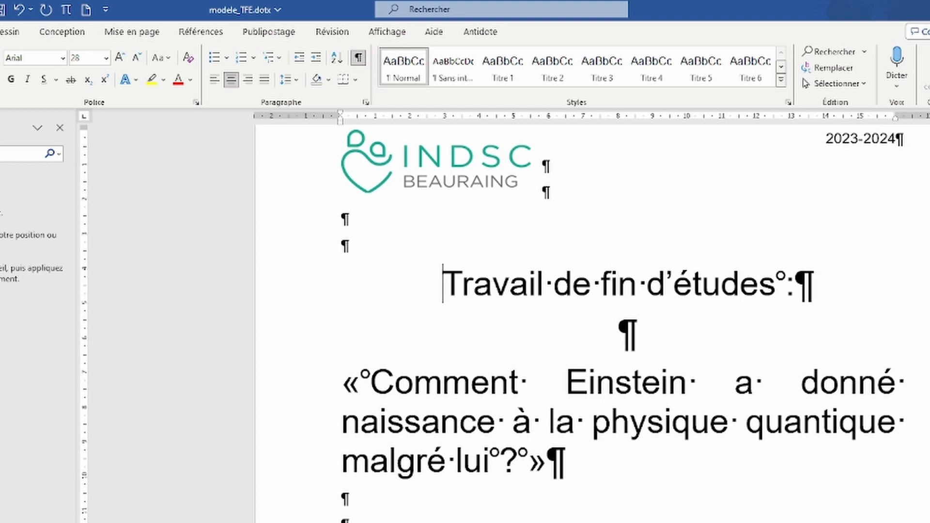
pyautogui.press('Return')
pyautogui.scroll(-3, 690, 407)
pyautogui.keyDown('ctrl'); pyautogui.scroll(-3, 632, 373); pyautogui.keyUp('ctrl')
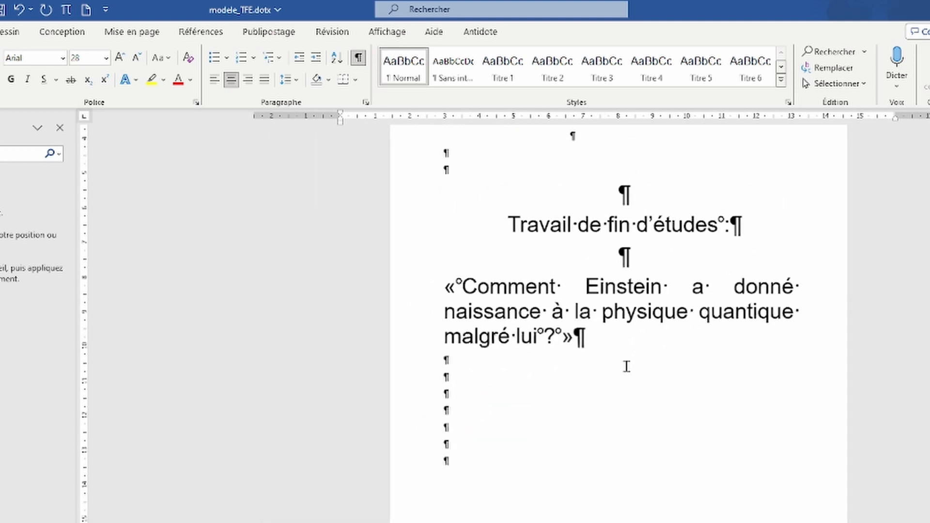
pyautogui.scroll(1, 627, 367)
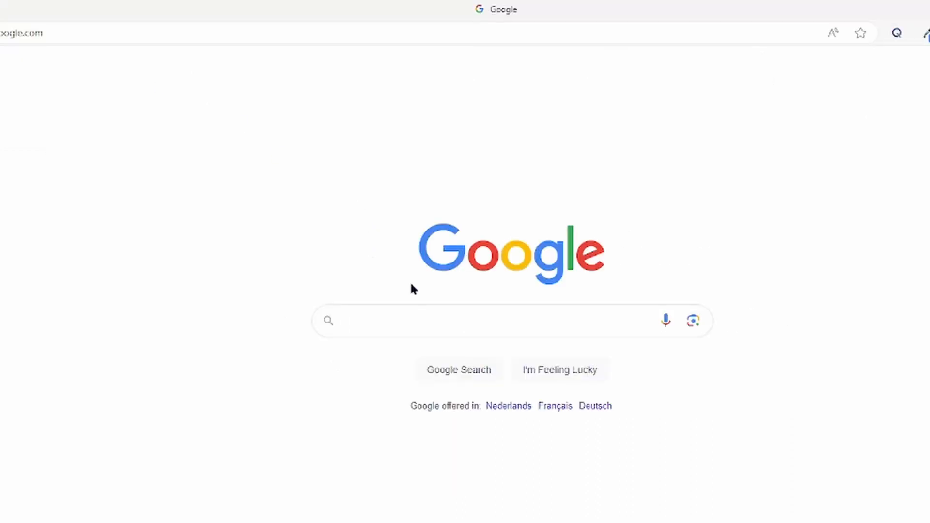
# Step: Search Google for 'images libres de droit' using the suggestion
pyautogui.click(372, 324)
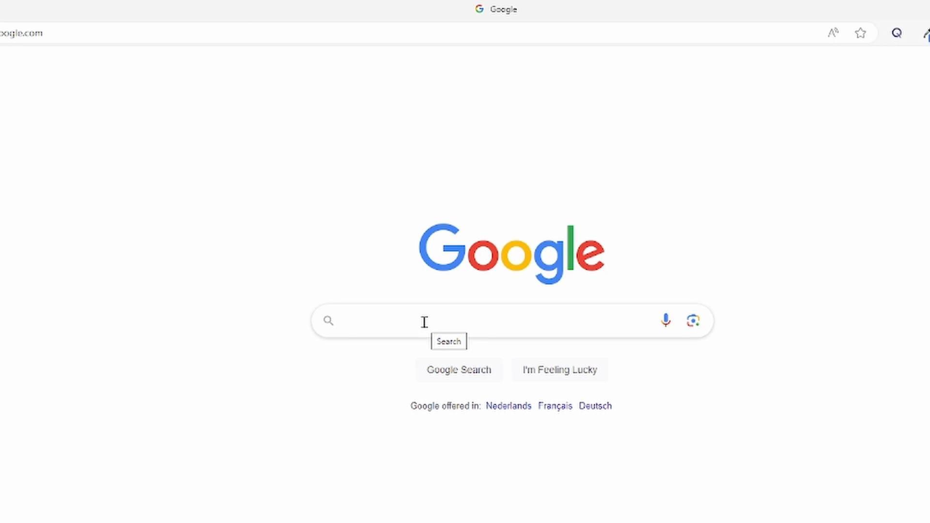
pyautogui.write('images')
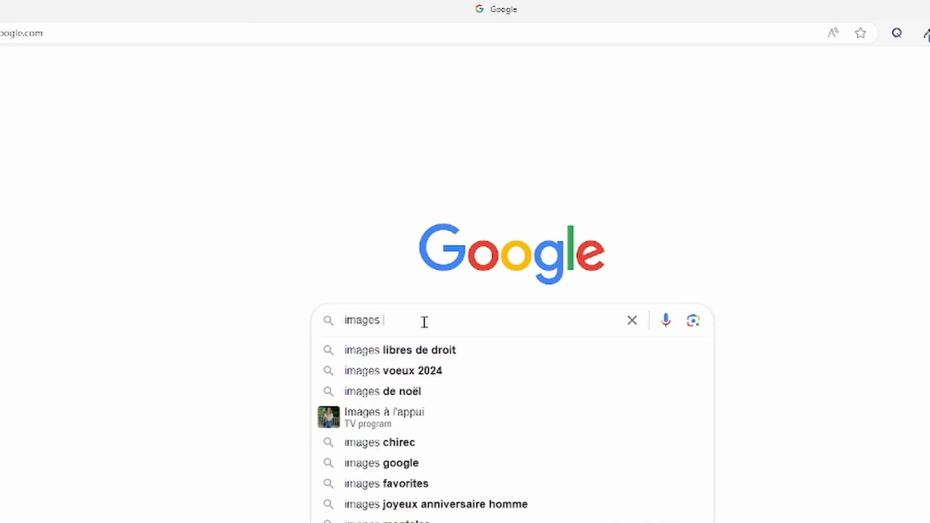
pyautogui.click(422, 357)
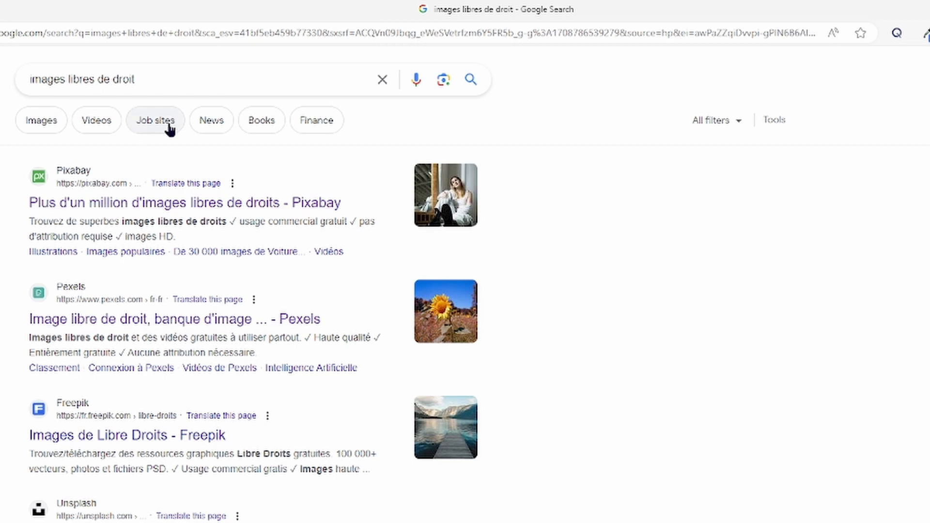
# Step: On Pixabay, search 'einstein' and copy the colourful Einstein portrait image
pyautogui.click(78, 203)
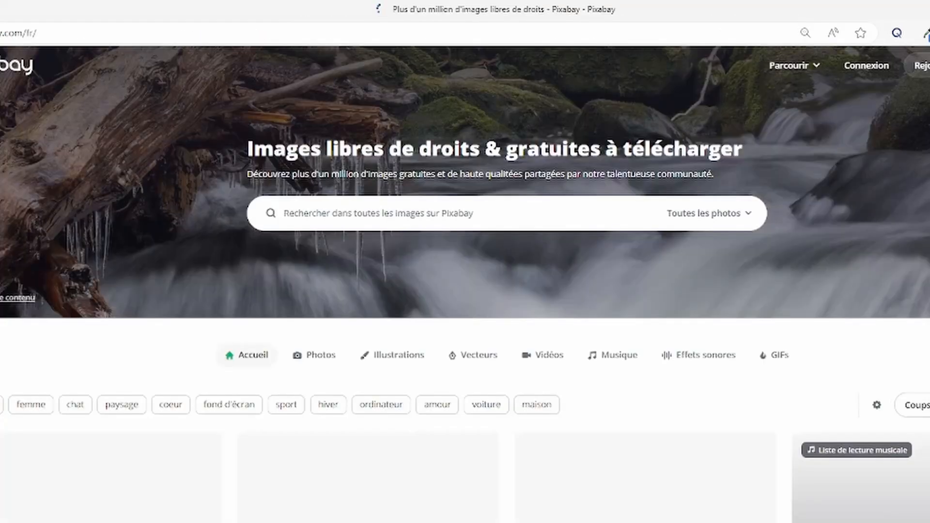
pyautogui.click(355, 212)
pyautogui.write('einstein')
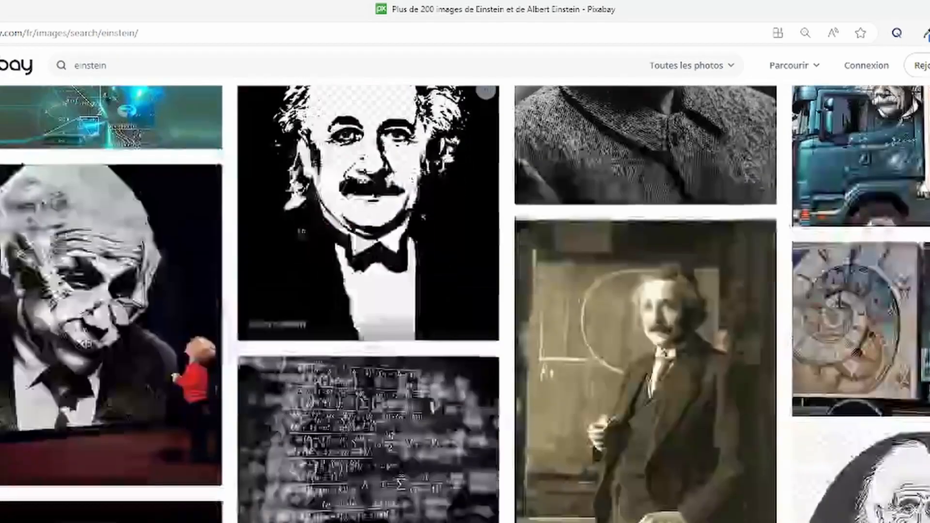
pyautogui.scroll(-12, 300, 230)
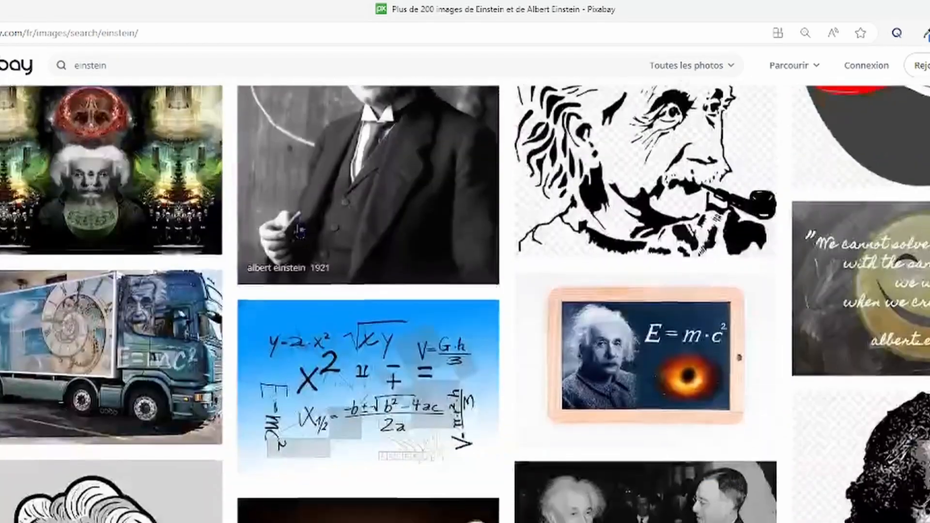
pyautogui.scroll(-15, 299, 228)
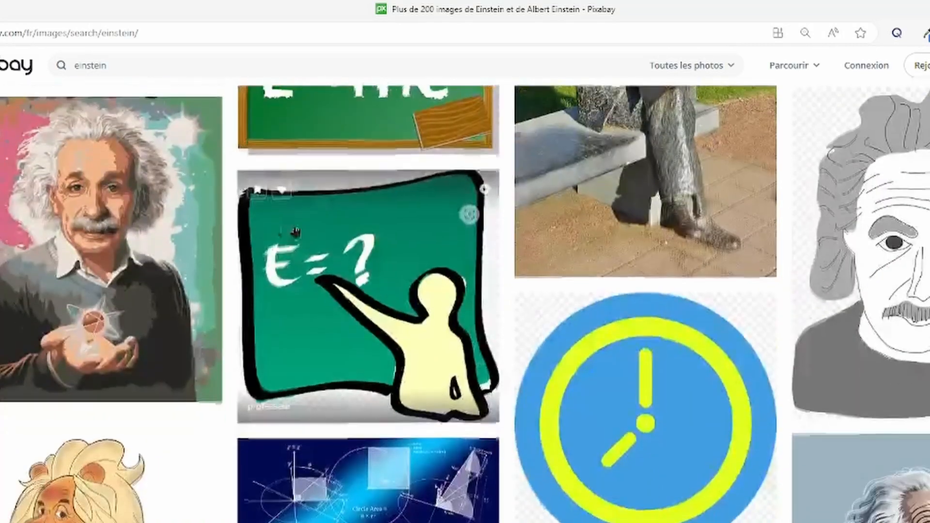
pyautogui.rightClick(101, 235)
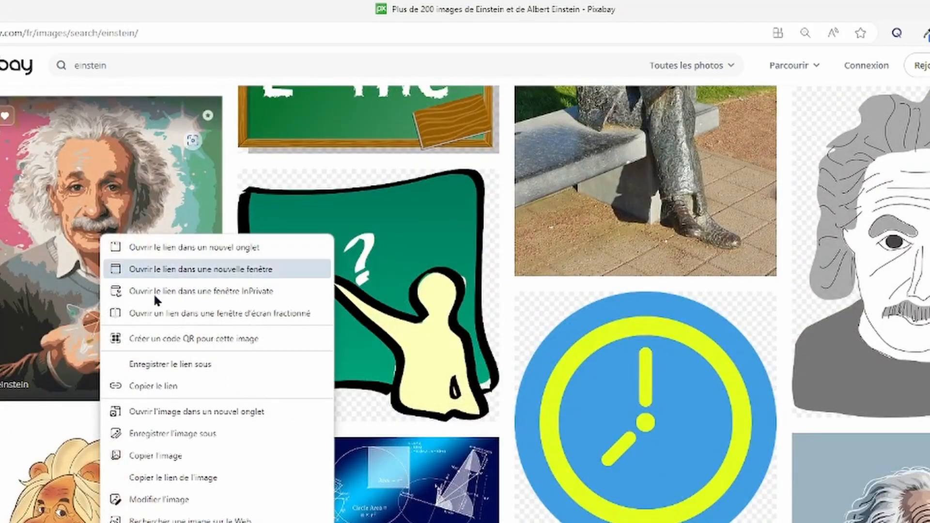
pyautogui.click(171, 460)
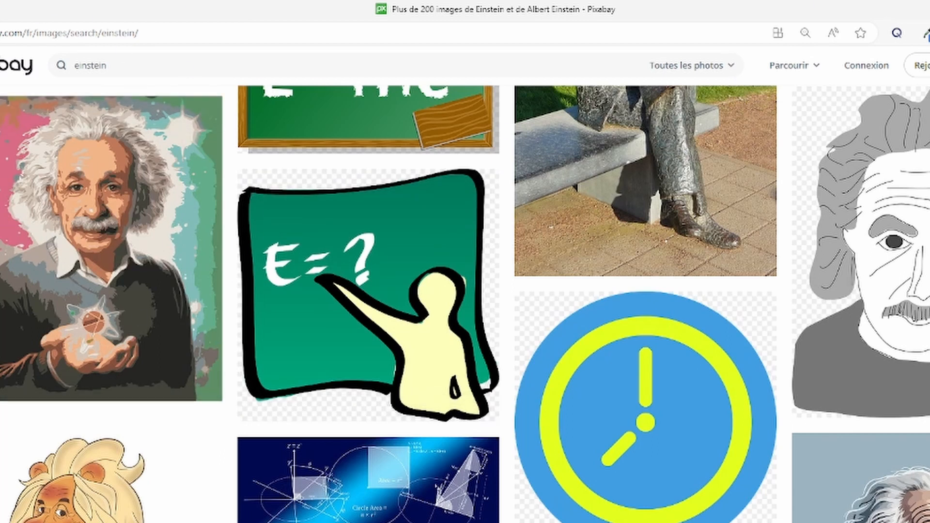
# Step: Paste the copied Einstein portrait into Word on the empty line below the question
pyautogui.hotkey('alt', 'Tab')
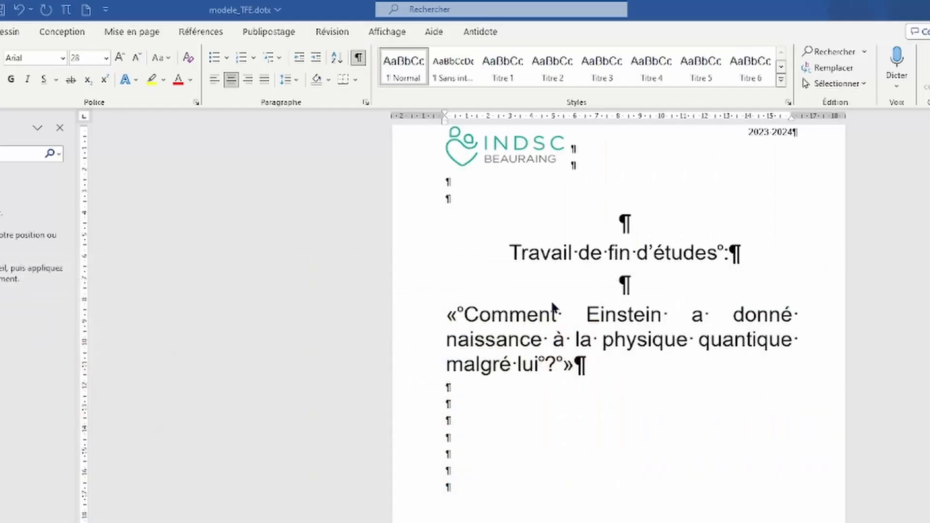
pyautogui.click(467, 420)
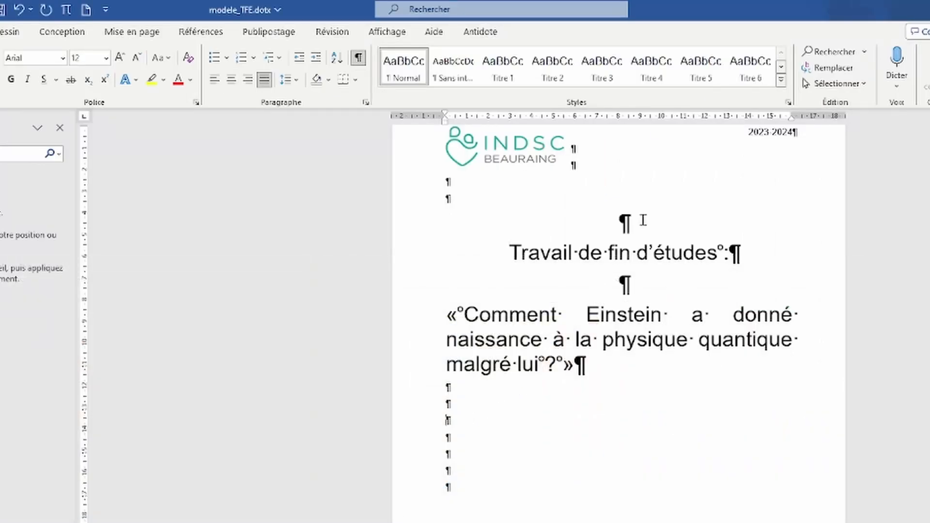
pyautogui.hotkey('ctrl', 'v')
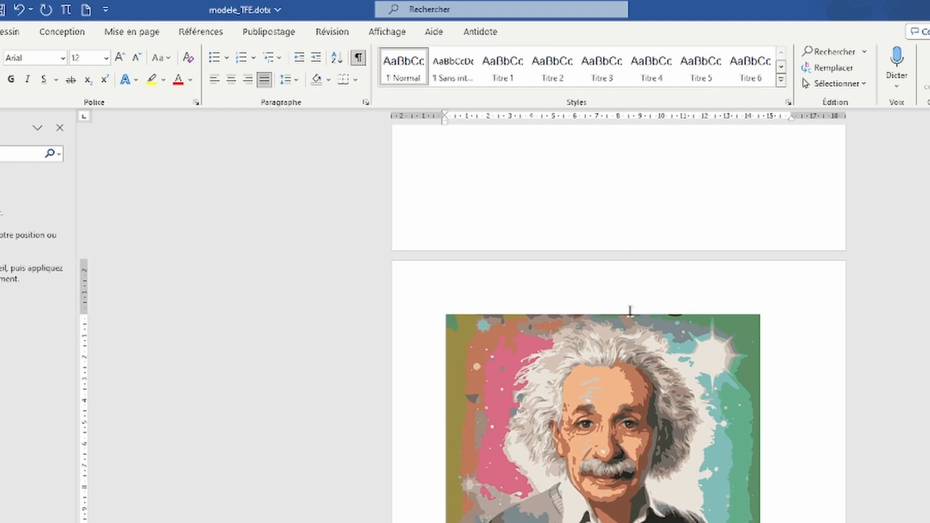
# Step: Shrink the portrait to 8.54 × 7.32 cm, then select the blank line and question
pyautogui.click(659, 439)
pyautogui.scroll(-1, 678, 401)
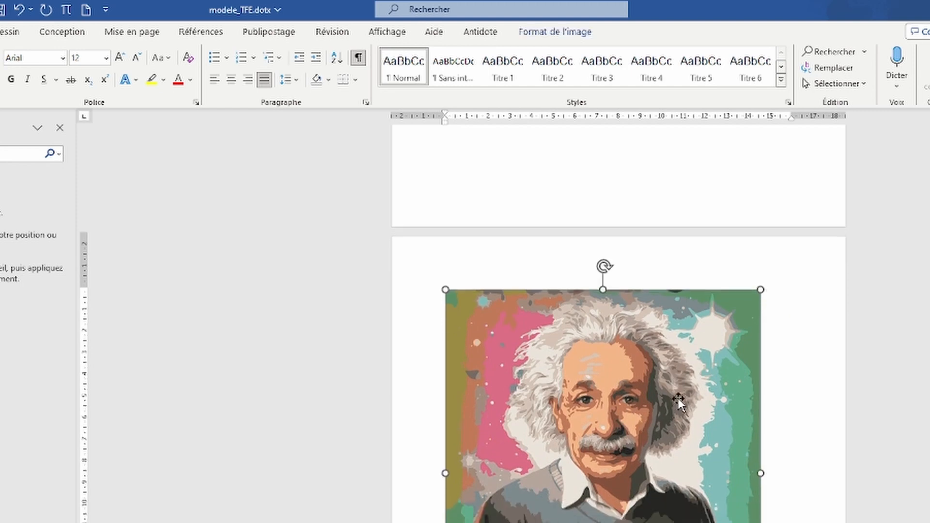
pyautogui.scroll(-1, 679, 401)
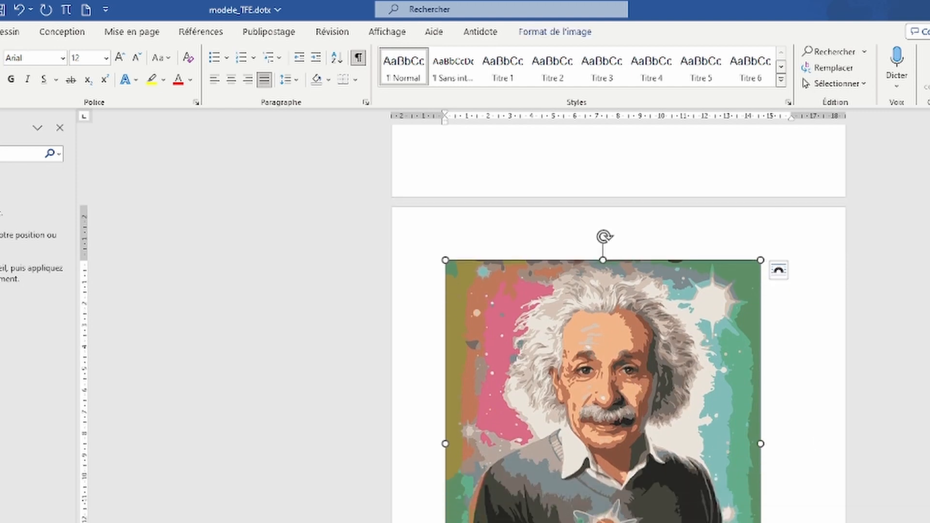
pyautogui.moveTo(761, 522); pyautogui.dragTo(667, 514)
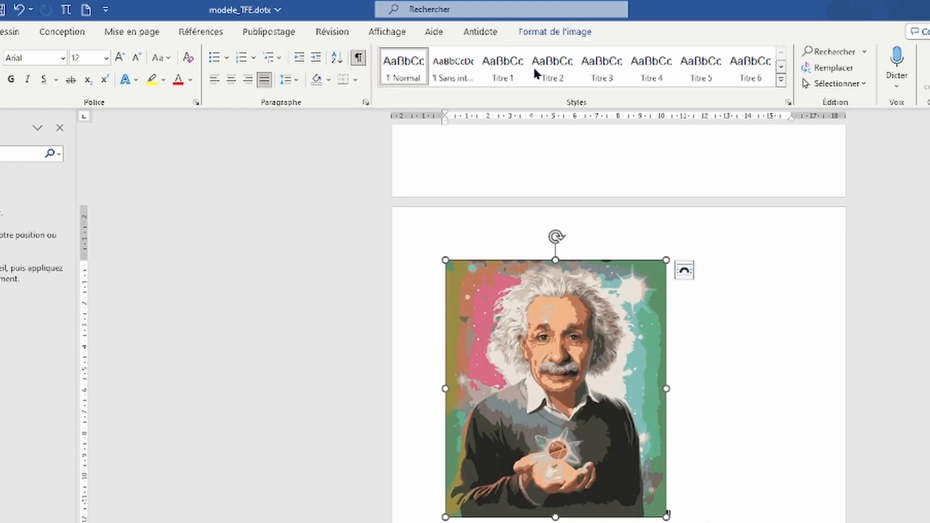
pyautogui.click(575, 37)
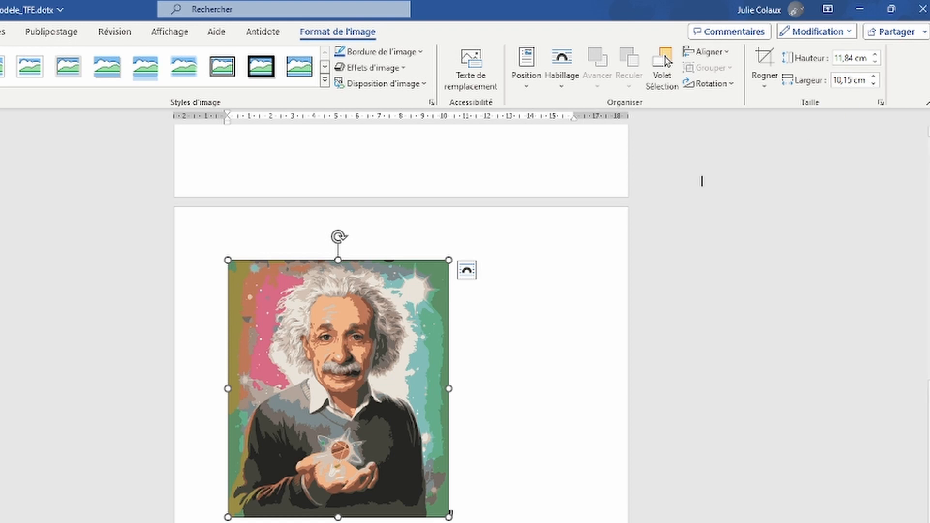
pyautogui.moveTo(446, 516); pyautogui.dragTo(387, 445)
pyautogui.scroll(5, 380, 445)
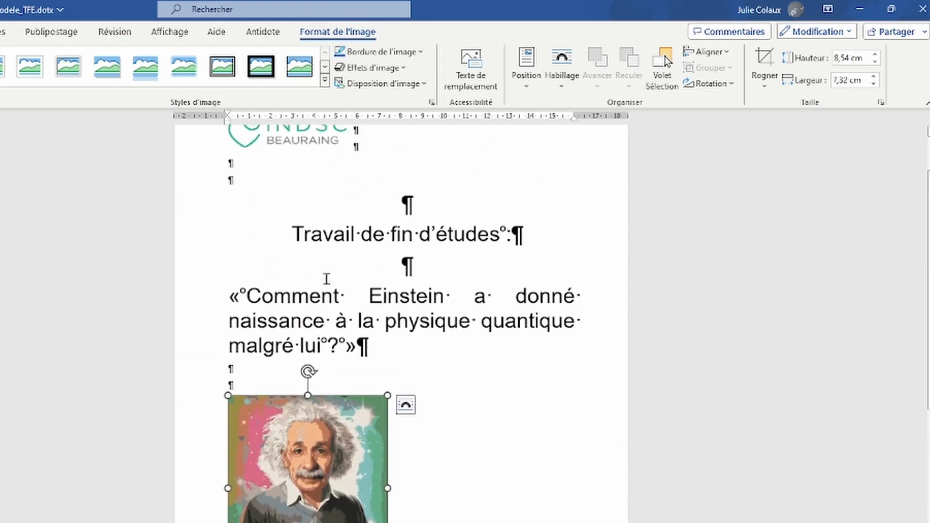
pyautogui.moveTo(327, 279); pyautogui.dragTo(428, 342)
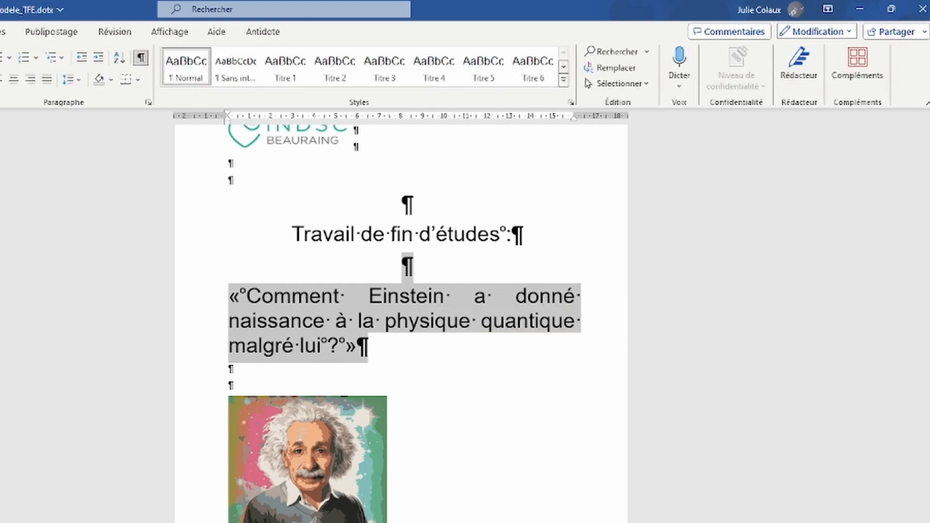
# Step: Shrink and centre the Einstein question, then move the portrait up a line and centre it
pyautogui.press('ctrl+shift+less')
pyautogui.press('ctrl+shift+less')
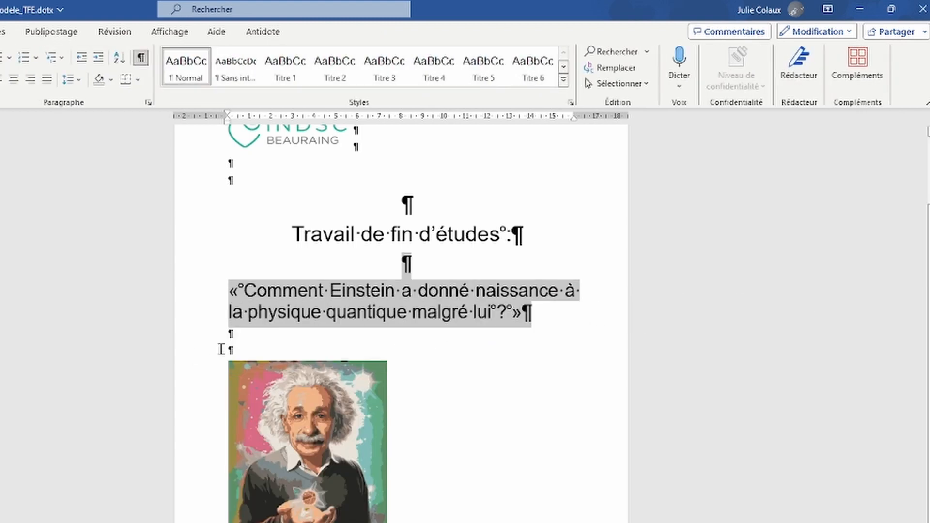
pyautogui.click(13, 79)
pyautogui.click(357, 447)
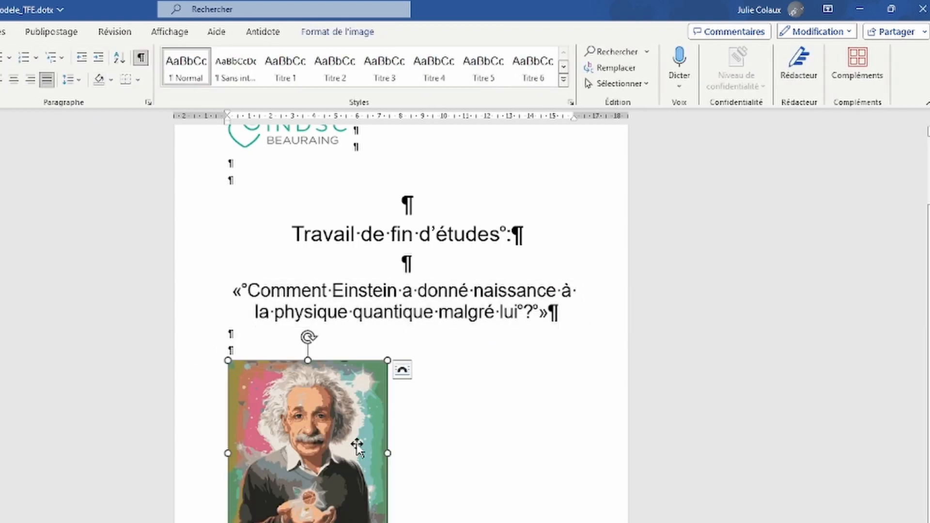
pyautogui.moveTo(357, 447); pyautogui.dragTo(310, 361)
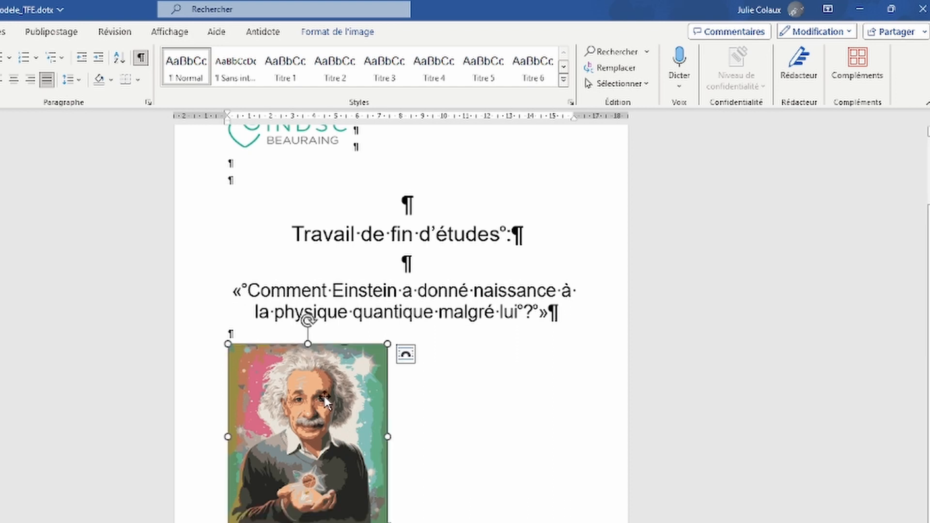
pyautogui.click(13, 79)
pyautogui.click(172, 284)
pyautogui.scroll(-1, 398, 323)
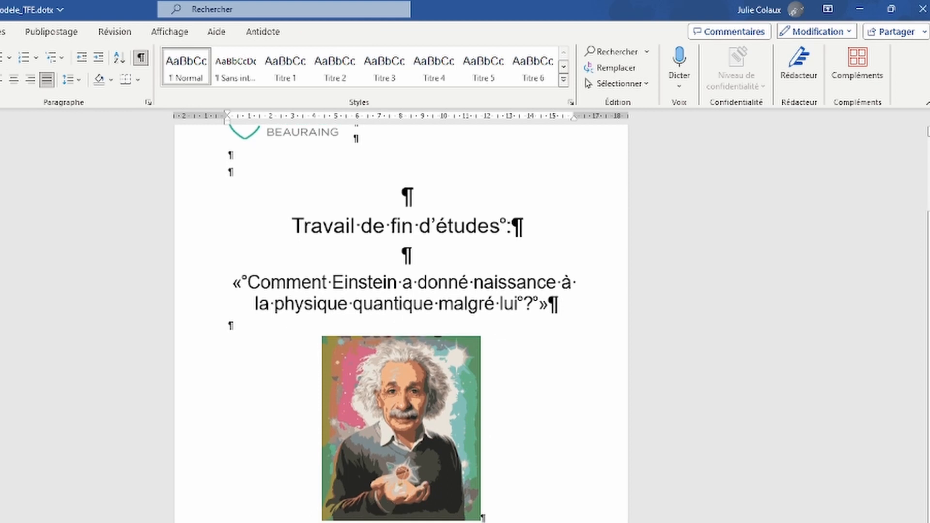
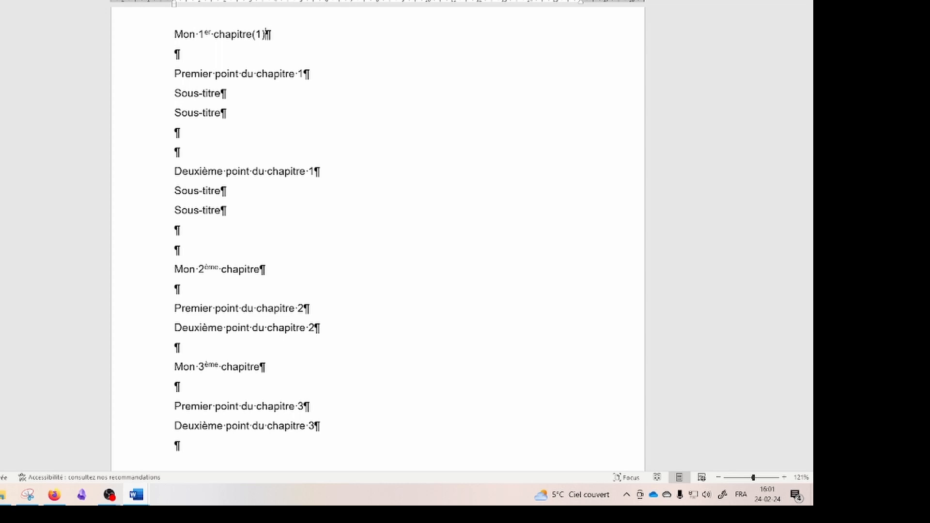
# Step: Mark the second and third chapter titles with (2) and (3)
pyautogui.click(278, 279)
pyautogui.write('(2)')
pyautogui.click(289, 365)
pyautogui.write('(3)')
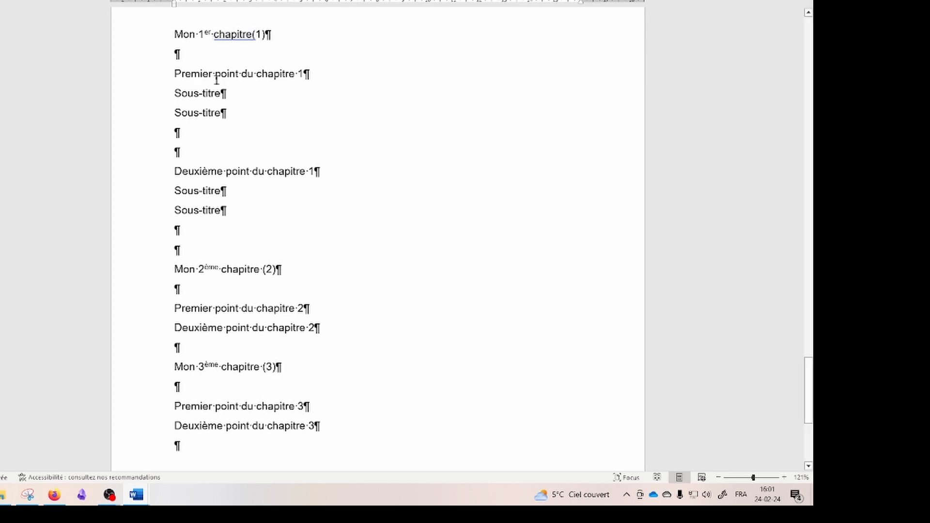
# Step: Label chapter 1's first point (1.1.) and its sub-title (1.1.1 ou A.)
pyautogui.click(306, 74)
pyautogui.write('(')
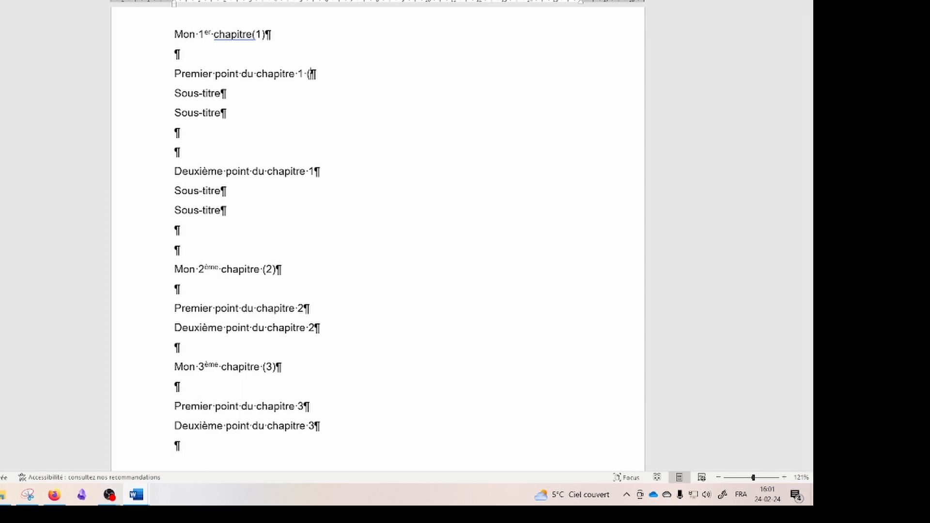
pyautogui.write('1.1.)')
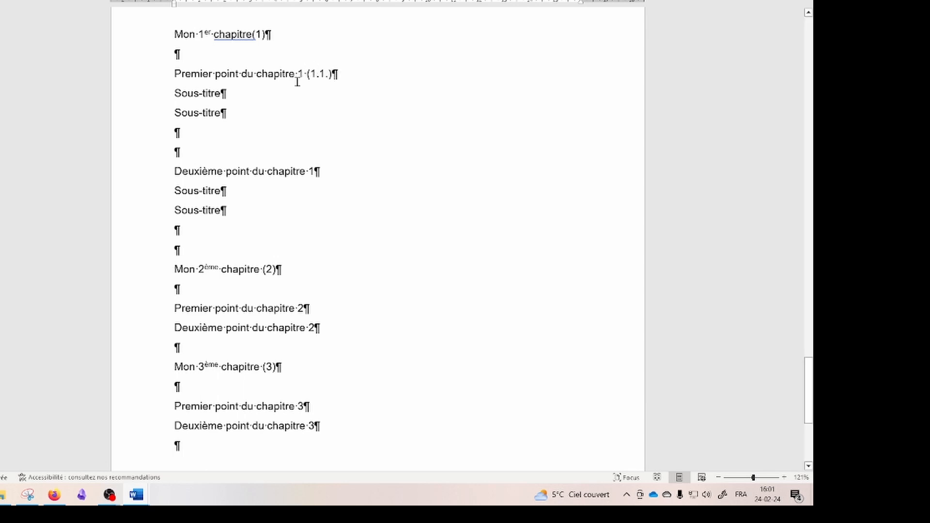
pyautogui.write(' (1.')
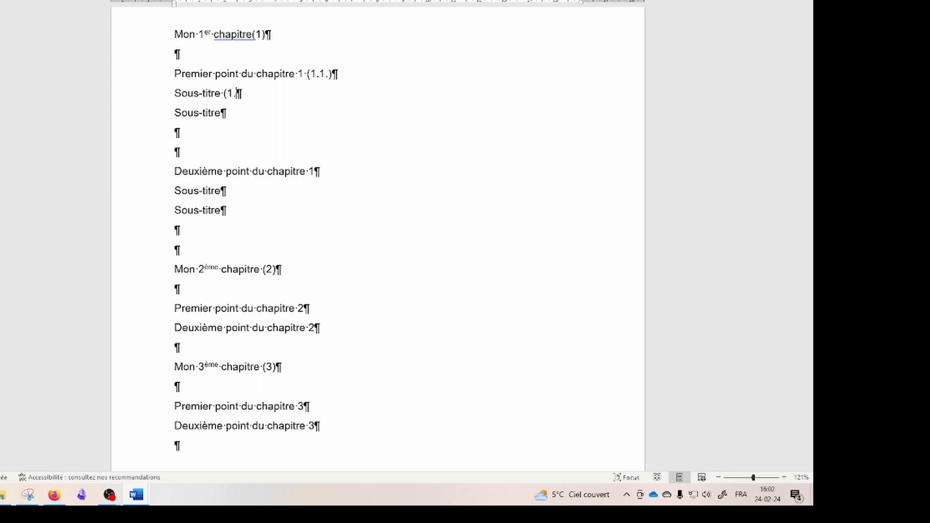
pyautogui.write('1.1 ou A.)')
# Step: Copy the (1.1.1 ou A.) label to the next Sous-titre and change it to (1.1.2 ou B.)
pyautogui.moveTo(222, 93); pyautogui.dragTo(282, 95)
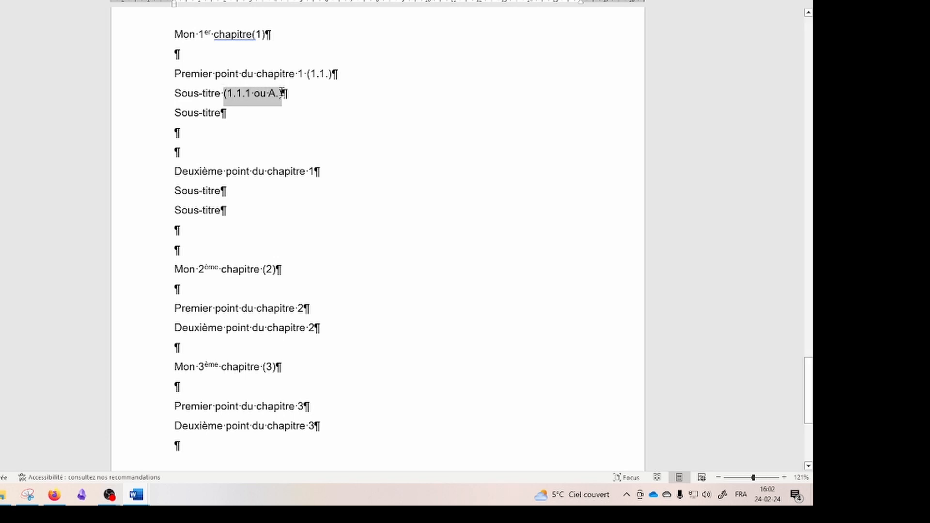
pyautogui.hotkey('ctrl', 'c')
pyautogui.click(236, 114)
pyautogui.hotkey('ctrl', 'v')
pyautogui.click(228, 114)
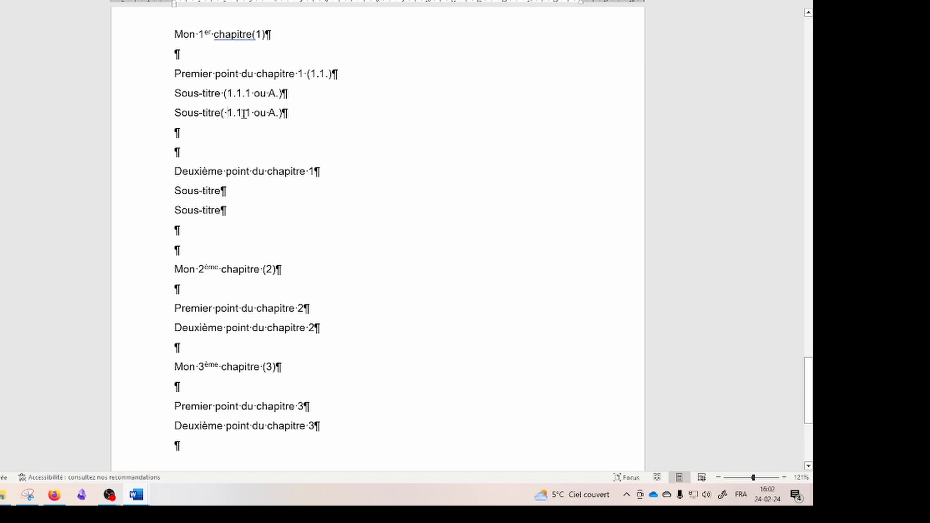
pyautogui.click(220, 113)
pyautogui.press('Delete')
pyautogui.press('Right')
pyautogui.hotkey('shift', 'Right')
pyautogui.write('2')
pyautogui.press('Right')
pyautogui.press('Right')
pyautogui.press('Right')
pyautogui.press('Right')
pyautogui.hotkey('shift', 'Right')
pyautogui.write('B')
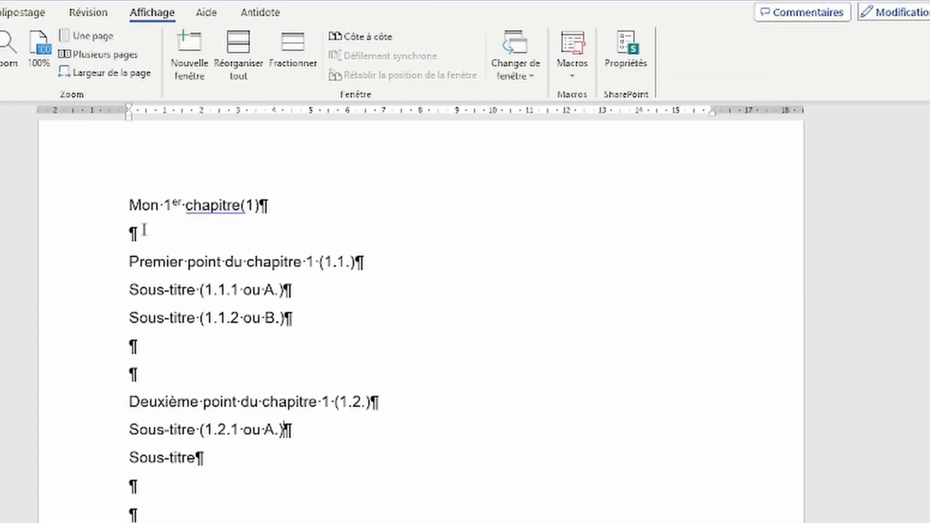
# Step: Apply the Titre 1 style to the first chapter heading
pyautogui.click(71, 197)
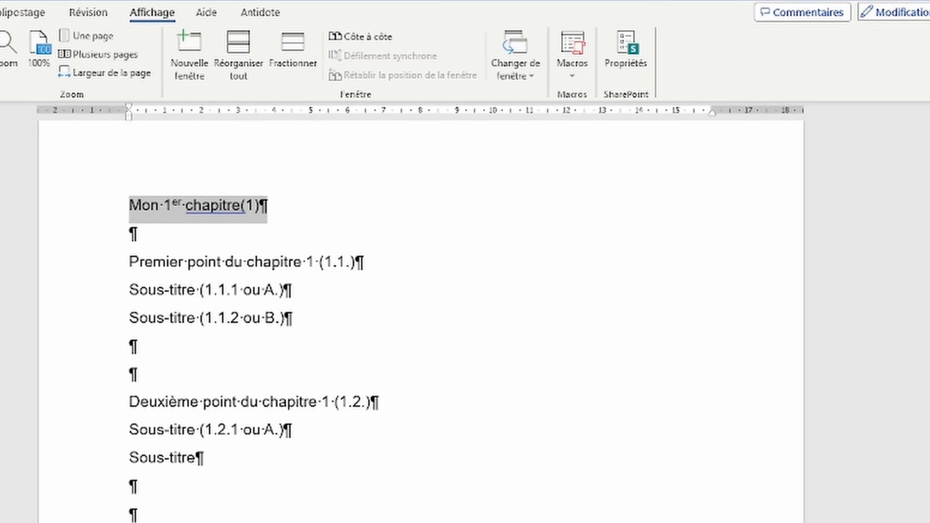
pyautogui.click(0, 12)
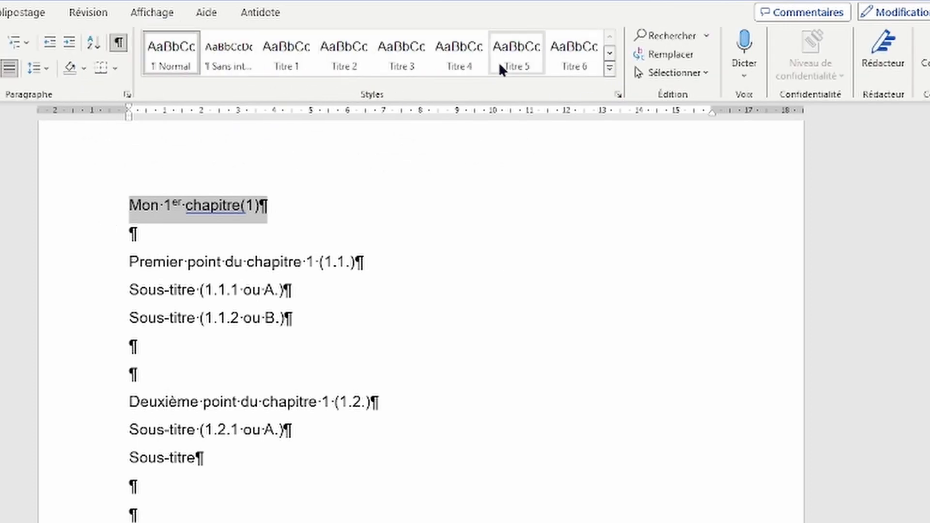
pyautogui.click(610, 54)
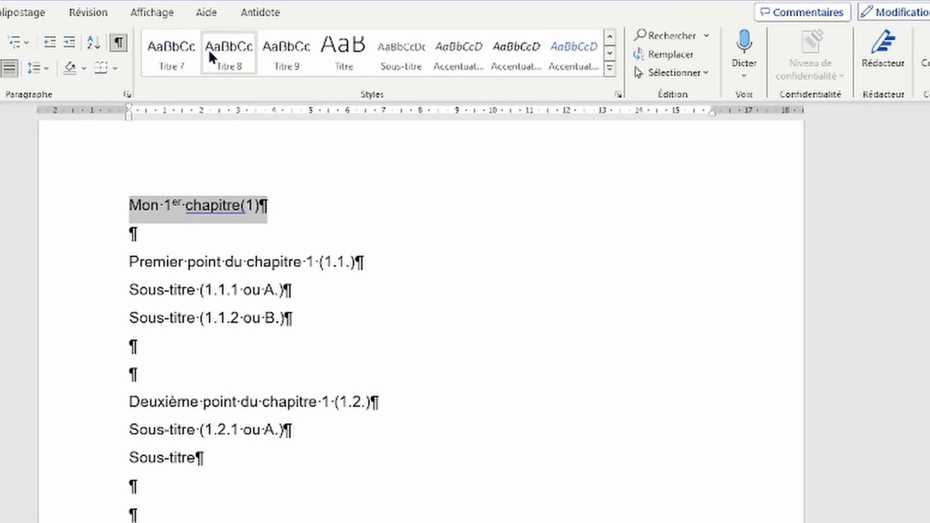
pyautogui.click(609, 36)
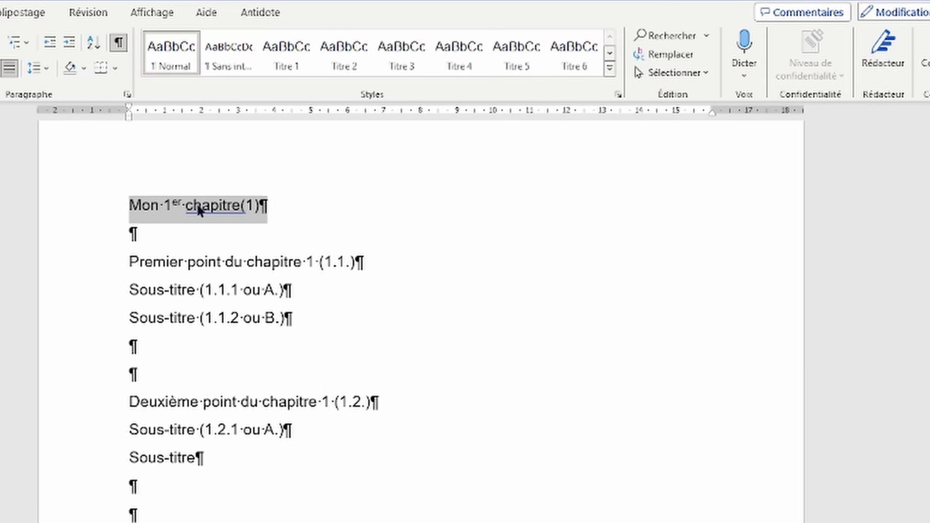
pyautogui.click(286, 57)
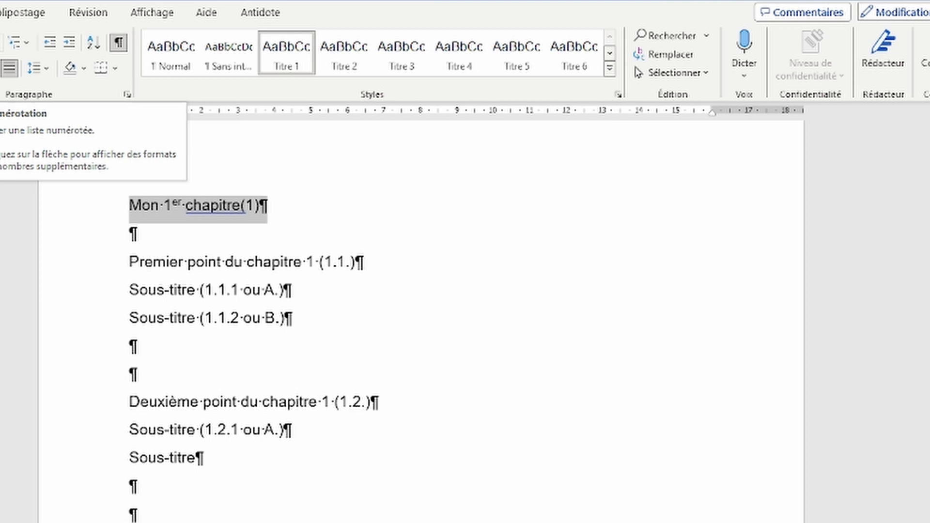
# Step: Number the headings with the 1 / 1.1 / 1.1.1 multilevel Titre list
pyautogui.click(26, 43)
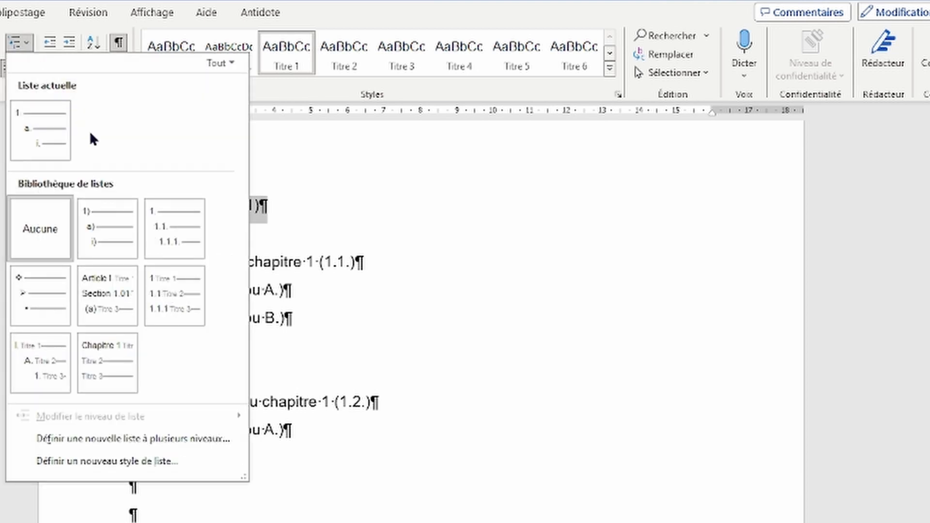
pyautogui.moveTo(189, 297)
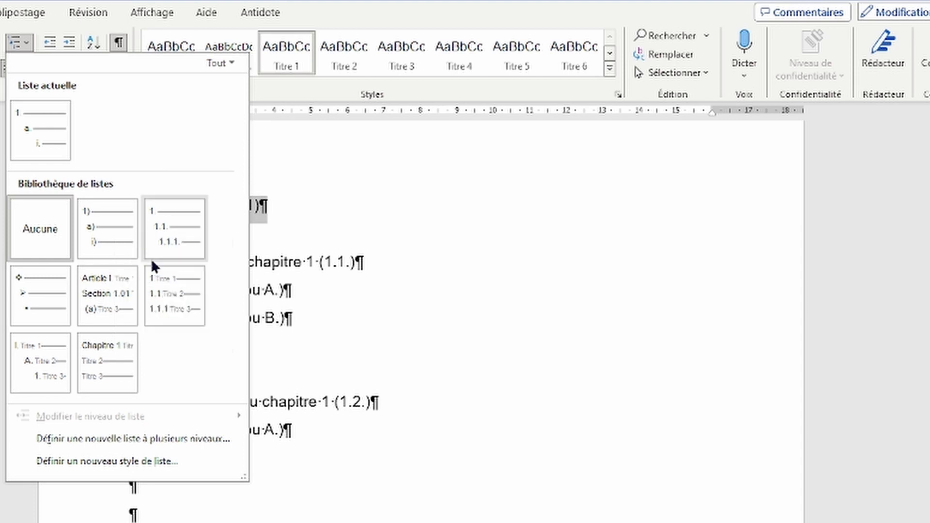
pyautogui.click(184, 291)
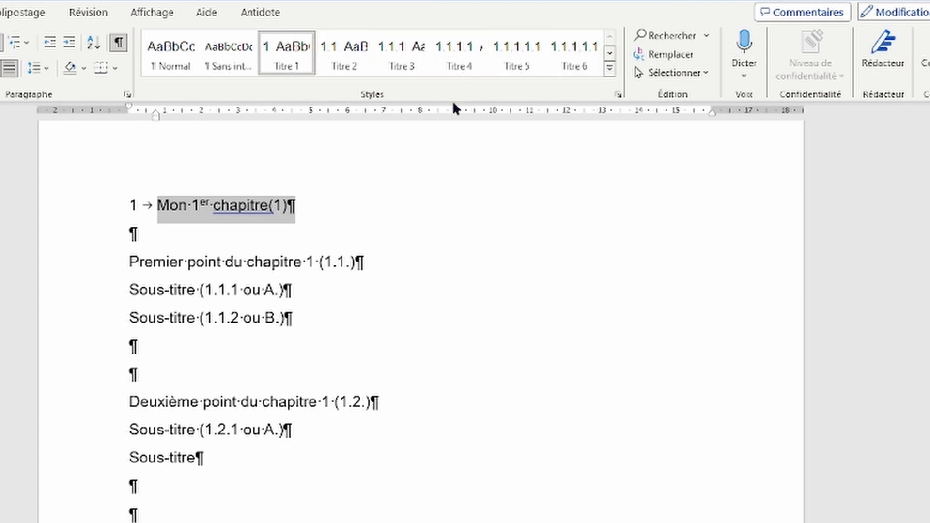
# Step: Make the first heading dark blue, larger and light, and delete its (1) marker
pyautogui.hotkey('ctrl', 'z')
pyautogui.click(0, 69)
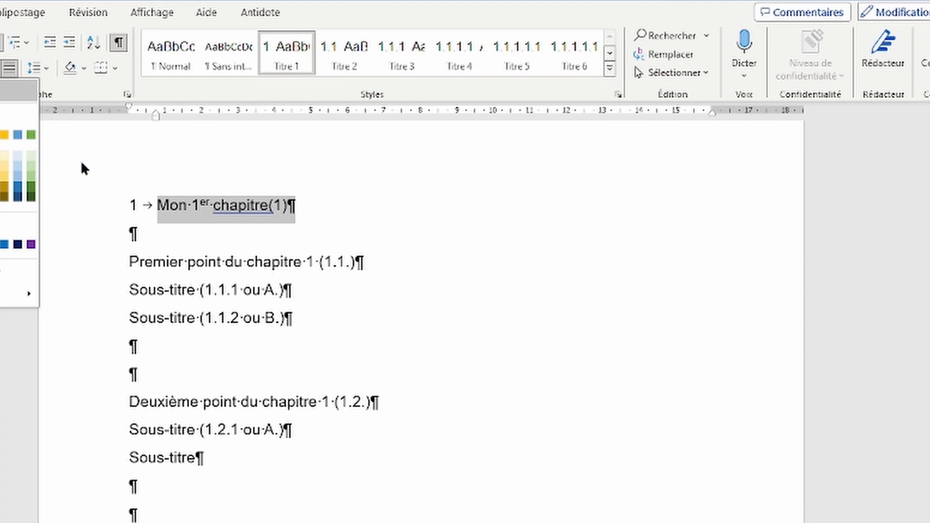
pyautogui.click(0, 186)
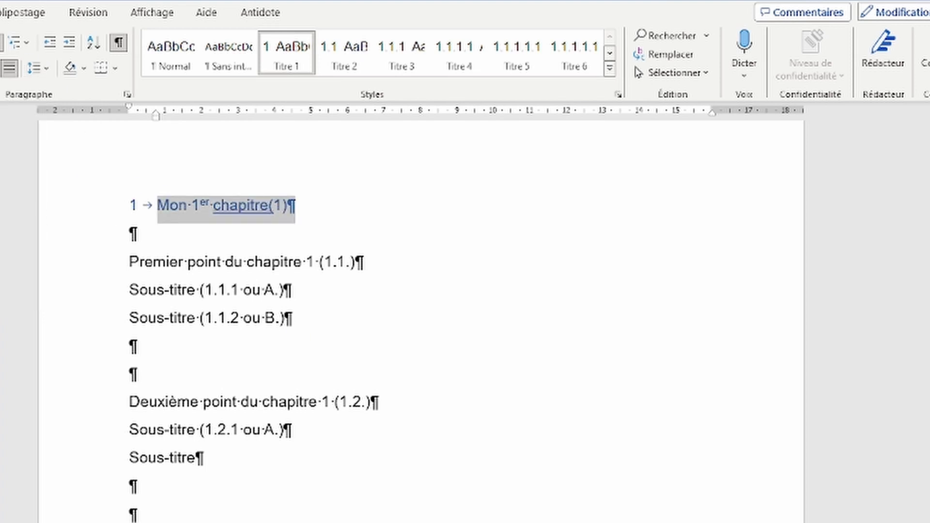
pyautogui.click(0, 42)
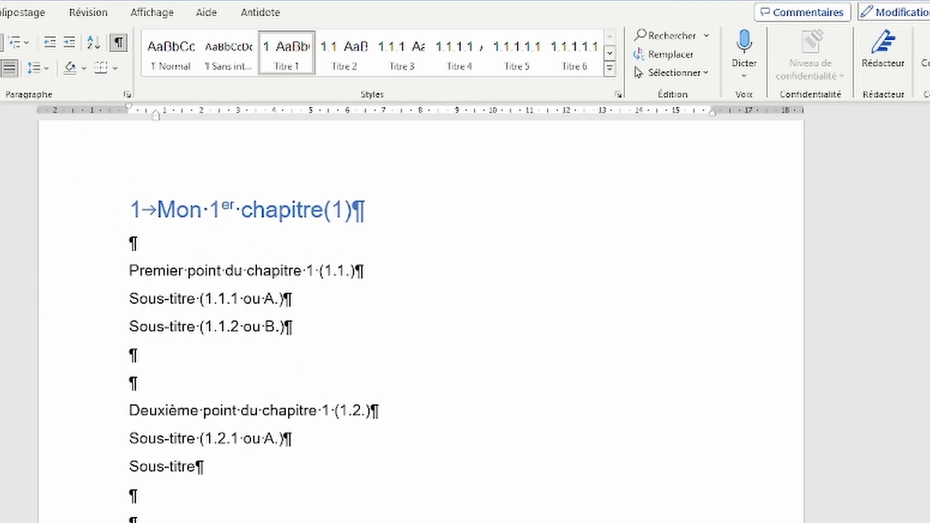
pyautogui.click(0, 170)
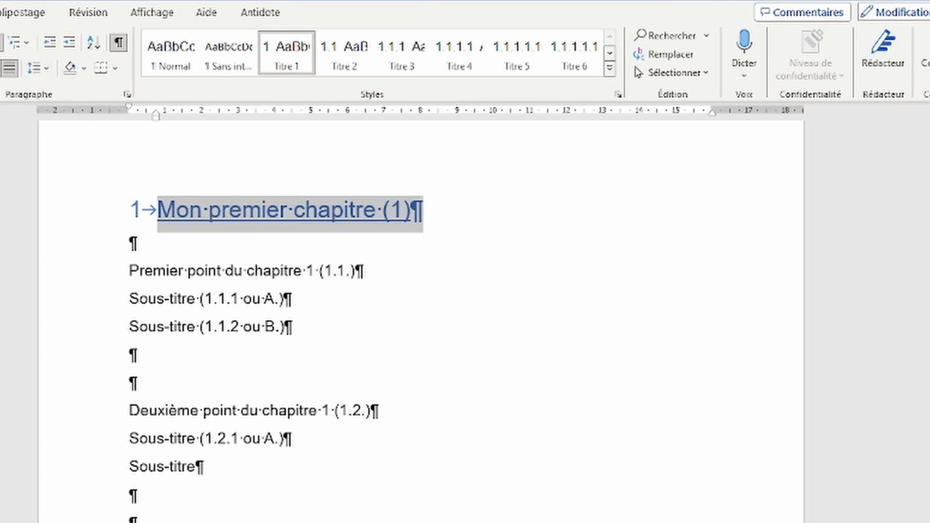
pyautogui.click(0, 121)
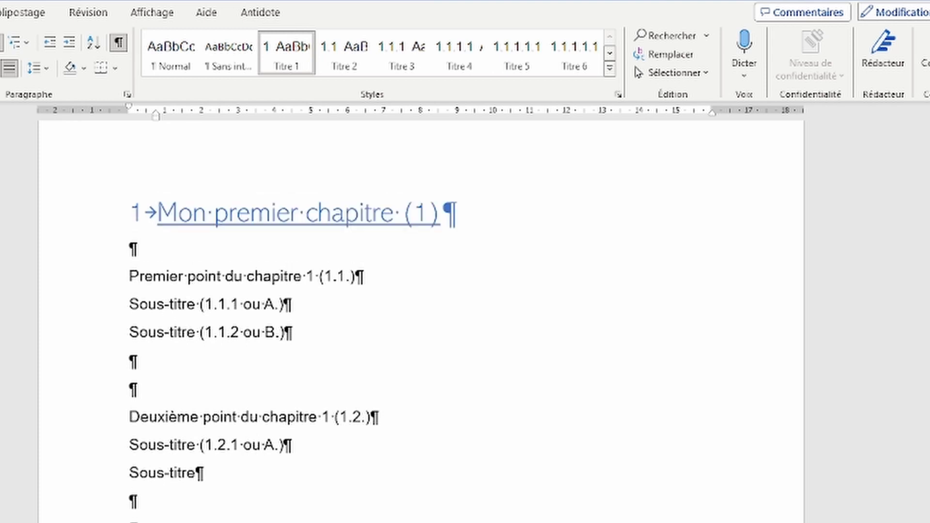
pyautogui.click(0, 121)
pyautogui.click(392, 213)
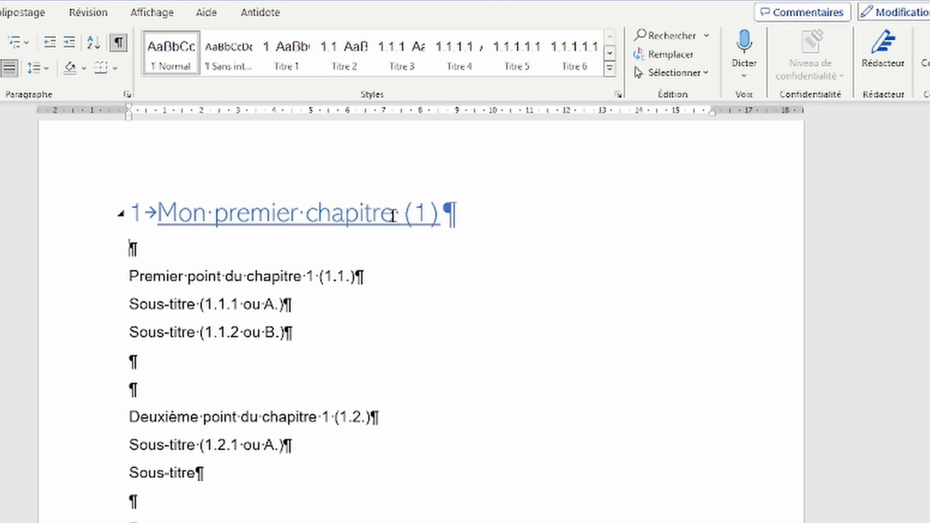
pyautogui.press('Delete')
pyautogui.press('Delete')
pyautogui.press('Delete')
pyautogui.press('Delete')
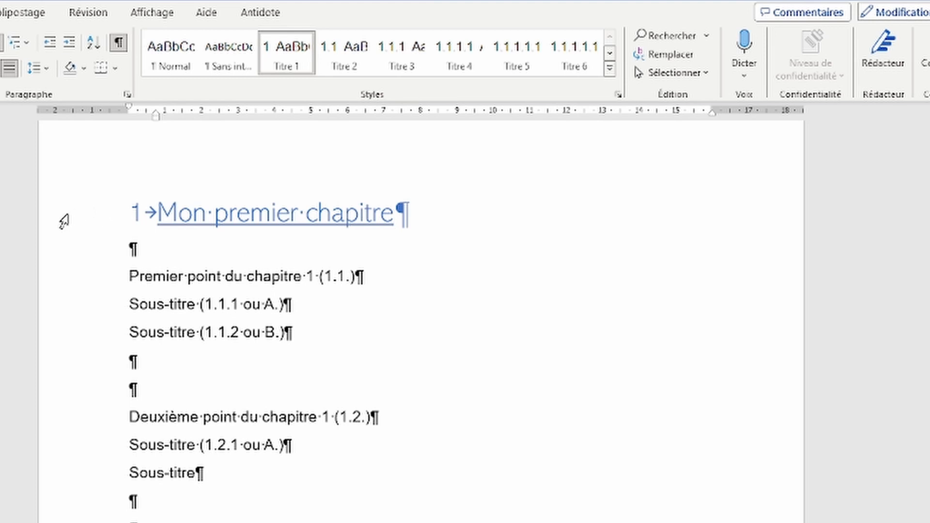
# Step: Update the Titre 1 style to match the formatted chapter heading
pyautogui.rightClick(281, 62)
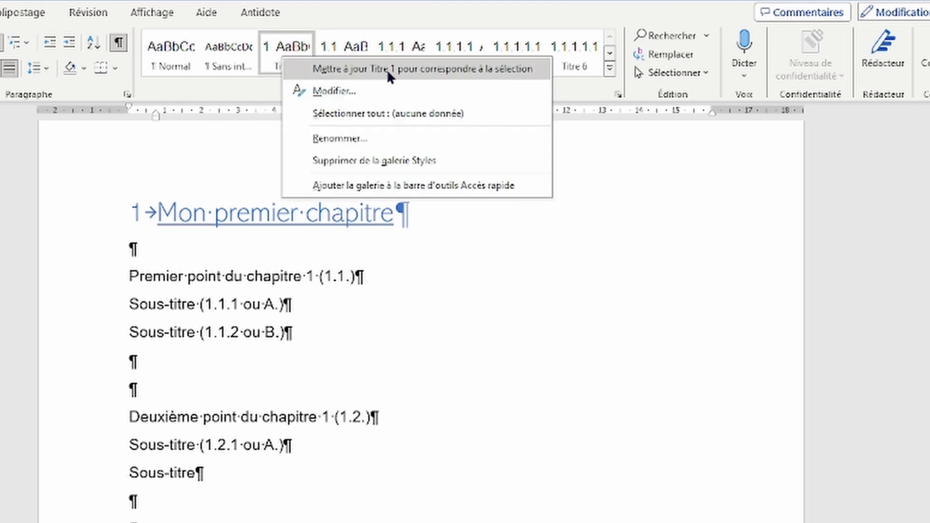
pyautogui.click(445, 68)
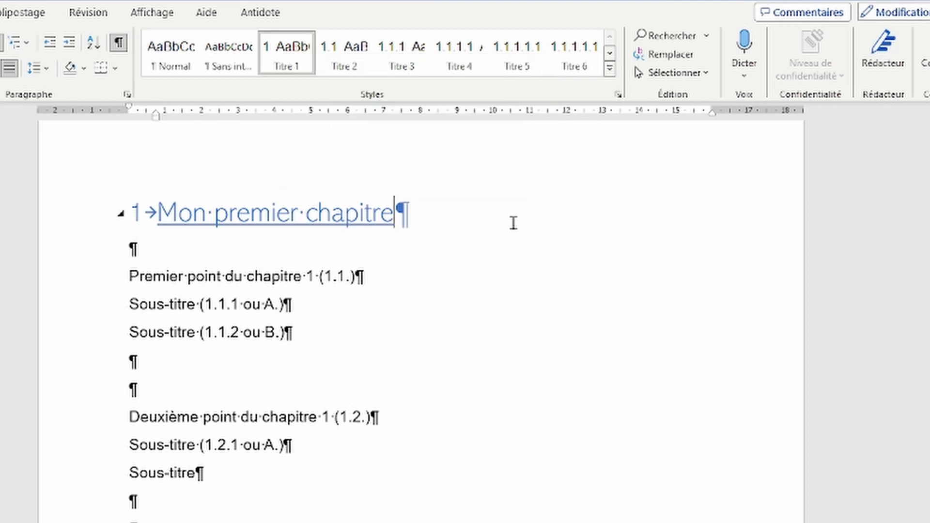
pyautogui.click(72, 215)
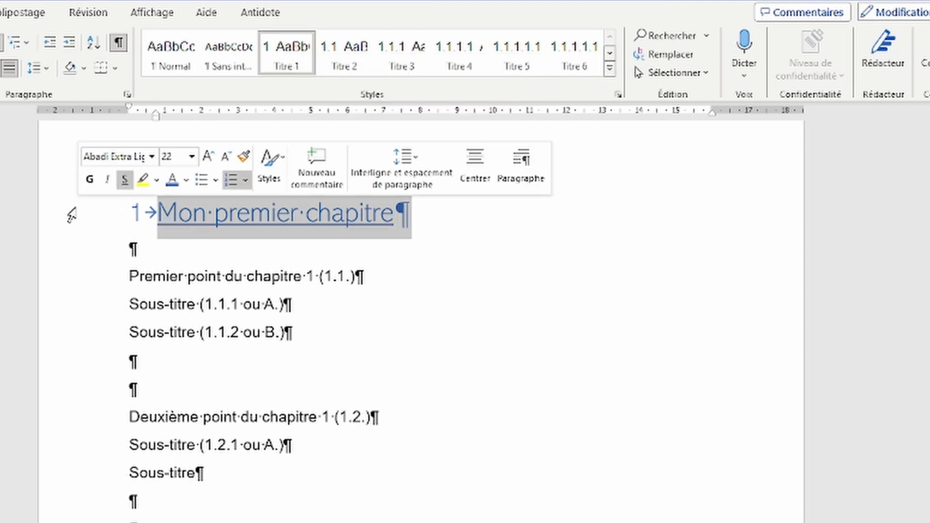
pyautogui.rightClick(287, 51)
pyautogui.click(346, 63)
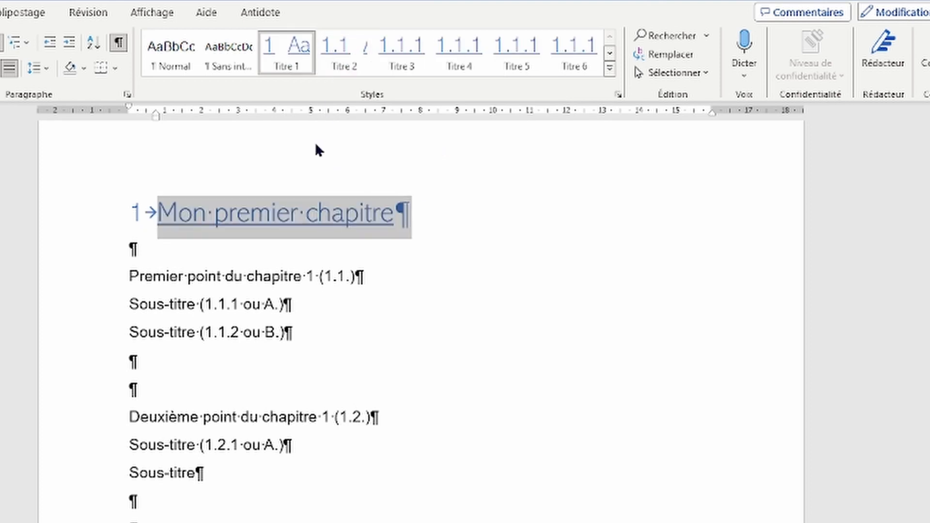
# Step: Change Titre 1's number format to 'CHAPITRE 1:' in the style's numbering settings
pyautogui.rightClick(292, 47)
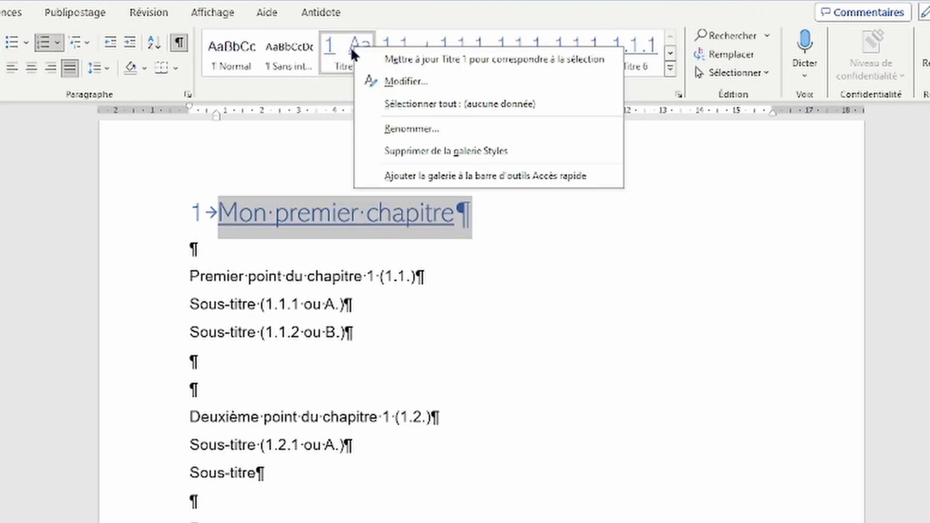
pyautogui.click(390, 82)
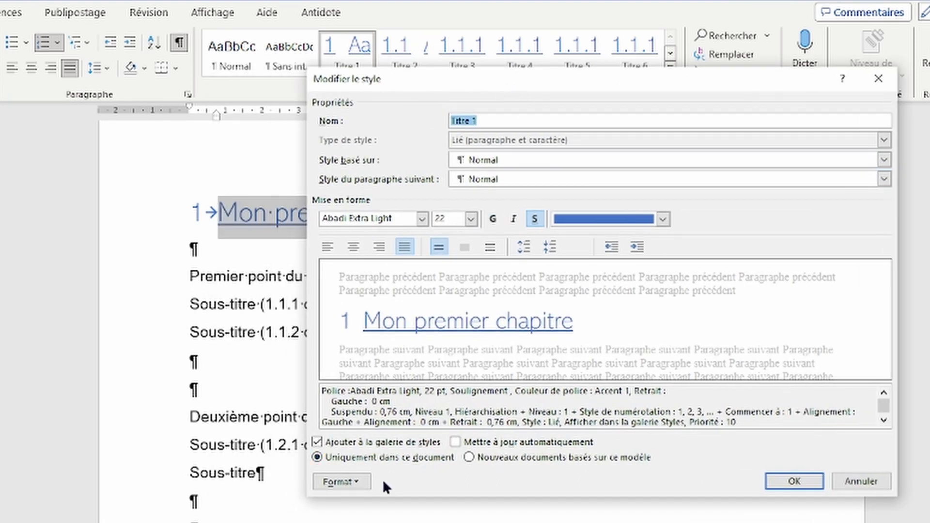
pyautogui.click(366, 481)
pyautogui.click(300, 522)
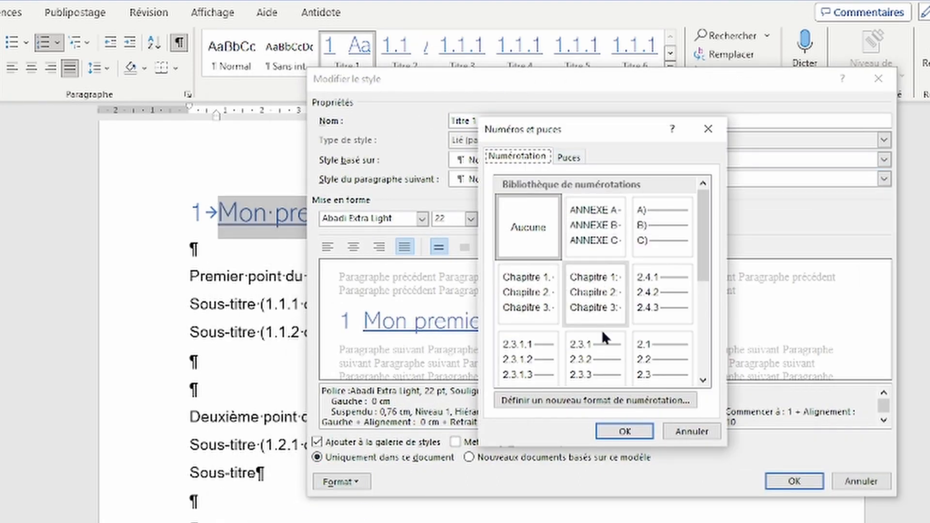
pyautogui.click(591, 400)
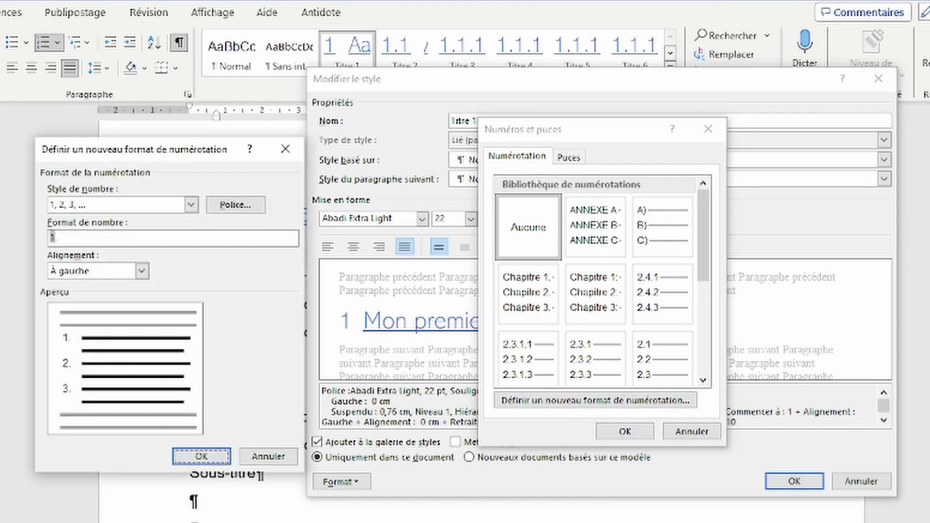
pyautogui.click(60, 239)
pyautogui.press('BackSpace')
pyautogui.write('CHAPITRE')
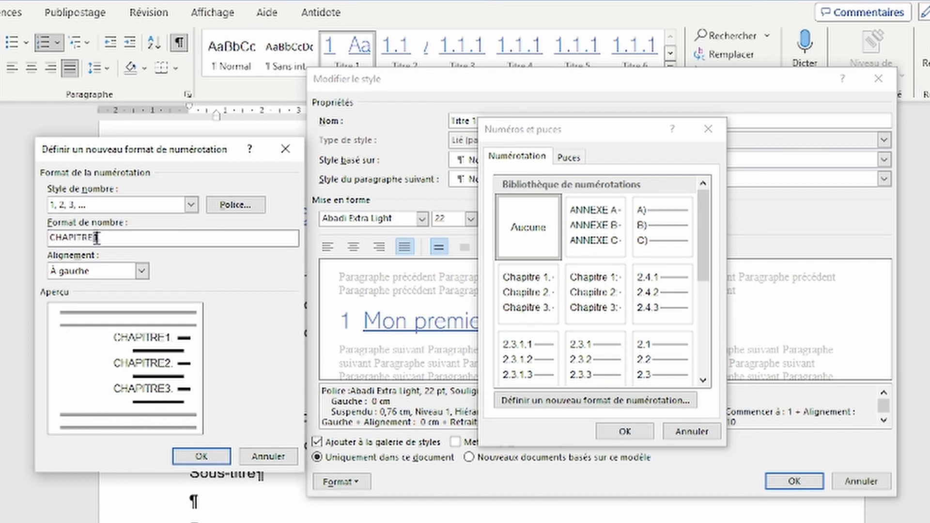
pyautogui.press('BackSpace')
pyautogui.write(':')
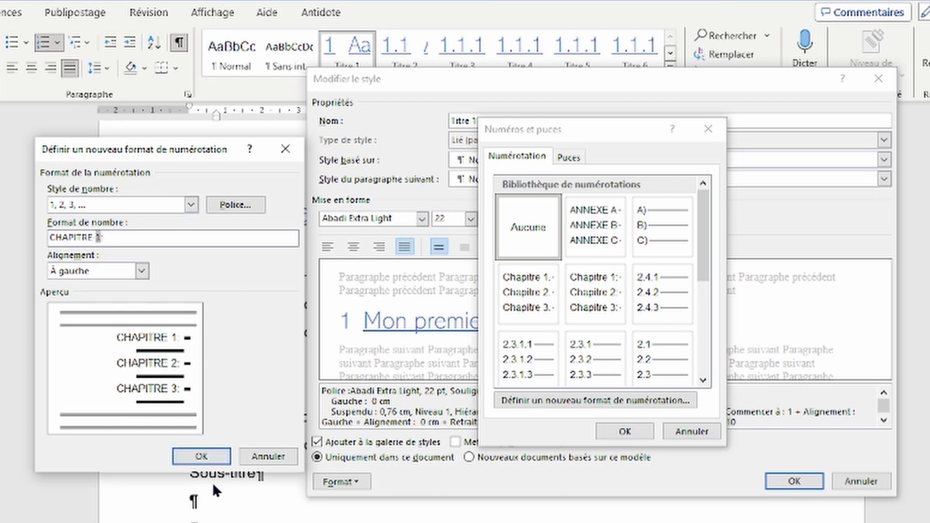
pyautogui.click(213, 455)
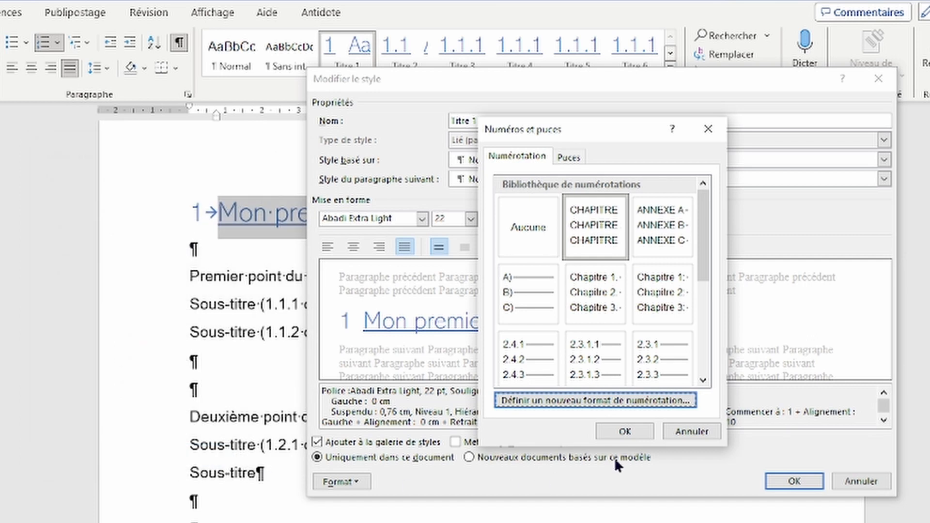
pyautogui.click(634, 434)
pyautogui.click(781, 482)
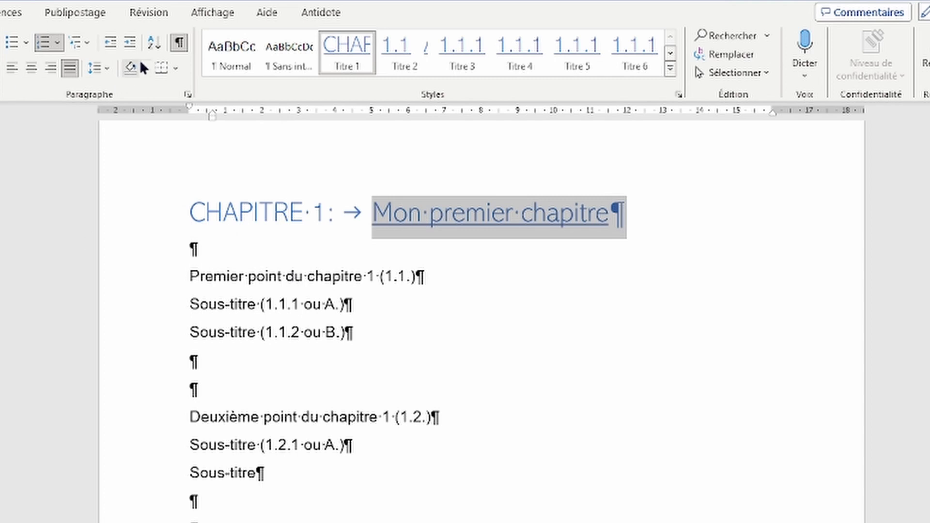
# Step: Toggle formatting marks off and back on to check the CHAPITRE 1: heading
pyautogui.click(179, 42)
pyautogui.click(358, 333)
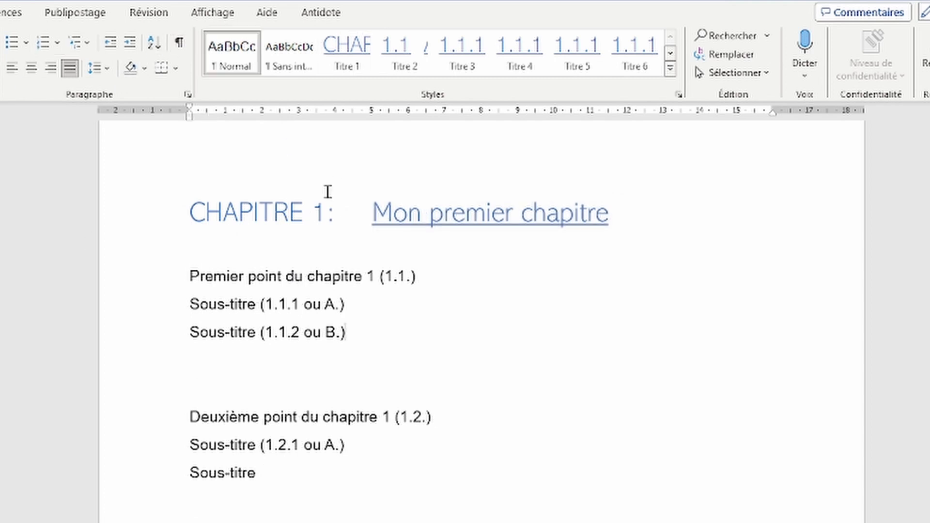
pyautogui.click(182, 42)
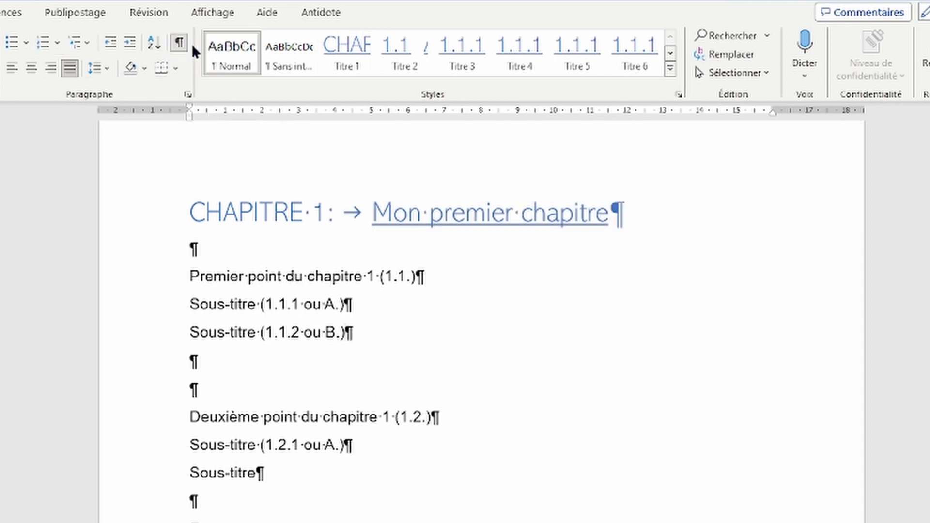
# Step: Set the Titre 1 style's alignment to Centré, leaving the left indent at 0 cm
pyautogui.rightClick(345, 63)
pyautogui.click(364, 92)
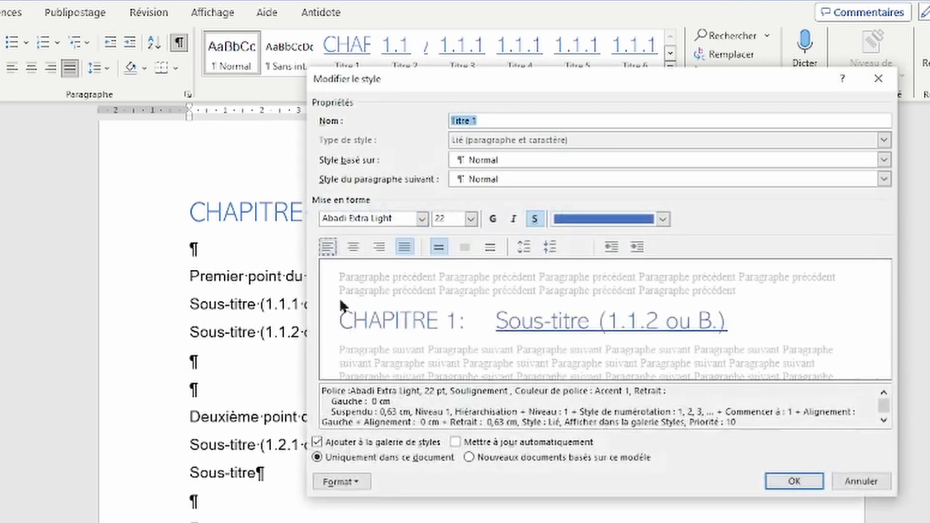
pyautogui.click(361, 482)
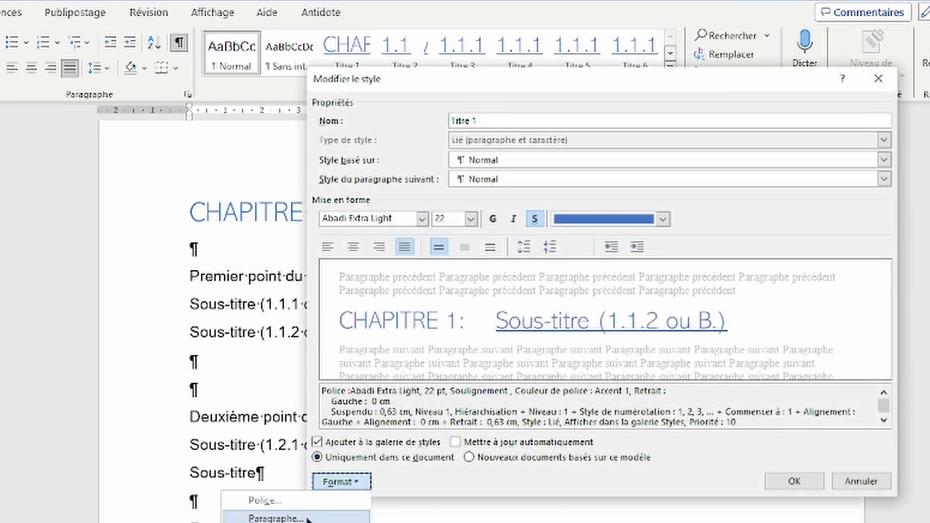
pyautogui.click(275, 518)
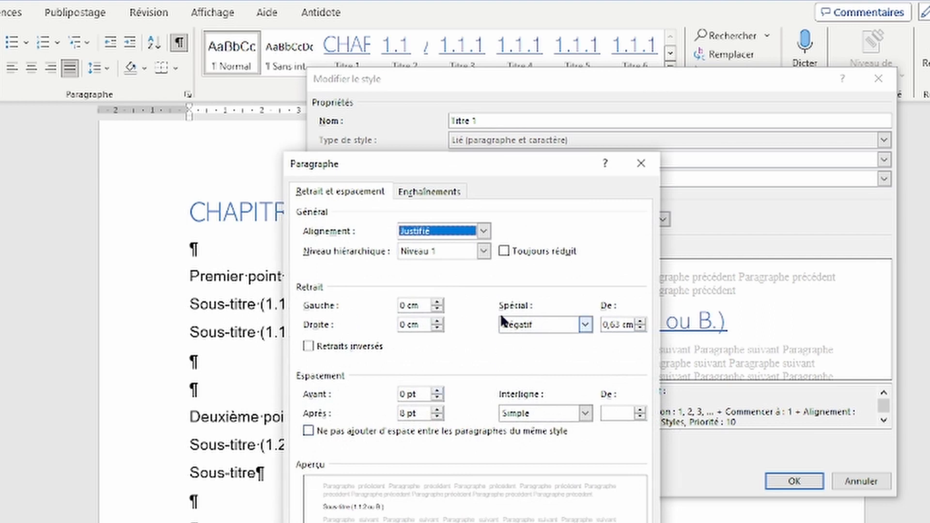
pyautogui.click(440, 231)
pyautogui.click(436, 256)
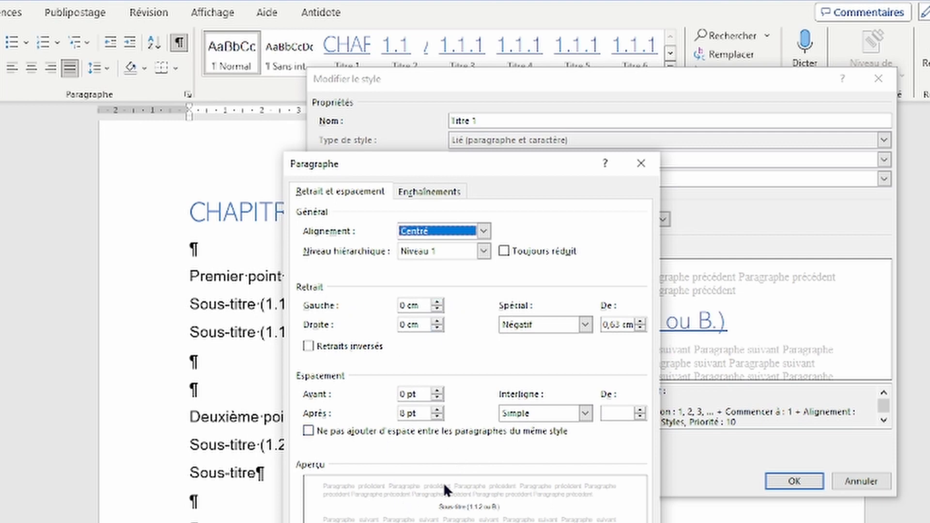
pyautogui.click(438, 302)
pyautogui.click(438, 301)
pyautogui.click(438, 302)
pyautogui.click(437, 302)
pyautogui.click(438, 302)
pyautogui.click(438, 302)
pyautogui.click(438, 302)
pyautogui.click(438, 302)
pyautogui.click(438, 302)
pyautogui.click(438, 310)
pyautogui.click(438, 309)
pyautogui.click(438, 309)
pyautogui.click(438, 309)
pyautogui.click(438, 309)
pyautogui.click(438, 309)
pyautogui.click(438, 309)
pyautogui.click(438, 309)
pyautogui.click(439, 309)
pyautogui.click(439, 309)
pyautogui.click(439, 309)
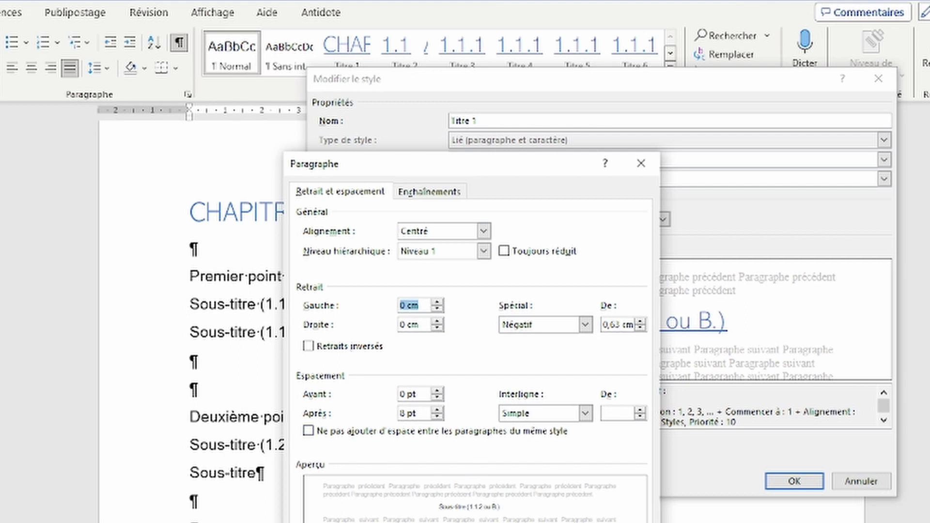
pyautogui.press('Return')
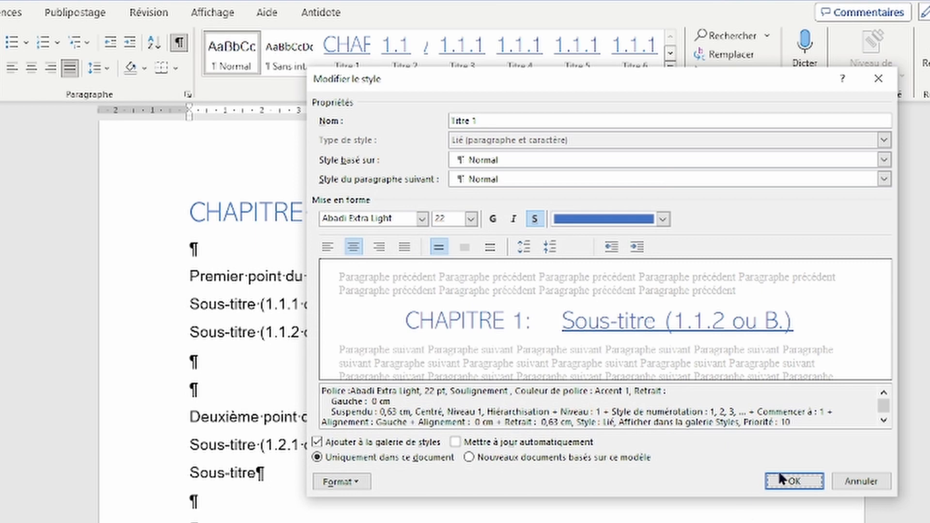
pyautogui.click(797, 482)
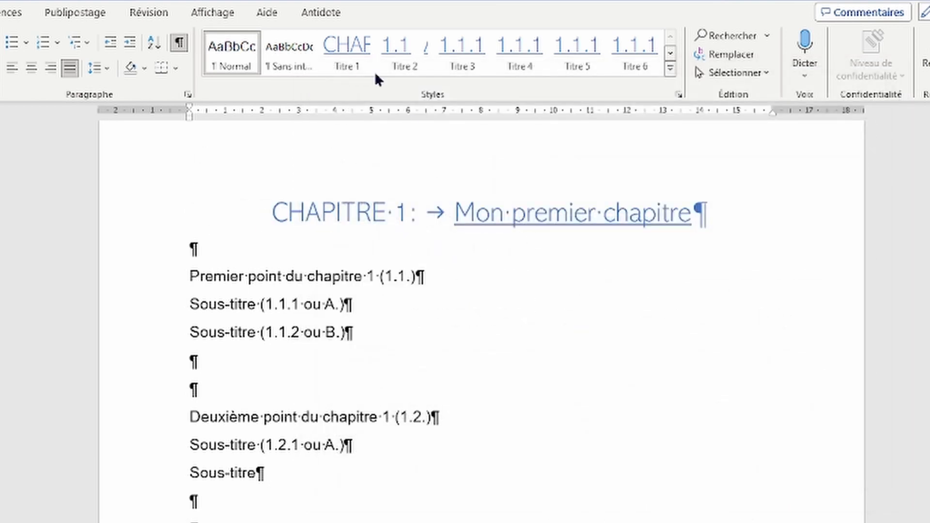
# Step: Set the Titre 1 style's underline to (aucun) so chapter headings lose the underline
pyautogui.rightClick(352, 66)
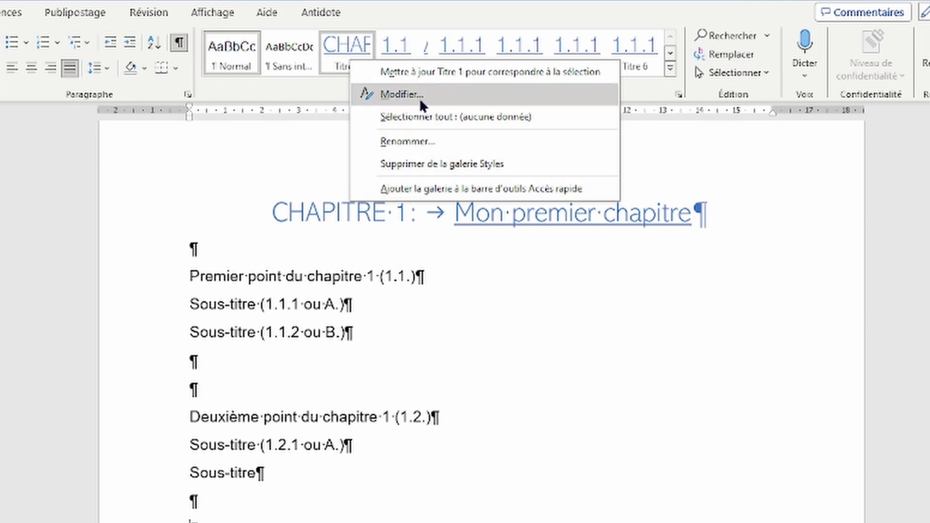
pyautogui.click(370, 94)
pyautogui.click(342, 481)
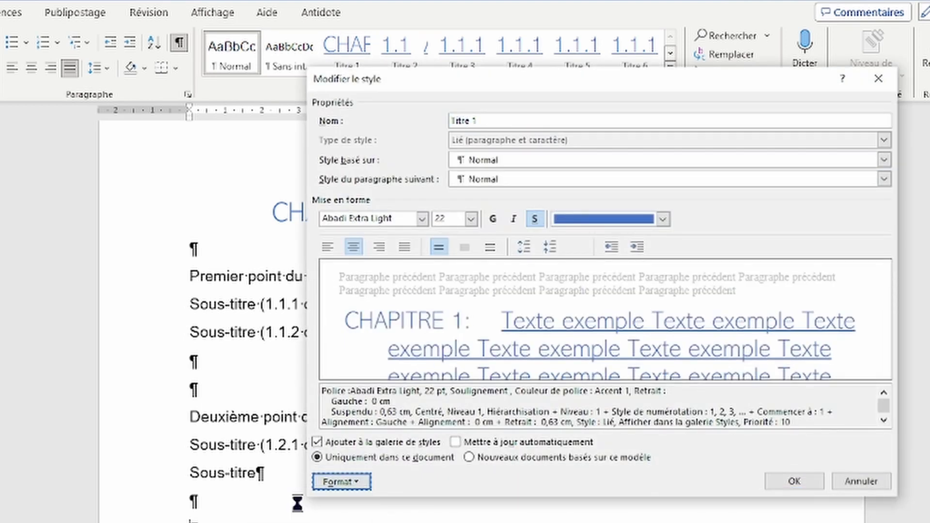
pyautogui.click(264, 500)
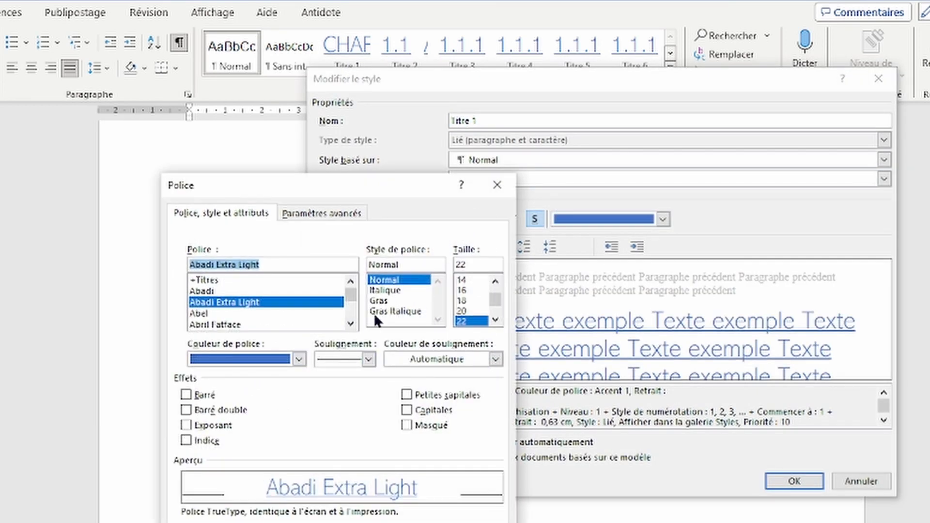
pyautogui.click(333, 353)
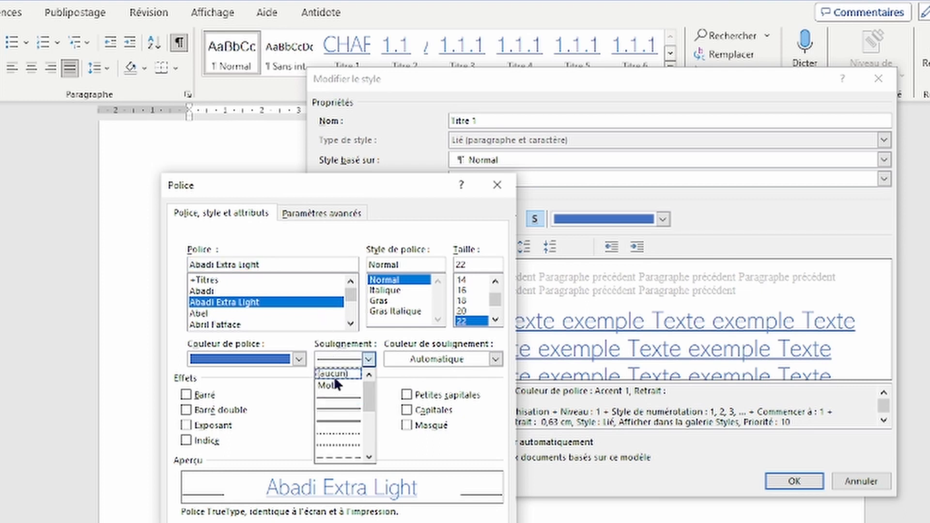
pyautogui.click(333, 374)
pyautogui.press('Return')
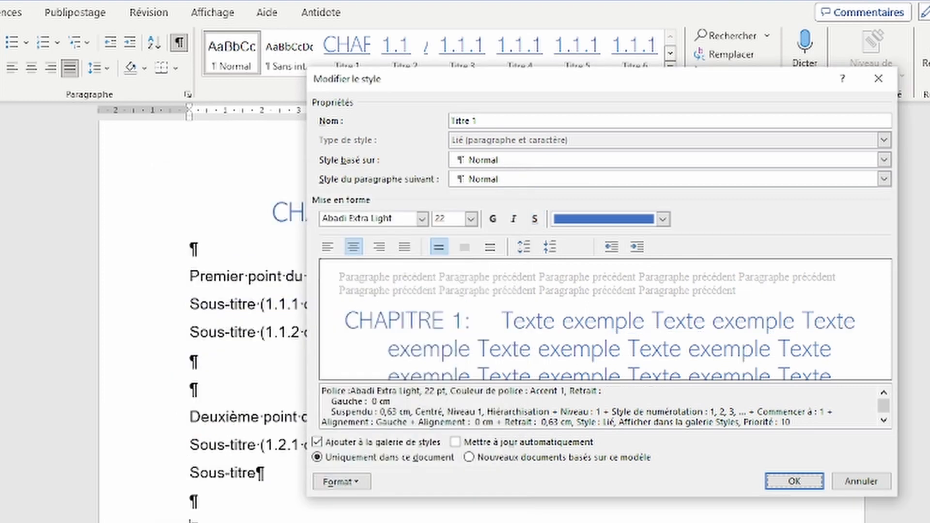
pyautogui.click(795, 481)
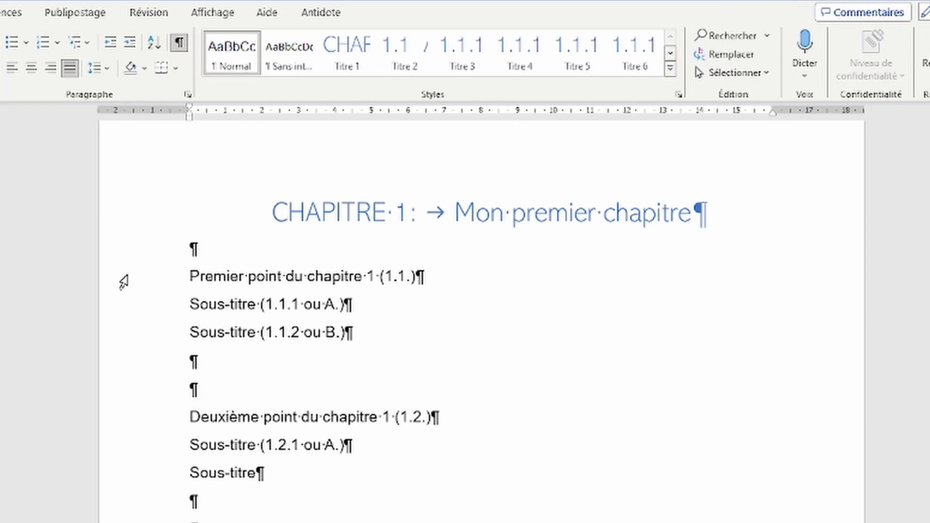
pyautogui.click(138, 281)
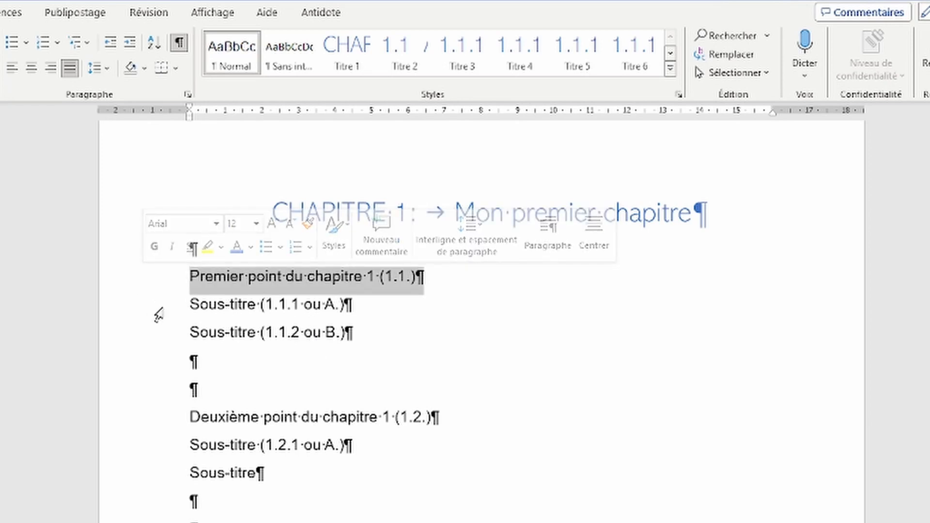
# Step: Apply Titre 2 to the 1.1 line and make the style left-aligned with a 0,7 cm indent
pyautogui.click(407, 61)
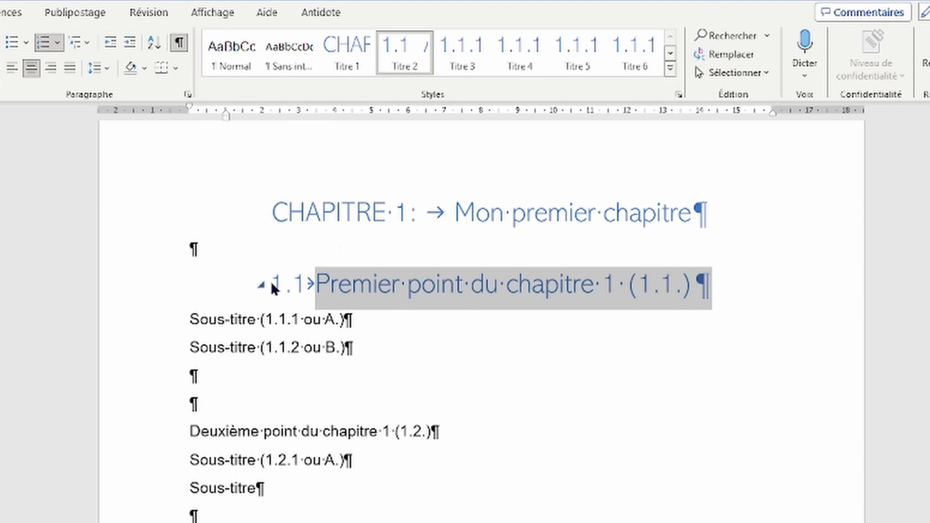
pyautogui.rightClick(406, 46)
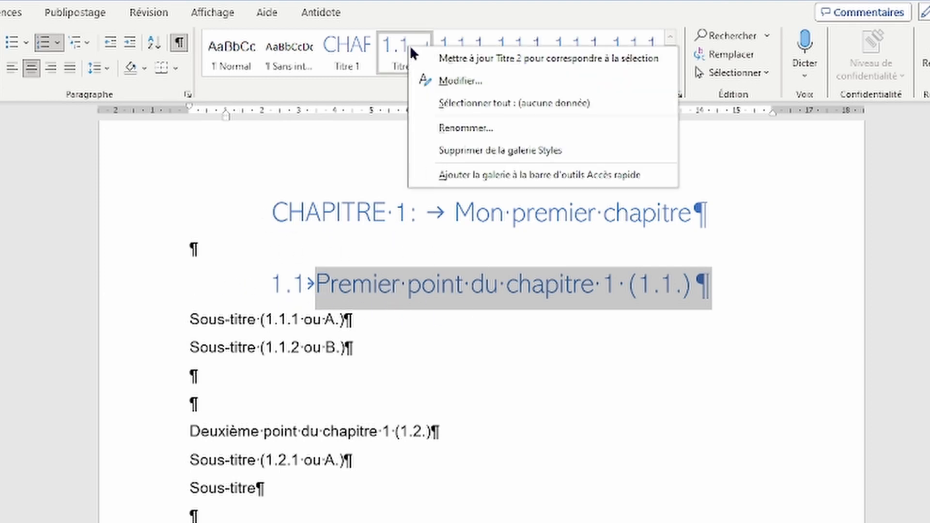
pyautogui.click(452, 81)
pyautogui.moveTo(530, 101); pyautogui.dragTo(621, 109)
pyautogui.click(427, 489)
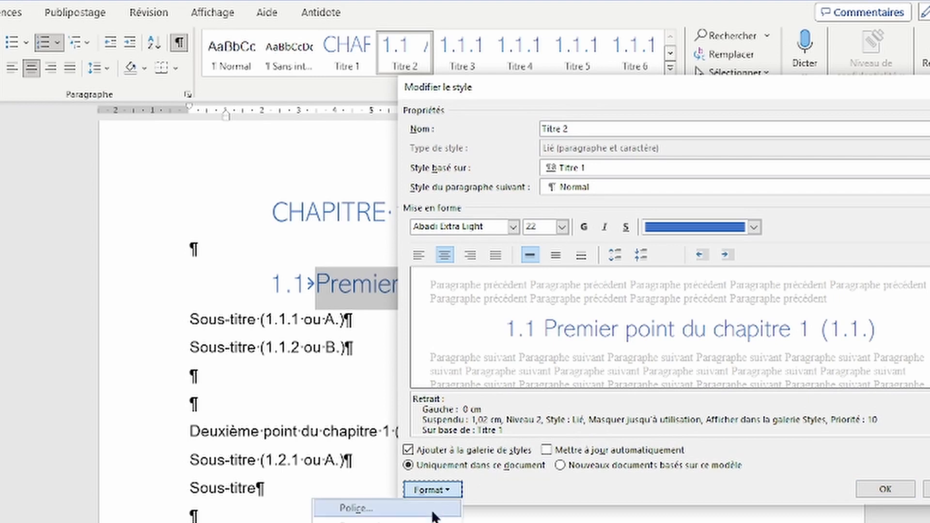
pyautogui.click(437, 522)
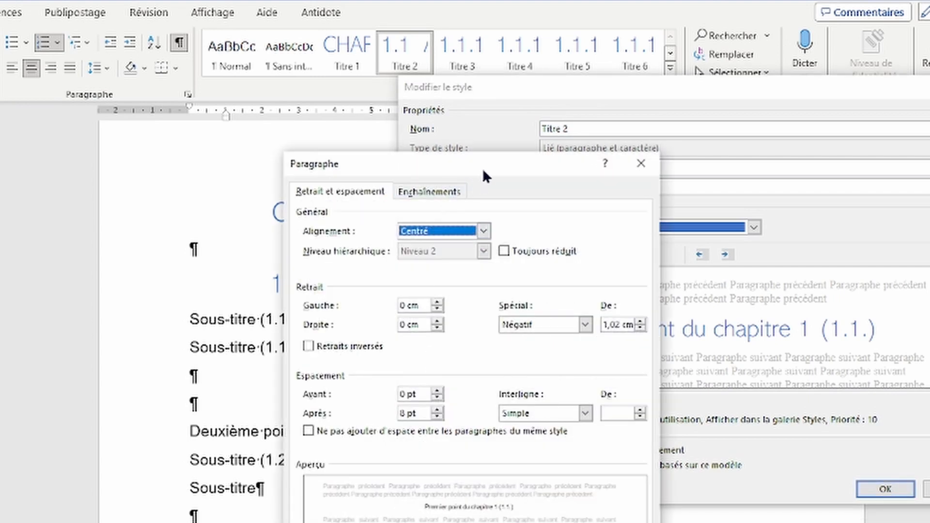
pyautogui.moveTo(482, 178); pyautogui.dragTo(603, 184)
pyautogui.click(605, 236)
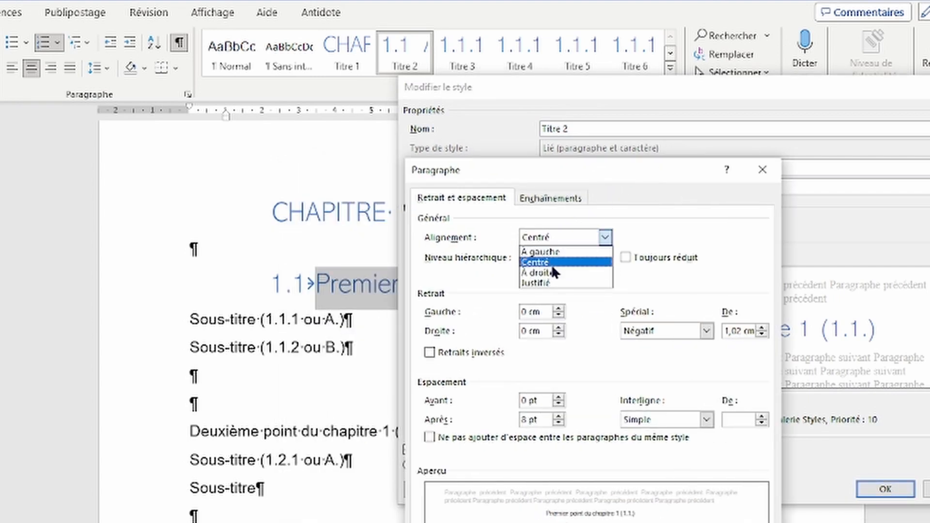
pyautogui.click(553, 254)
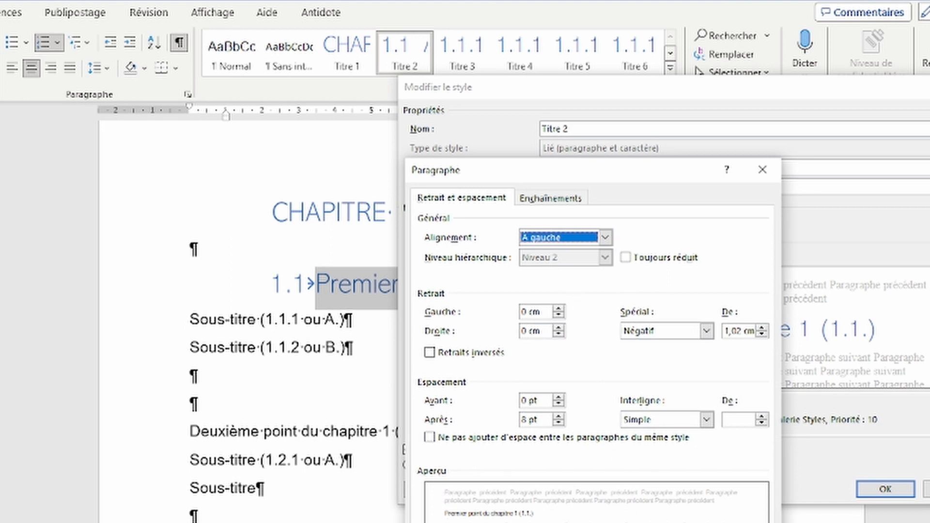
pyautogui.click(559, 308)
pyautogui.click(558, 308)
pyautogui.click(559, 309)
pyautogui.click(559, 308)
pyautogui.click(559, 309)
pyautogui.click(559, 309)
pyautogui.click(559, 309)
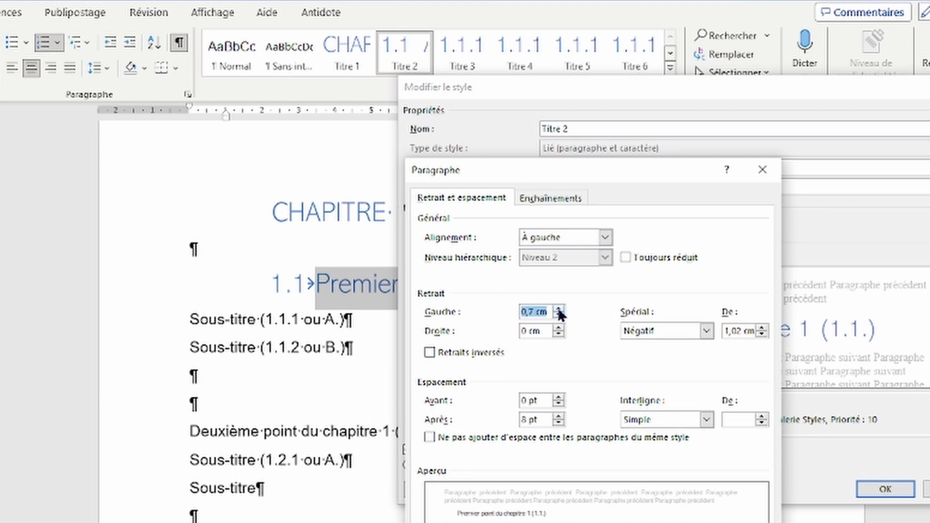
pyautogui.press('Return')
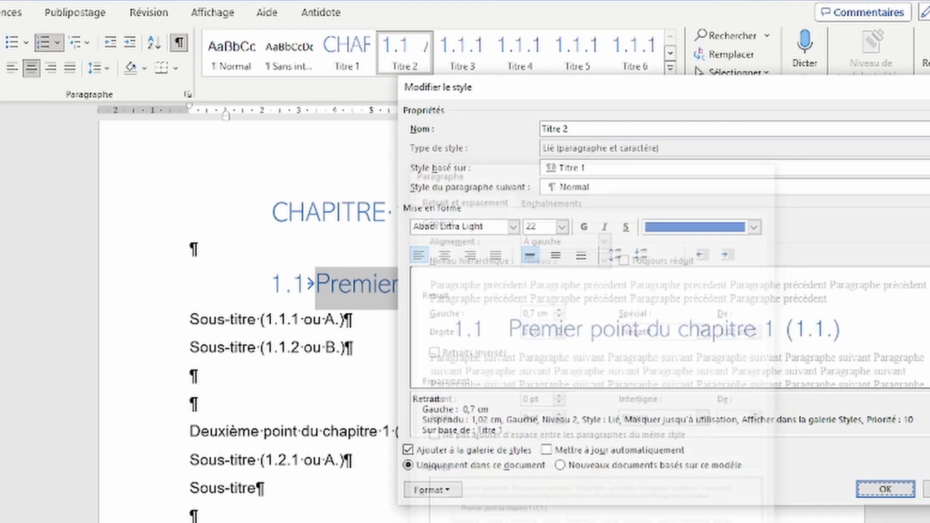
pyautogui.click(886, 489)
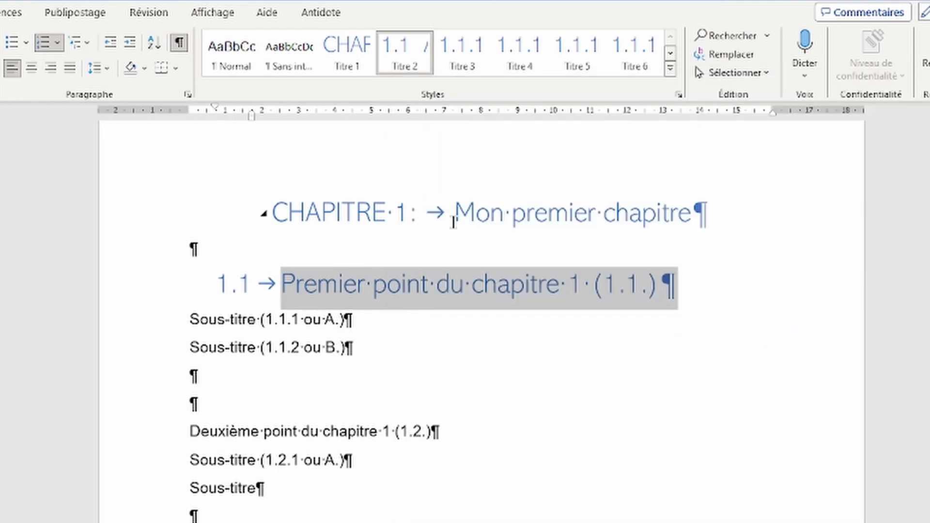
# Step: Change the Titre 2 style's font size to 18
pyautogui.rightClick(403, 45)
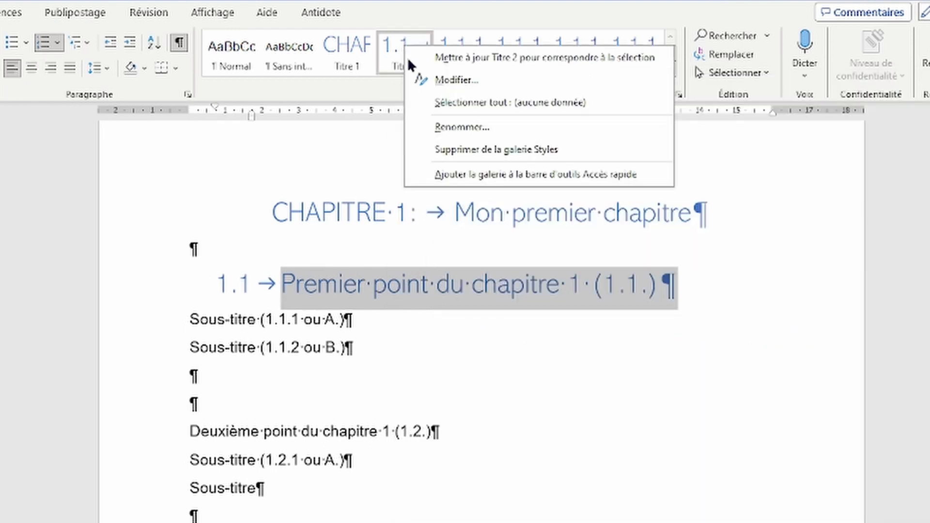
pyautogui.click(441, 79)
pyautogui.click(433, 490)
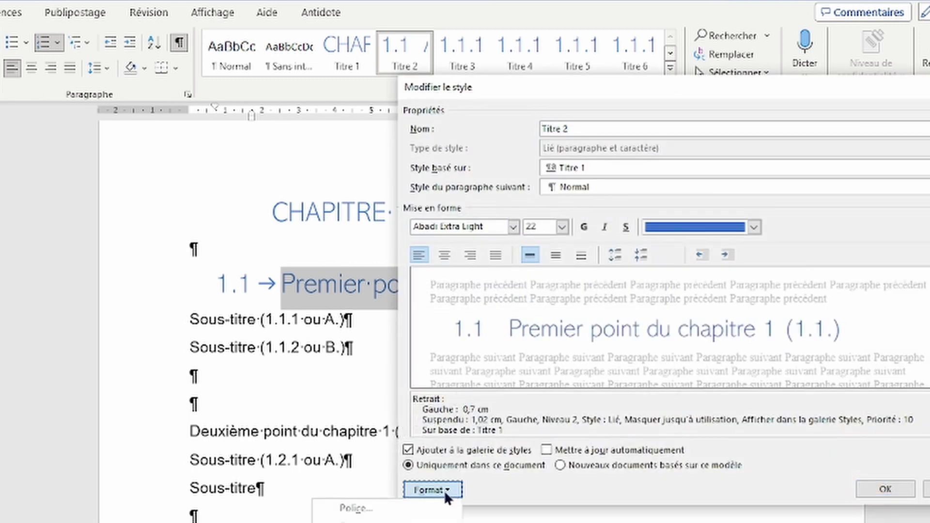
pyautogui.click(412, 507)
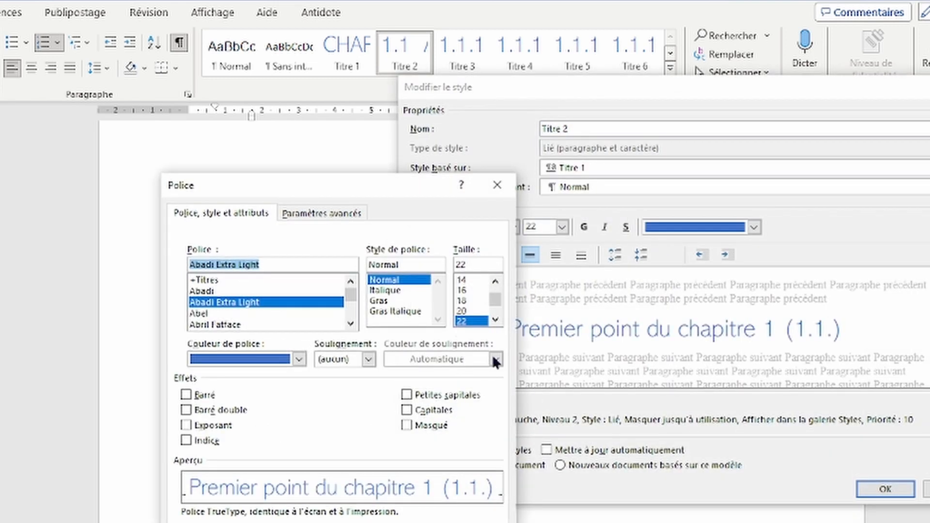
pyautogui.click(469, 300)
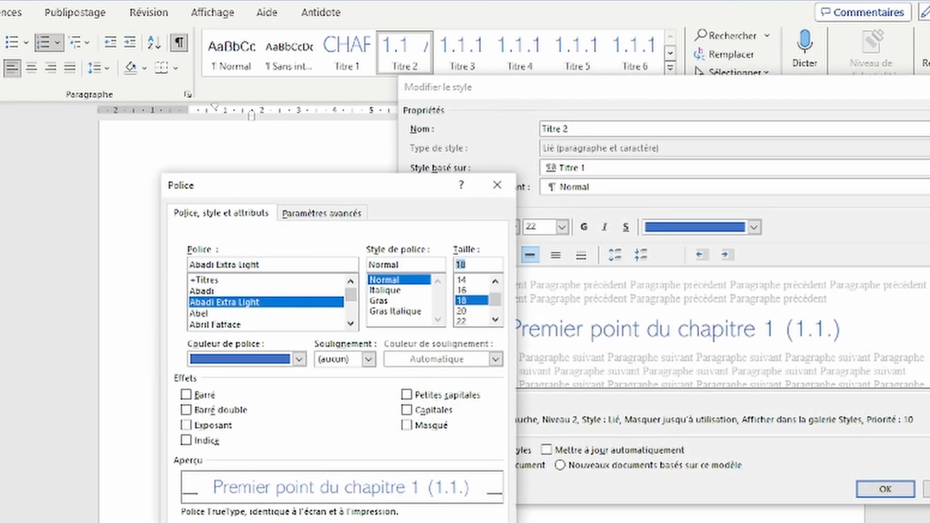
pyautogui.press('Return')
pyautogui.click(886, 489)
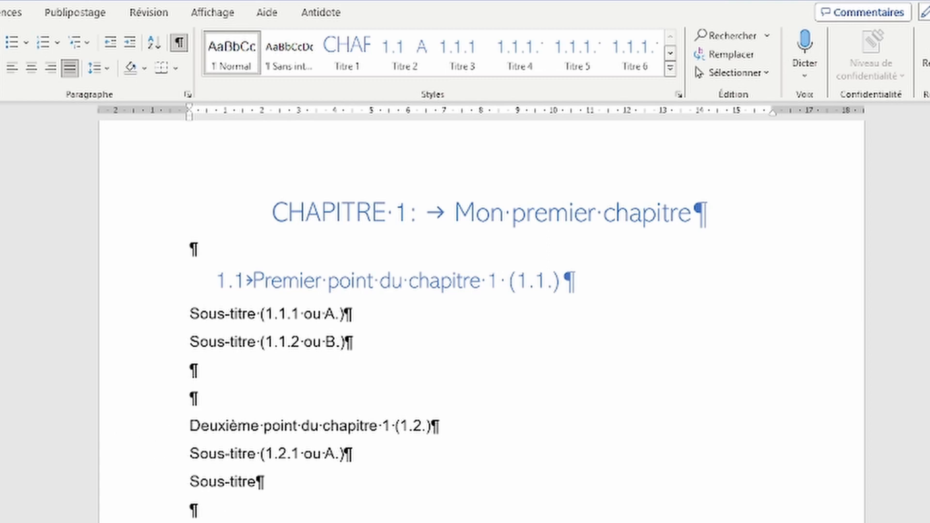
pyautogui.click(198, 432)
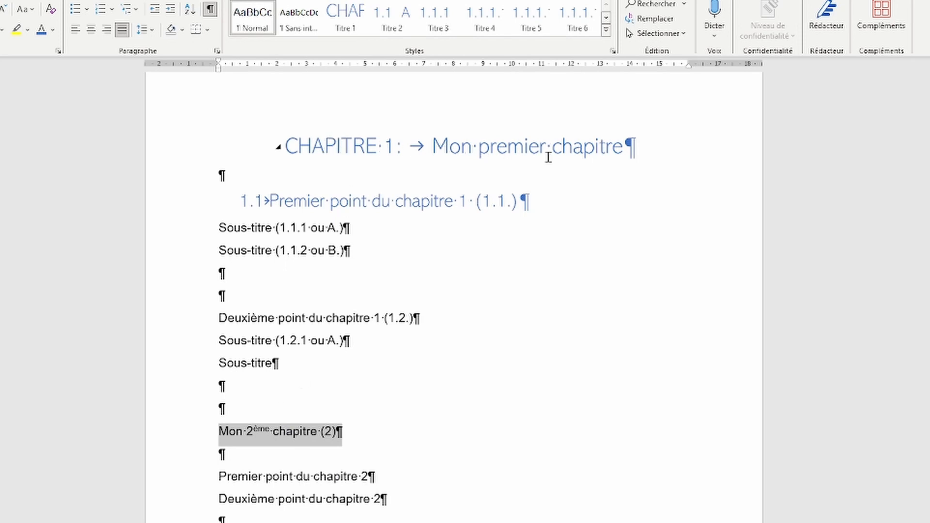
# Step: Apply Titre 1 to the chapter 2 and chapter 3 titles, making them CHAPITRE headings
pyautogui.click(574, 147)
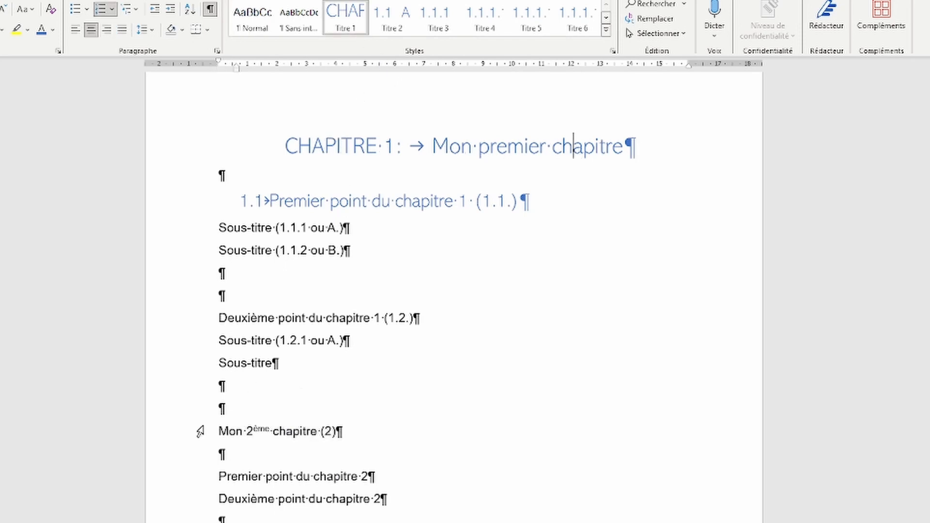
pyautogui.click(170, 431)
pyautogui.click(347, 22)
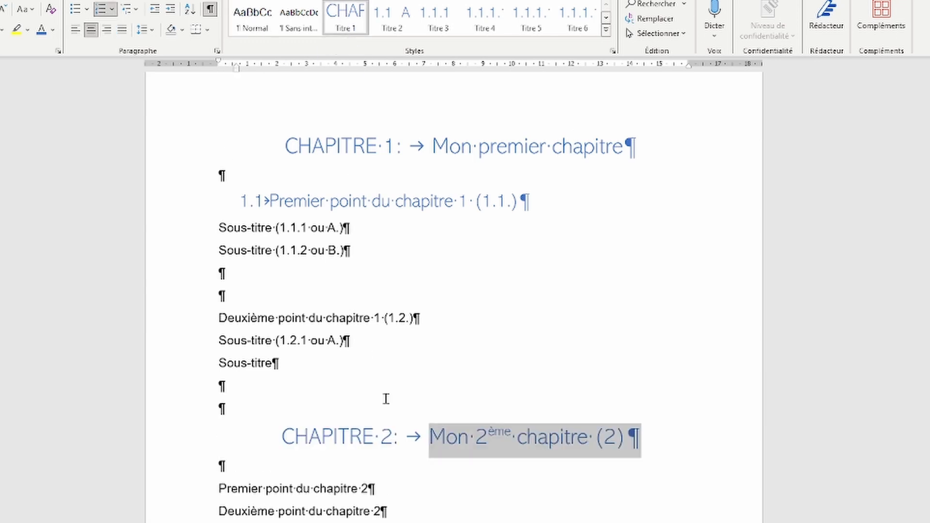
pyautogui.scroll(-2, 425, 449)
pyautogui.click(176, 436)
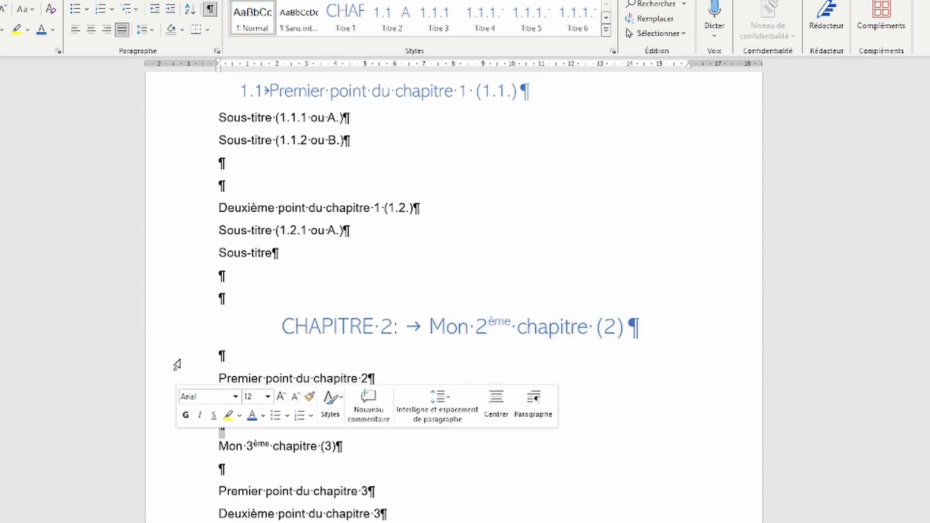
pyautogui.click(175, 448)
pyautogui.click(347, 22)
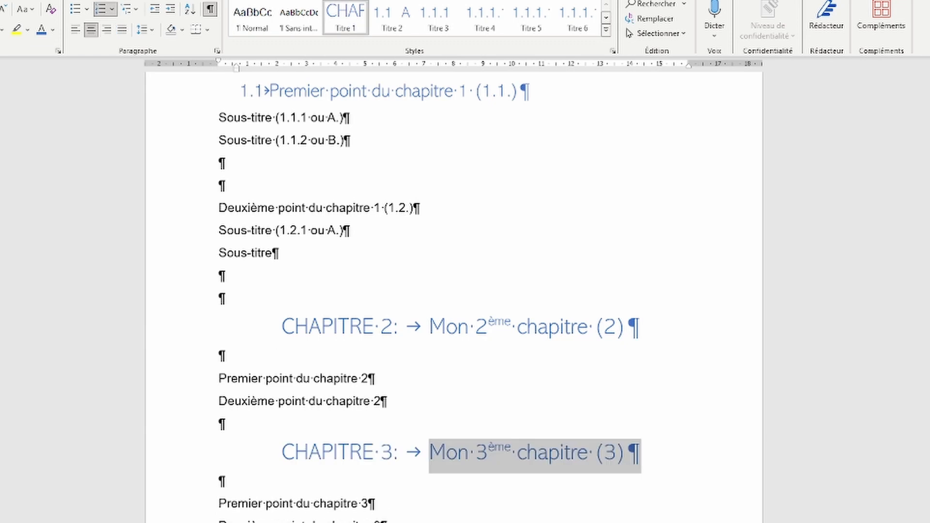
pyautogui.scroll(3, 368, 213)
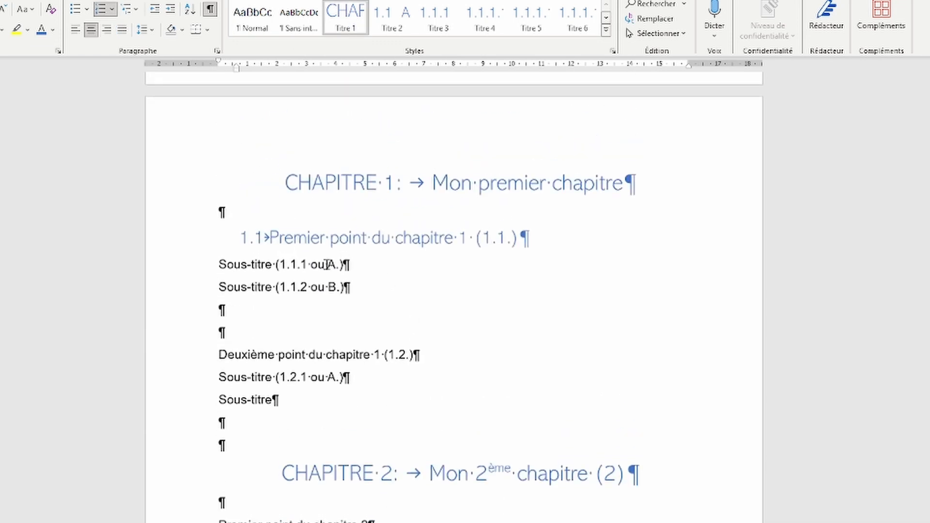
# Step: Style the 1.2, 2.1 and 2.2 point lines as Titre 2 and add filler text under 2.1
pyautogui.click(189, 357)
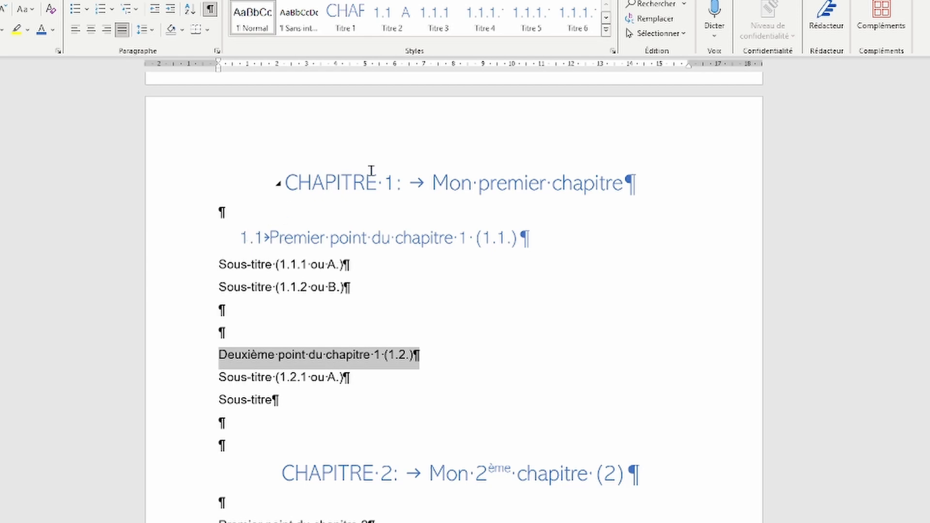
pyautogui.click(393, 17)
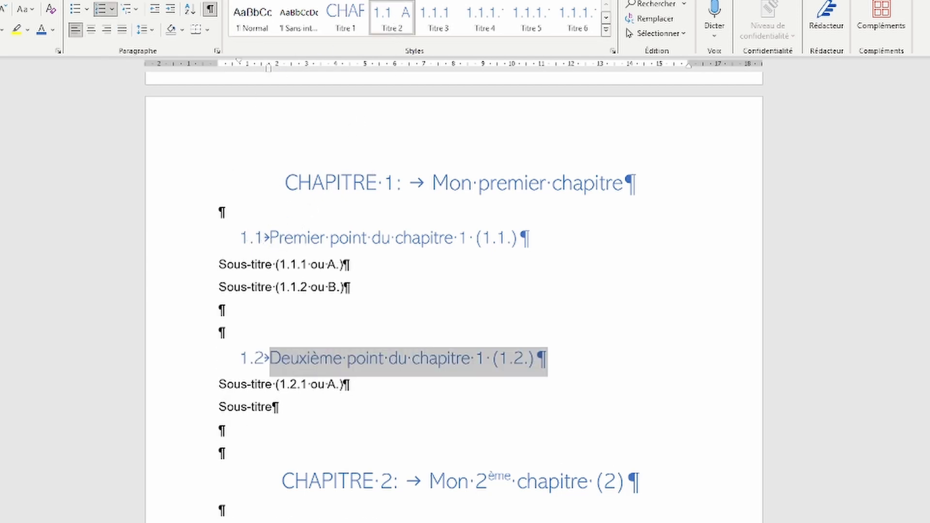
pyautogui.click(393, 239)
pyautogui.scroll(-2, 354, 391)
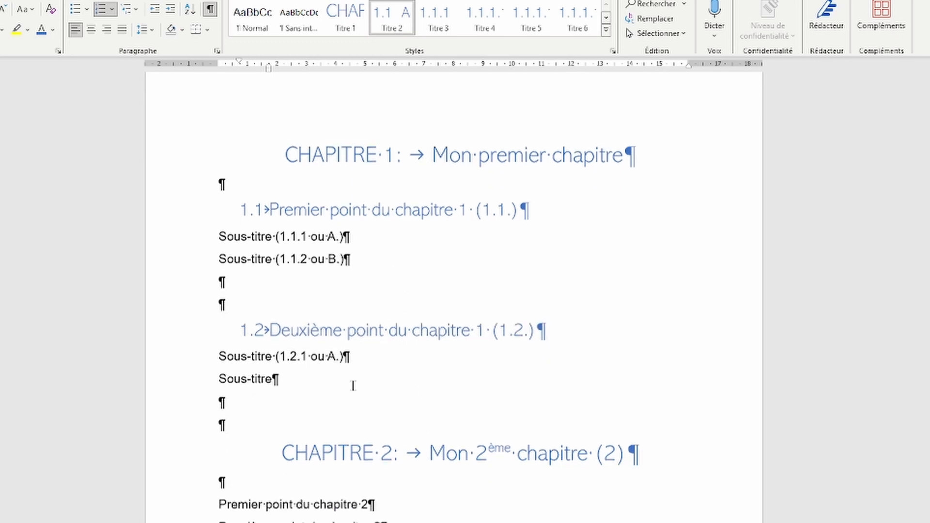
pyautogui.moveTo(186, 424); pyautogui.dragTo(183, 444)
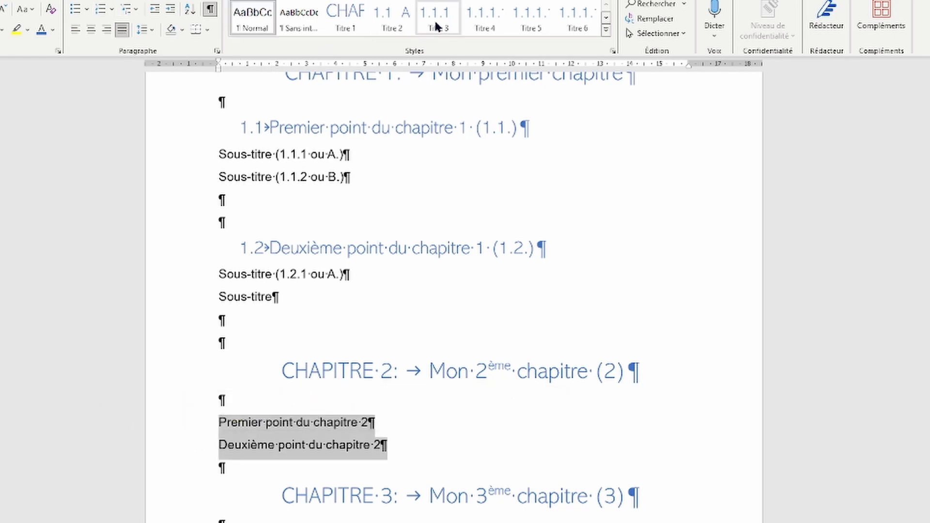
pyautogui.click(393, 14)
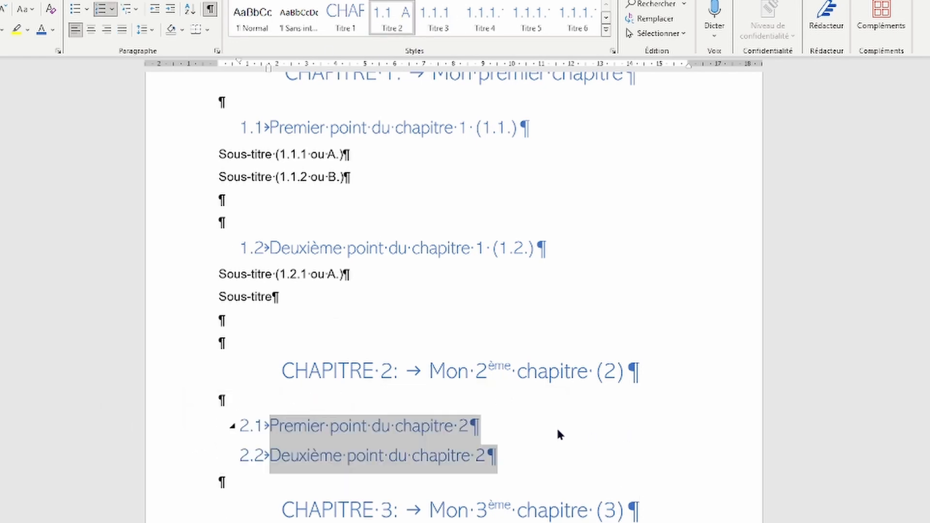
pyautogui.click(515, 426)
pyautogui.press('Return')
pyautogui.write('klsdjkljmDMsd')
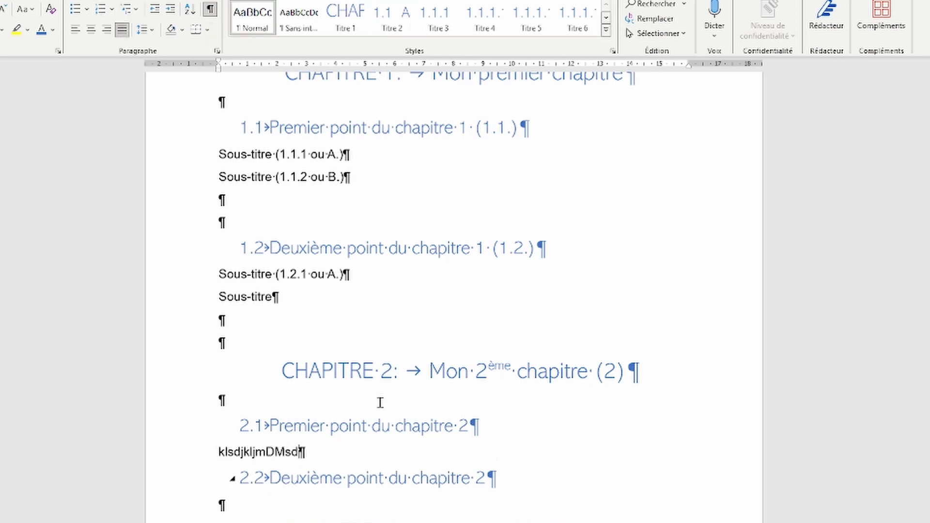
# Step: Style chapter 3's points as Titre 2 (3.1, 3.2) and add filler text under 3.1
pyautogui.scroll(-3, 380, 402)
pyautogui.moveTo(196, 442); pyautogui.dragTo(191, 462)
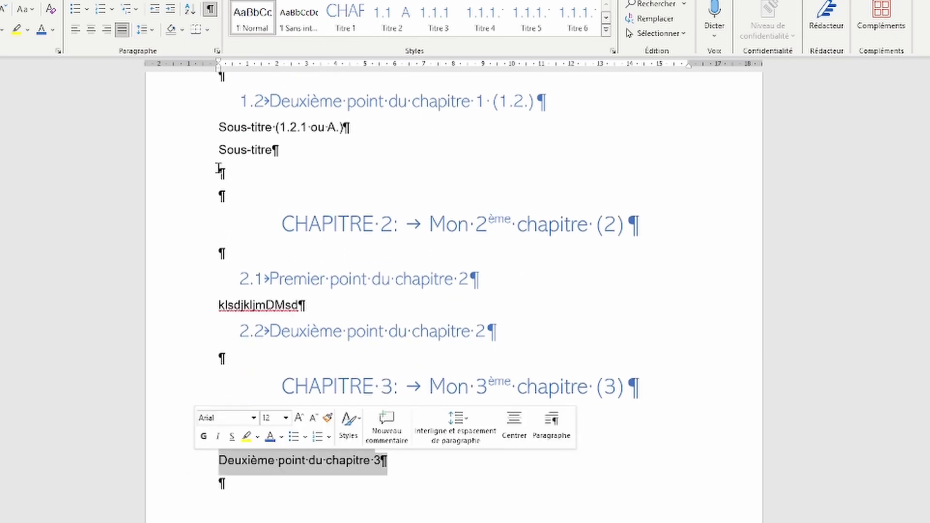
pyautogui.click(390, 19)
pyautogui.click(322, 504)
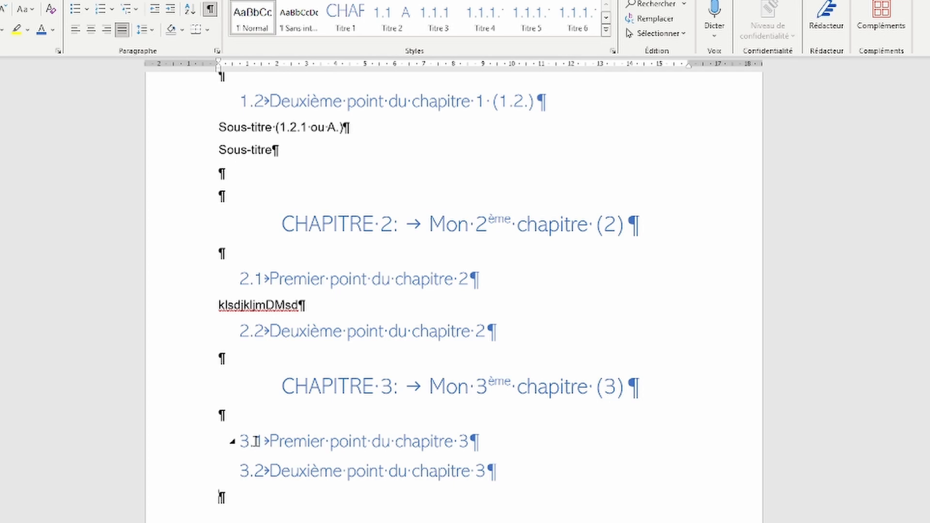
pyautogui.click(475, 440)
pyautogui.press('Return')
pyautogui.write('DJKSjkdsk')
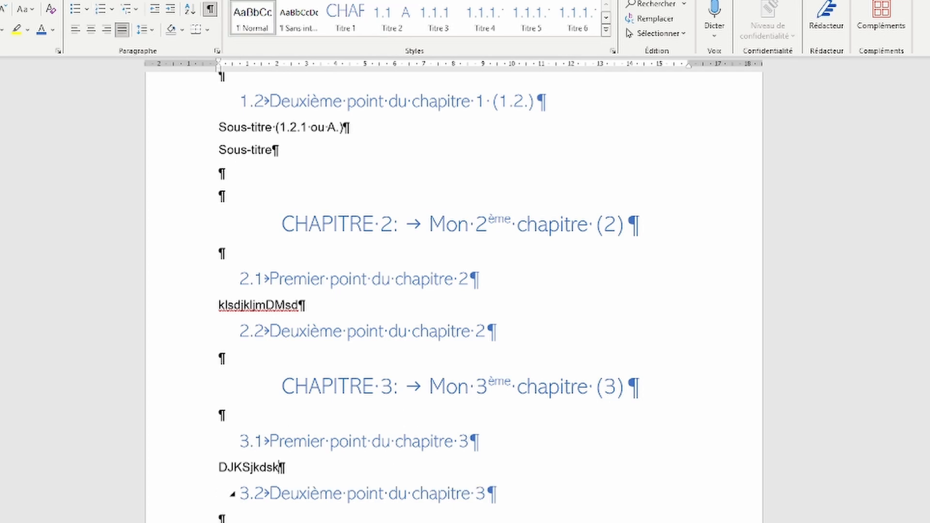
pyautogui.write('djdklmjssklmm')
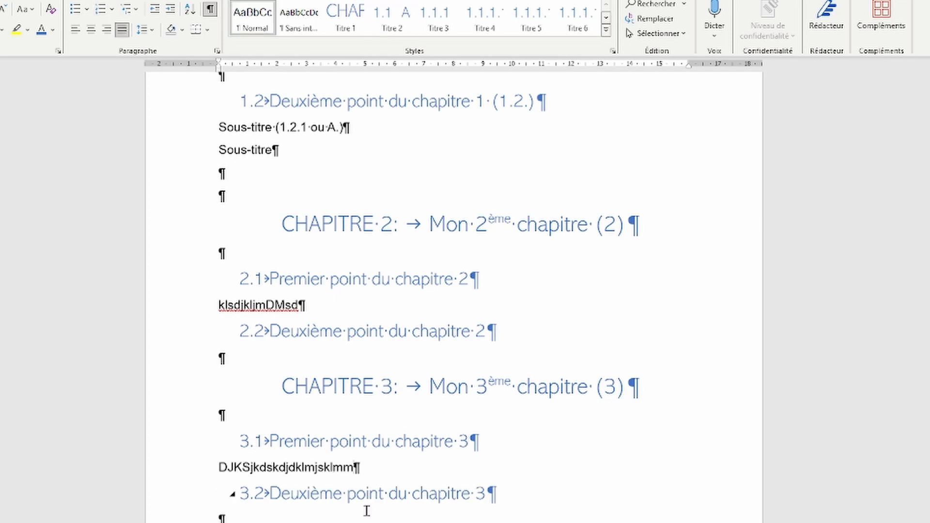
pyautogui.scroll(5, 366, 509)
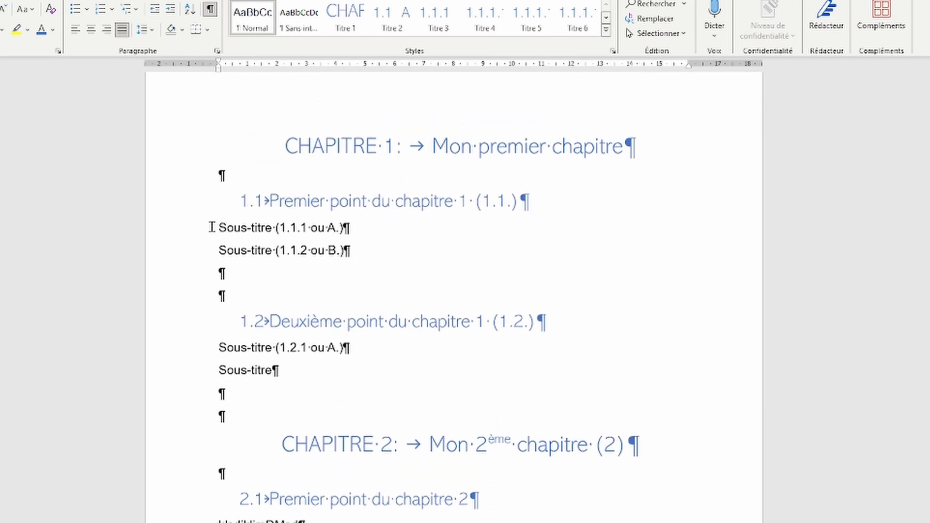
# Step: Insert a blank paragraph above the first Sous-titre line holding a tab-separated filler text line
pyautogui.press('Return')
pyautogui.press('Return')
pyautogui.press('Return')
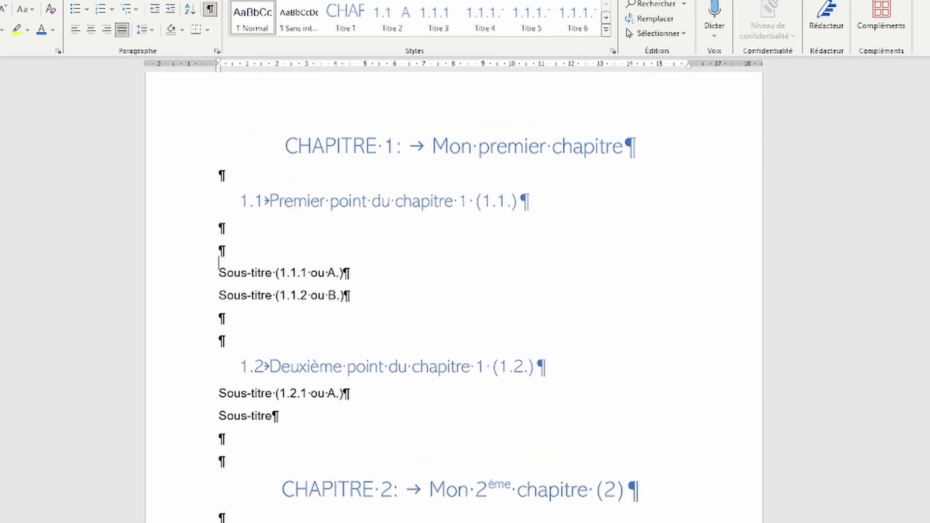
pyautogui.press('Up')
pyautogui.write('LM%')
pyautogui.press('Tab')
pyautogui.write('LZJ%\tEZJF%EJF%KJAF%KLZFJ%')
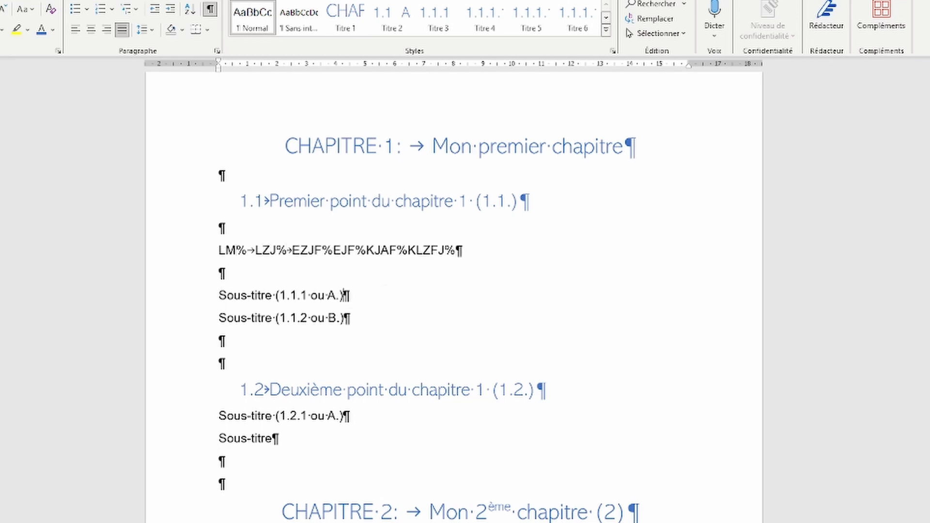
# Step: Add filler paragraphs 'KSJMLkdsjml' and 'SLDK%LMSKD%' below the Sous-titre (1.1.1 ou A.) line
pyautogui.click(343, 295)
pyautogui.press('Return')
pyautogui.press('Return')
pyautogui.write('KSJMLkdsjml')
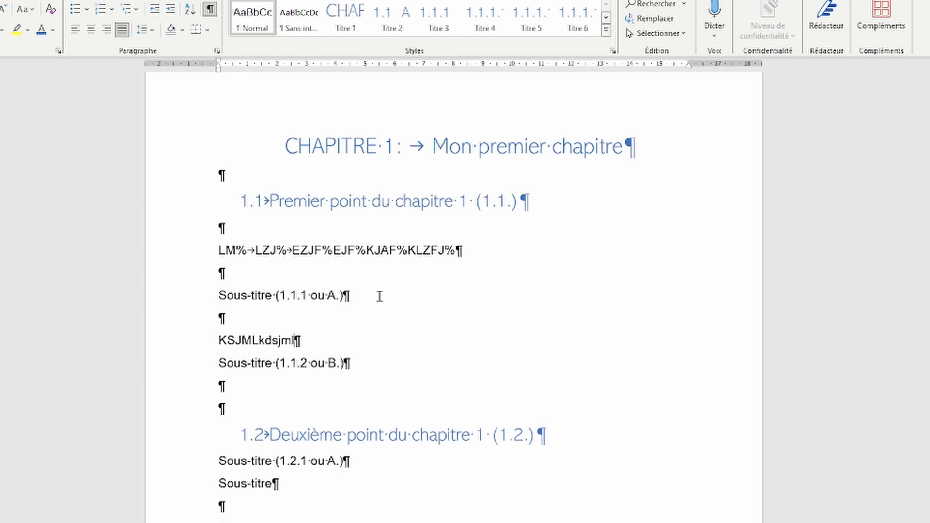
pyautogui.press('Return')
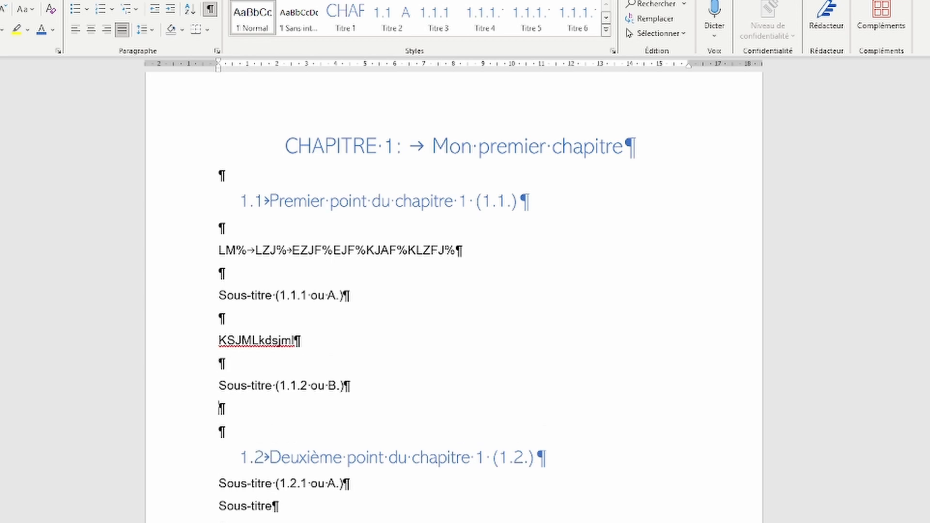
pyautogui.write('SLDK%LMSKD%')
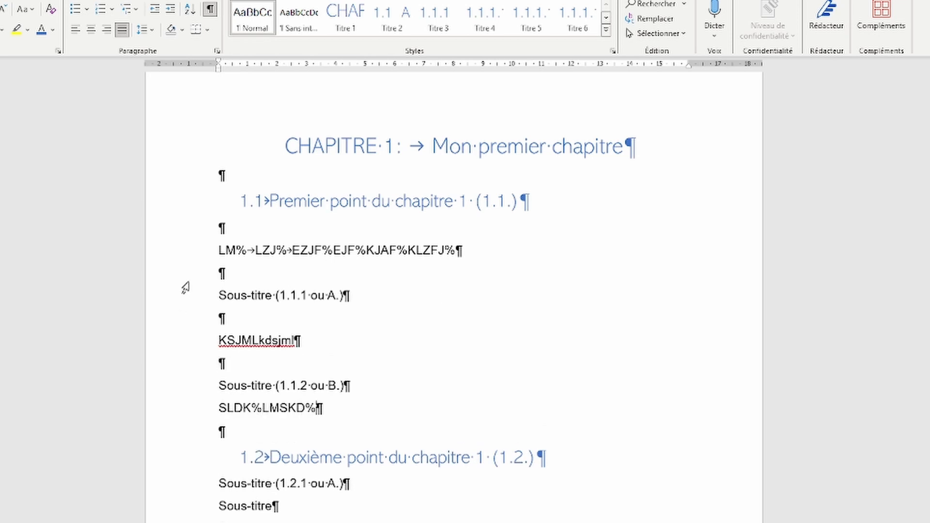
# Step: Make the first Sous-titre line a Titre 3 heading and switch Titre 3 numbering to A) B) C)
pyautogui.click(184, 303)
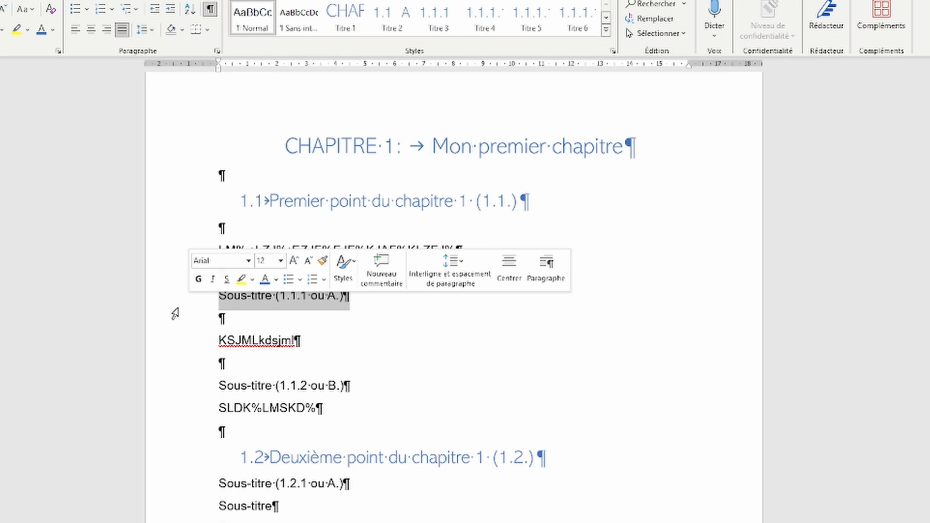
pyautogui.click(432, 12)
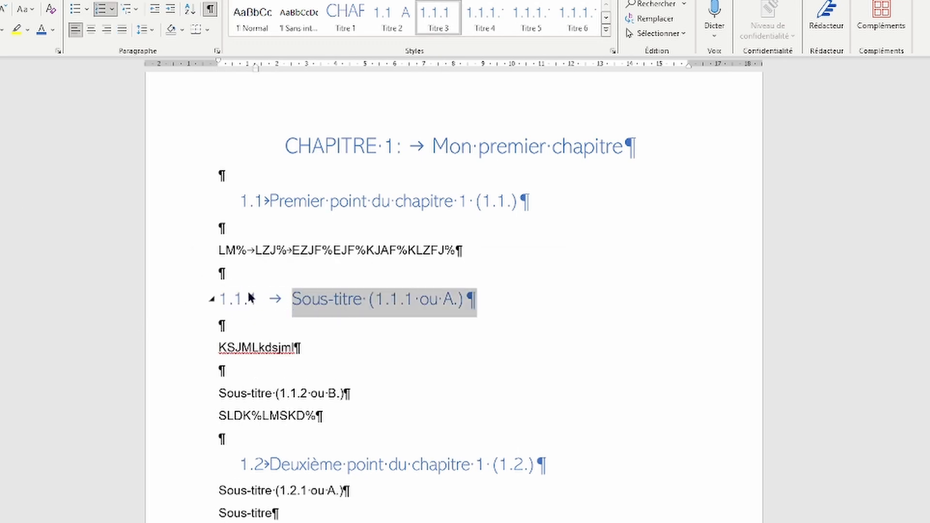
pyautogui.rightClick(437, 16)
pyautogui.click(467, 40)
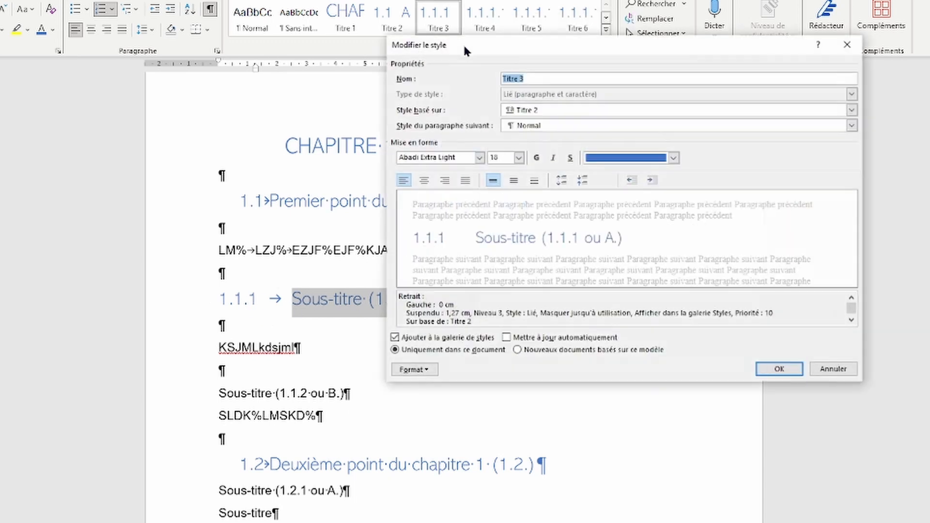
pyautogui.click(429, 370)
pyautogui.click(368, 473)
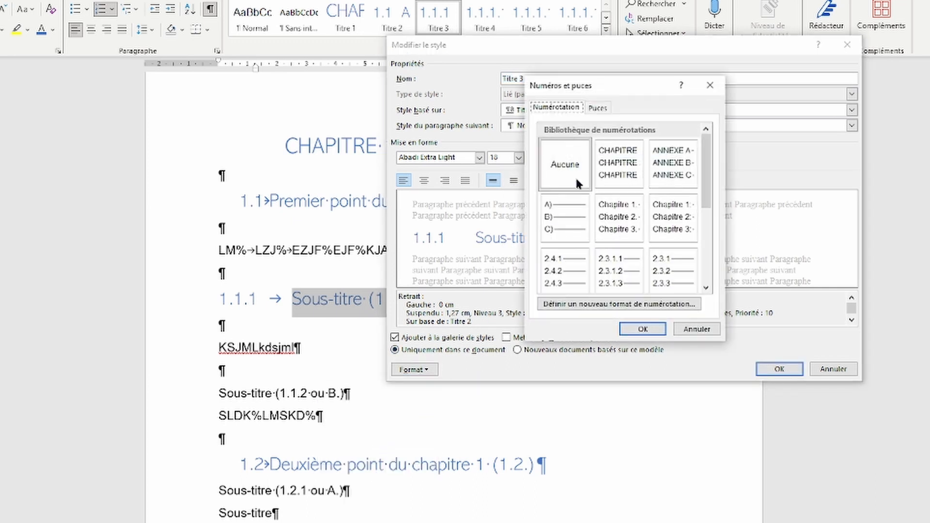
pyautogui.click(564, 221)
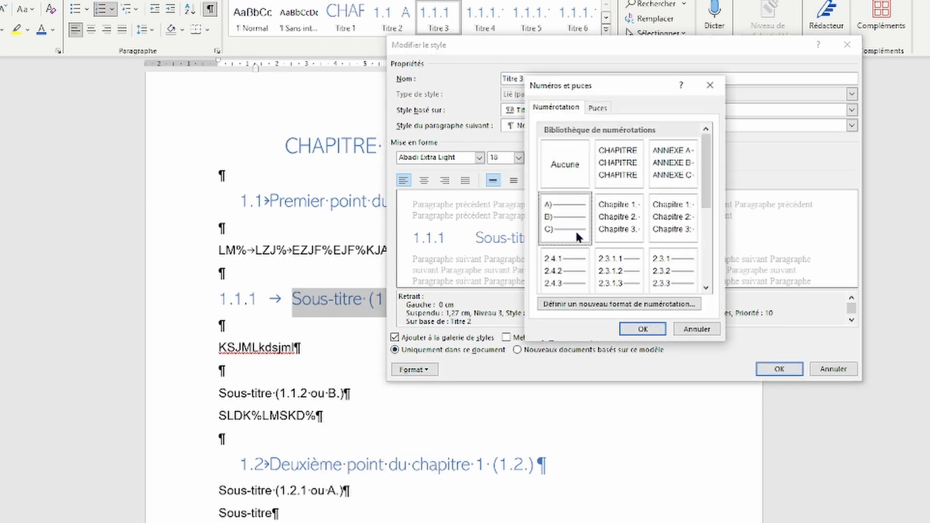
pyautogui.click(637, 329)
pyautogui.click(785, 370)
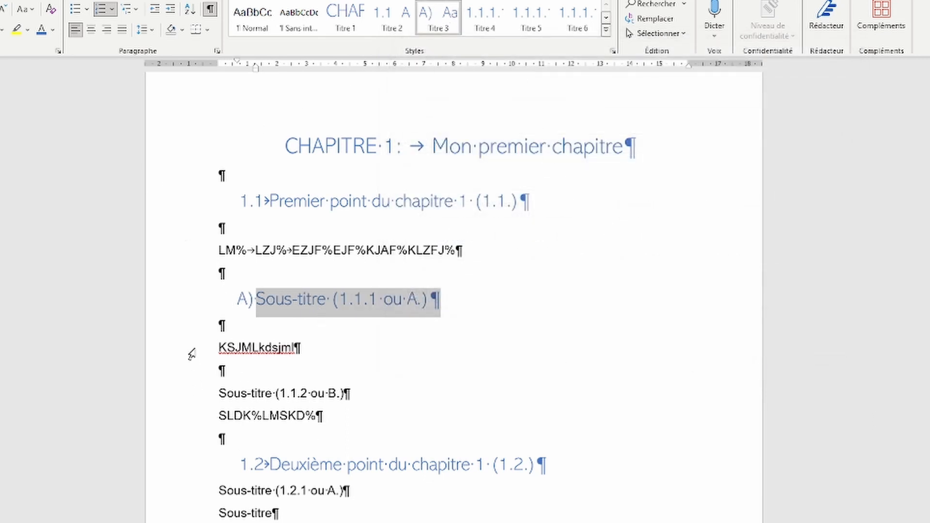
# Step: Apply Titre 3 to the second Sous-titre line so it is lettered B)
pyautogui.click(186, 393)
pyautogui.click(438, 16)
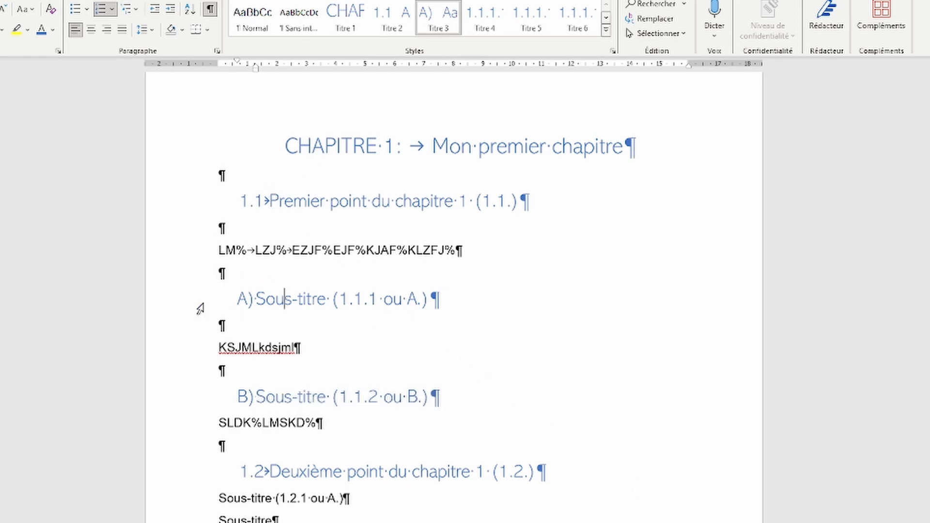
pyautogui.click(156, 309)
# Step: Raise the Titre 3 style's paragraph left indent to 1,4 cm
pyautogui.rightClick(442, 18)
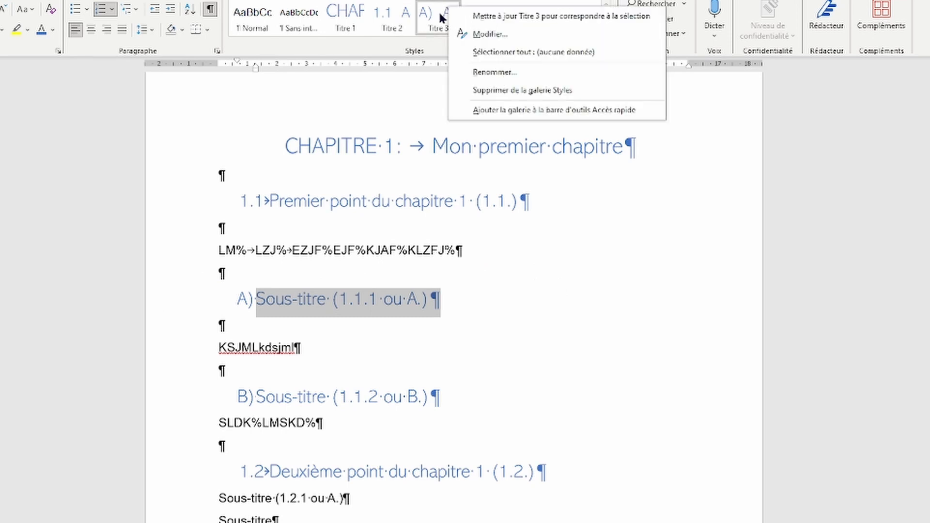
pyautogui.click(490, 34)
pyautogui.click(426, 370)
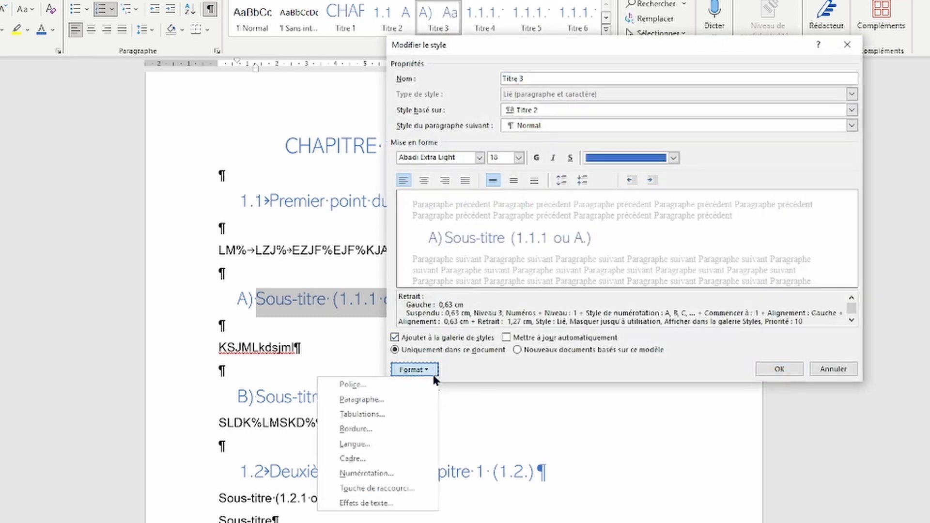
pyautogui.click(394, 401)
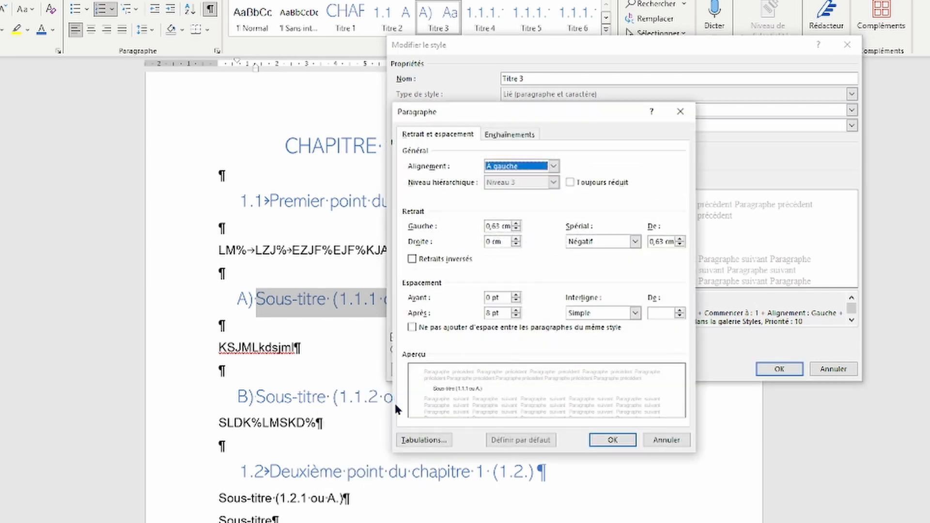
pyautogui.click(516, 224)
pyautogui.click(517, 223)
pyautogui.click(517, 224)
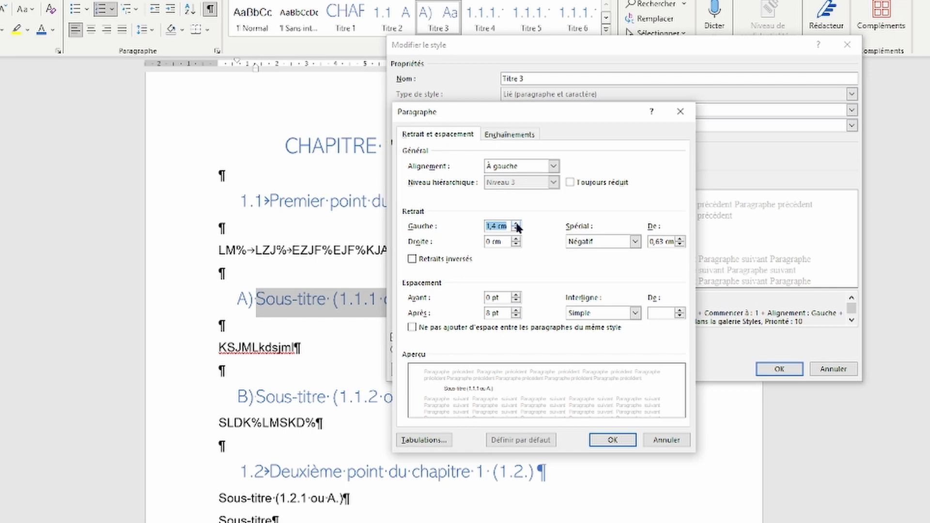
pyautogui.click(611, 441)
pyautogui.click(769, 370)
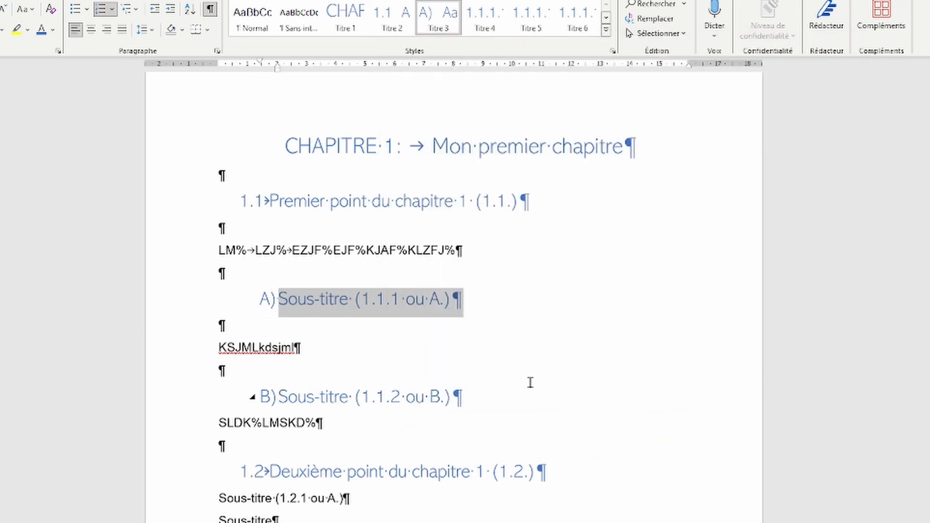
pyautogui.click(591, 358)
pyautogui.scroll(-2, 598, 354)
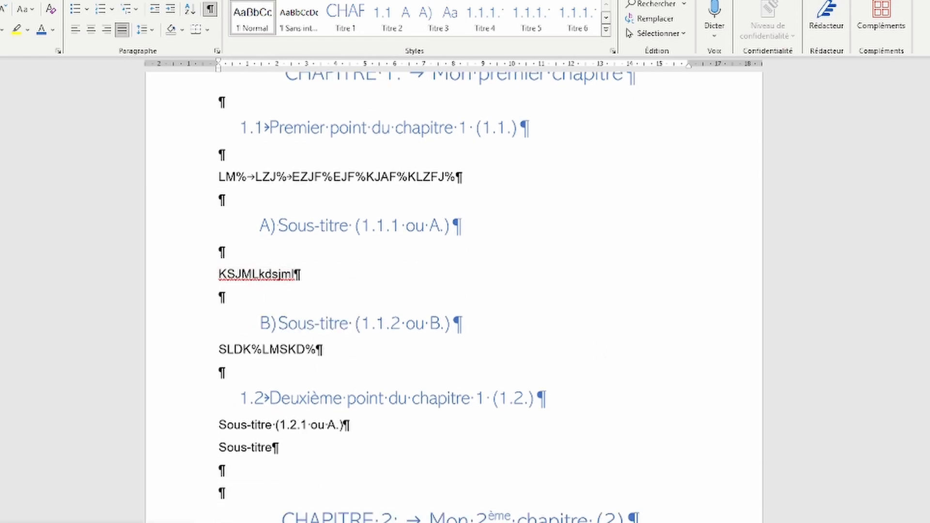
# Step: Paste the Einstein paragraphs over the placeholder line under heading 1.1
pyautogui.scroll(2, 182, 251)
pyautogui.click(183, 250)
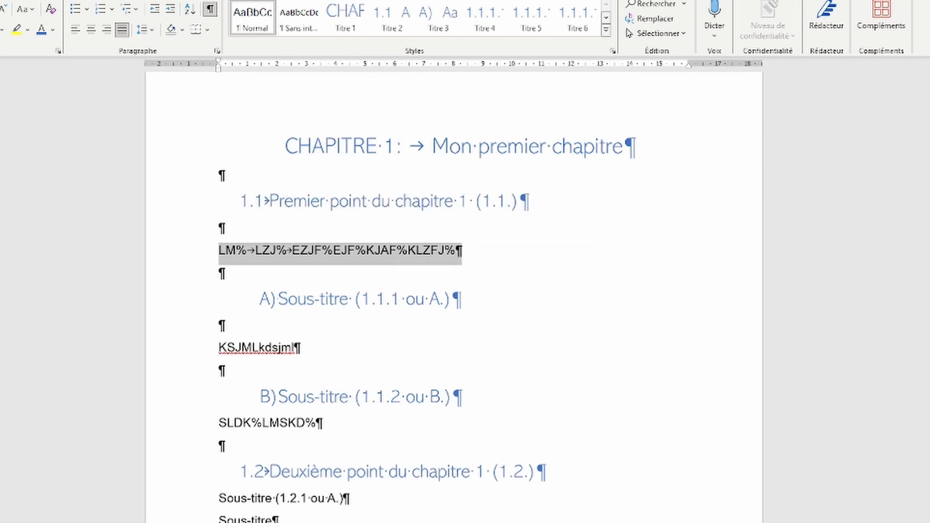
pyautogui.hotkey('ctrl', 'v')
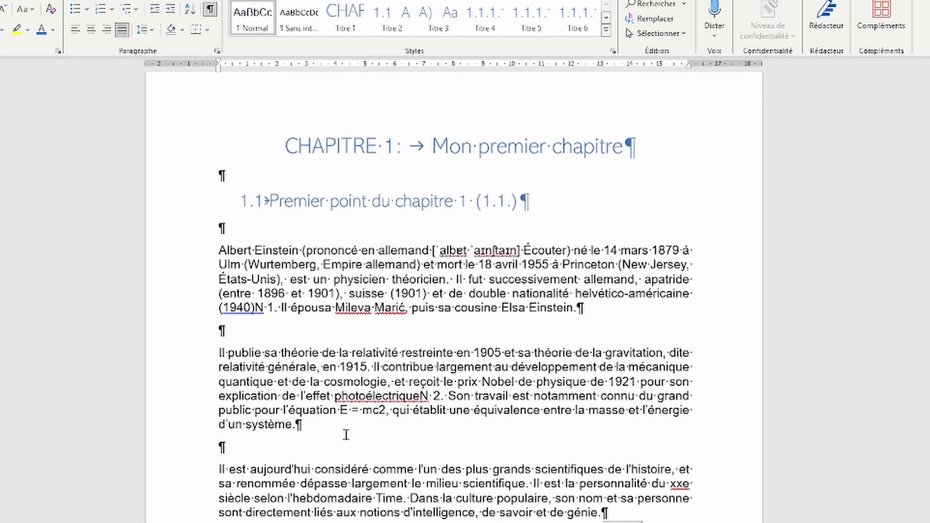
pyautogui.scroll(-1, 453, 371)
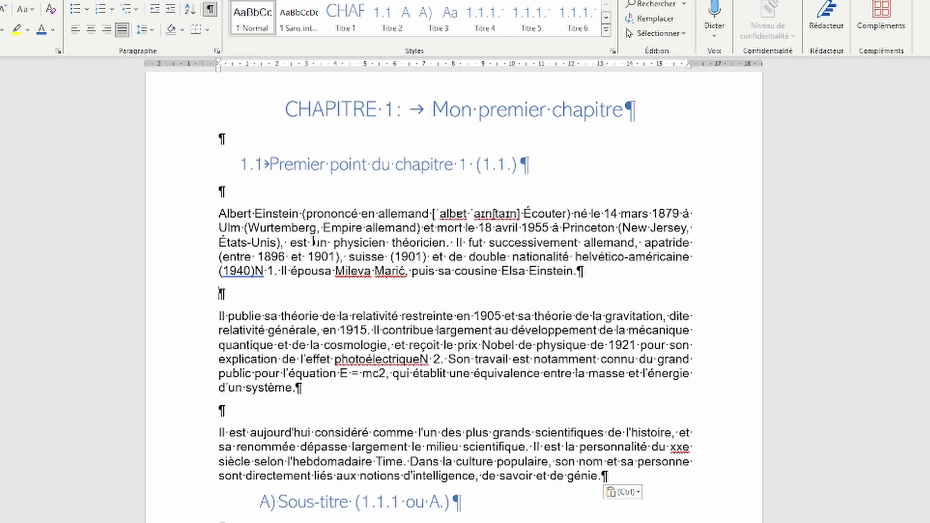
# Step: Change the Normal style's paragraph line spacing from single to Double
pyautogui.rightClick(248, 13)
pyautogui.click(274, 42)
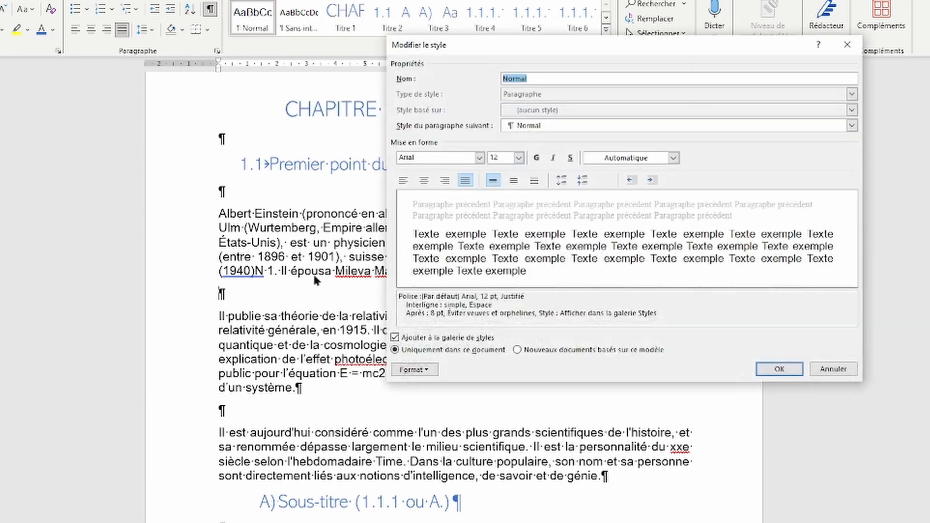
pyautogui.click(414, 370)
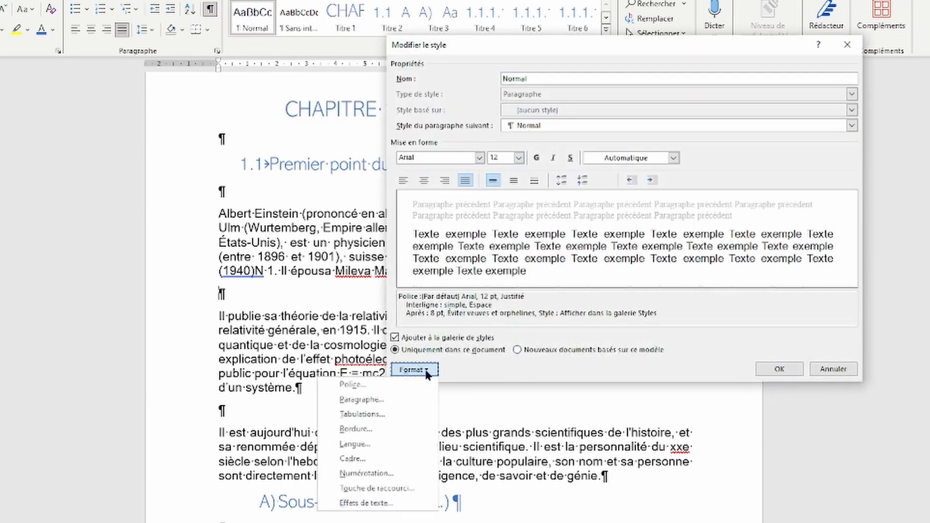
pyautogui.click(380, 396)
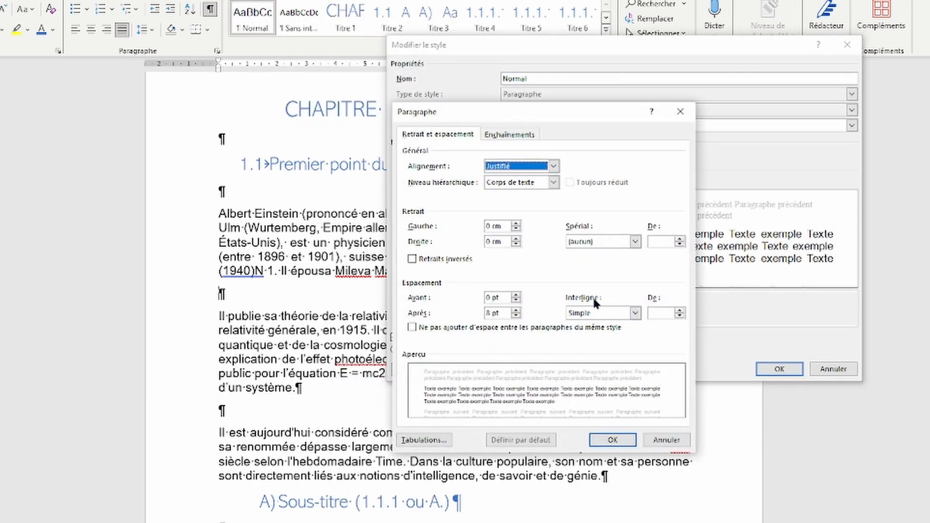
pyautogui.click(598, 311)
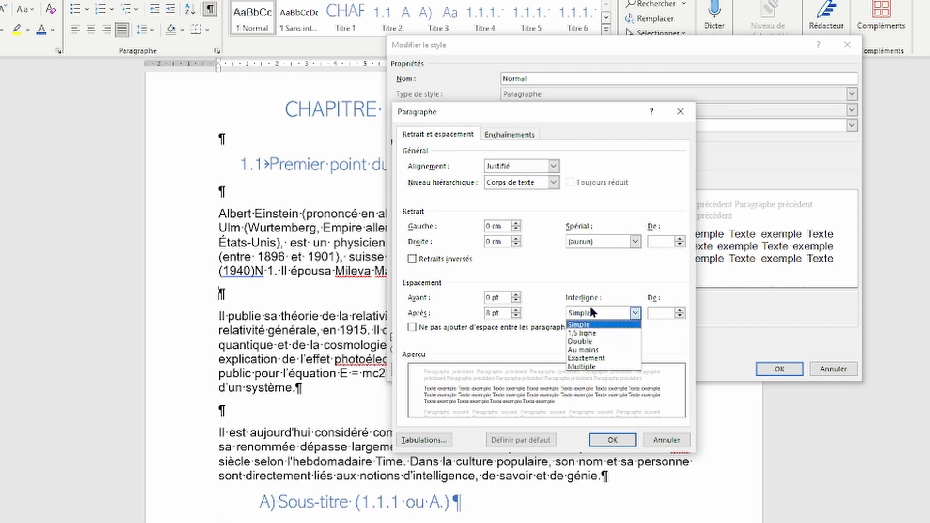
pyautogui.click(591, 341)
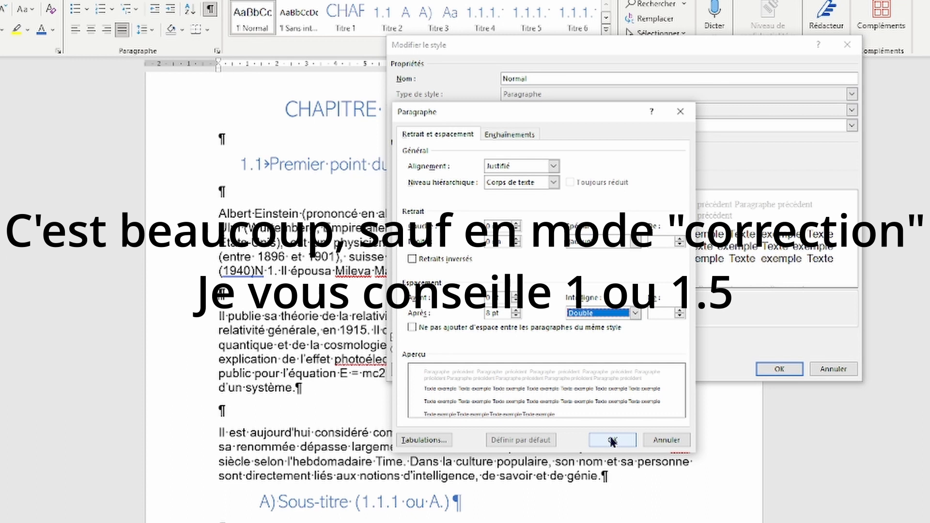
pyautogui.click(613, 440)
pyautogui.click(773, 368)
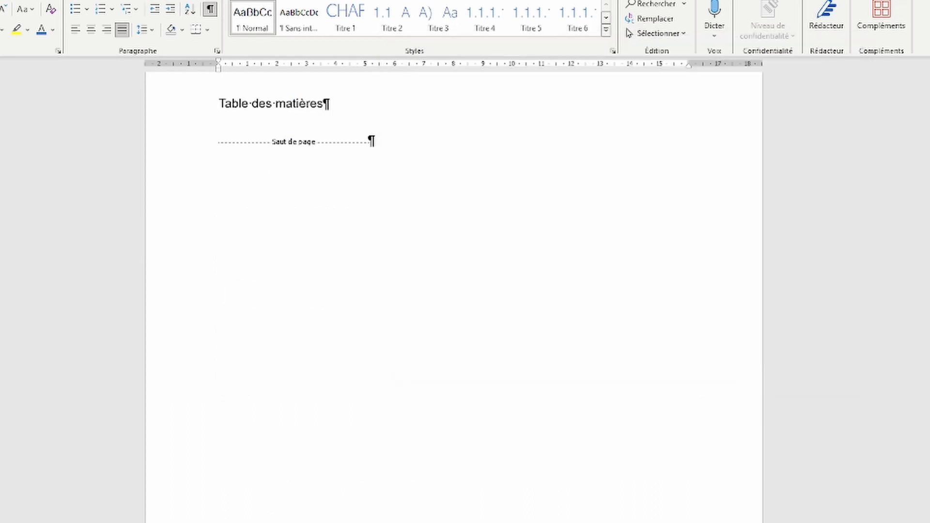
# Step: Delete the empty lines around the Einstein paragraphs and under A) Sous-titre, adding filler 'sdlsdkùsDK'
pyautogui.scroll(-3, 365, 262)
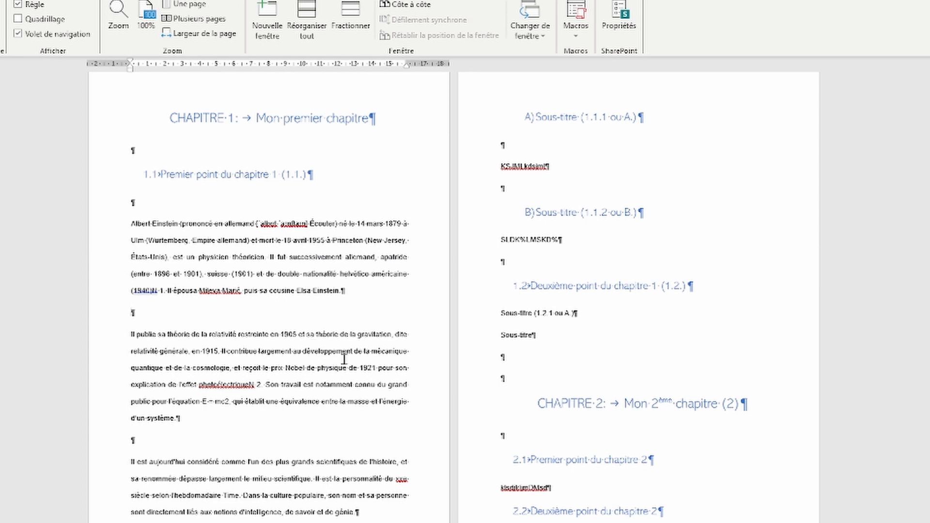
pyautogui.scroll(1, 377, 294)
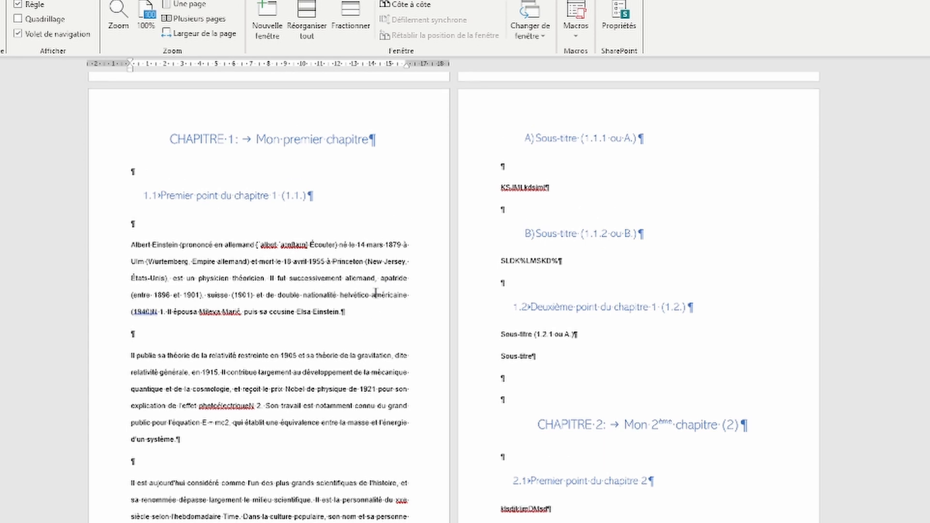
pyautogui.scroll(-2, 373, 286)
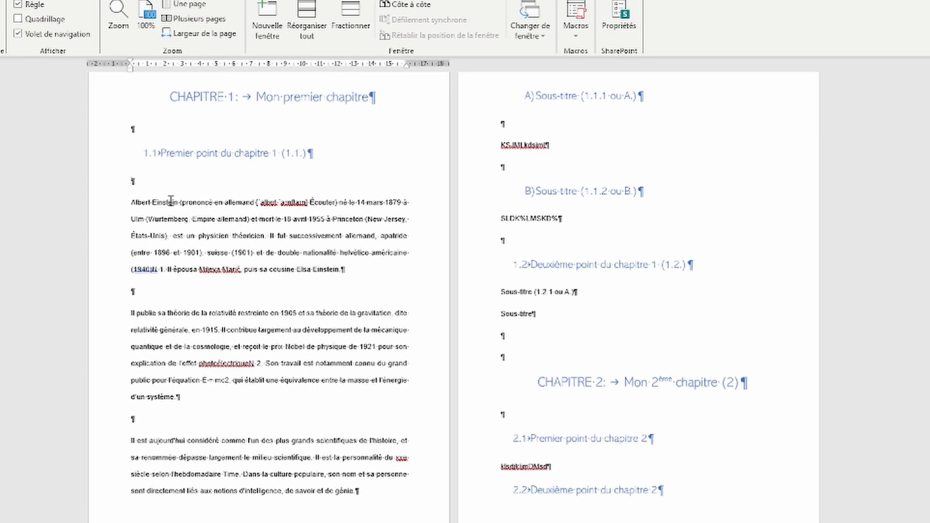
pyautogui.press('BackSpace')
pyautogui.click(158, 272)
pyautogui.press('BackSpace')
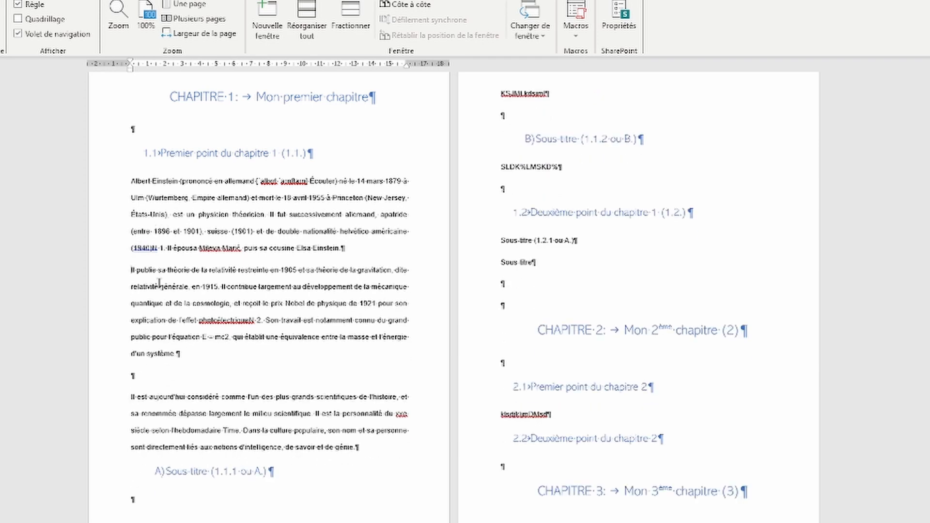
pyautogui.click(163, 377)
pyautogui.press('BackSpace')
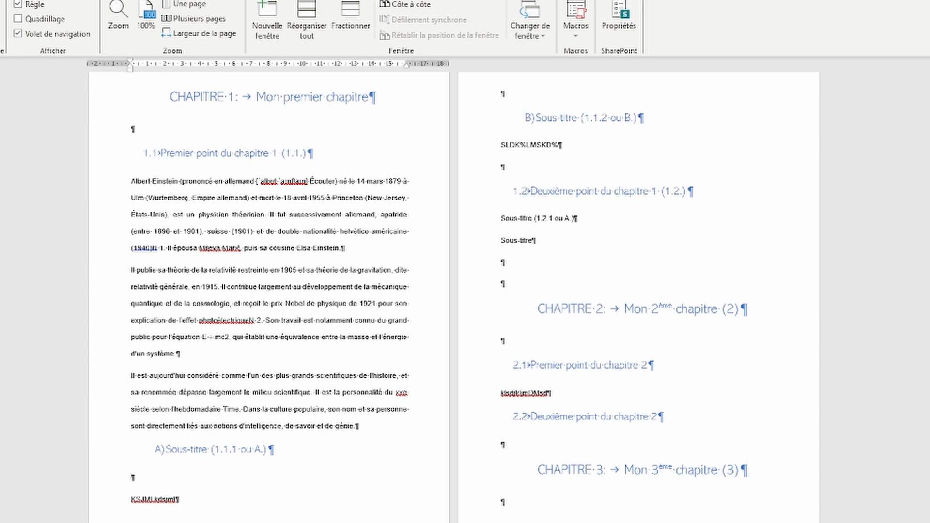
pyautogui.click(183, 477)
pyautogui.press('BackSpace')
pyautogui.write('sdlsdkùsDK')
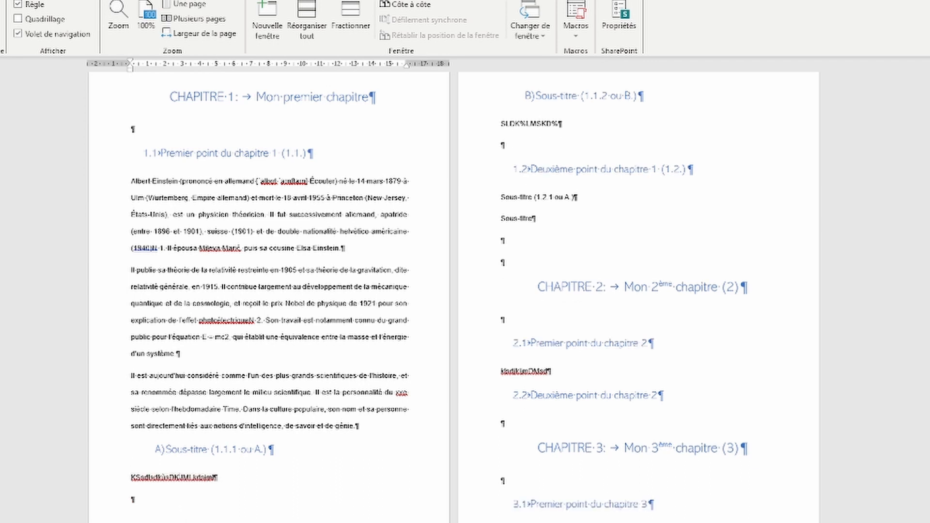
# Step: Remove the bracketed numbering hint from the headings and start A) Sous-titre on a new page
pyautogui.click(323, 151)
pyautogui.press('BackSpace')
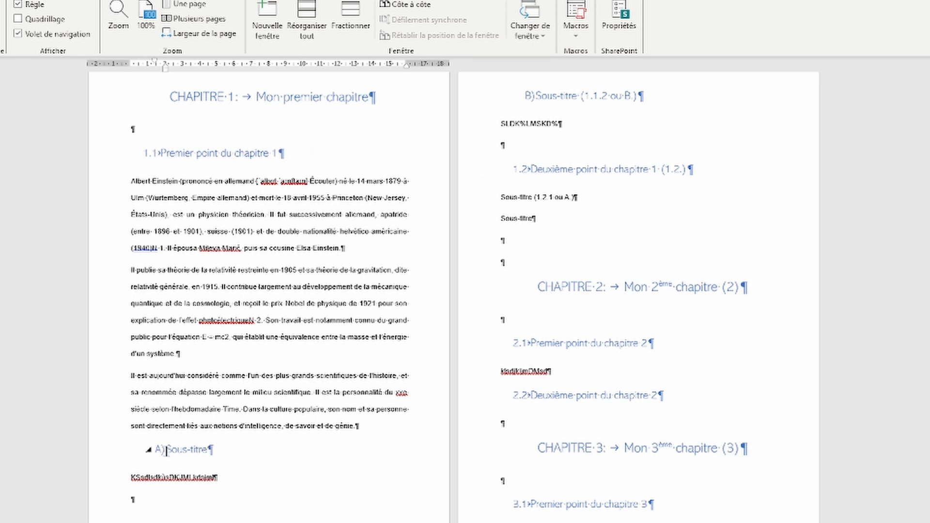
pyautogui.hotkey('ctrl', 'Return')
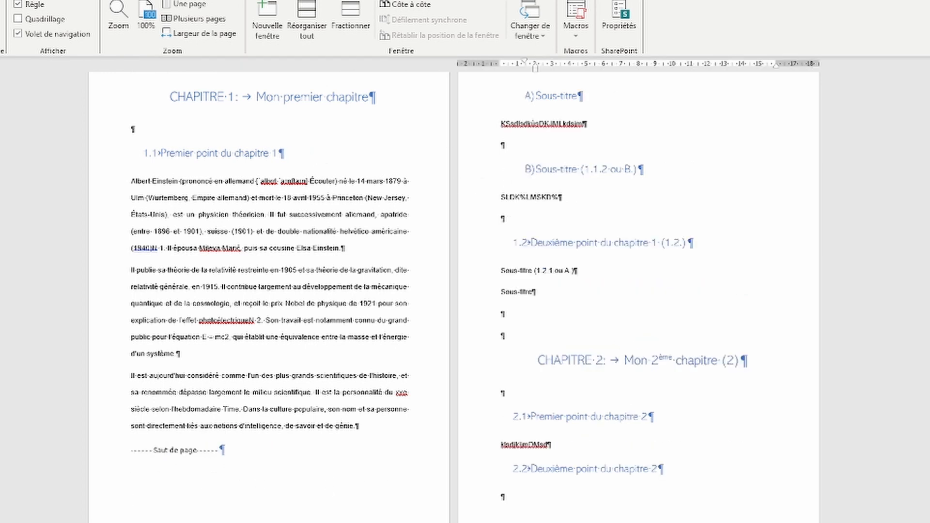
pyautogui.scroll(1, 473, 353)
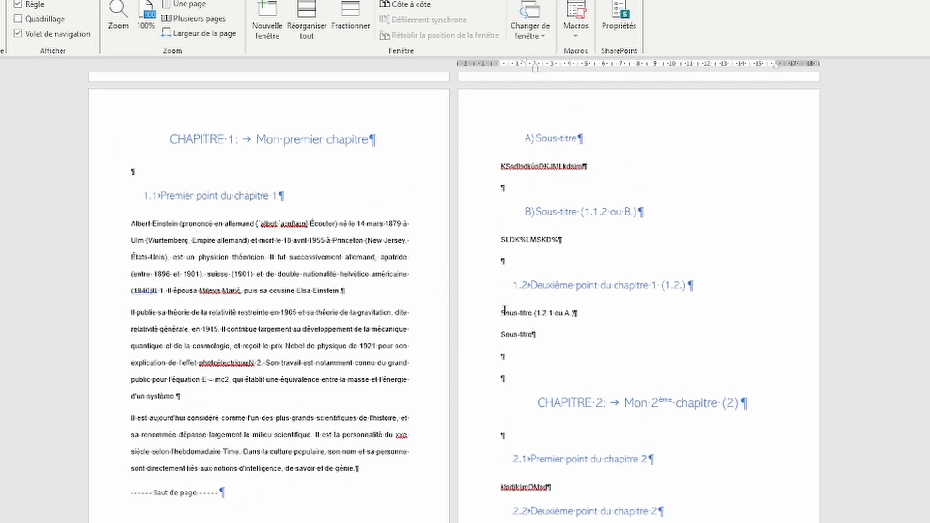
# Step: Add empty paragraphs and a page break after Table des matières to create a new page before CHAPITRE 1
pyautogui.scroll(1, 338, 249)
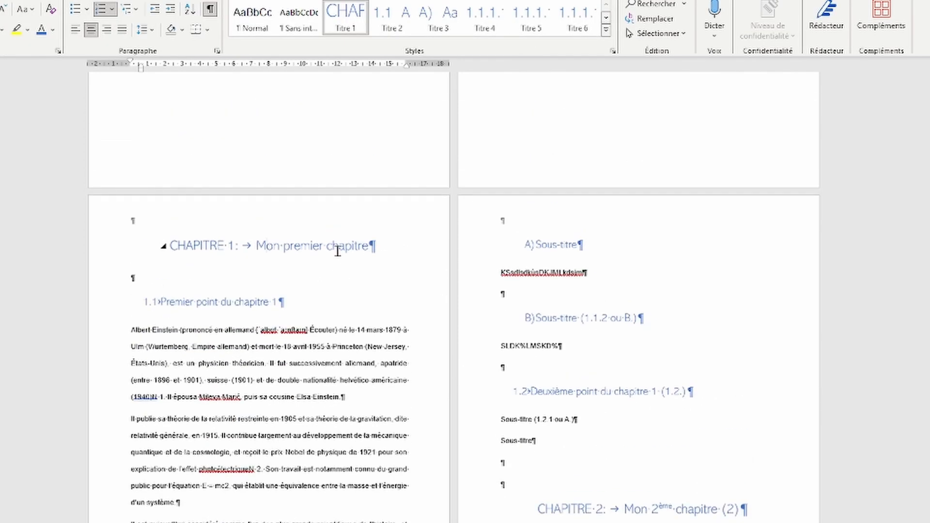
pyautogui.scroll(1, 338, 249)
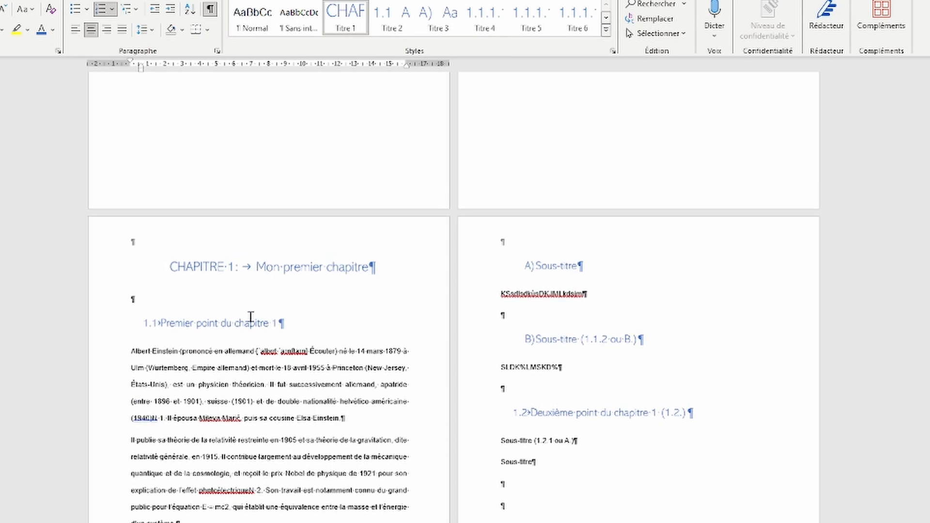
pyautogui.scroll(8, 228, 284)
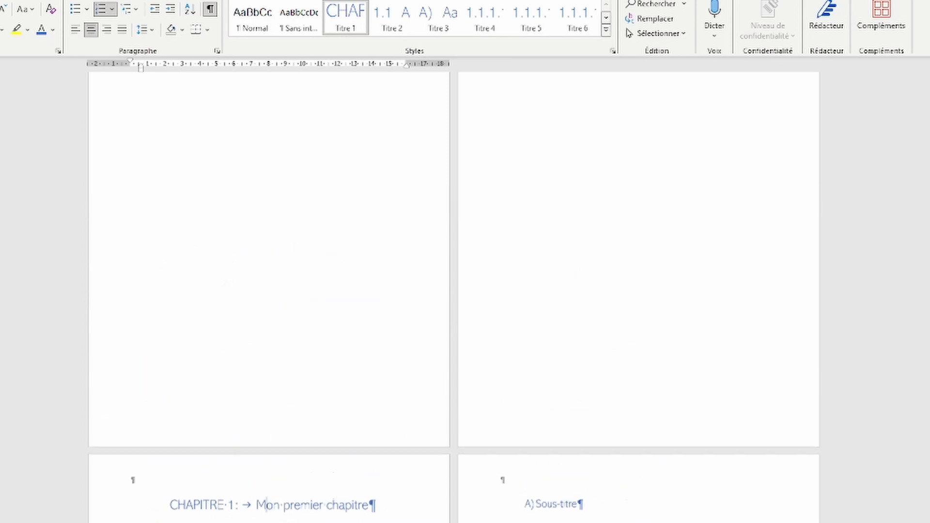
pyautogui.scroll(1, 453, 291)
pyautogui.click(503, 171)
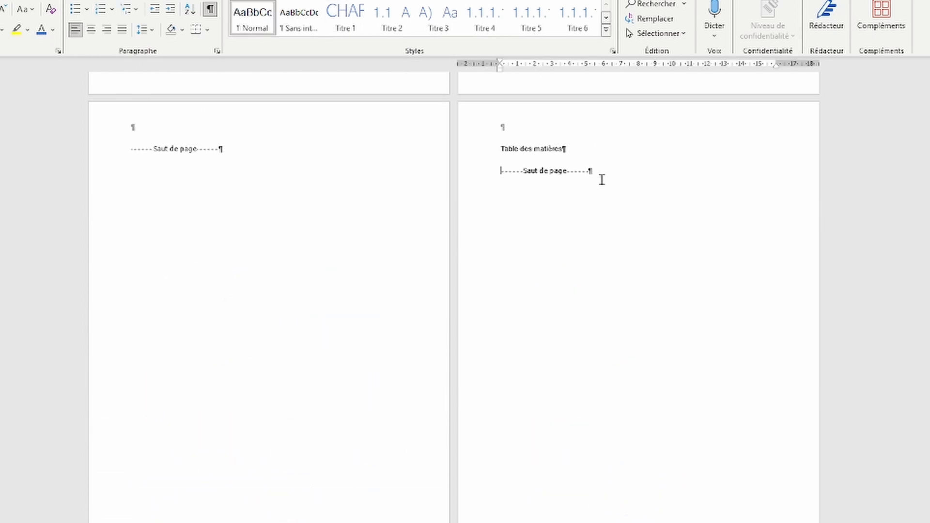
pyautogui.press('Return')
pyautogui.press('Return')
pyautogui.press('Return')
pyautogui.press('Return')
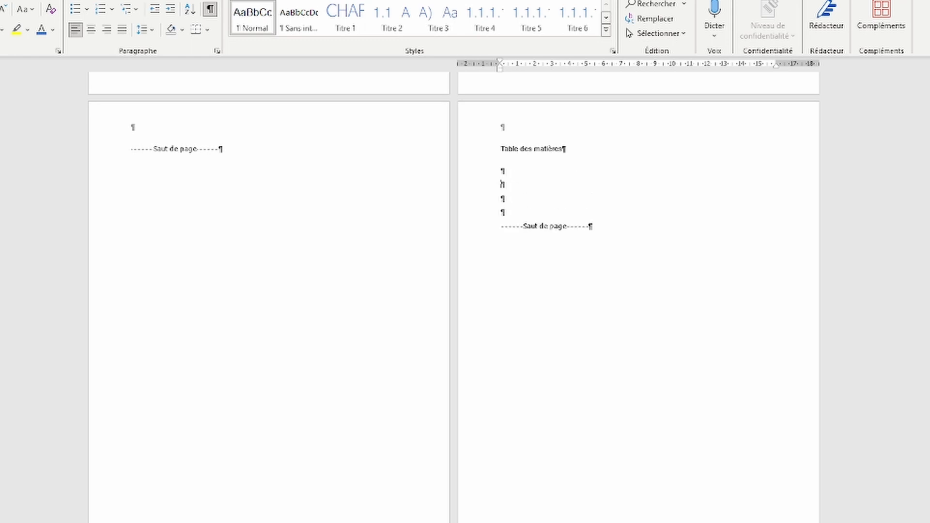
pyautogui.hotkey('ctrl', 'Return')
pyautogui.scroll(-5, 172, 417)
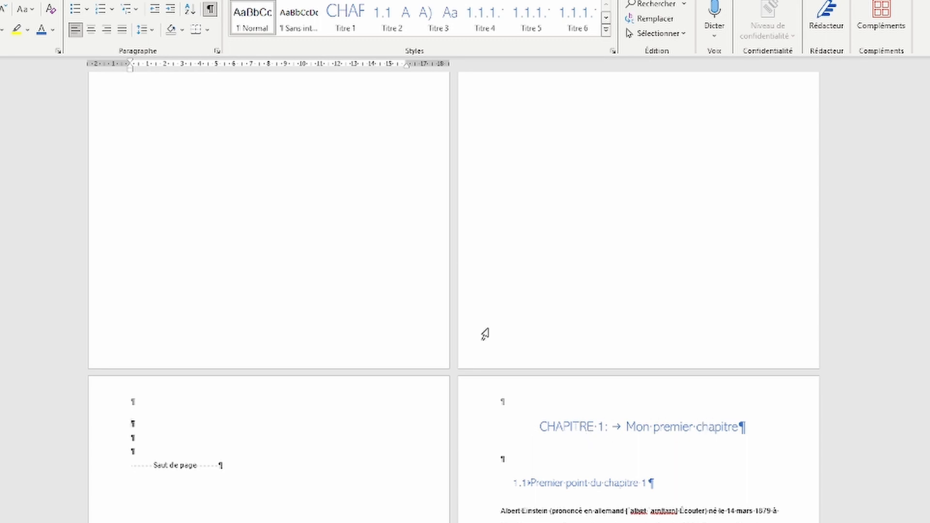
pyautogui.click(669, 426)
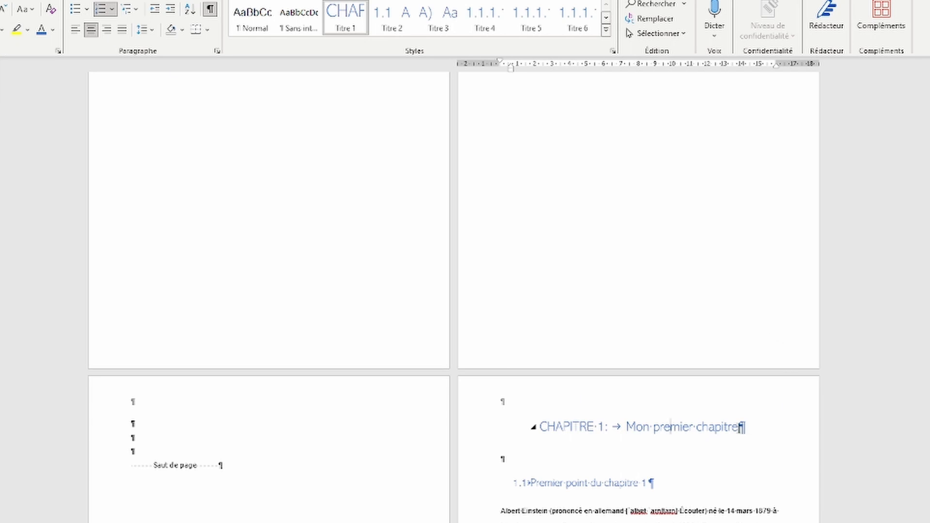
pyautogui.doubleClick(665, 428)
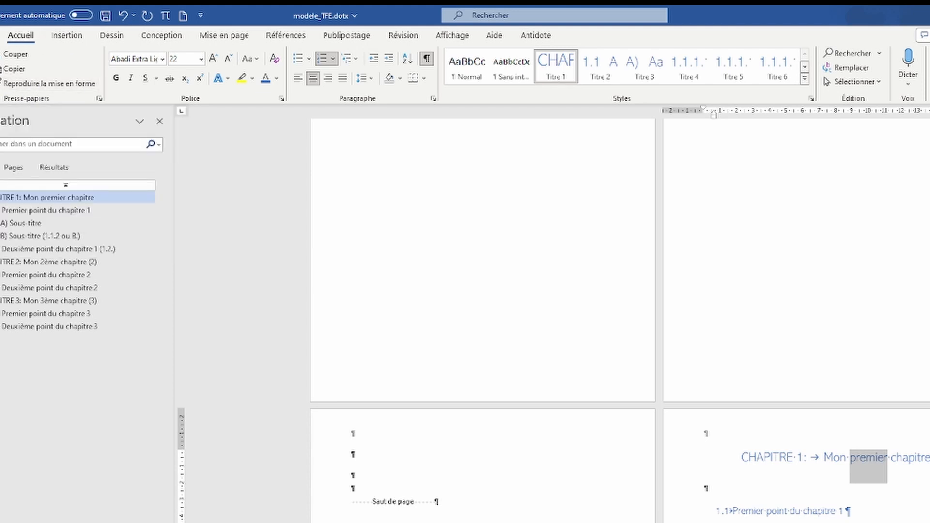
# Step: Paint the CHAPITRE 1 heading's blue formatting onto the new page's empty line, undoing the chapter numbering
pyautogui.click(33, 85)
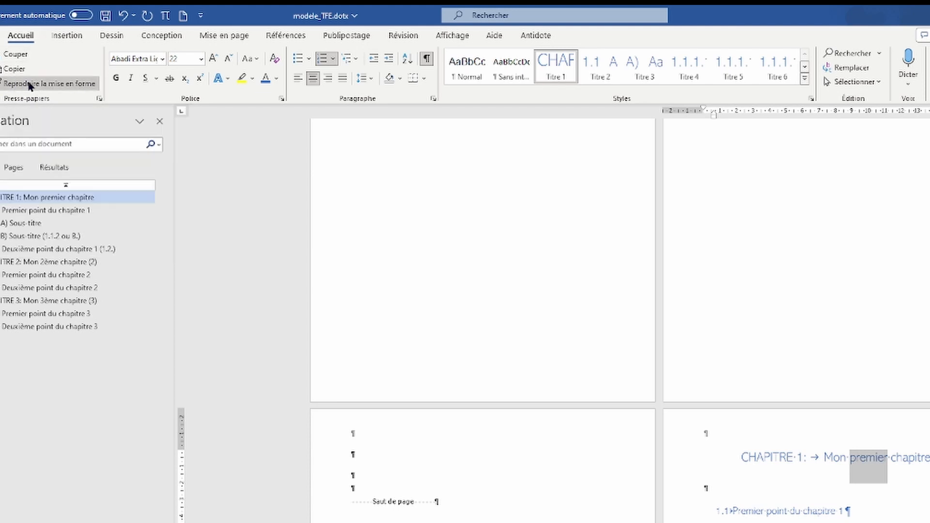
pyautogui.click(370, 456)
pyautogui.moveTo(825, 458); pyautogui.dragTo(886, 458)
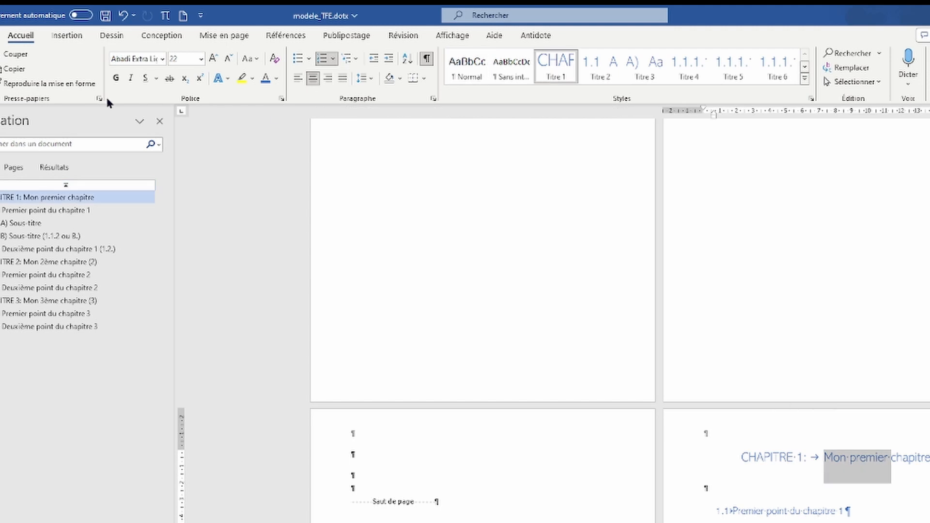
pyautogui.click(73, 84)
pyautogui.click(351, 454)
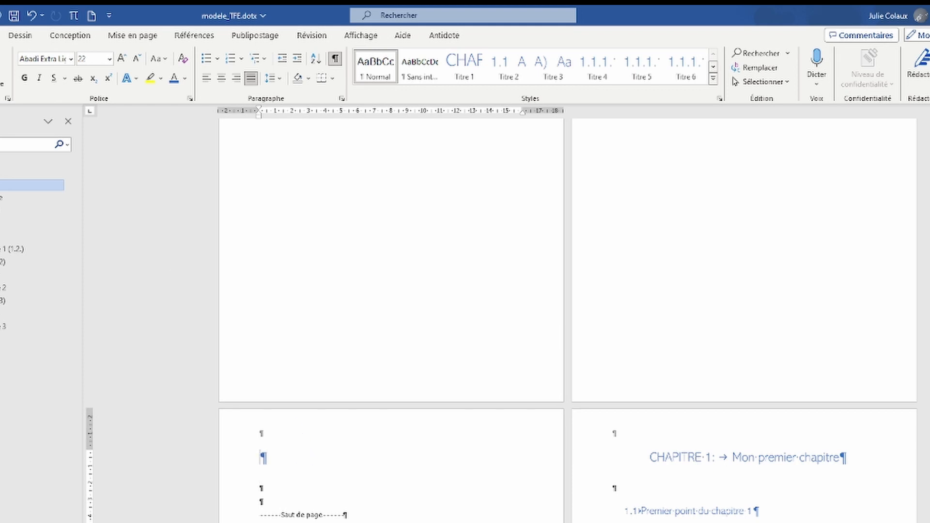
pyautogui.moveTo(841, 460); pyautogui.dragTo(856, 459)
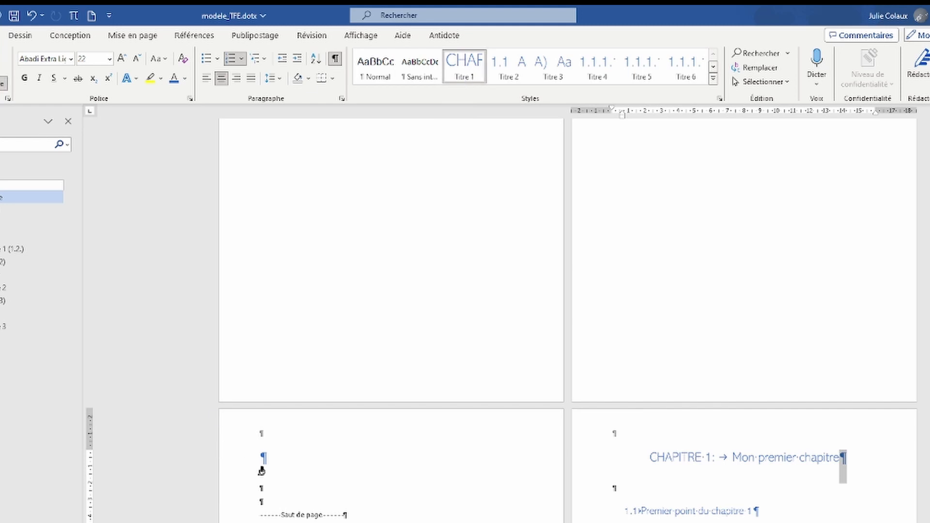
pyautogui.click(275, 457)
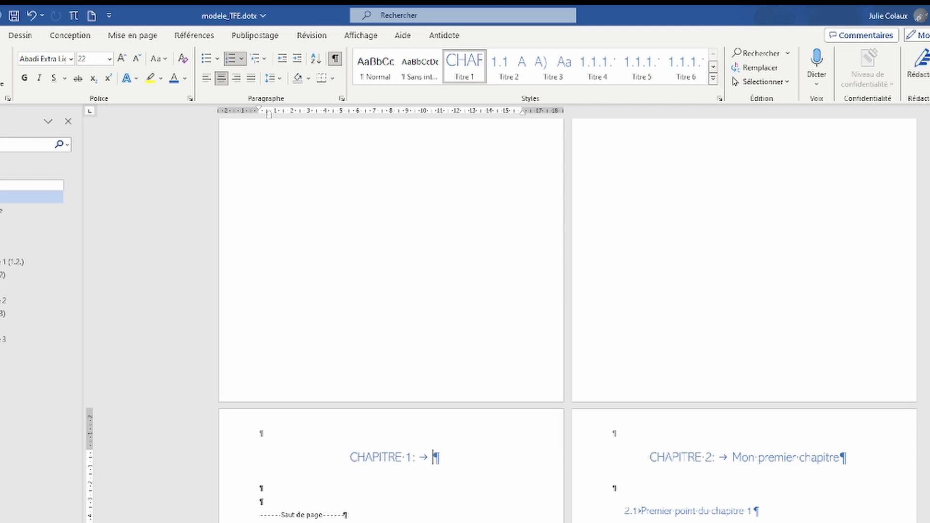
pyautogui.hotkey('ctrl', 'z')
pyautogui.moveTo(755, 460); pyautogui.dragTo(796, 461)
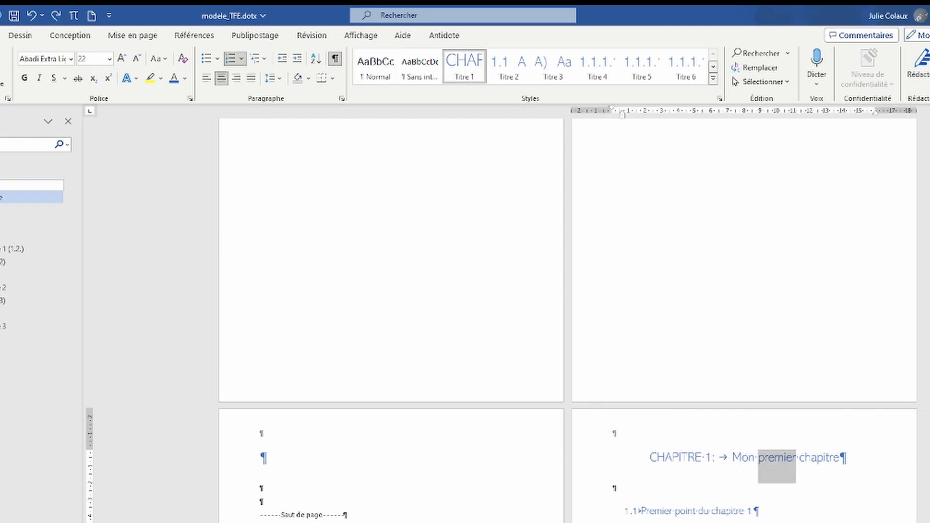
# Step: Type the INTRODUCTION heading on the new page and toggle formatting marks to check the layout
pyautogui.click(256, 460)
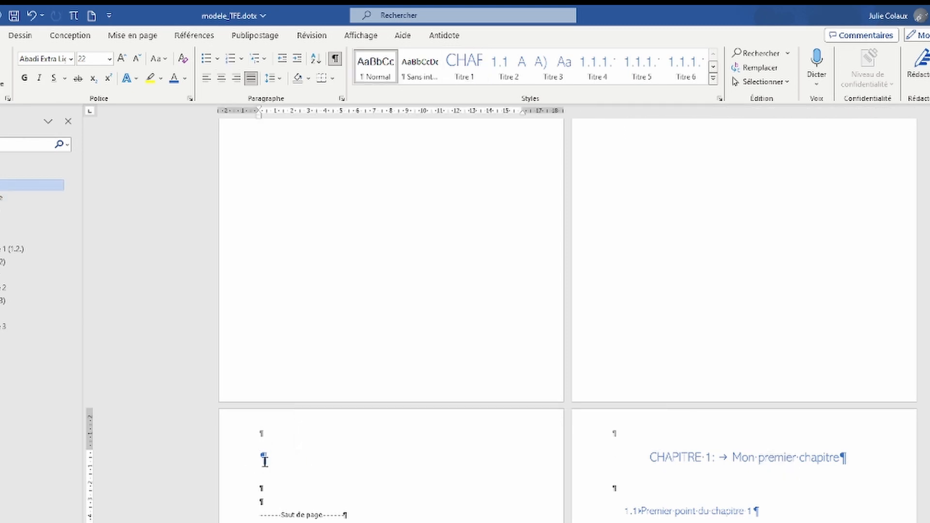
pyautogui.write('into')
pyautogui.press('BackSpace')
pyautogui.press('BackSpace')
pyautogui.press('BackSpace')
pyautogui.press('BackSpace')
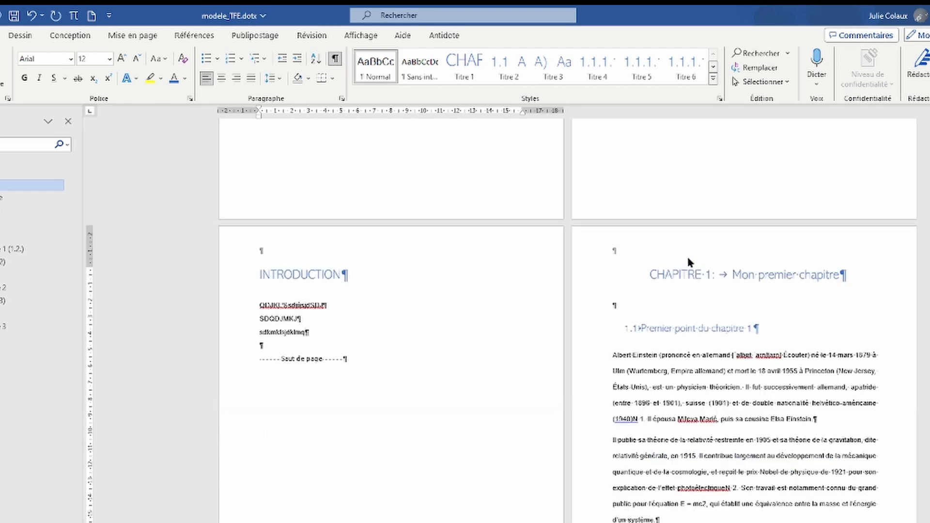
pyautogui.scroll(-4, 664, 397)
pyautogui.scroll(8, 663, 396)
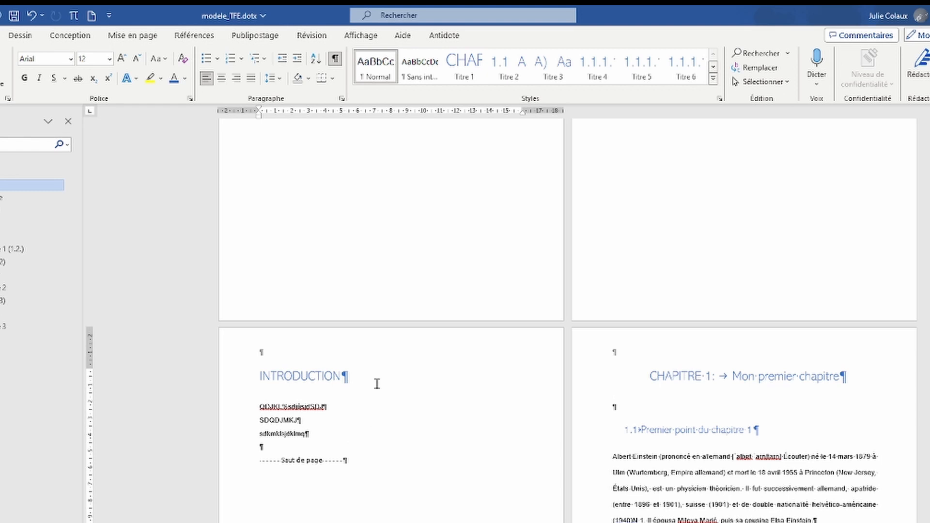
pyautogui.click(335, 59)
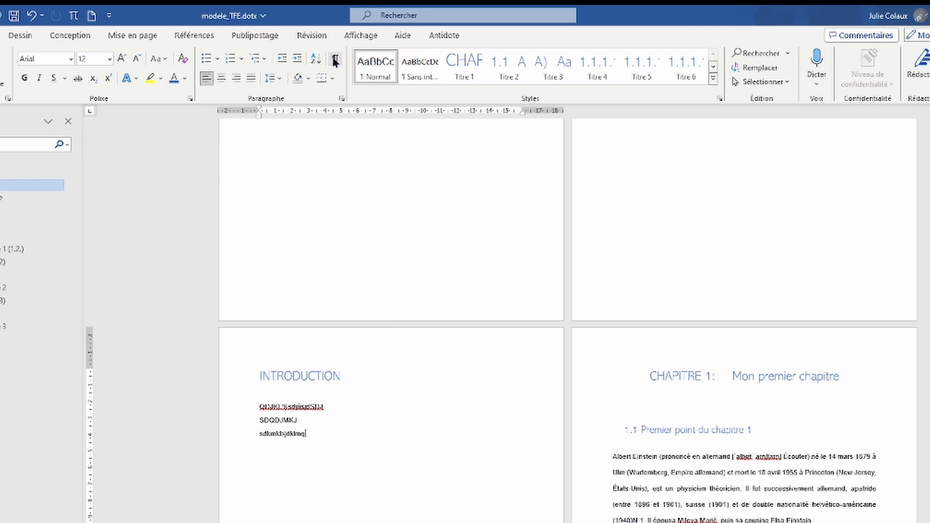
pyautogui.click(335, 60)
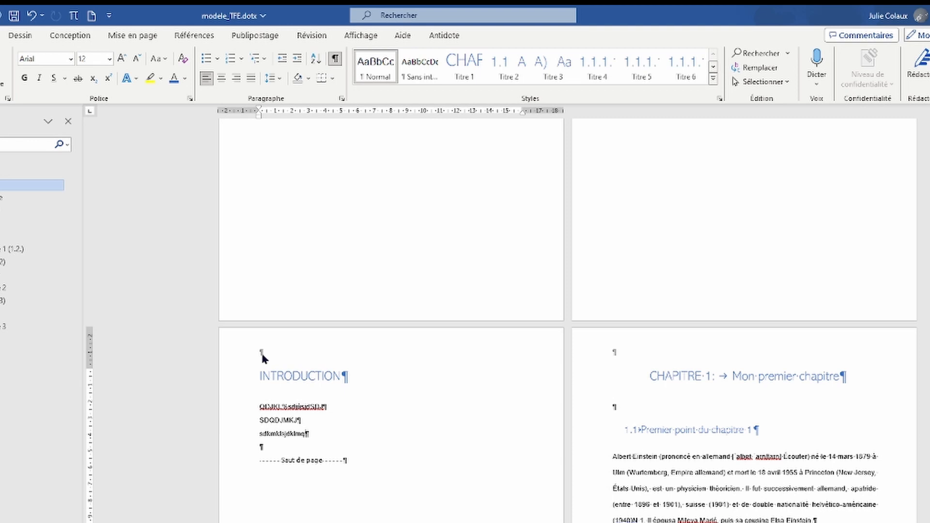
pyautogui.scroll(-6, 300, 387)
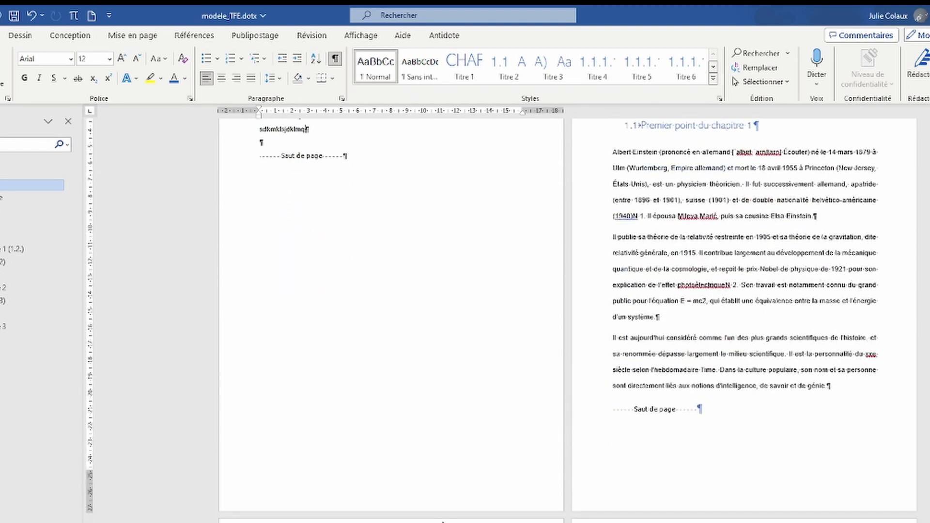
pyautogui.scroll(-1, 423, 519)
pyautogui.scroll(3, 520, 132)
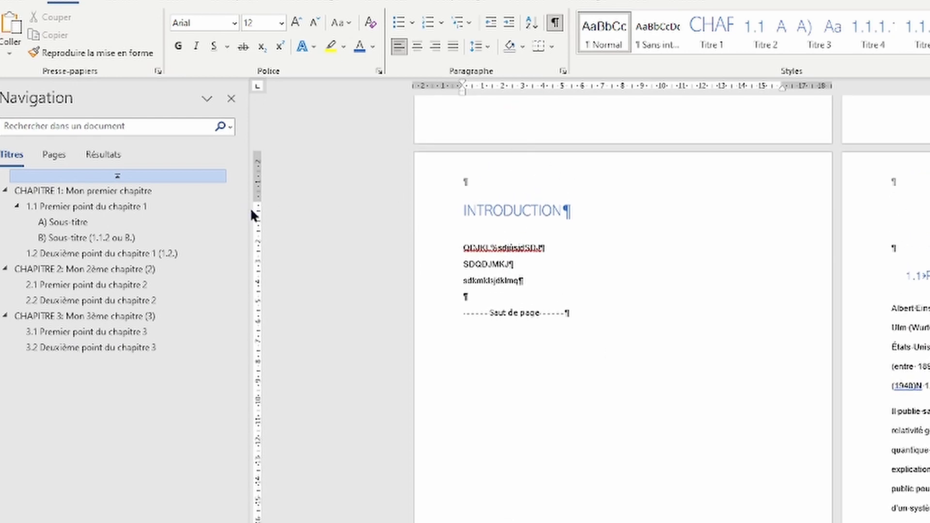
# Step: Insert a page number at the top right of the introduction page's header
pyautogui.click(553, 181)
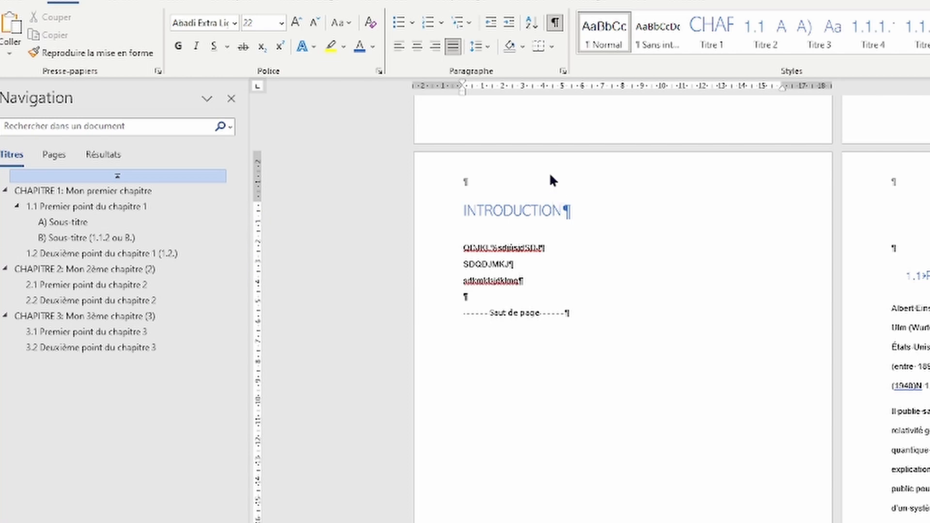
pyautogui.doubleClick(550, 176)
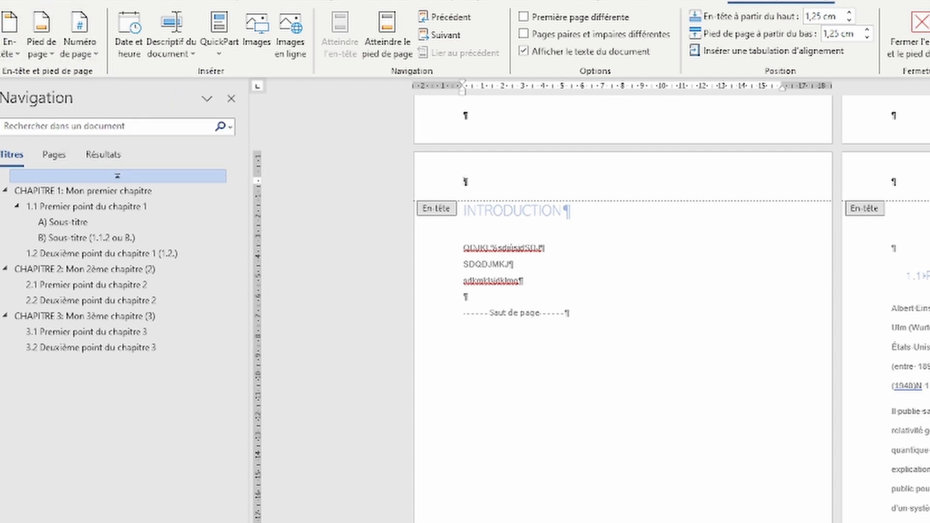
pyautogui.click(13, 48)
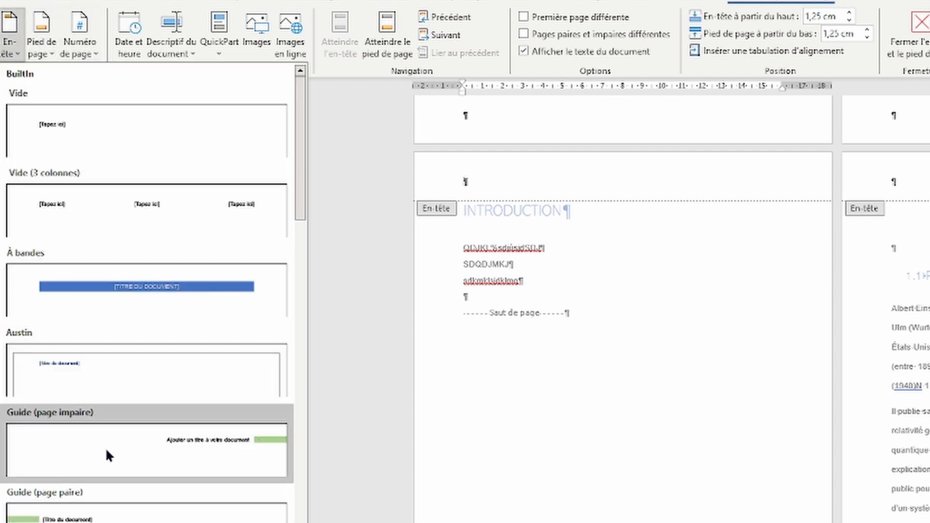
pyautogui.scroll(-5, 97, 453)
pyautogui.scroll(-1, 187, 418)
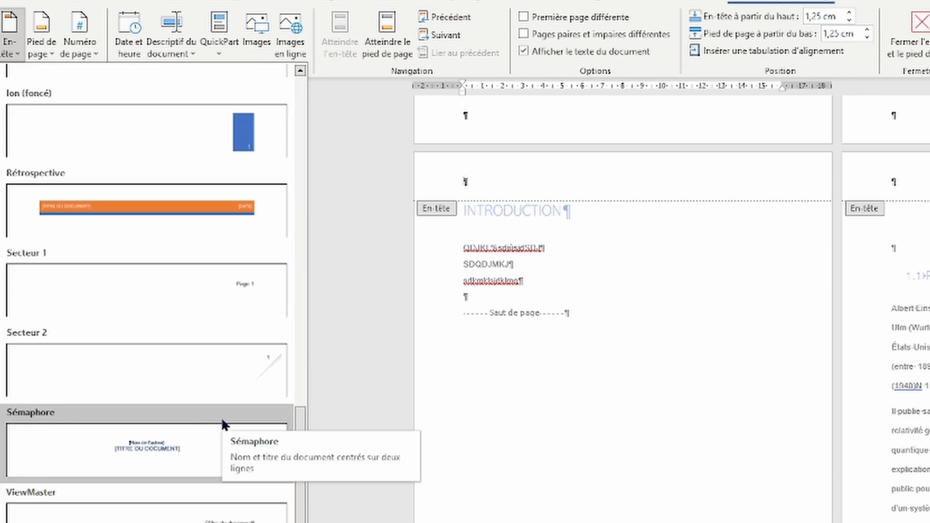
pyautogui.scroll(6, 223, 423)
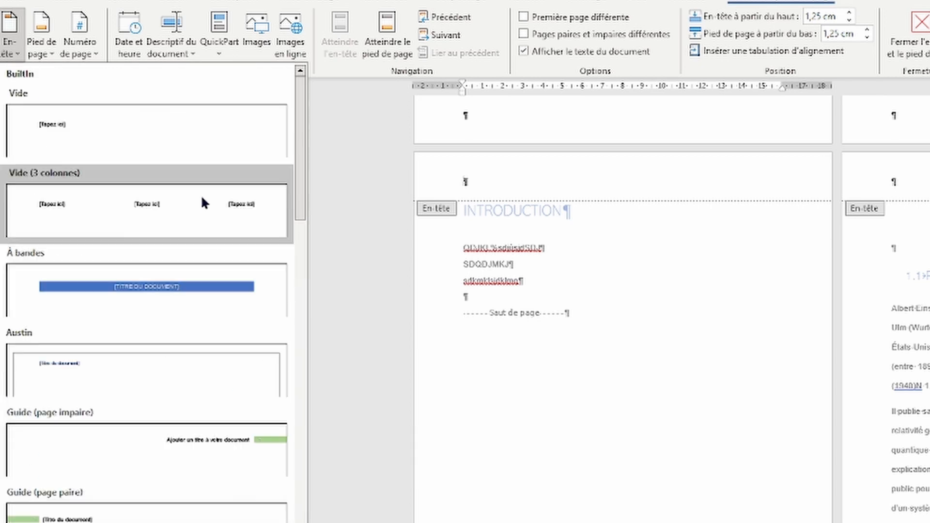
pyautogui.click(85, 42)
pyautogui.moveTo(104, 74)
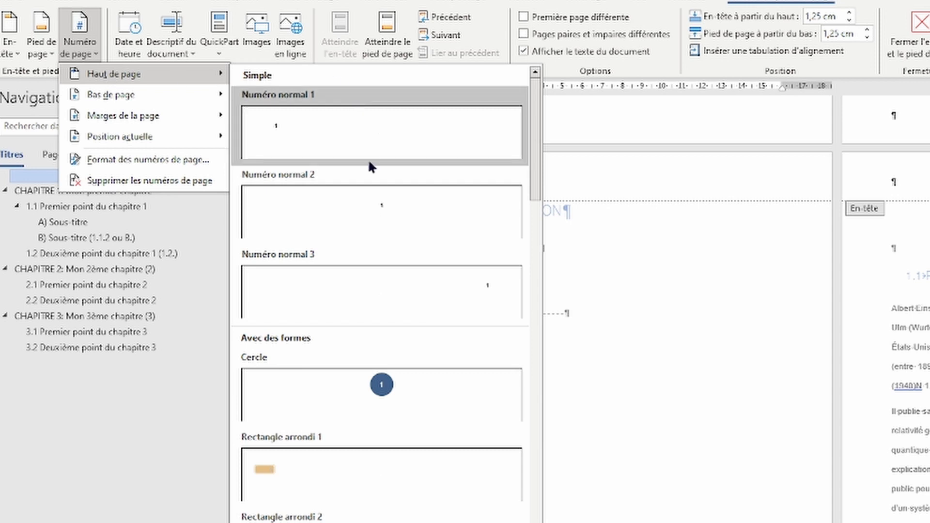
pyautogui.click(403, 294)
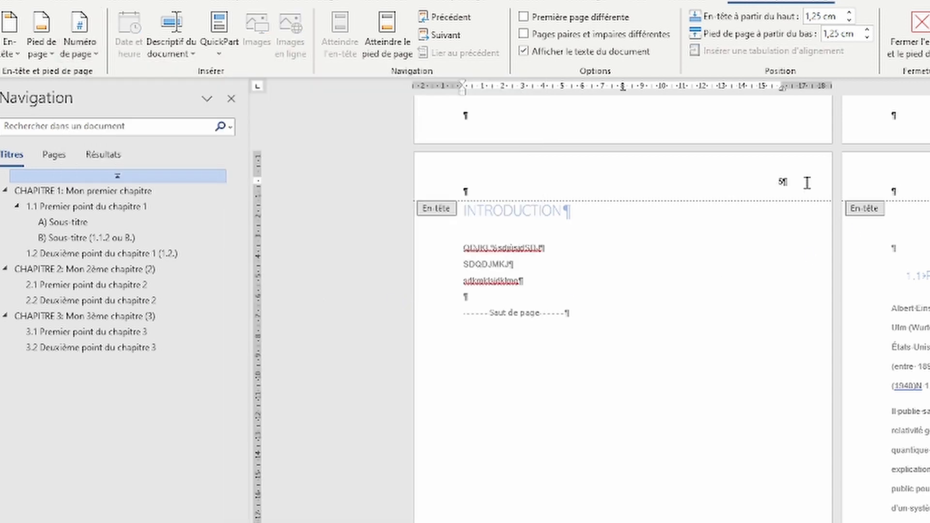
# Step: Set the header page number's font size to 11
pyautogui.doubleClick(783, 181)
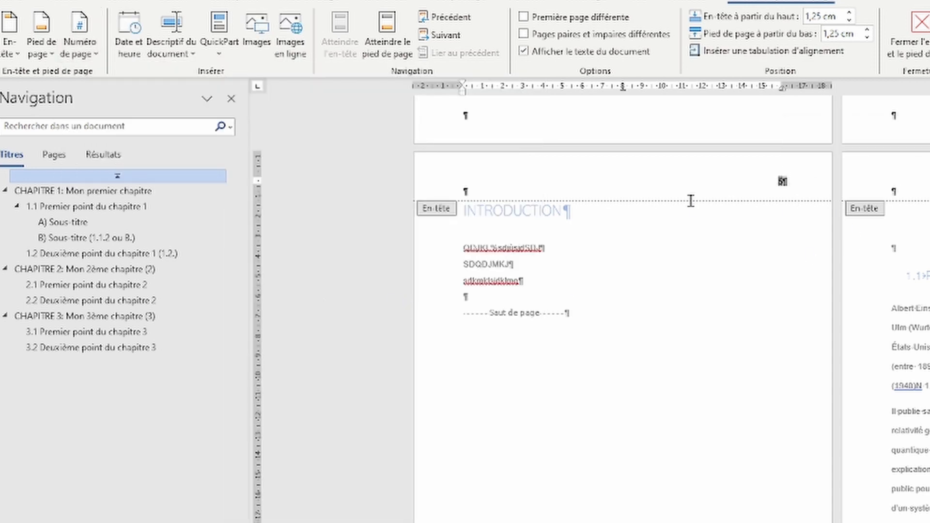
pyautogui.click(78, 4)
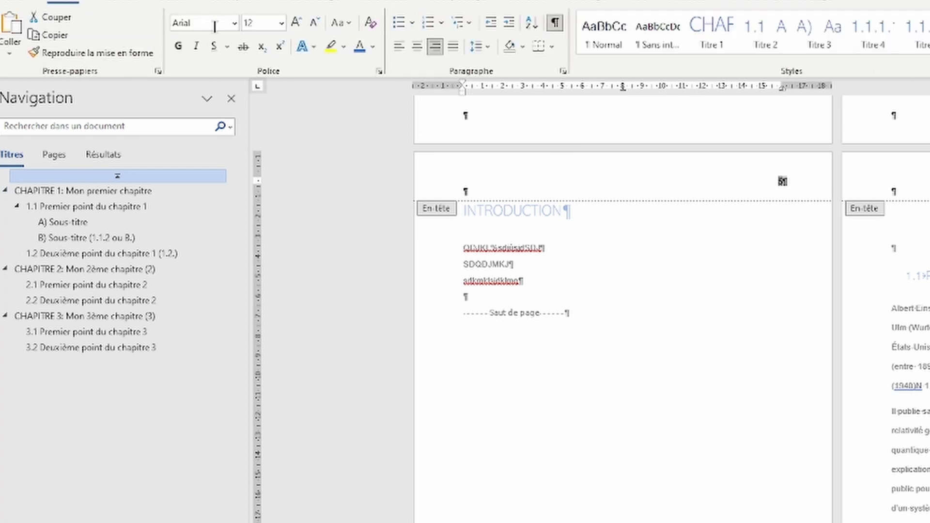
pyautogui.click(282, 22)
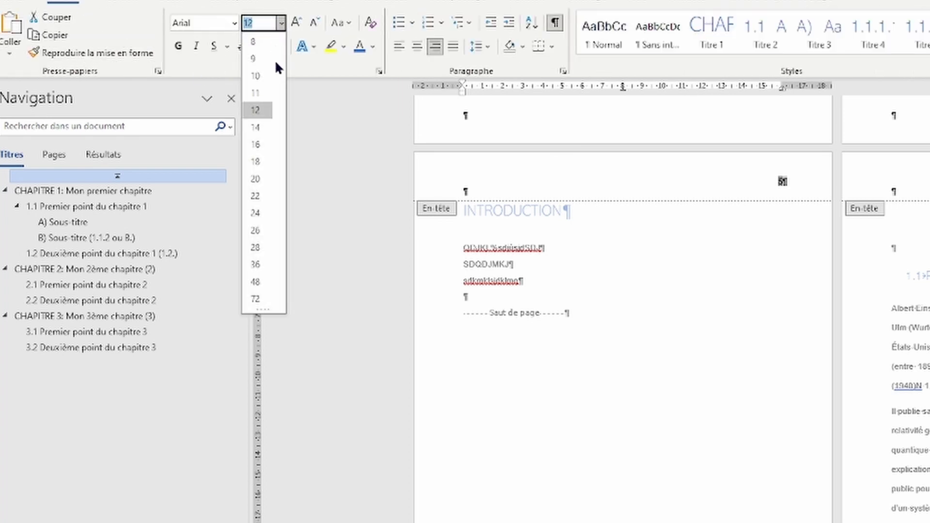
pyautogui.click(262, 76)
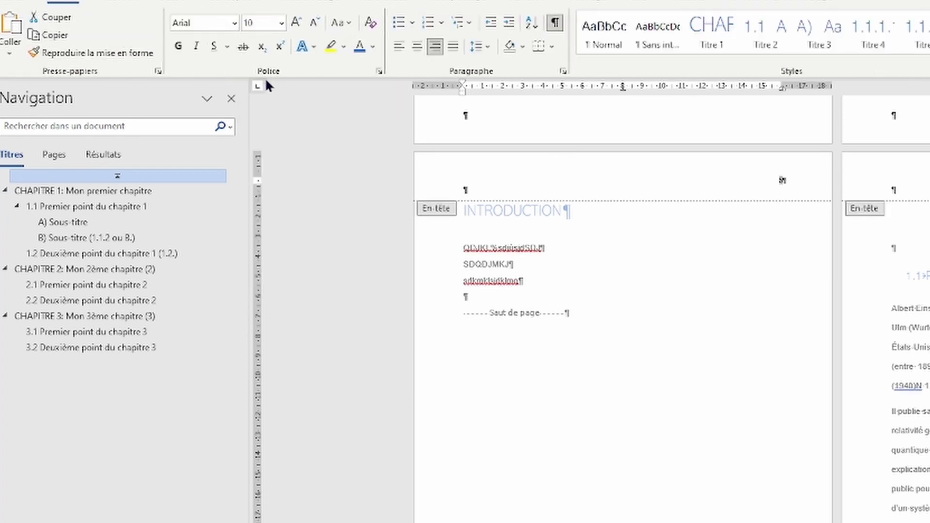
pyautogui.click(282, 22)
pyautogui.click(266, 94)
# Step: Enter the student's name and class '6ème A' in the footer and keep it left-aligned
pyautogui.scroll(-4, 765, 258)
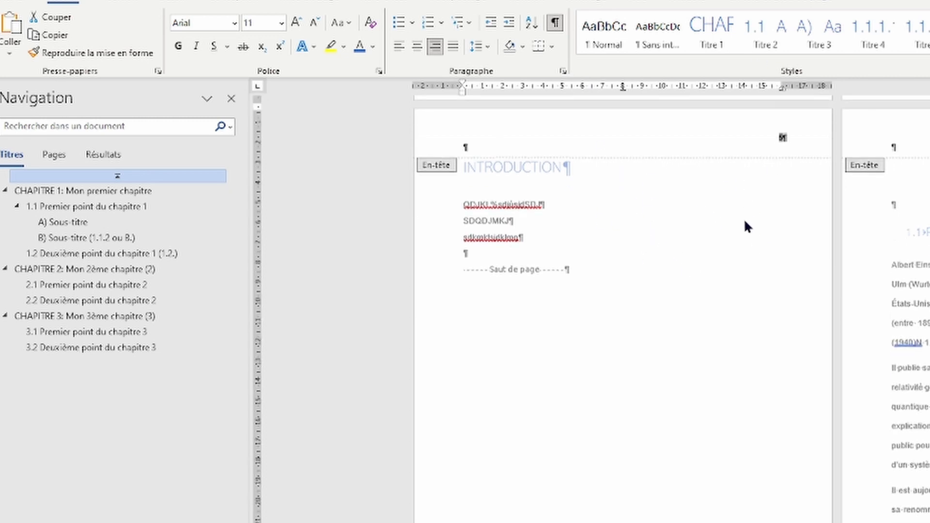
pyautogui.click(623, 522)
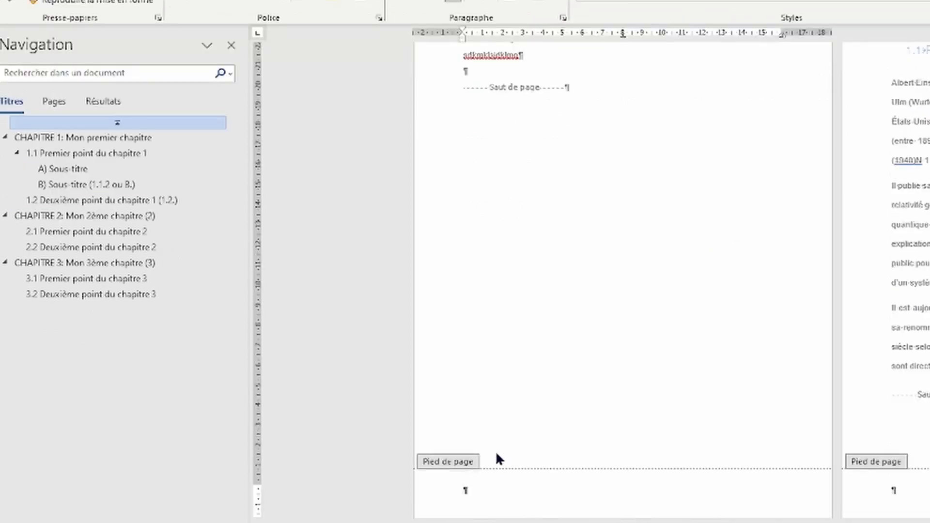
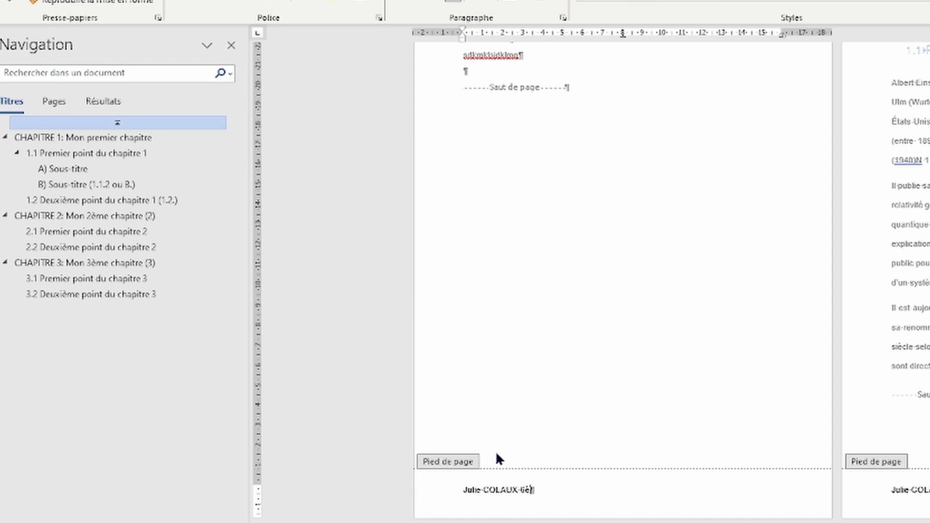
pyautogui.write('me A')
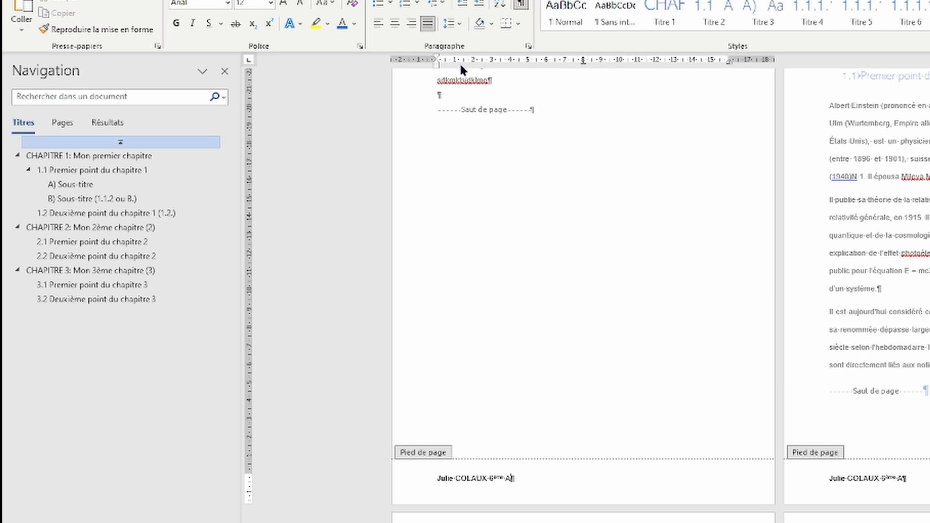
pyautogui.click(411, 24)
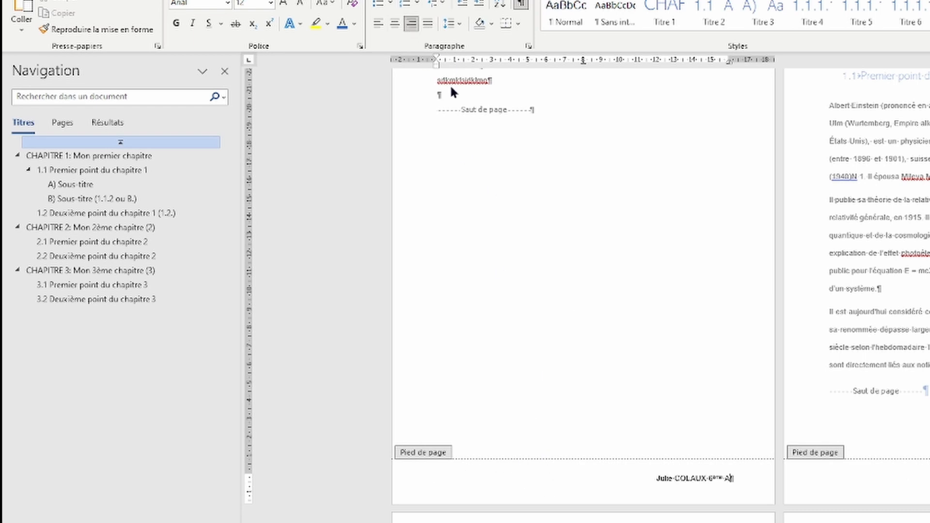
pyautogui.click(374, 25)
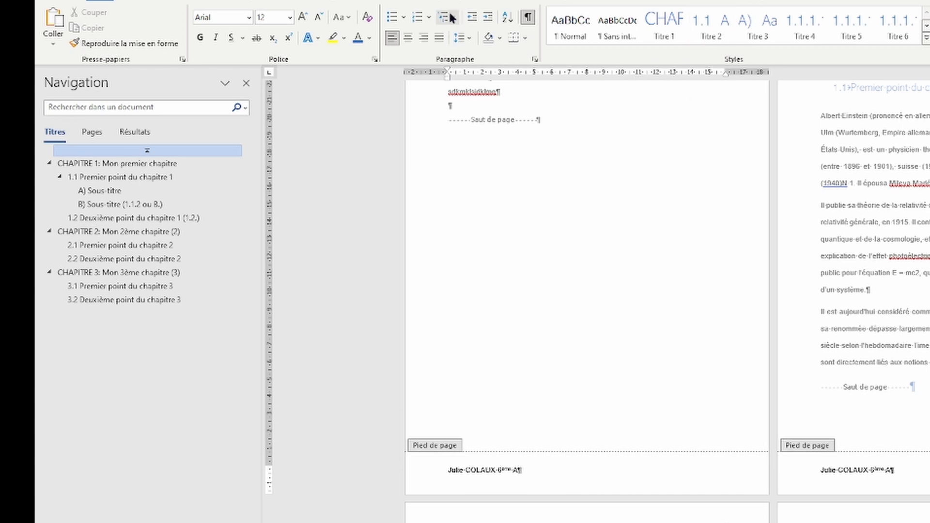
# Step: Toggle gridlines, navigation pane and ruler in Affichage, leaving gridlines off and ruler and navigation pane on
pyautogui.click(555, 0)
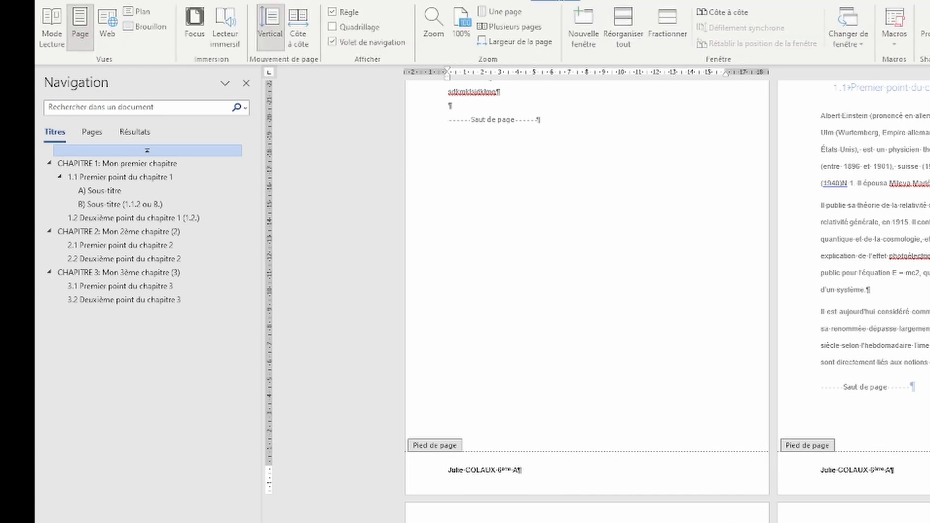
pyautogui.click(335, 28)
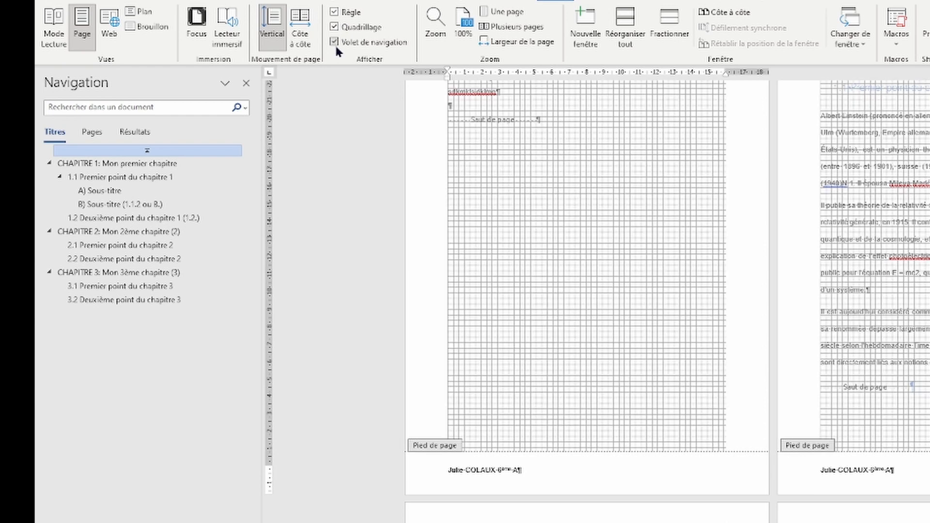
pyautogui.click(335, 42)
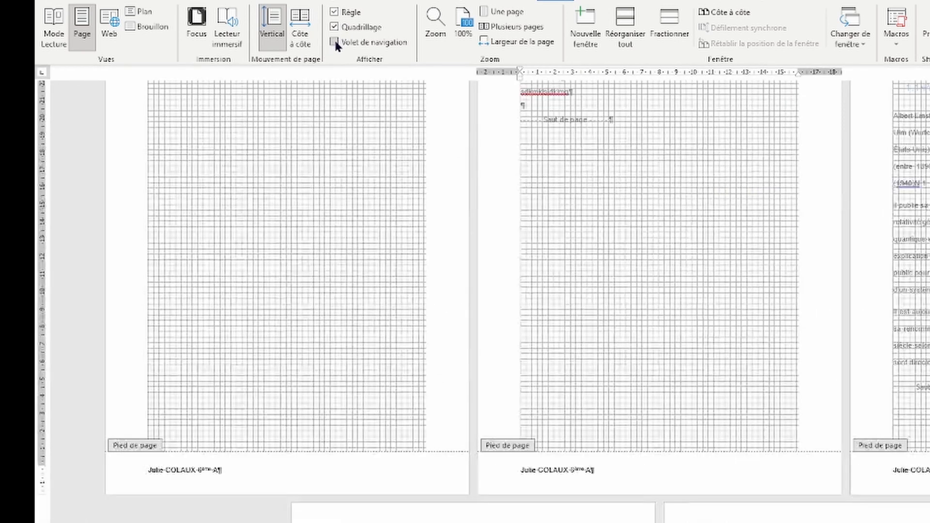
pyautogui.click(336, 42)
pyautogui.click(335, 28)
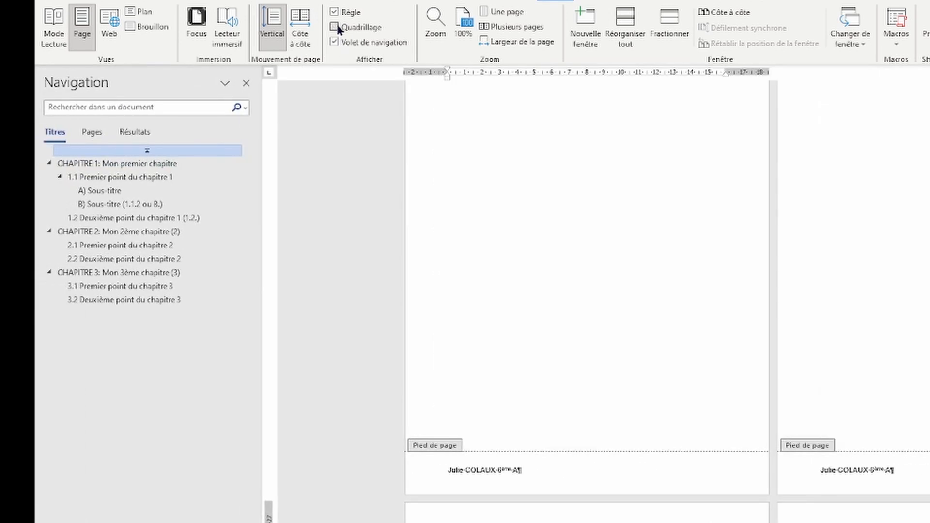
pyautogui.click(333, 12)
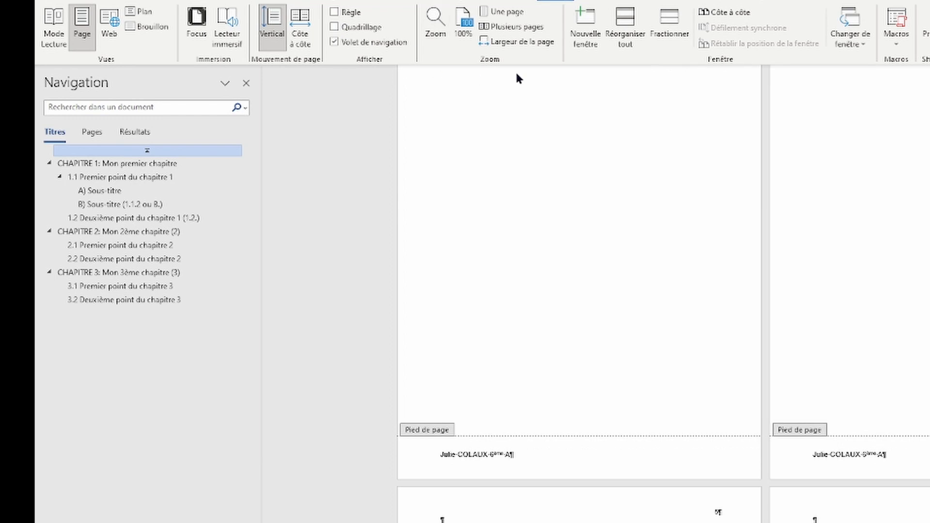
pyautogui.click(335, 13)
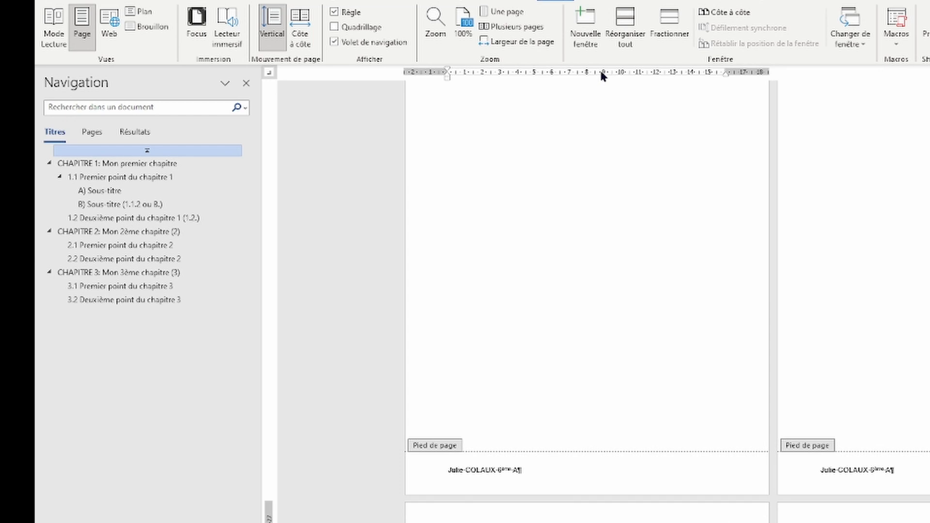
# Step: Add a footer tab stop at the right margin and type 2023-2024 after the name
pyautogui.scroll(-8, 598, 71)
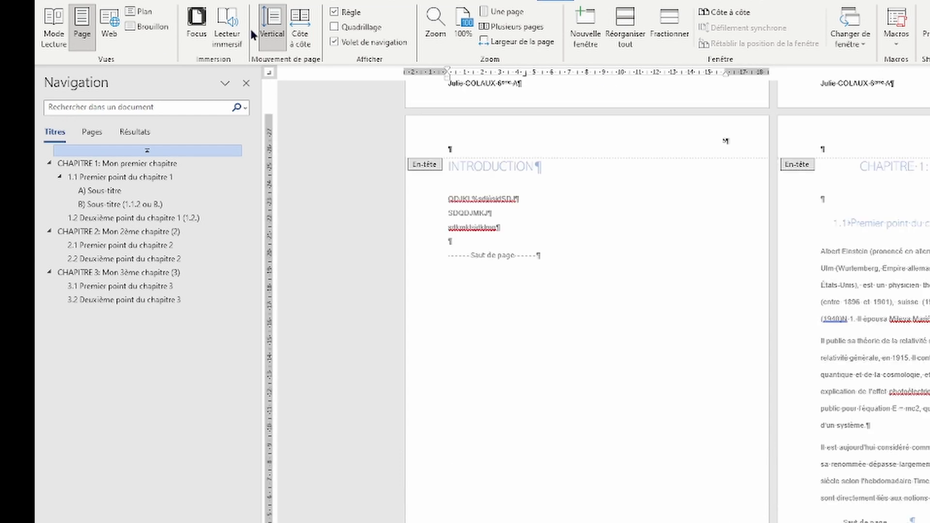
pyautogui.click(526, 76)
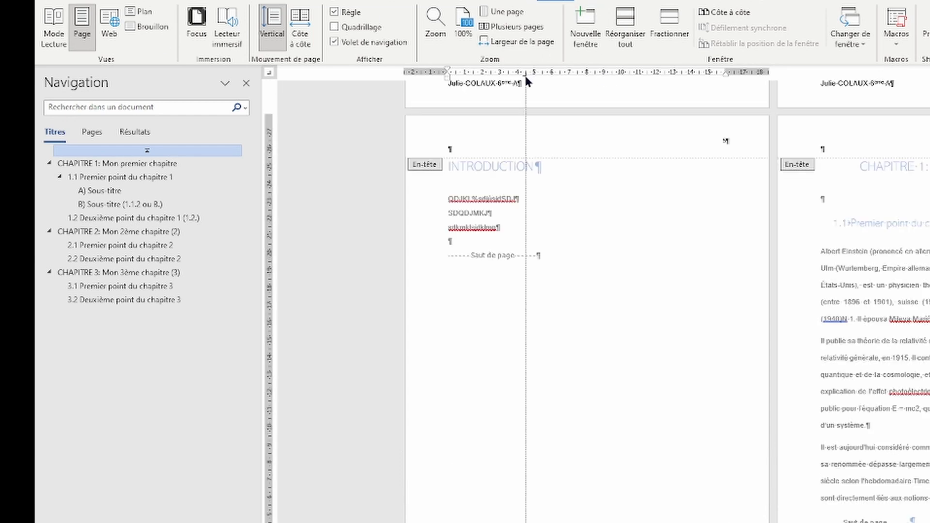
pyautogui.moveTo(525, 76); pyautogui.dragTo(726, 79)
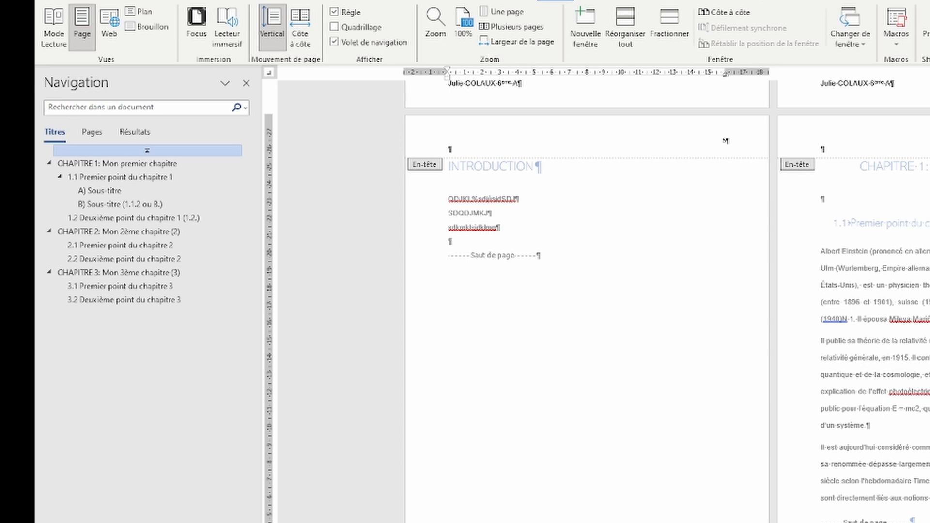
pyautogui.scroll(-1, 597, 301)
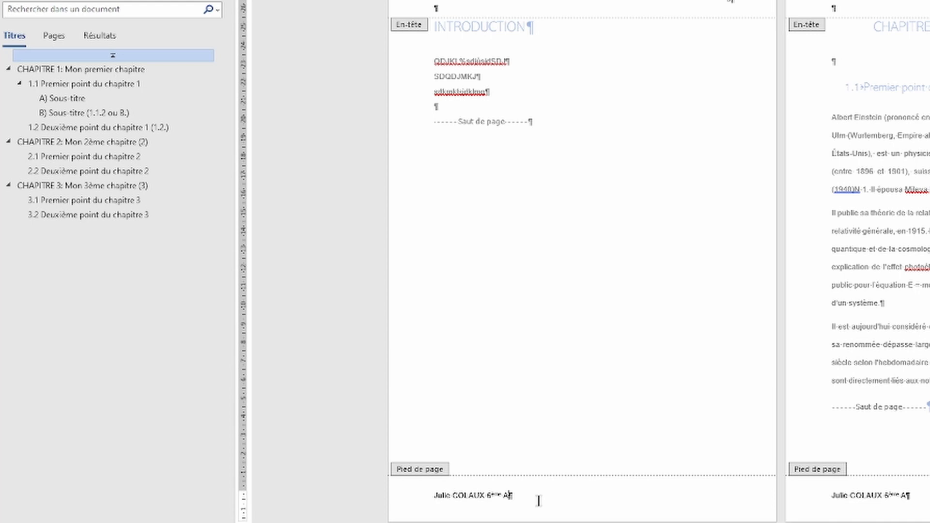
pyautogui.press('Tab')
pyautogui.write('2023-2024')
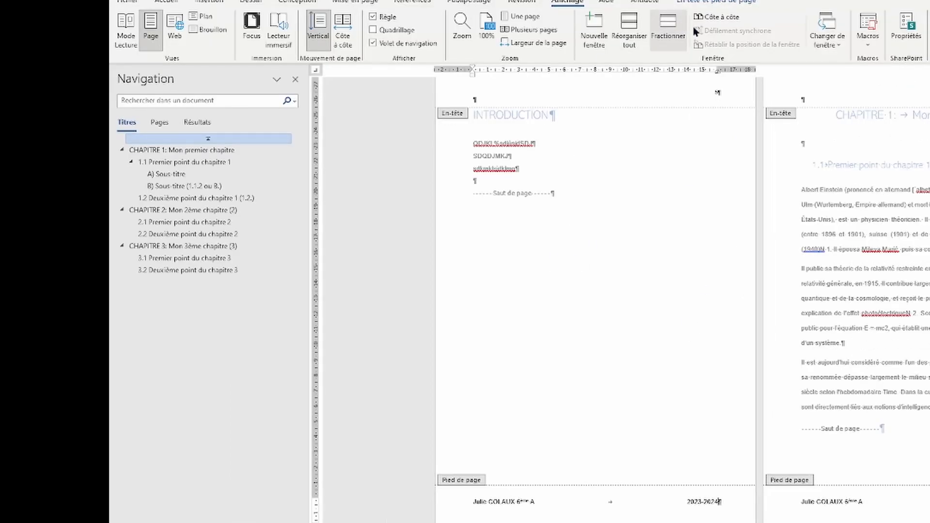
# Step: Close header and footer editing
pyautogui.click(706, 3)
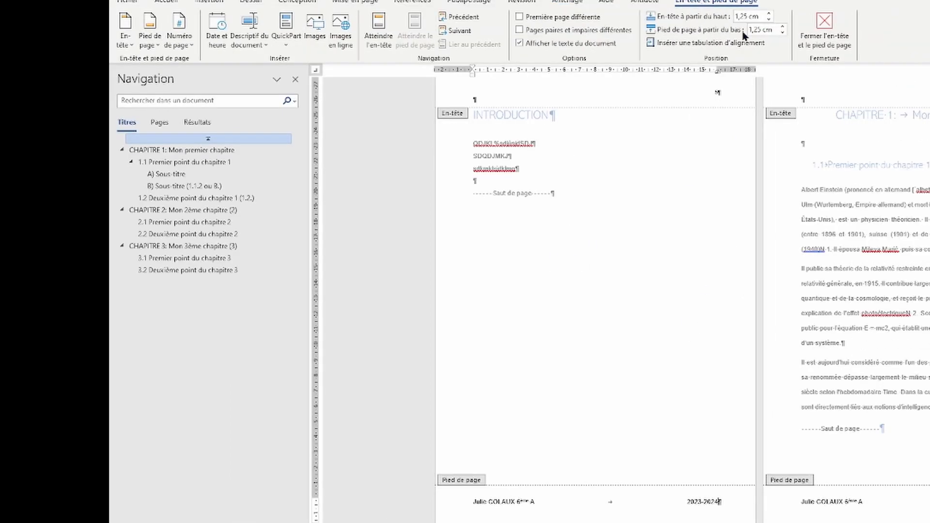
pyautogui.click(826, 24)
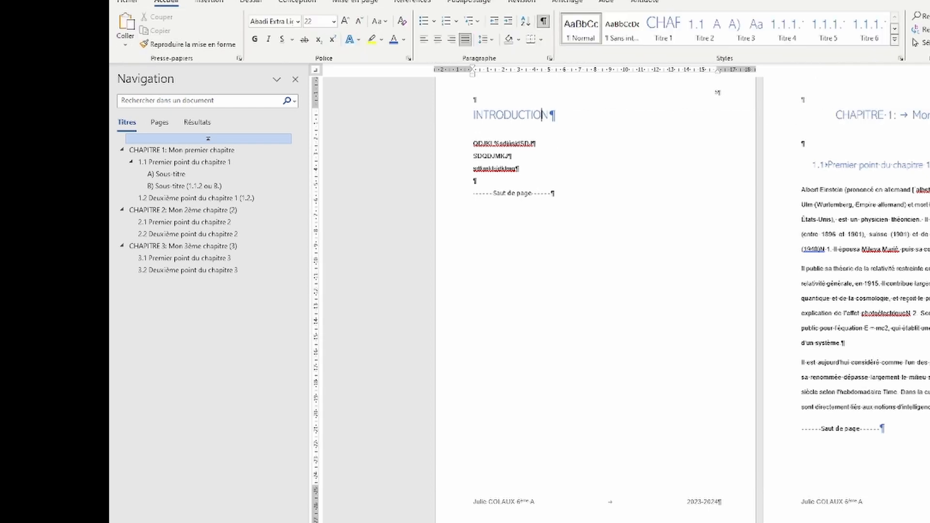
pyautogui.scroll(1, 478, 383)
pyautogui.scroll(5, 478, 375)
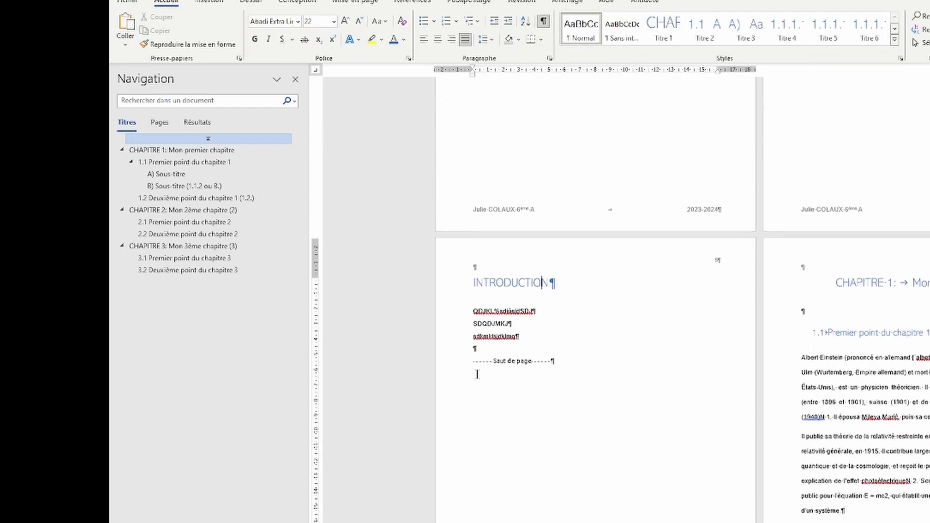
pyautogui.keyDown('ctrl'); pyautogui.scroll(-5, 563, 272); pyautogui.keyUp('ctrl')
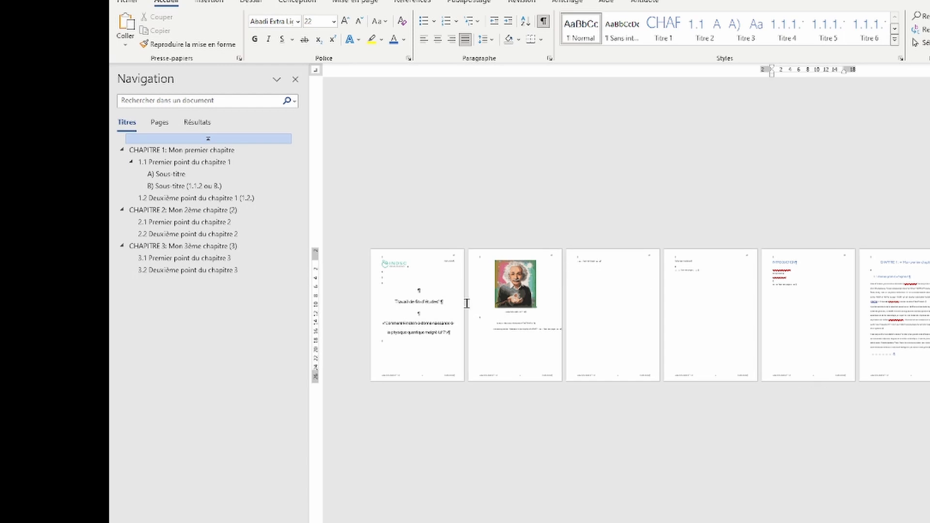
# Step: Go to the title page and check its footer with name, class and 2023-2024
pyautogui.click(429, 287)
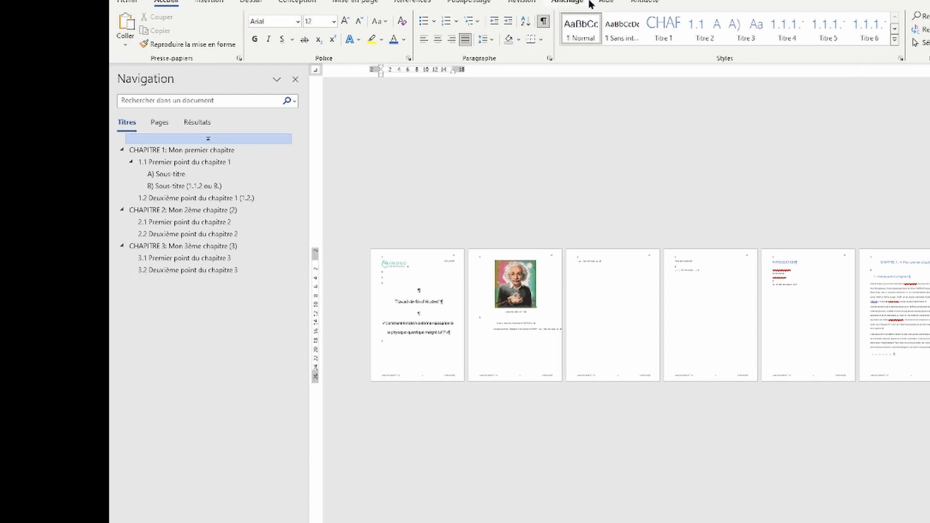
pyautogui.keyDown('ctrl'); pyautogui.scroll(5, 436, 305); pyautogui.keyUp('ctrl')
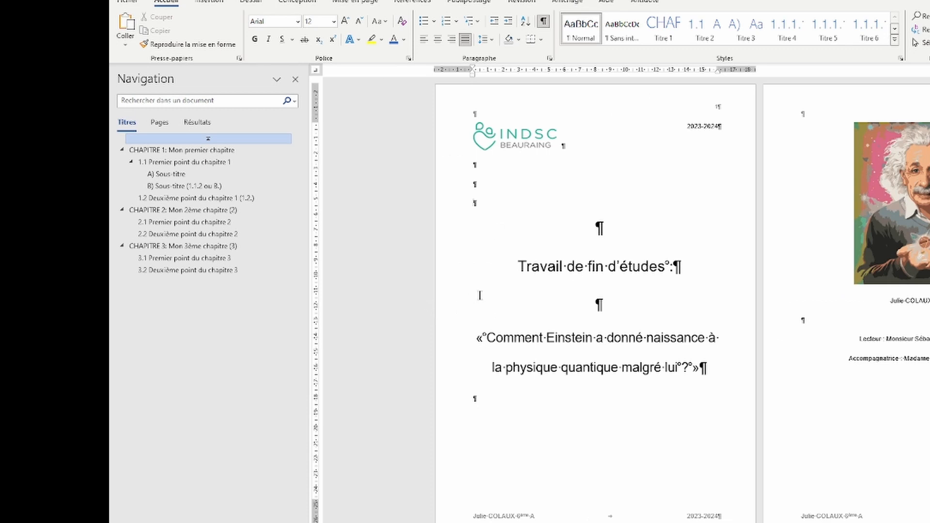
pyautogui.scroll(-1, 637, 330)
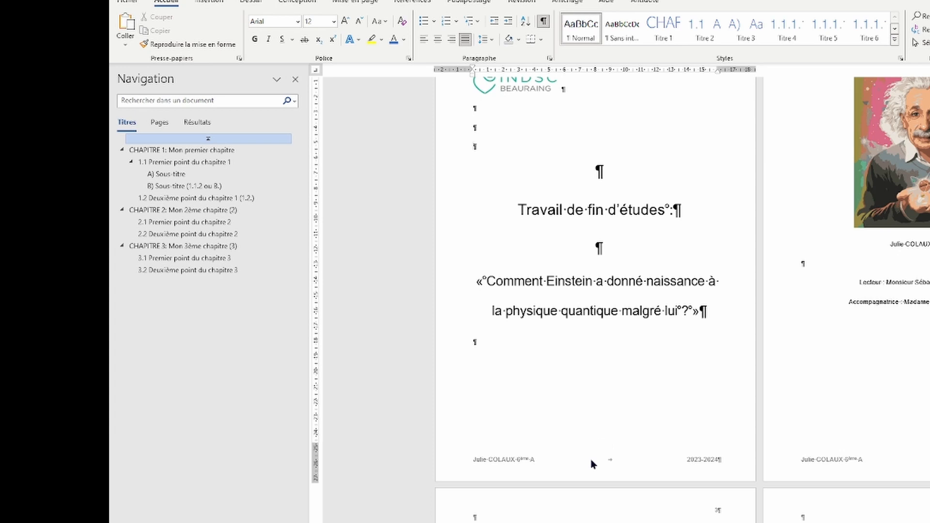
pyautogui.scroll(1, 545, 361)
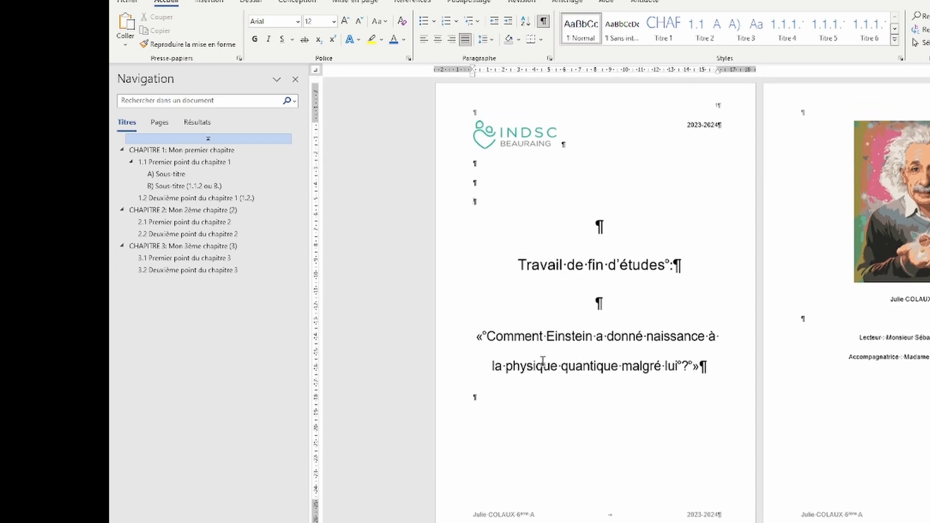
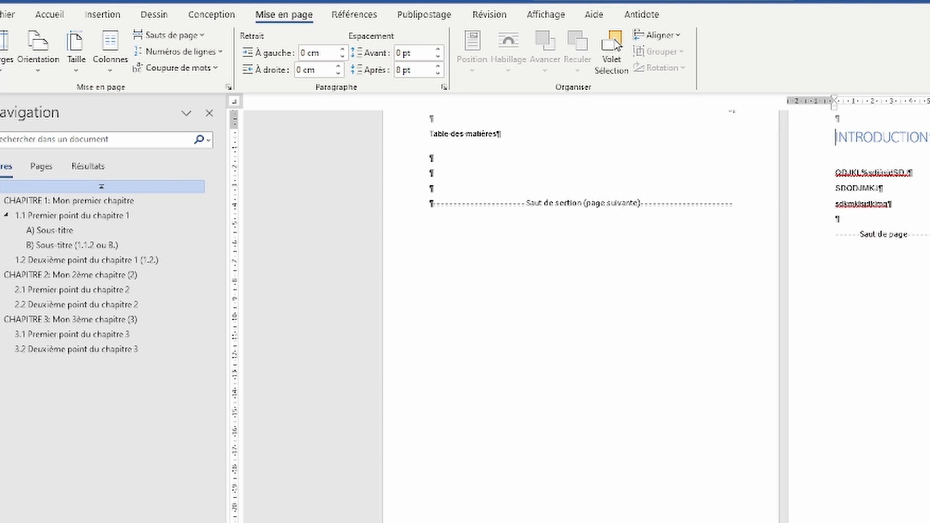
# Step: Open header editing on the Table des matières page in Section 2
pyautogui.doubleClick(581, 522)
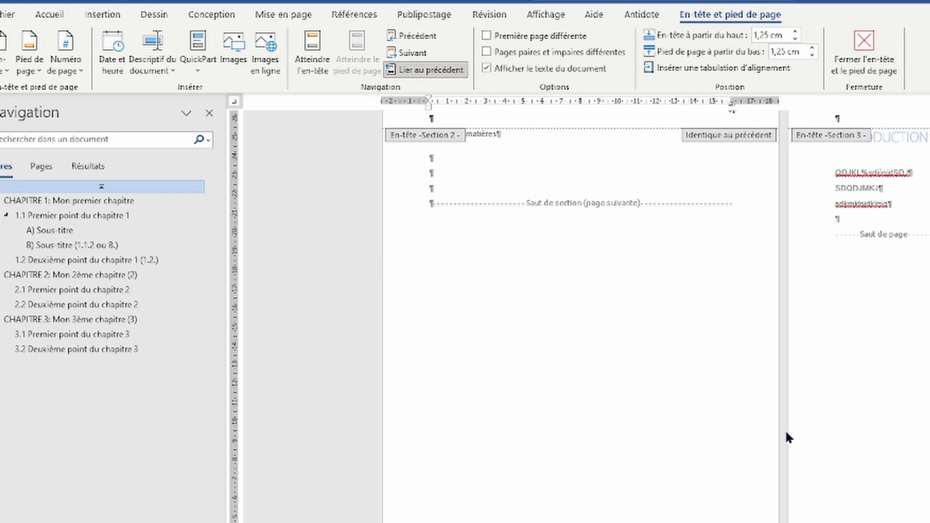
# Step: Inspect the headers and footers of the title and contents pages
pyautogui.scroll(8, 783, 418)
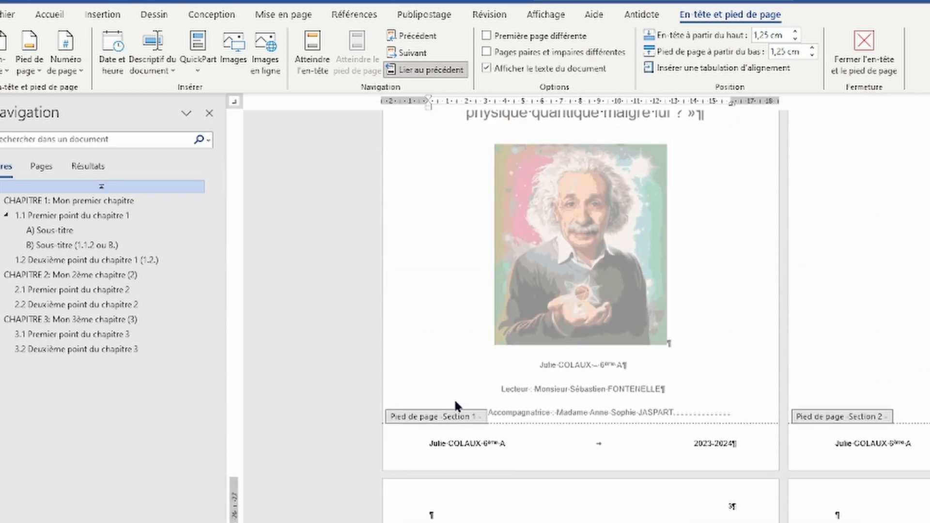
pyautogui.scroll(-9, 550, 414)
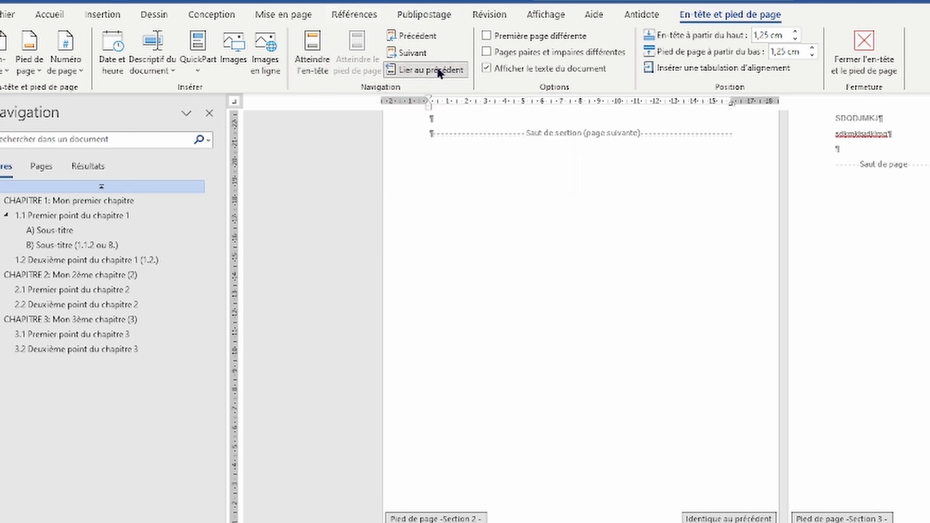
pyautogui.scroll(5, 706, 294)
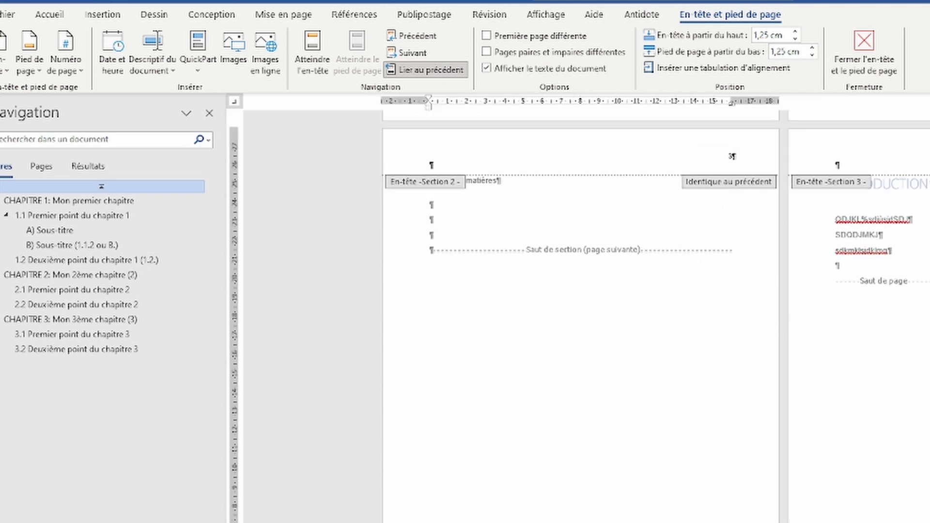
pyautogui.scroll(-1, 581, 300)
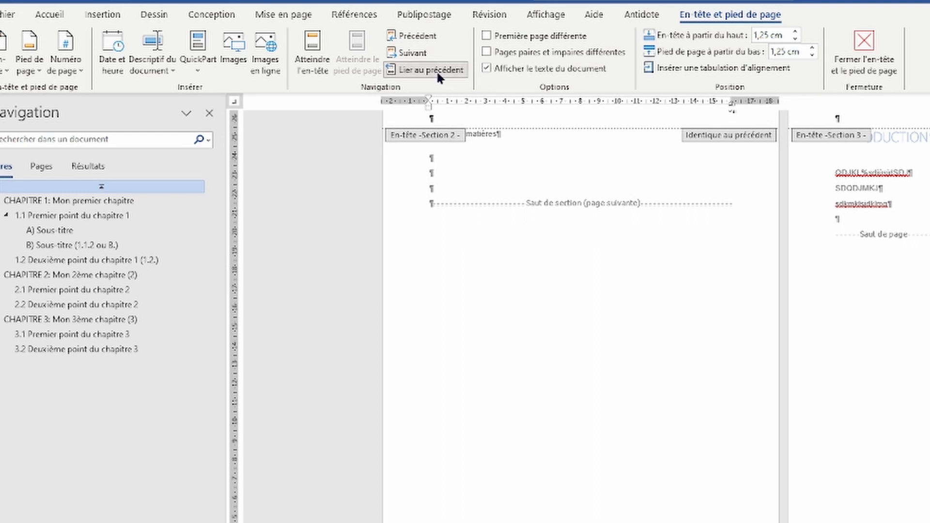
pyautogui.scroll(1, 327, 359)
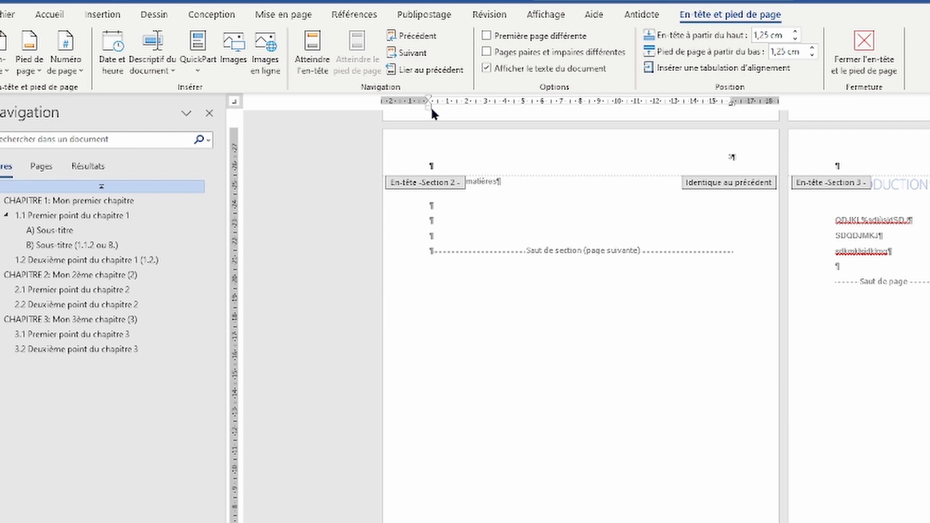
pyautogui.scroll(-1, 644, 392)
pyautogui.scroll(8, 645, 388)
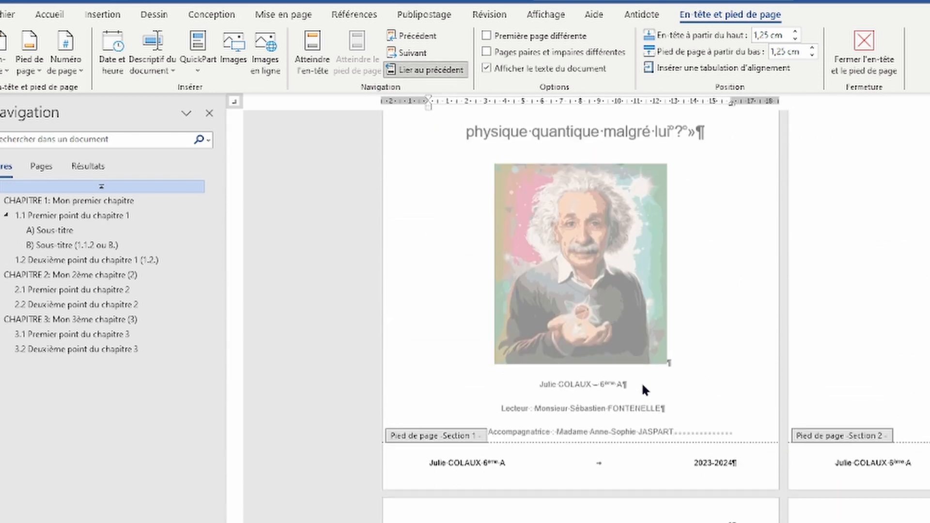
pyautogui.scroll(-7, 641, 382)
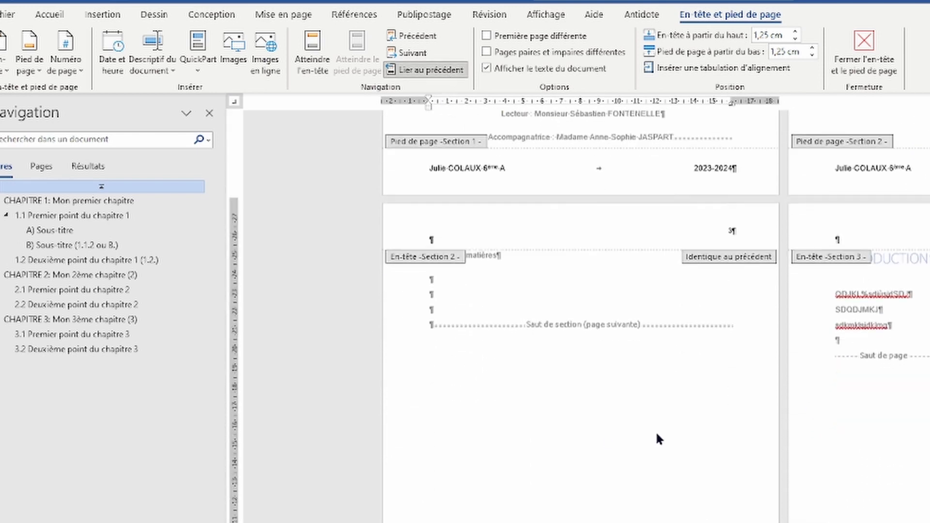
pyautogui.scroll(-1, 923, 366)
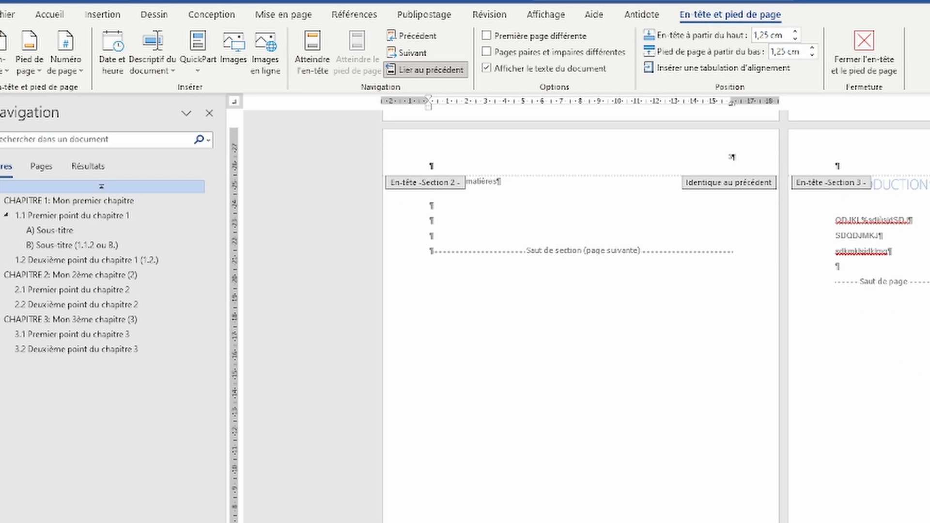
pyautogui.click(431, 71)
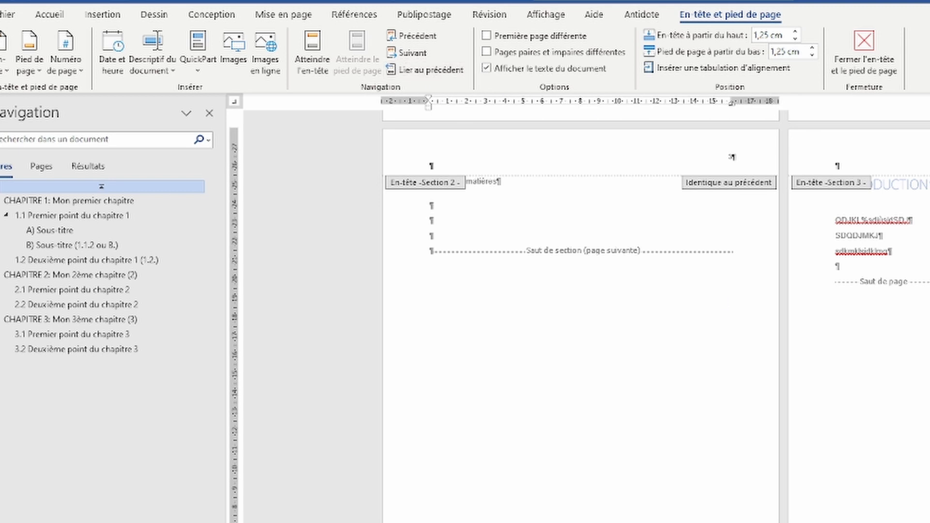
pyautogui.click(837, 522)
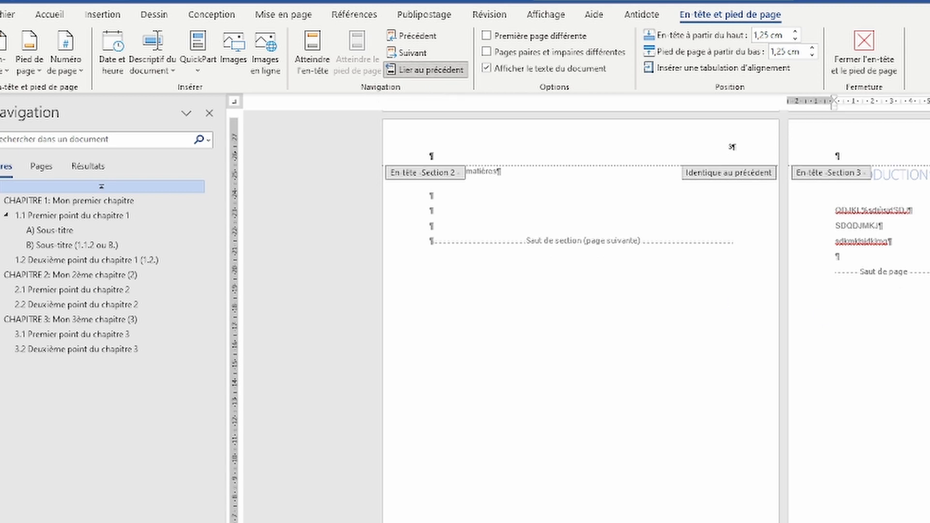
pyautogui.click(411, 69)
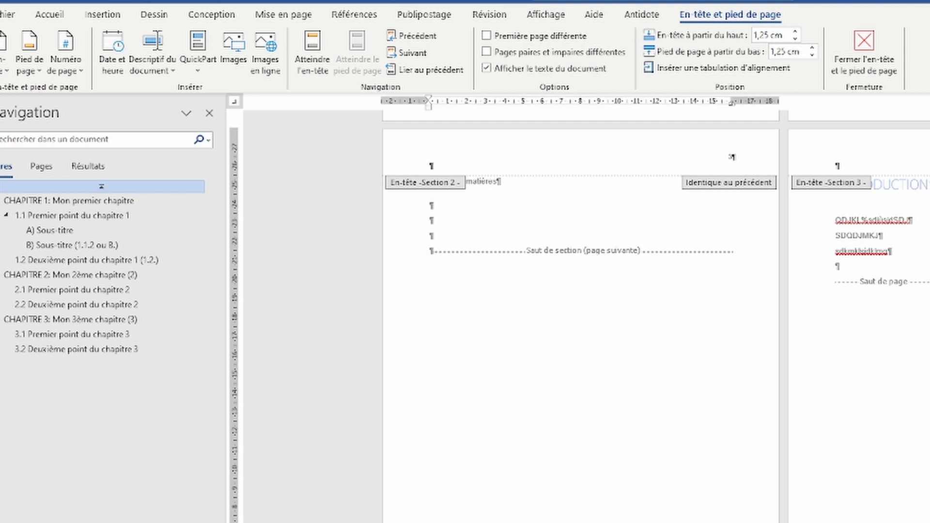
pyautogui.scroll(7, 625, 448)
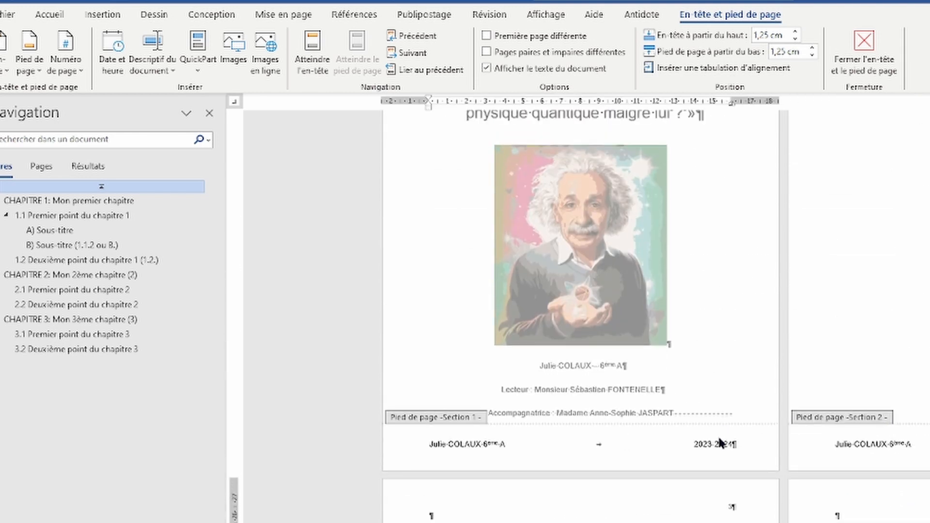
pyautogui.scroll(-7, 763, 365)
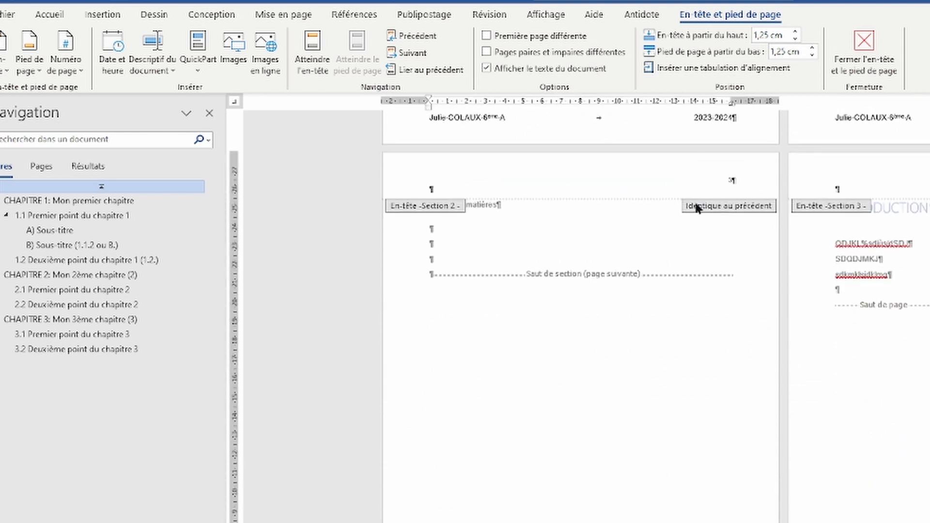
pyautogui.scroll(-2, 710, 471)
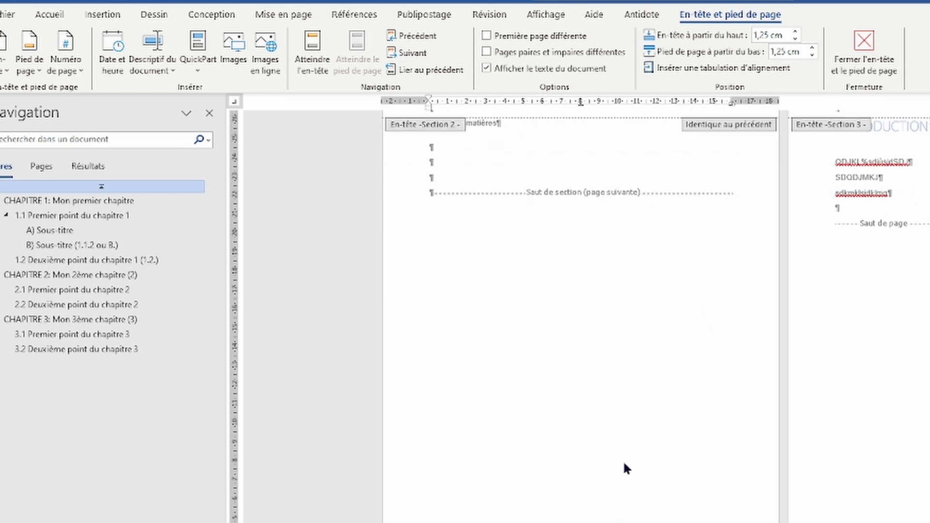
pyautogui.scroll(5, 623, 460)
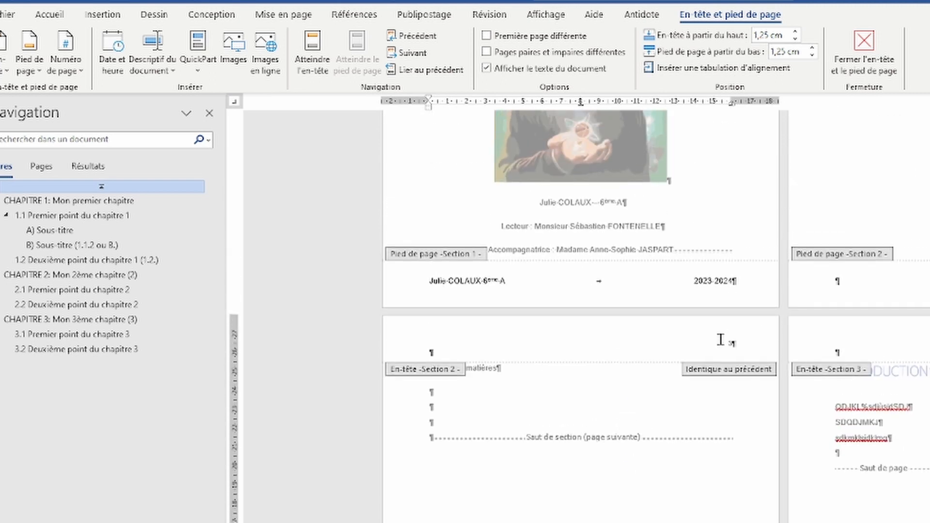
# Step: Delete the name, class and 2023-2024 text from the title page footer
pyautogui.click(743, 338)
pyautogui.scroll(2, 693, 412)
pyautogui.scroll(3, 669, 393)
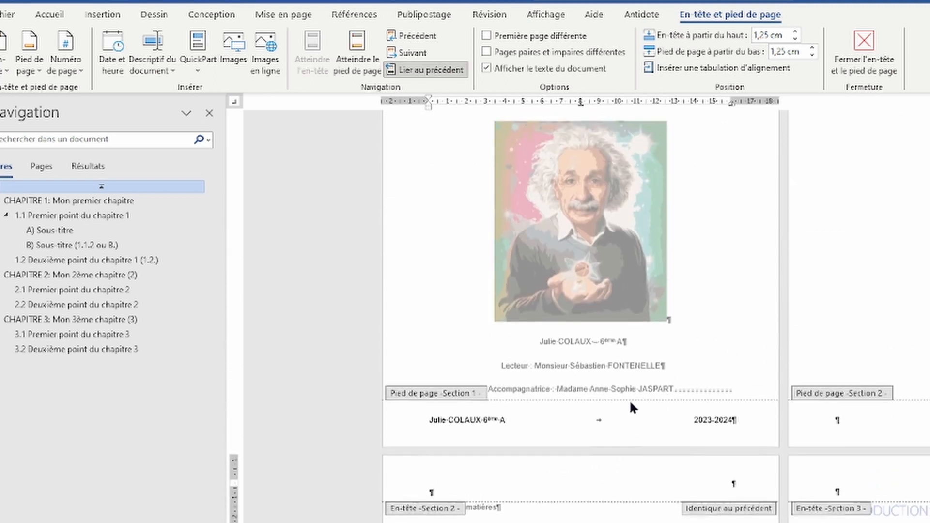
pyautogui.moveTo(423, 514); pyautogui.dragTo(739, 514)
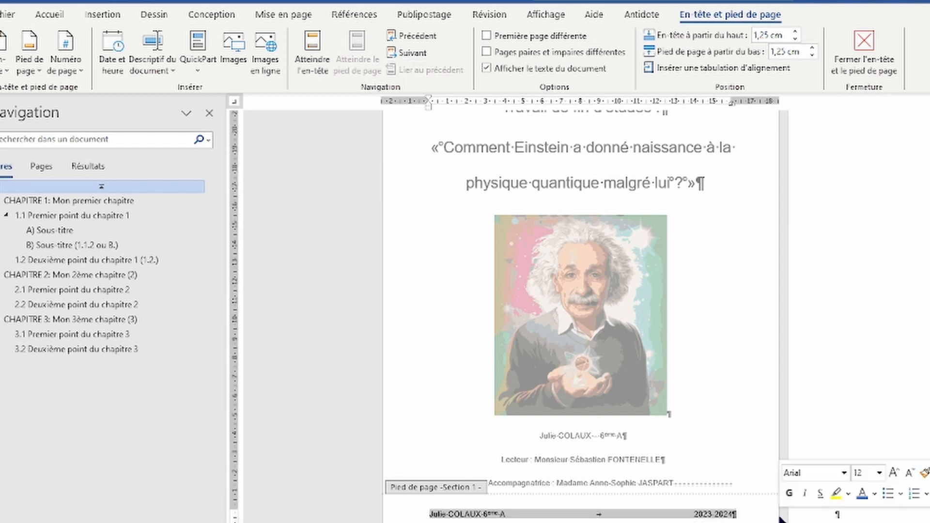
pyautogui.press('Delete')
# Step: Close header and footer editing
pyautogui.scroll(3, 644, 349)
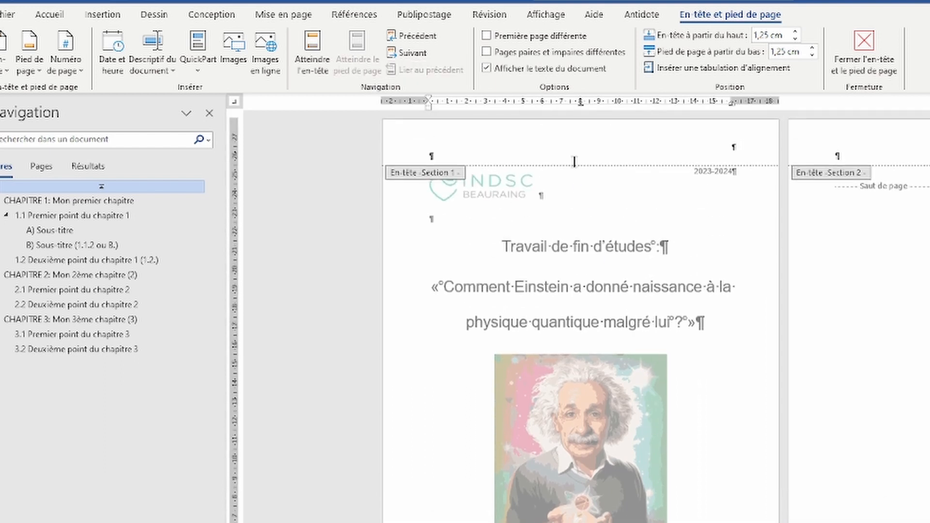
pyautogui.click(725, 148)
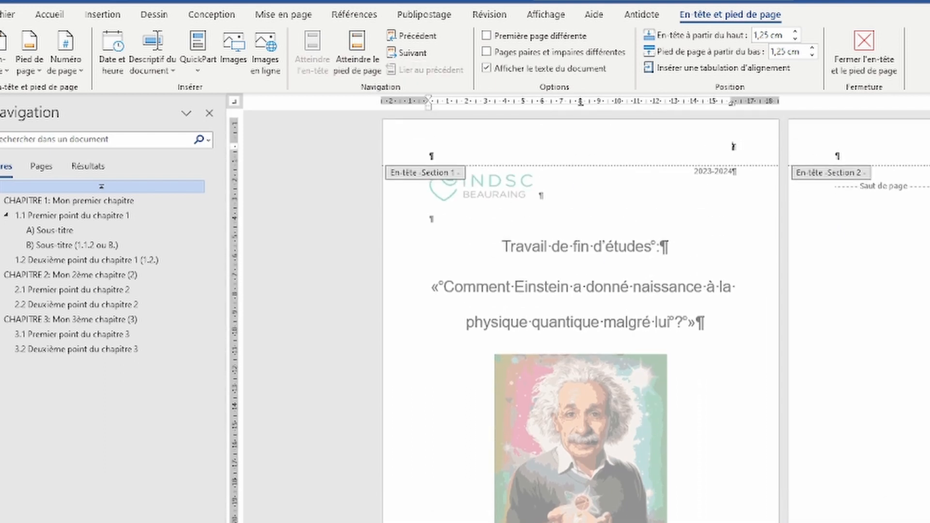
pyautogui.scroll(-2, 582, 315)
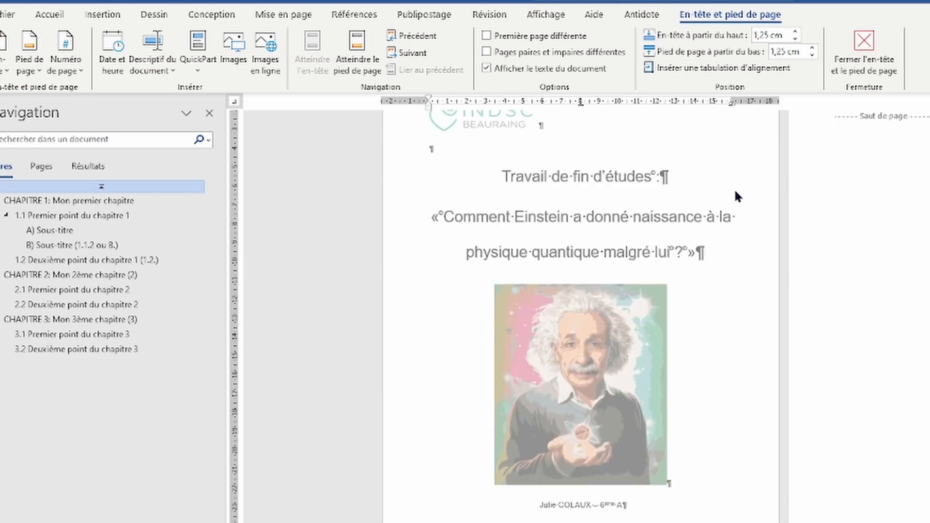
pyautogui.click(868, 50)
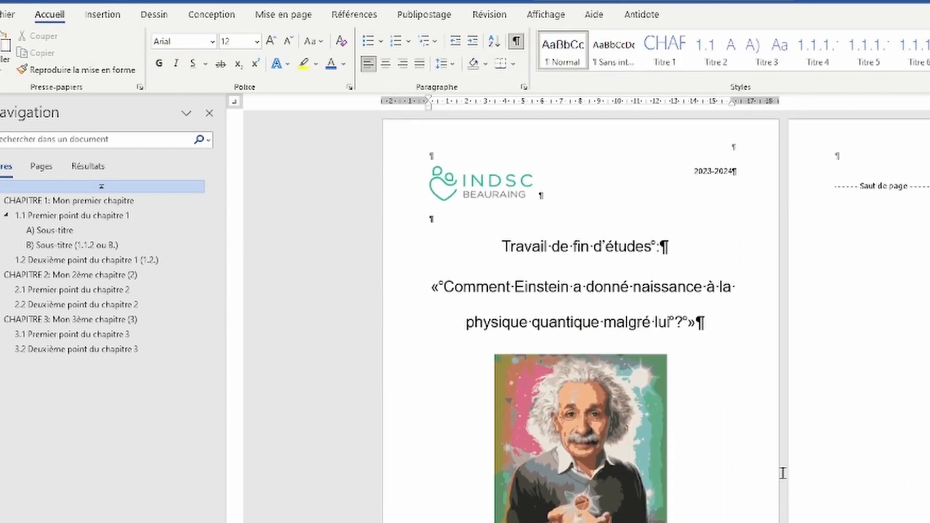
# Step: Hide the formatting marks and scroll through the thesis
pyautogui.click(517, 41)
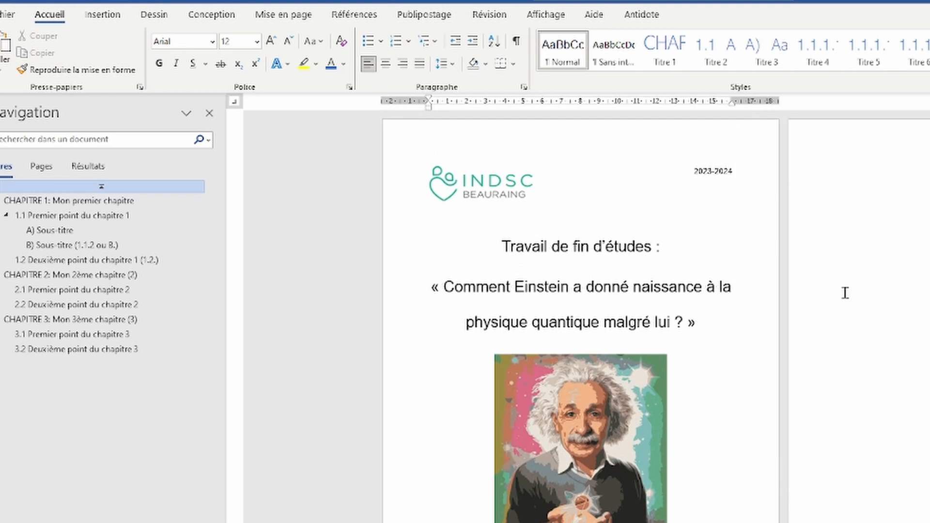
pyautogui.scroll(-2, 845, 293)
pyautogui.scroll(-10, 897, 415)
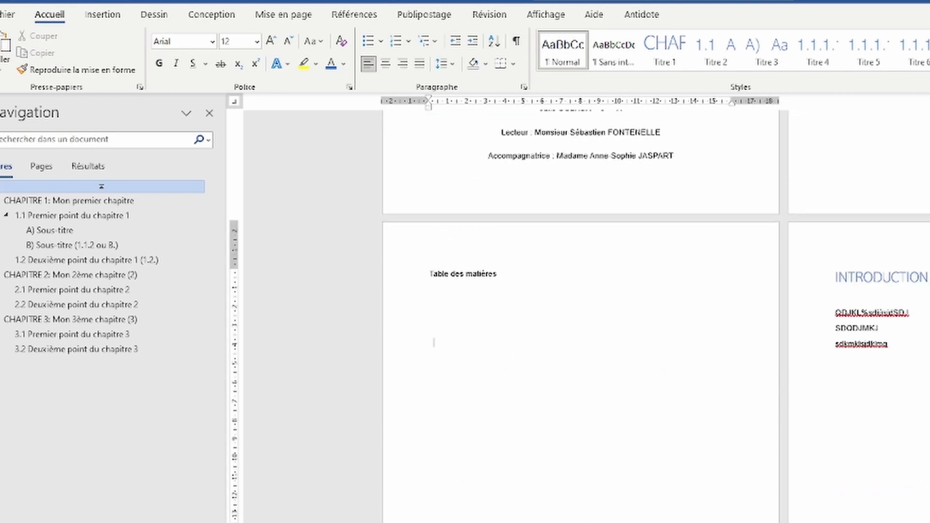
pyautogui.scroll(-1, 924, 255)
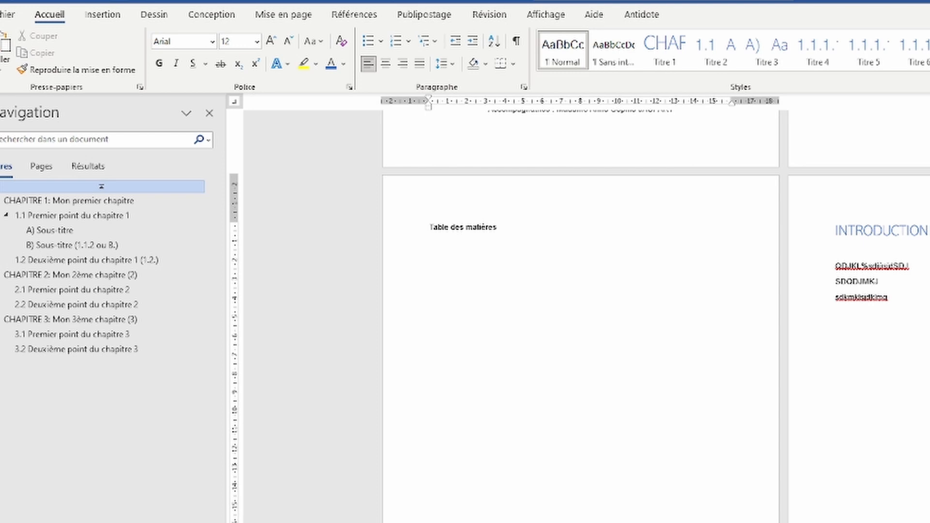
pyautogui.scroll(-8, 581, 315)
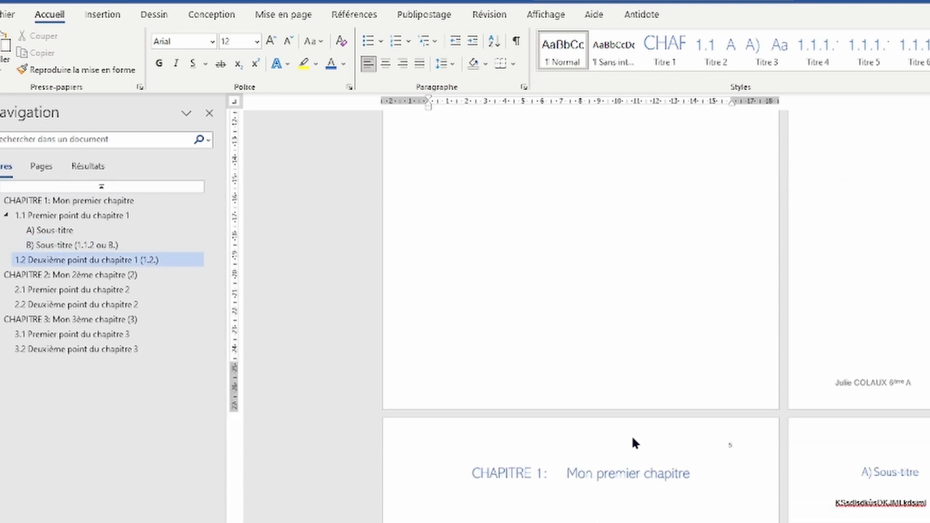
# Step: Open the Fichier backstage view
pyautogui.scroll(2, 632, 438)
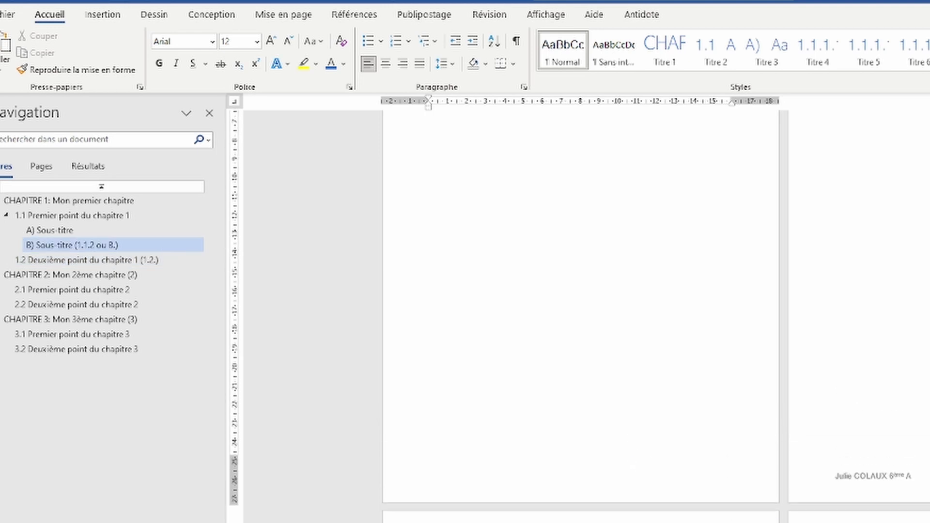
pyautogui.scroll(10, 903, 493)
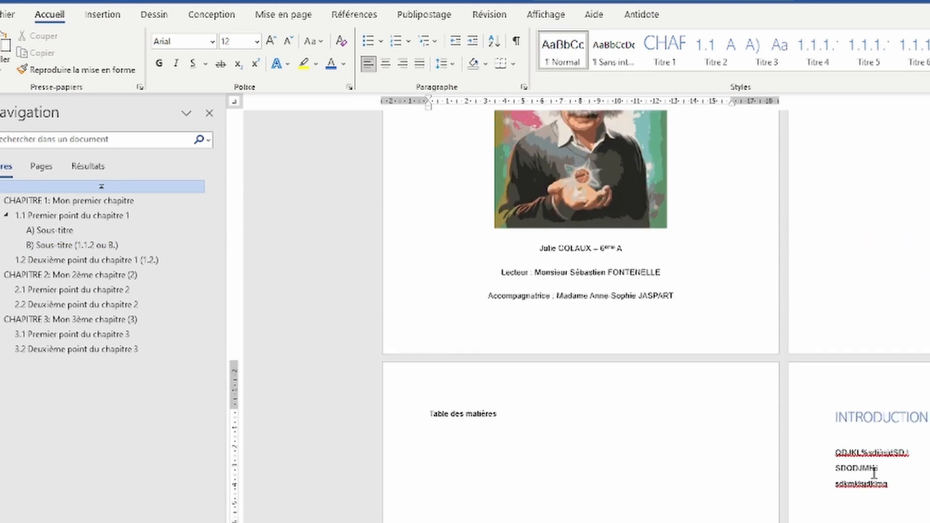
pyautogui.scroll(-3, 874, 472)
pyautogui.scroll(-3, 867, 484)
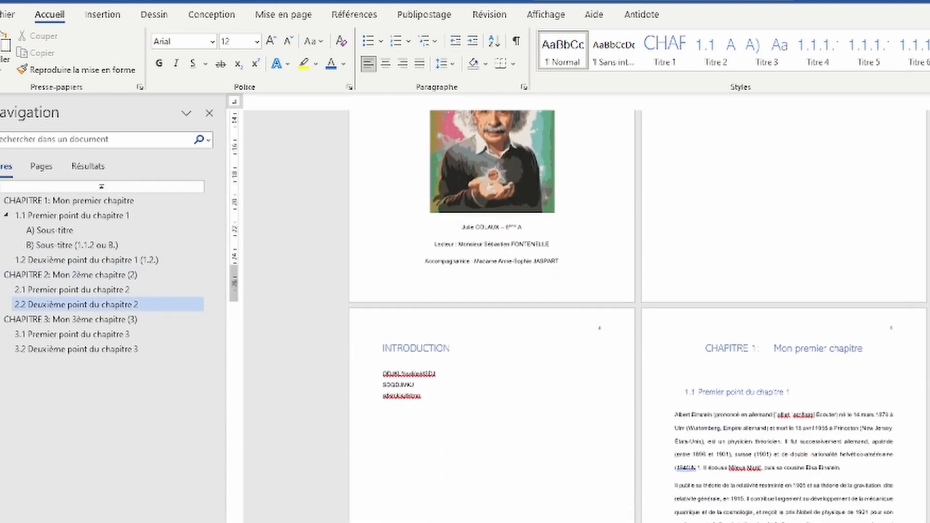
pyautogui.scroll(-3, 579, 315)
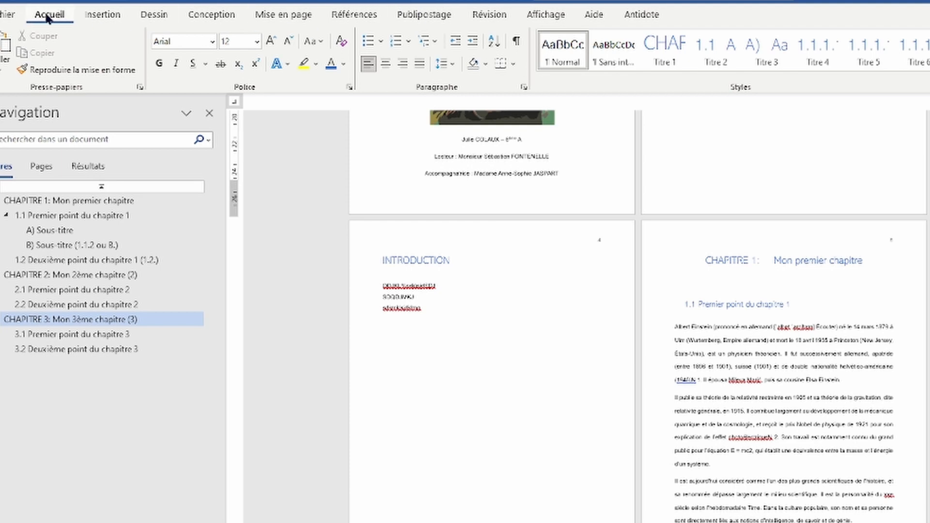
pyautogui.click(12, 15)
# Step: Under Save As > Ce PC, set the file type to Document Word (*.docx)
pyautogui.click(38, 245)
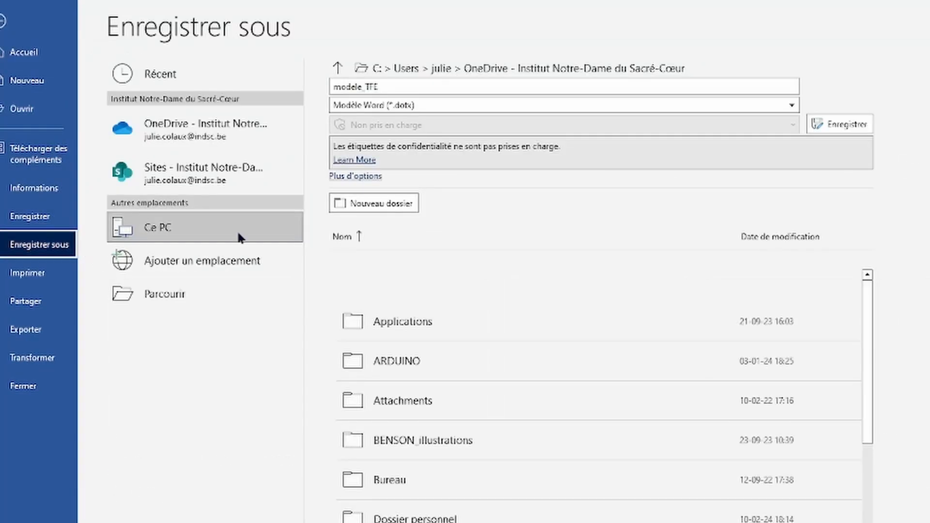
pyautogui.click(430, 104)
pyautogui.click(421, 121)
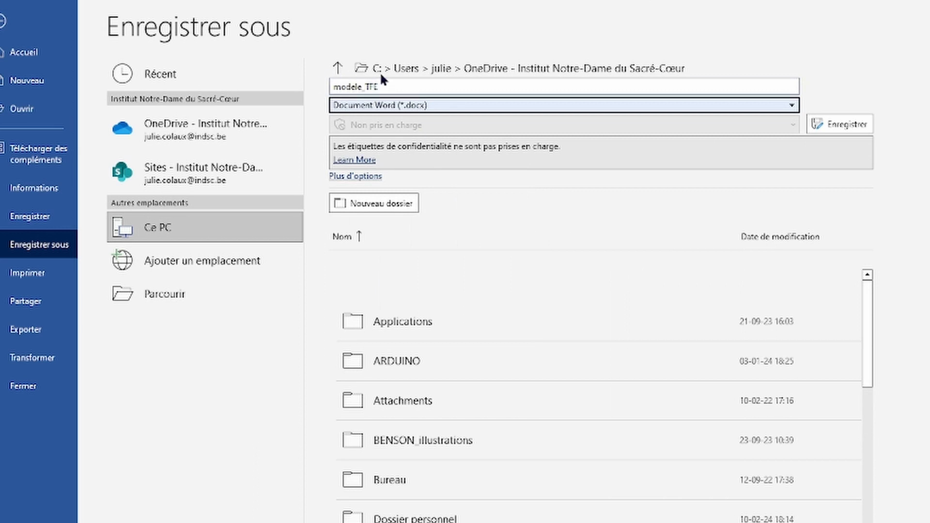
# Step: Return to the document at page-width zoom, with the caret in the Table des matières heading
pyautogui.click(2, 24)
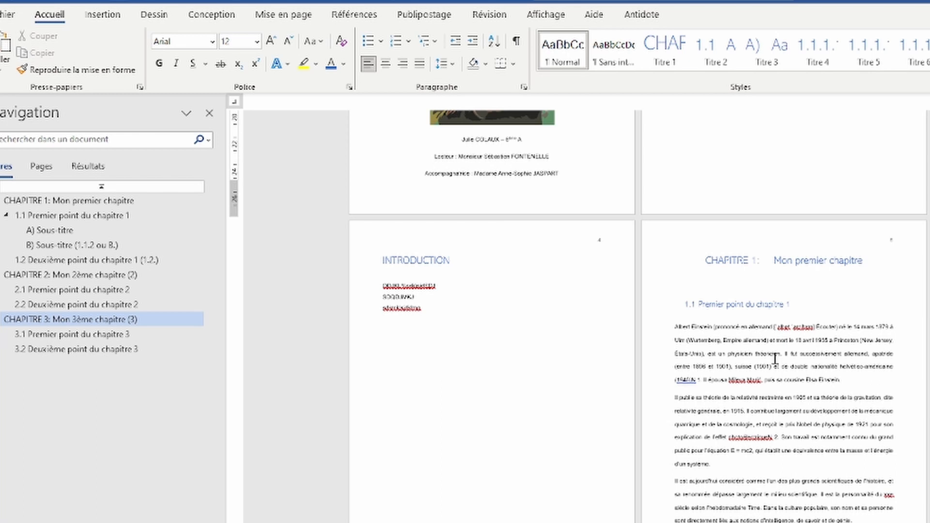
pyautogui.scroll(6, 780, 367)
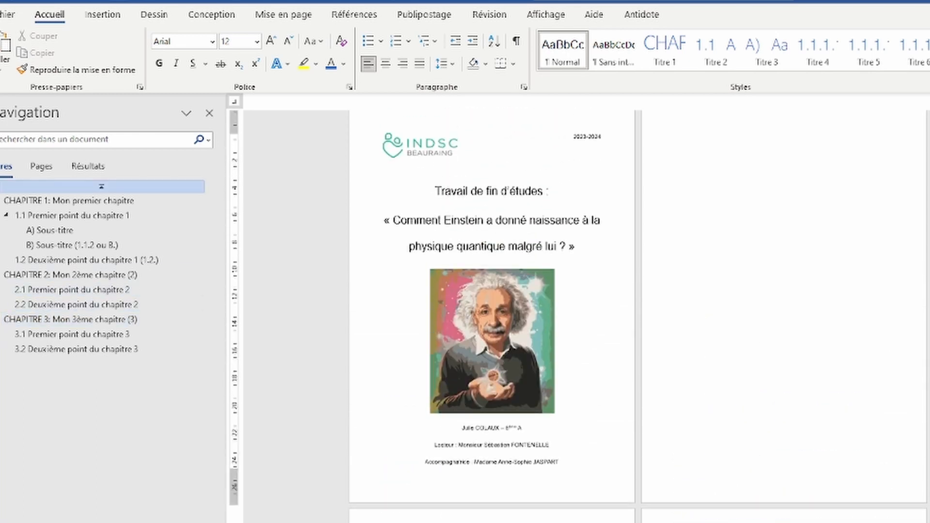
pyautogui.scroll(1, 578, 316)
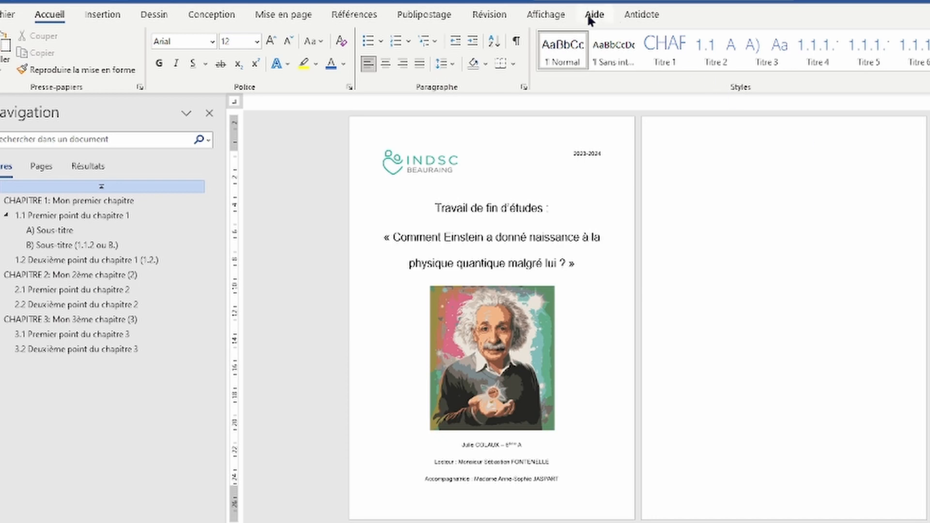
pyautogui.click(546, 14)
pyautogui.click(485, 68)
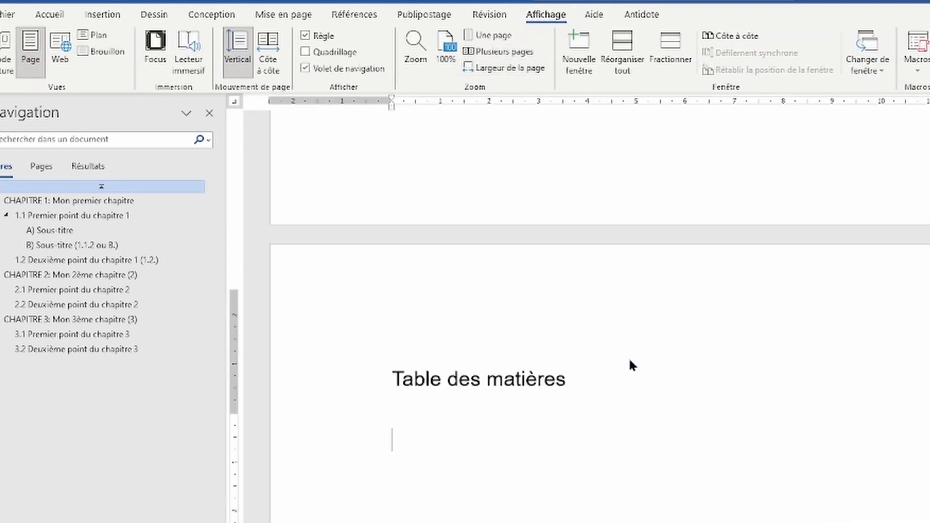
pyautogui.click(403, 428)
# Step: Insert Table automatique 1 from Références after the Table des matières heading
pyautogui.scroll(-3, 405, 362)
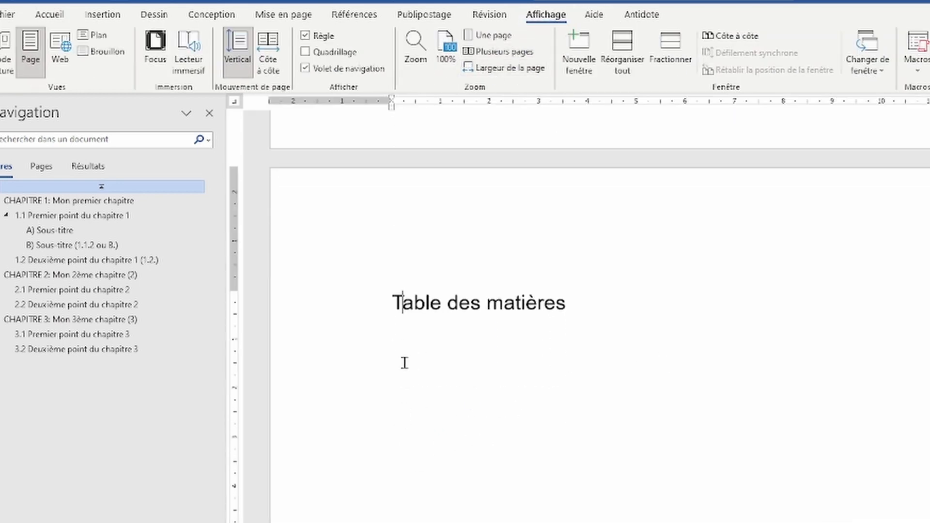
pyautogui.press('End')
pyautogui.click(355, 15)
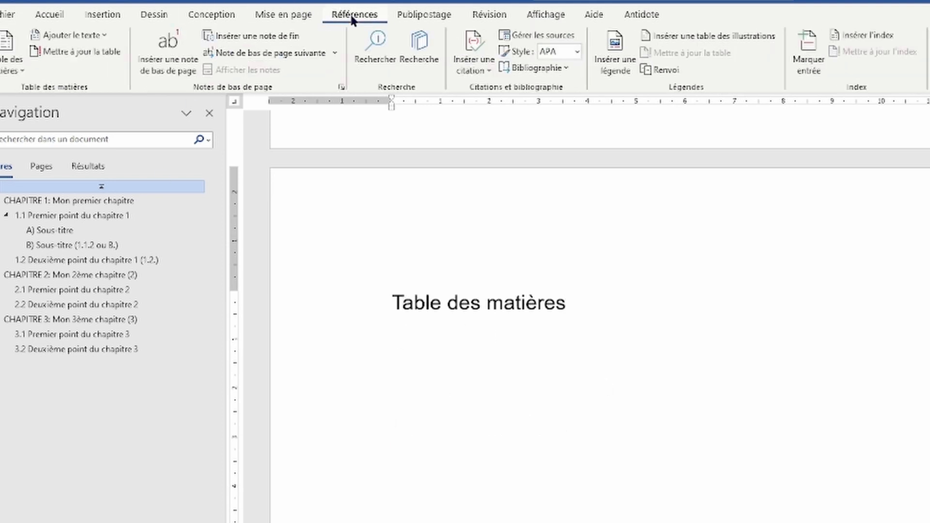
pyautogui.click(12, 60)
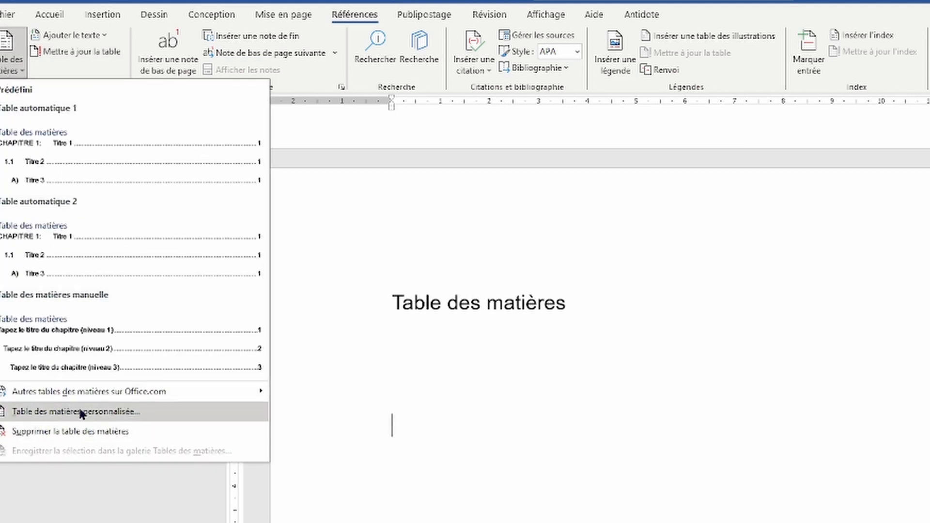
pyautogui.click(115, 167)
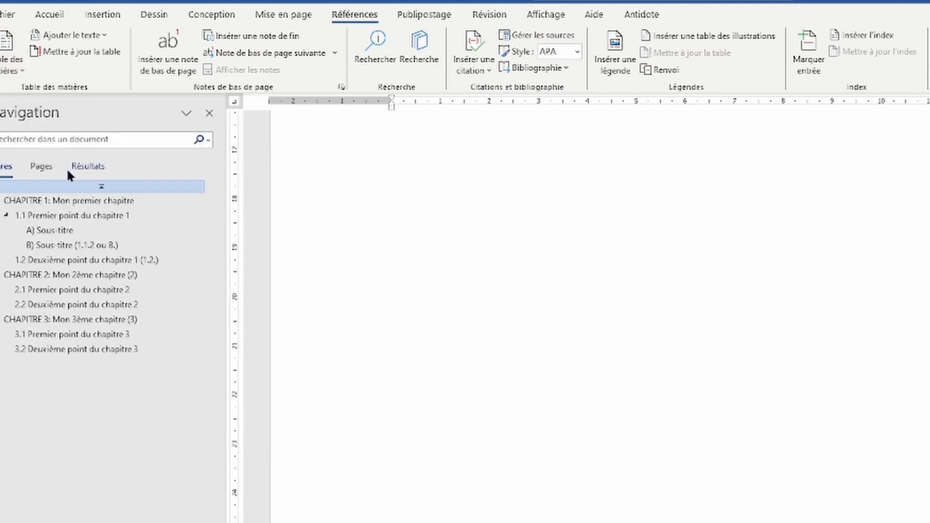
pyautogui.scroll(10, 685, 328)
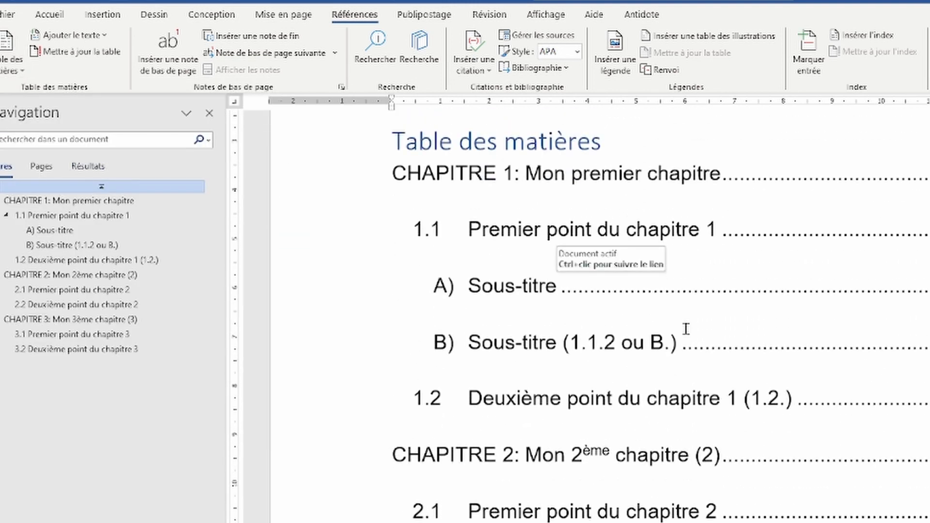
pyautogui.keyDown('ctrl'); pyautogui.scroll(-5, 679, 323); pyautogui.keyUp('ctrl')
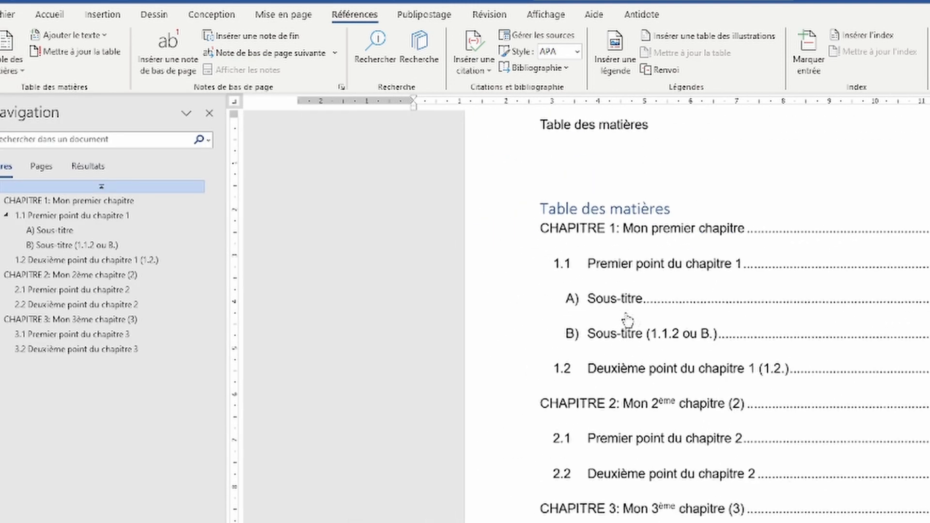
pyautogui.scroll(2, 668, 213)
pyautogui.click(536, 202)
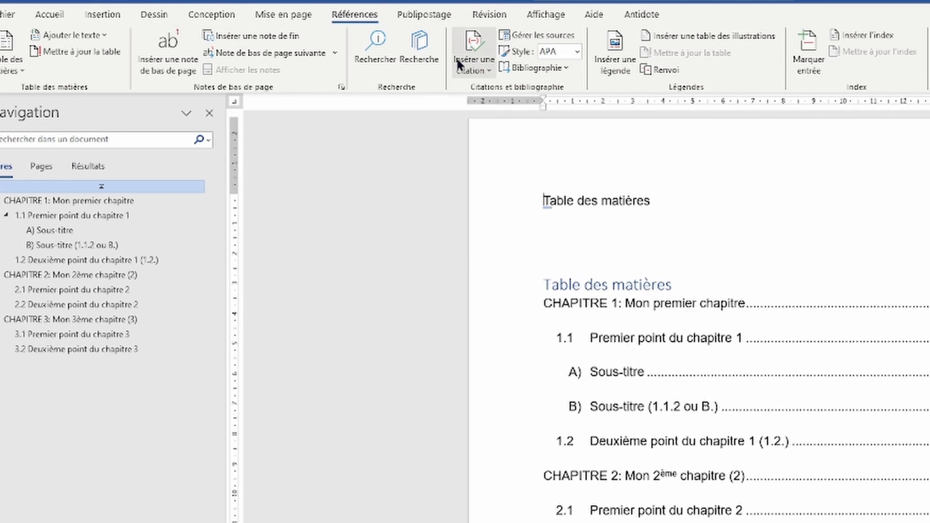
# Step: Show formatting marks and delete the duplicate plain Table des matières line
pyautogui.click(50, 14)
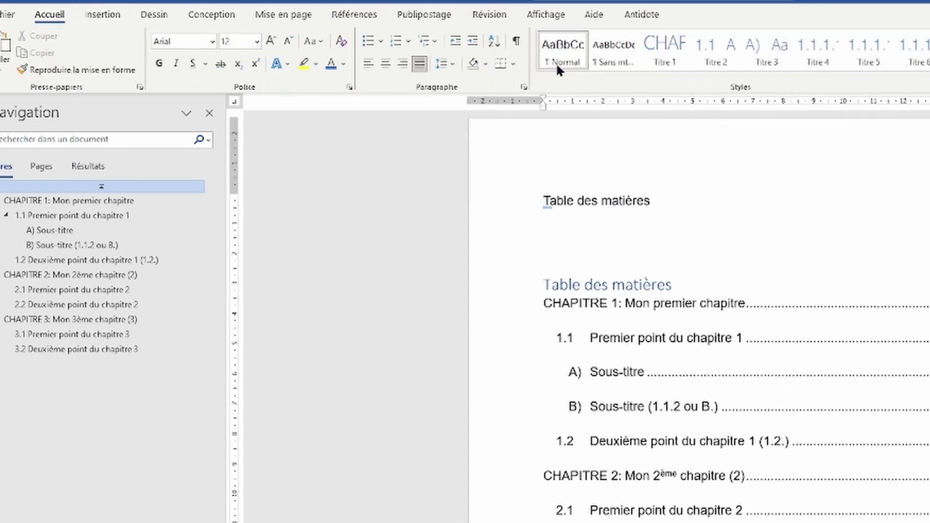
pyautogui.click(515, 42)
pyautogui.moveTo(542, 201); pyautogui.dragTo(662, 199)
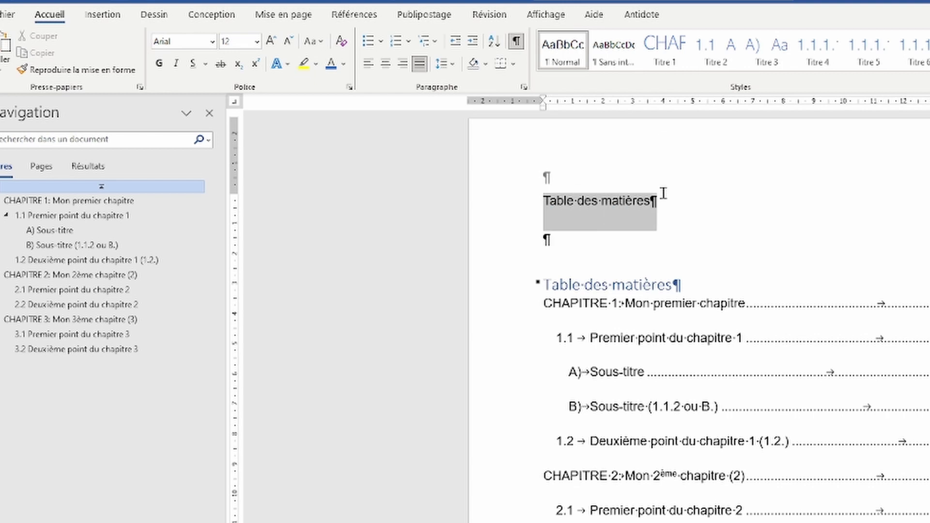
pyautogui.press('Delete')
pyautogui.press('Delete')
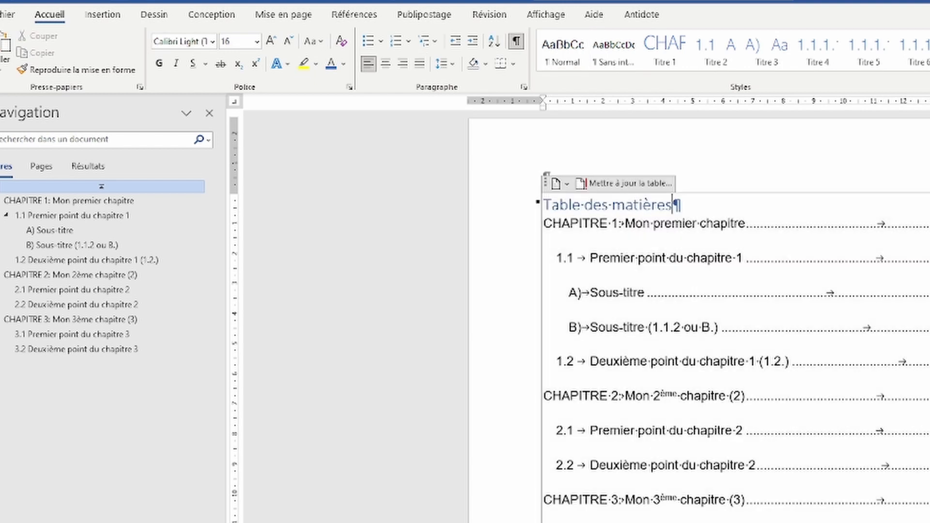
pyautogui.press('Return')
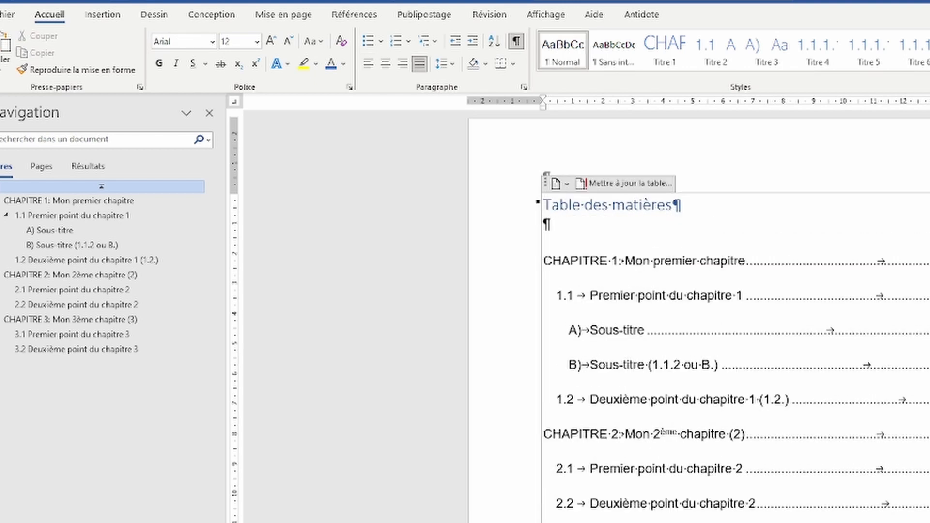
# Step: Add an INTRODUCTION line above CHAPITRE 1 in the contents
pyautogui.click(546, 259)
pyautogui.press('Return')
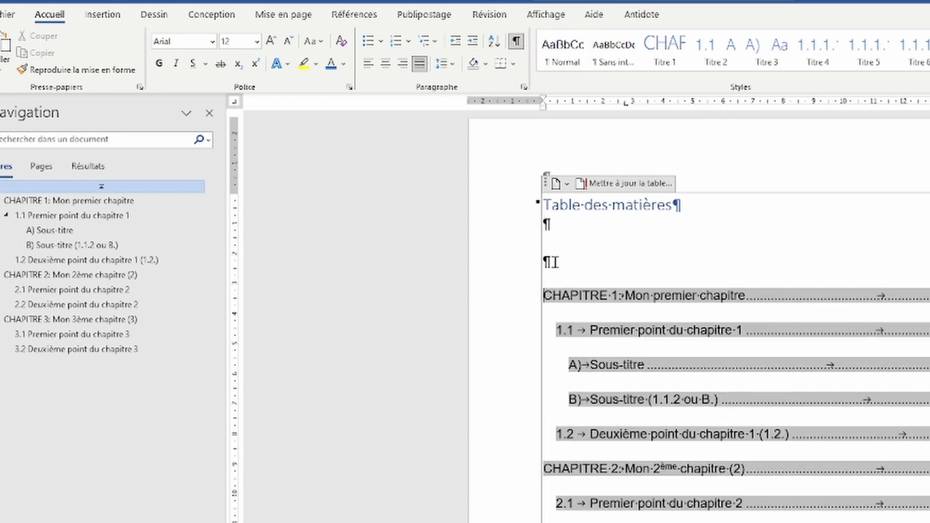
pyautogui.press('Up')
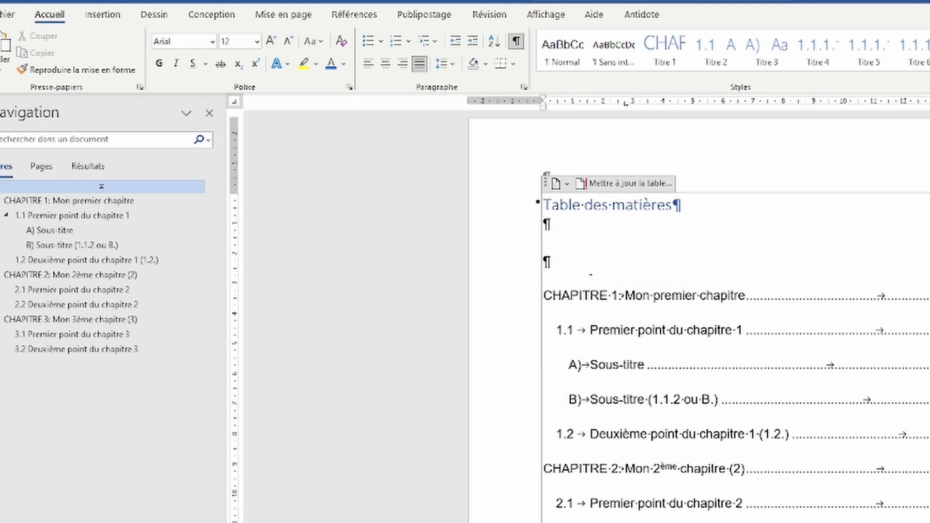
pyautogui.write('INTRODUCTION')
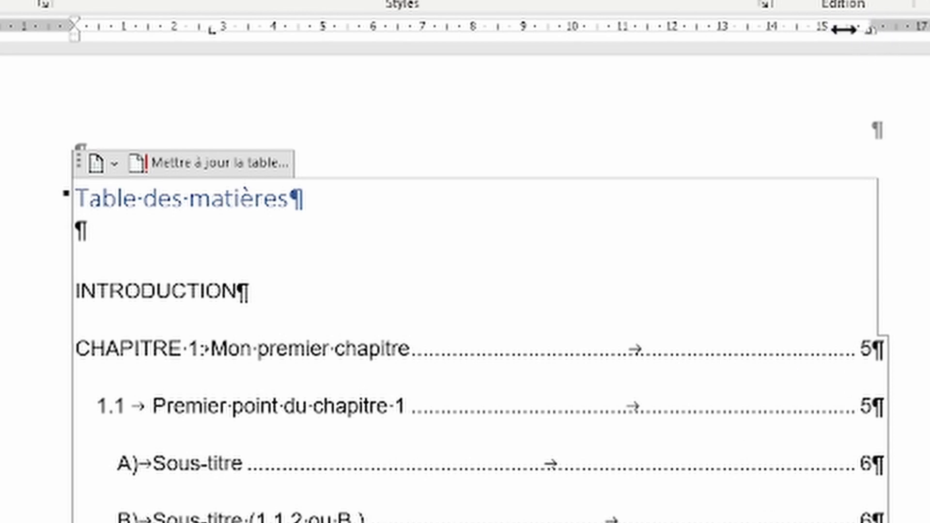
# Step: Add a tab after INTRODUCTION so a dotted leader runs to the right margin
pyautogui.press('Tab')
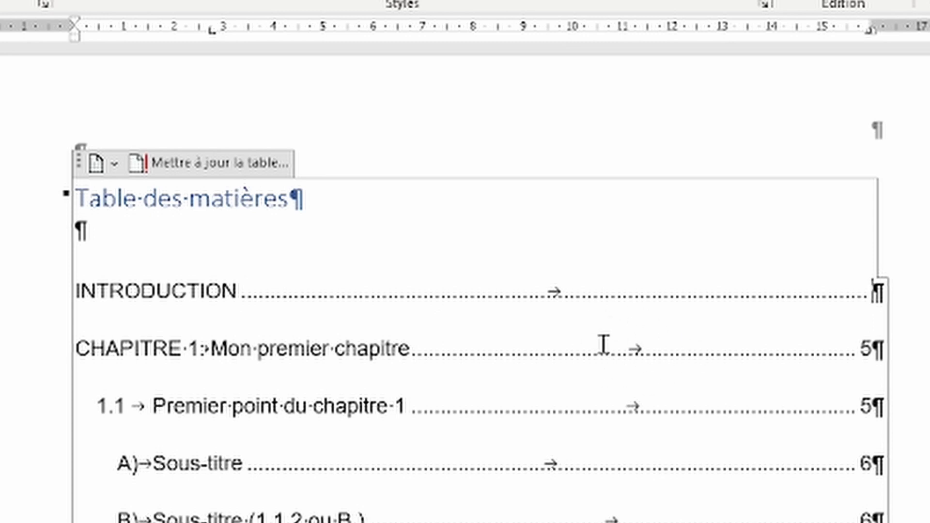
pyautogui.click(71, 346)
pyautogui.click(871, 293)
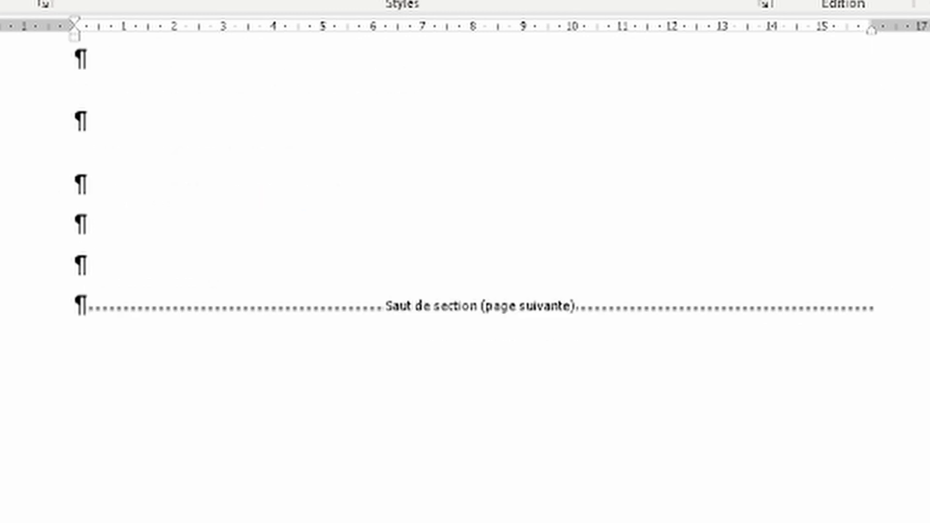
# Step: Insert a page break before B) Sous-titre to move it onto a new page
pyautogui.scroll(-1, 475, 281)
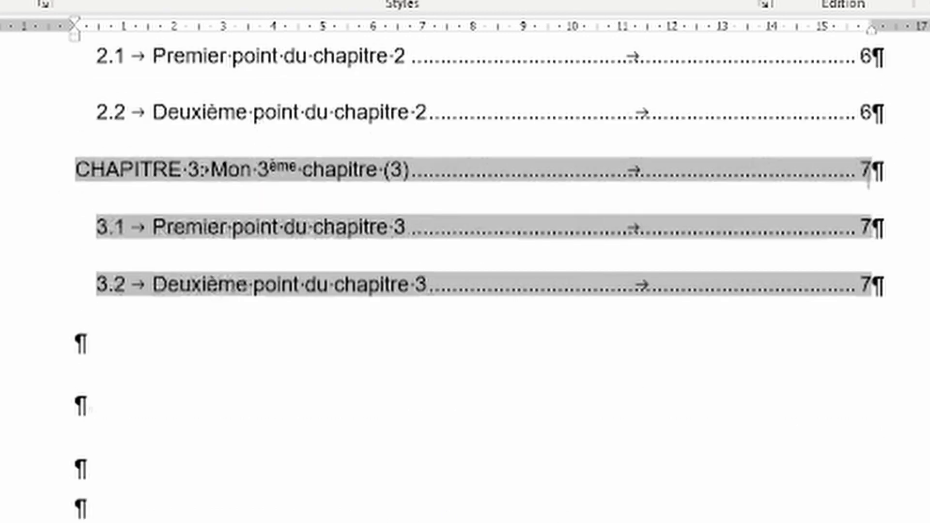
pyautogui.scroll(2, 475, 281)
pyautogui.scroll(3, 475, 281)
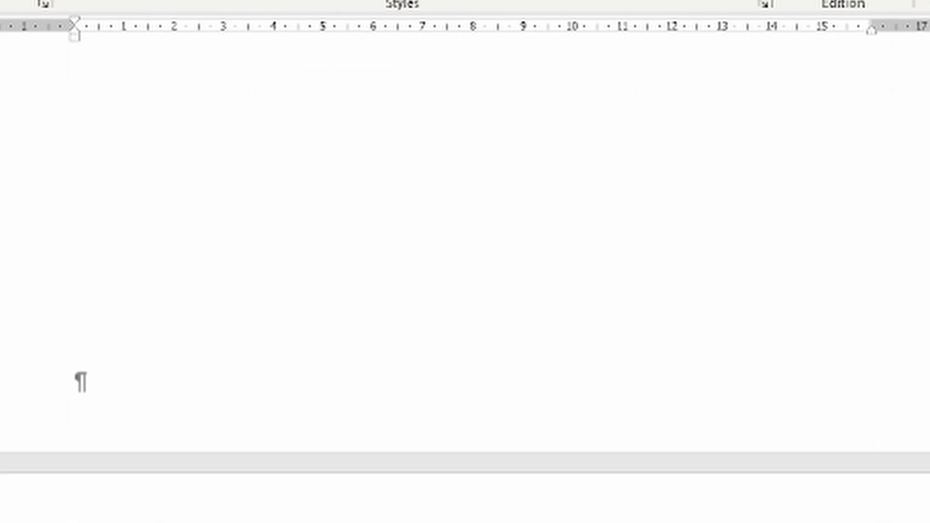
pyautogui.scroll(-2, 474, 281)
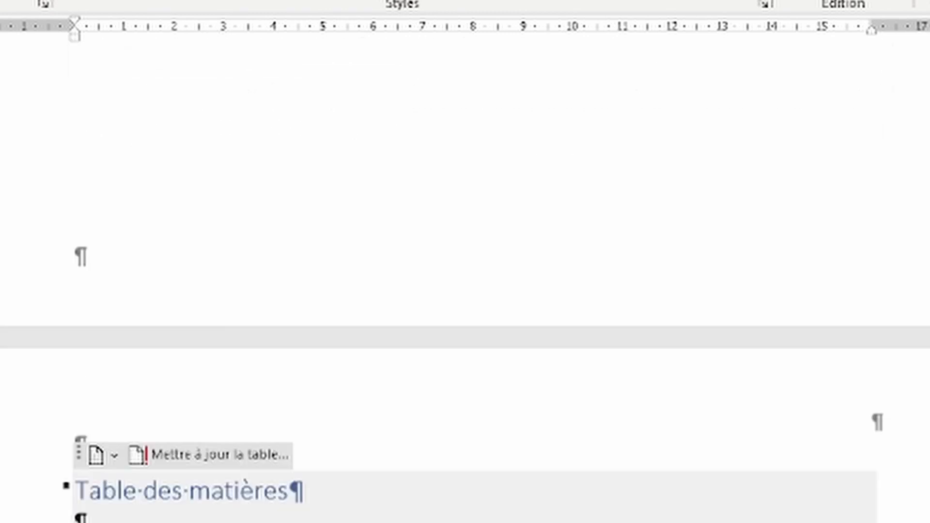
pyautogui.scroll(-1, 475, 281)
pyautogui.click(886, 513)
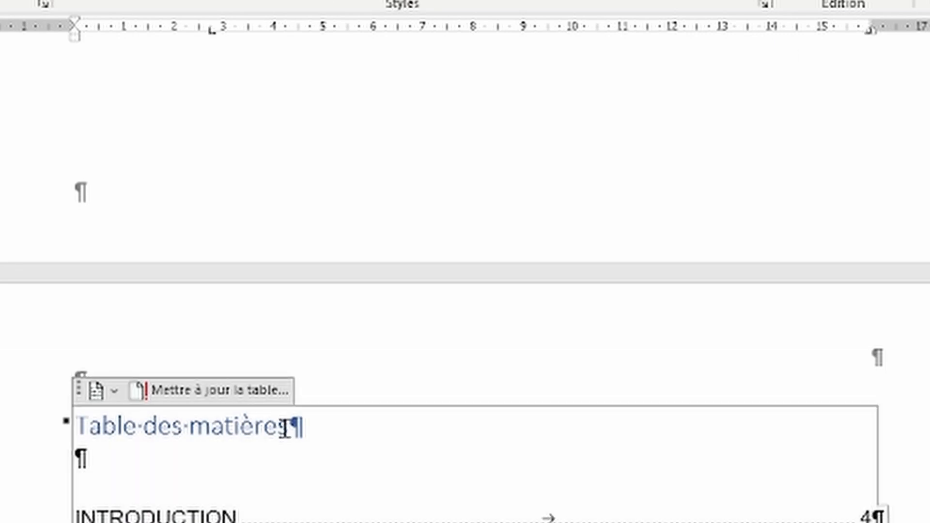
pyautogui.scroll(-10, 228, 413)
pyautogui.click(87, 511)
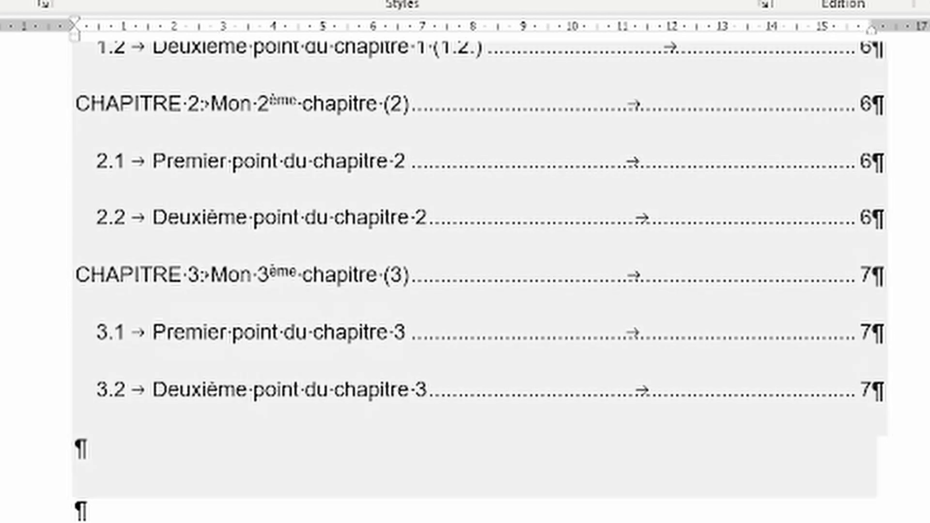
pyautogui.scroll(-15, 480, 271)
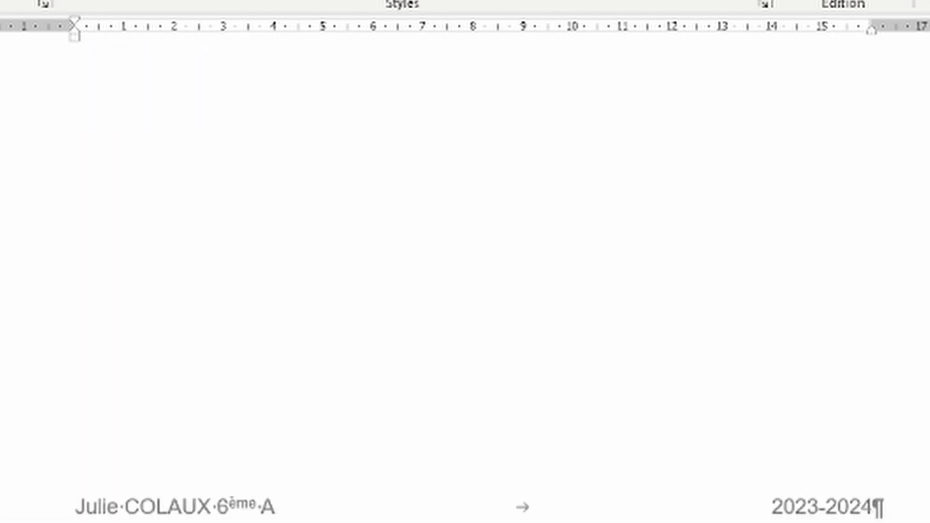
pyautogui.scroll(-15, 477, 281)
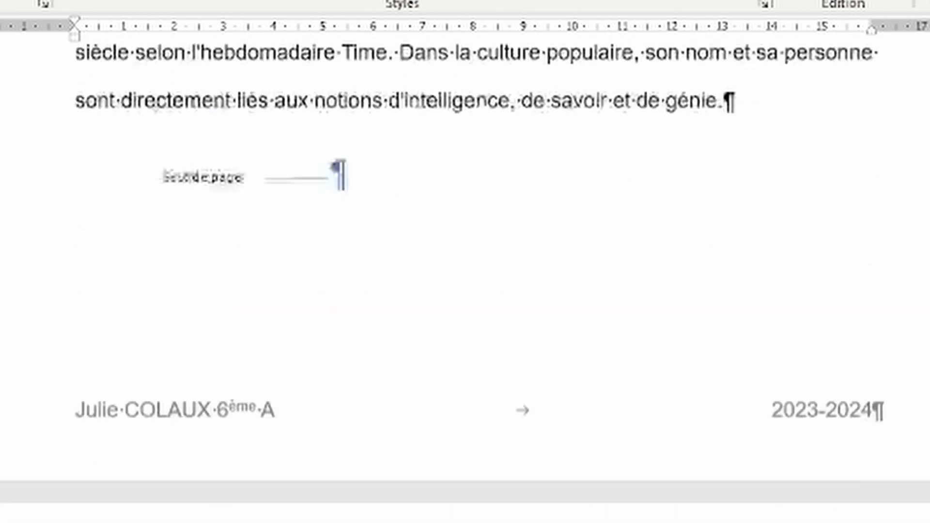
pyautogui.scroll(-7, 201, 451)
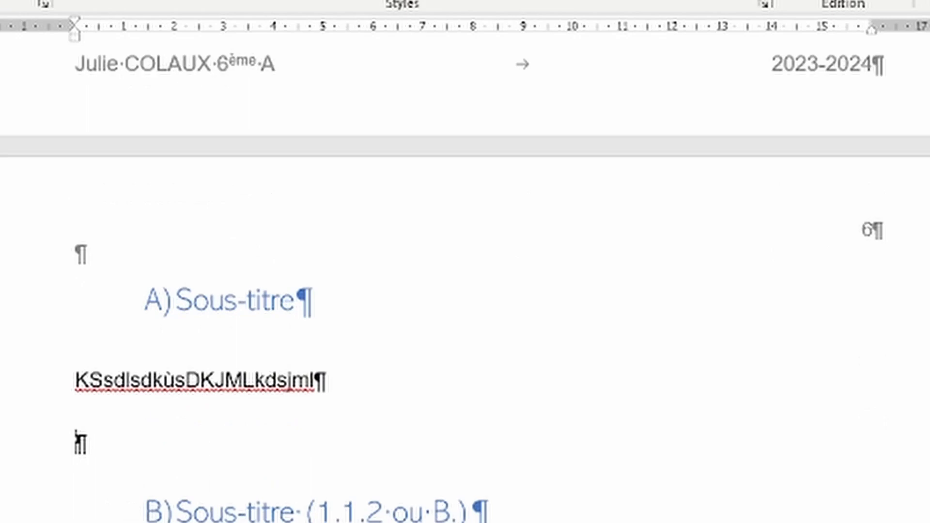
pyautogui.click(76, 442)
pyautogui.write('ssQSsS')
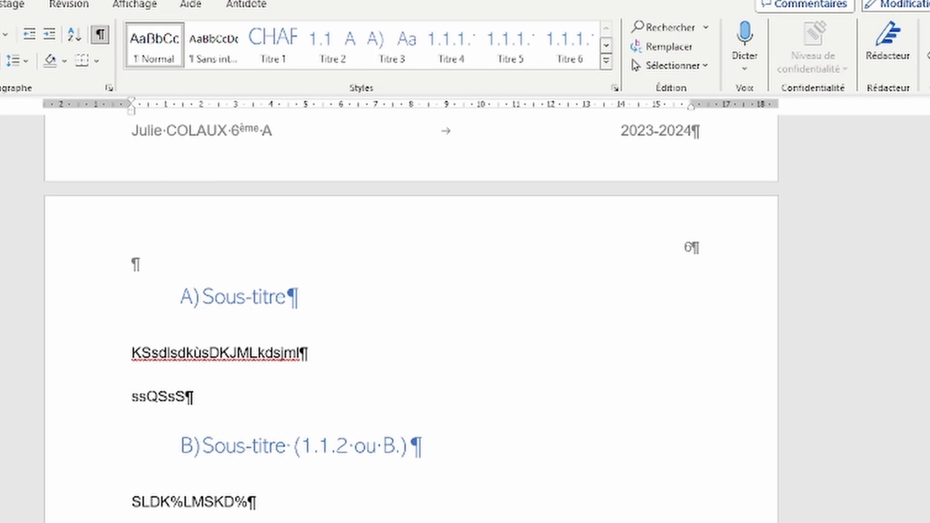
pyautogui.hotkey('ctrl', 'Return')
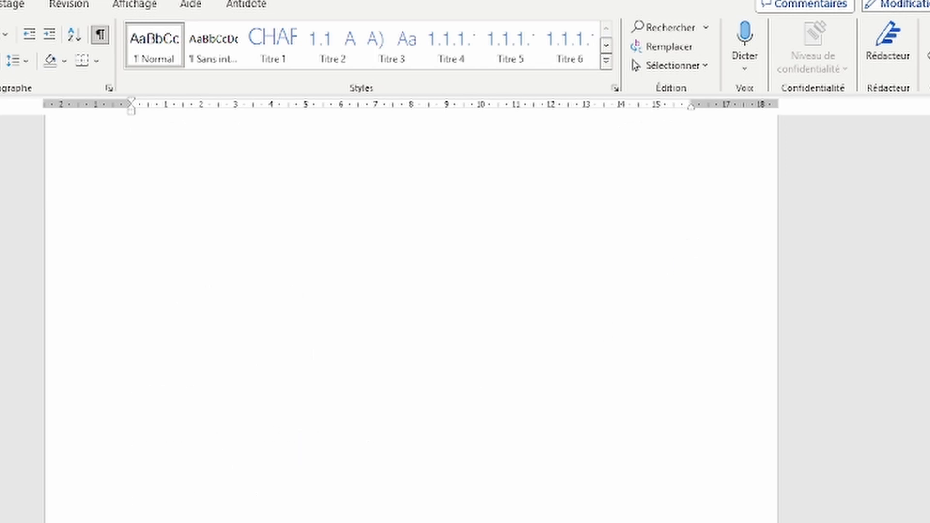
# Step: Jump back to the table of contents with Ctrl+Home and Page Down
pyautogui.scroll(-3, 255, 516)
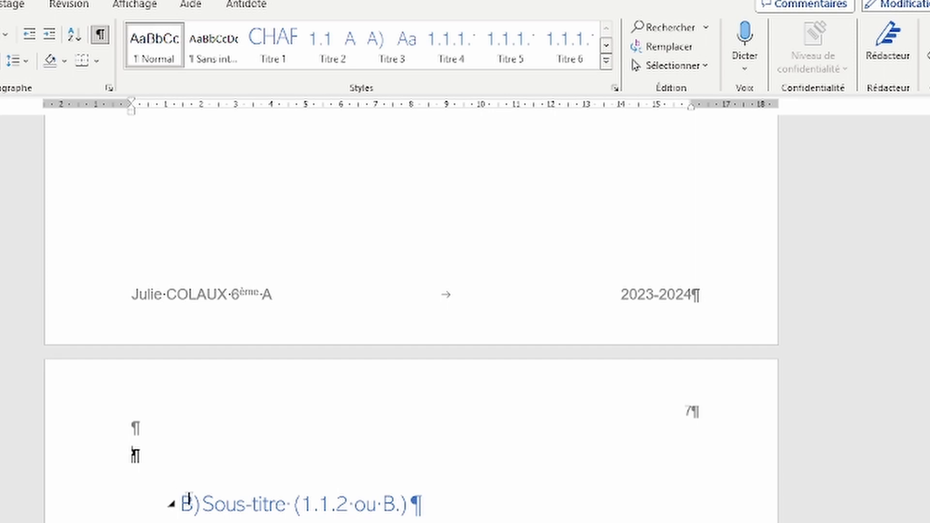
pyautogui.hotkey('ctrl', 'Home')
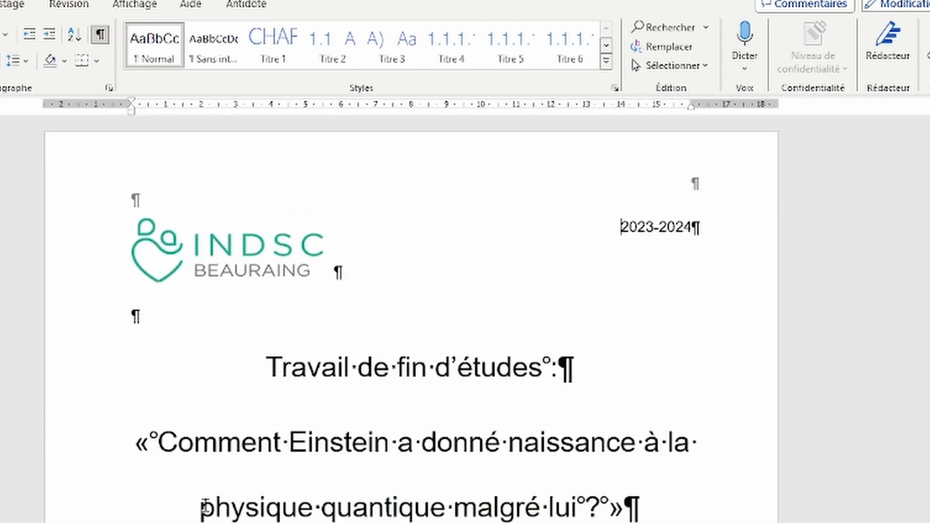
pyautogui.press('pagedown')
pyautogui.press('pagedown')
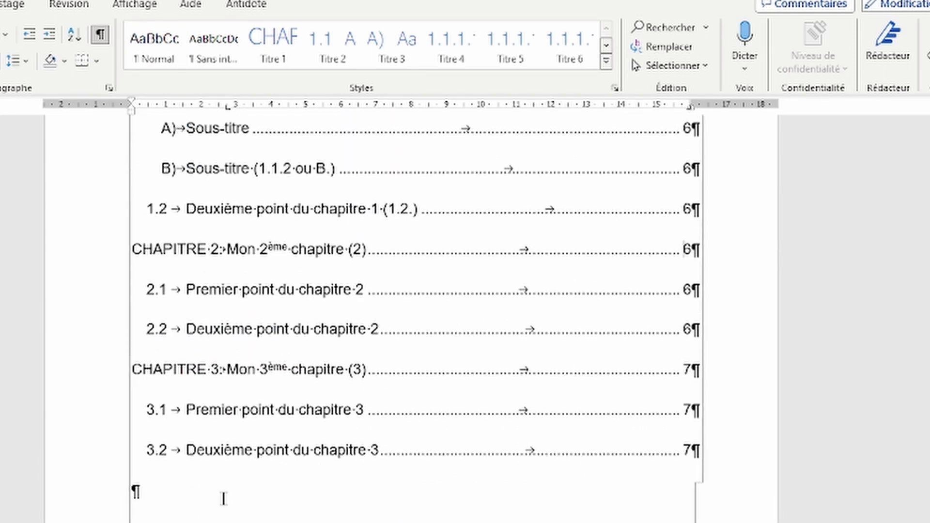
pyautogui.scroll(5, 224, 499)
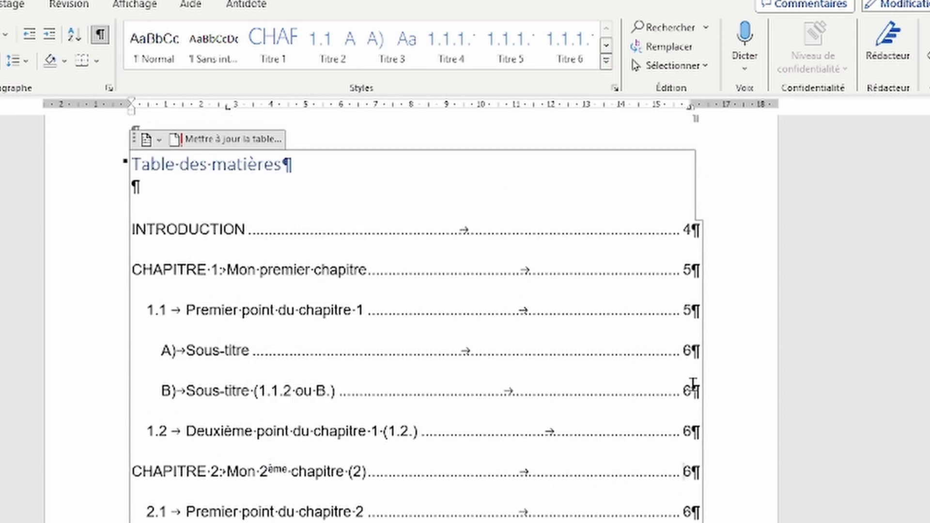
# Step: Update only the table of contents page numbers, so B) Sous-titre shows page 7
pyautogui.rightClick(306, 389)
pyautogui.click(276, 202)
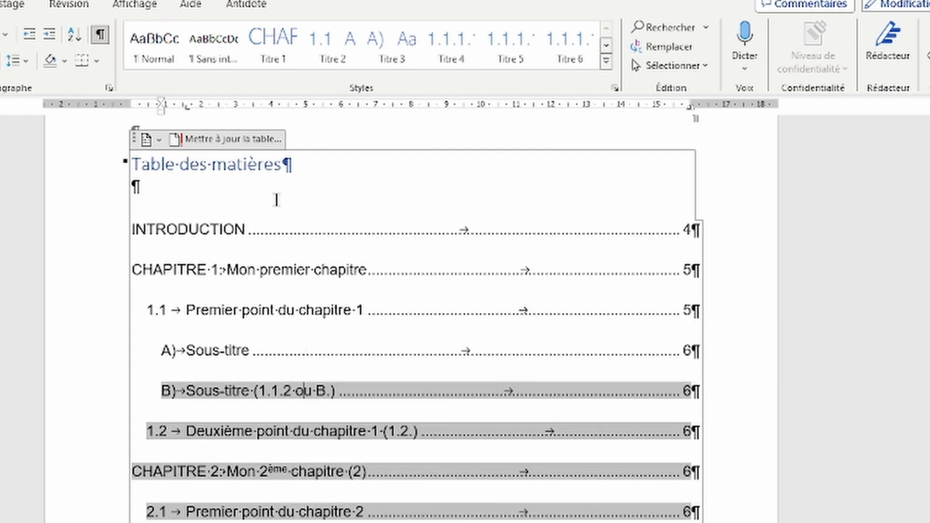
pyautogui.click(235, 229)
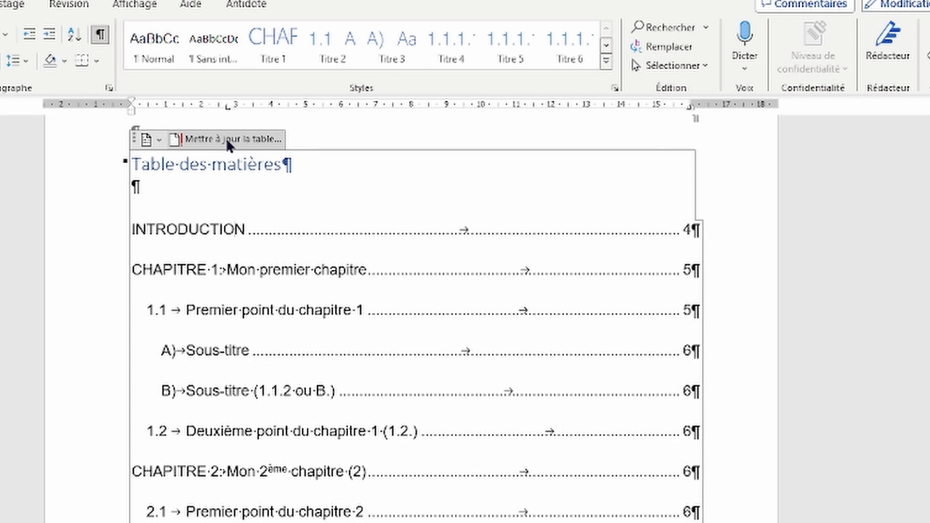
pyautogui.click(201, 140)
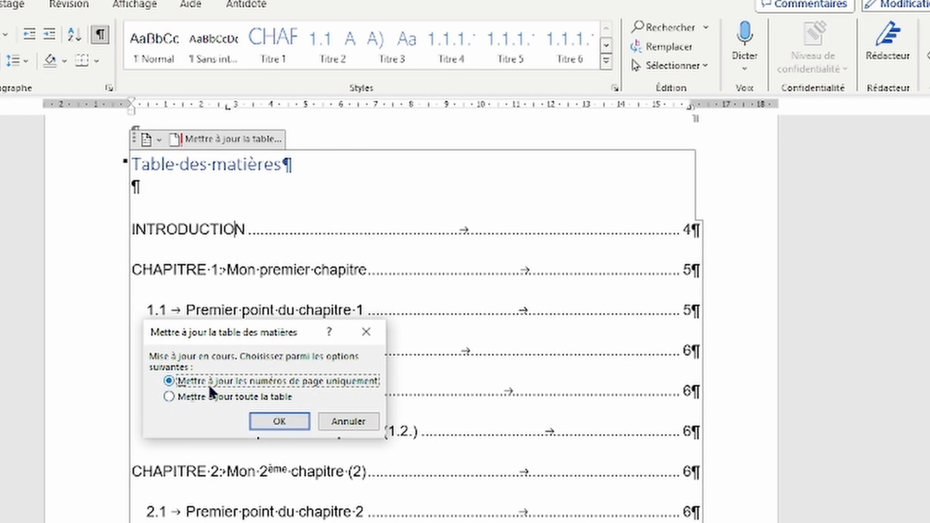
pyautogui.click(275, 420)
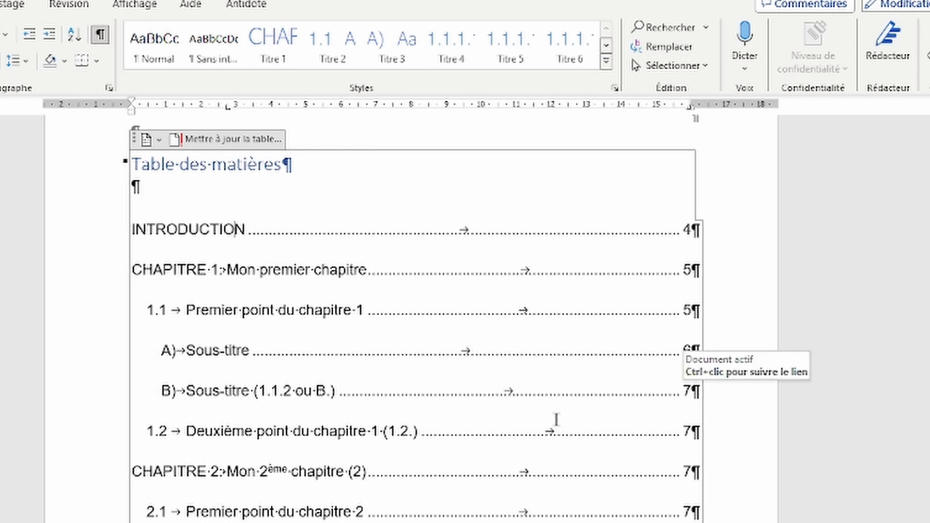
pyautogui.scroll(-10, 416, 314)
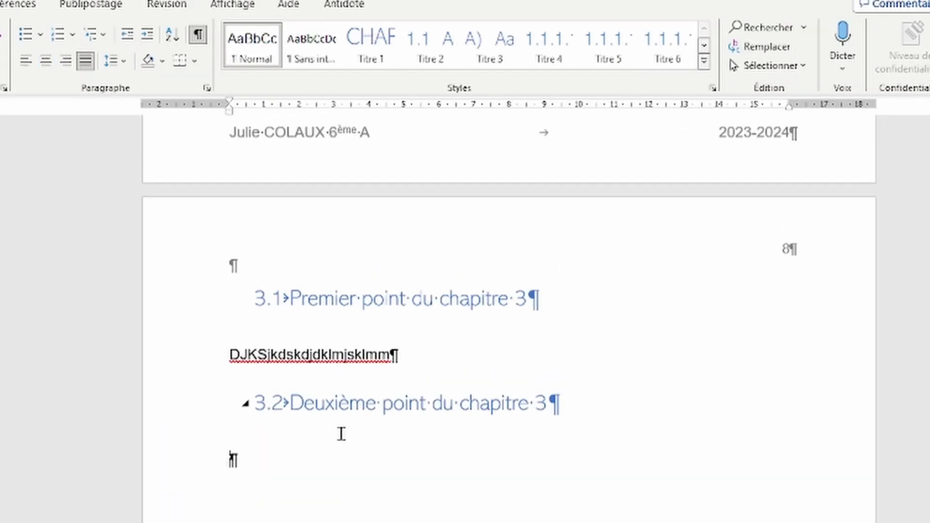
# Step: Add empty lines below the 3.2 heading and insert a page break for blank page 9
pyautogui.scroll(-2, 342, 434)
pyautogui.press('Return')
pyautogui.press('Return')
pyautogui.press('Return')
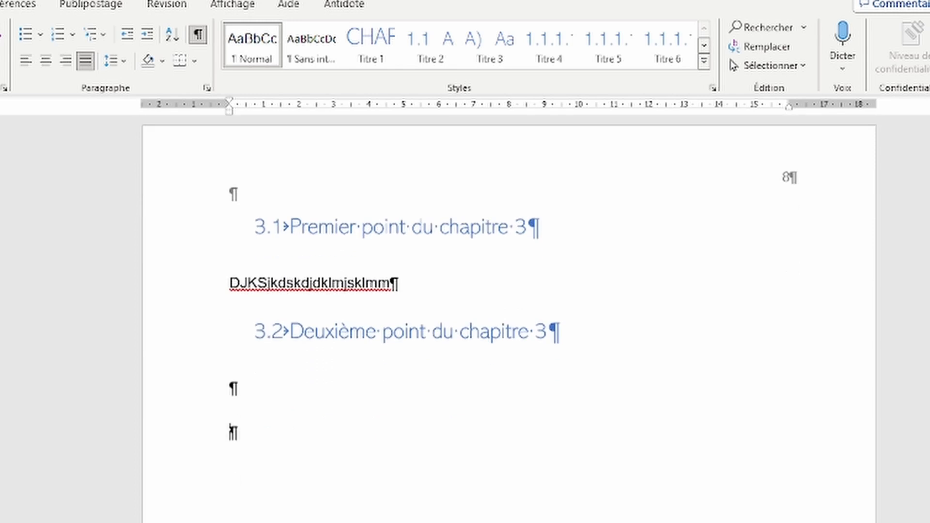
pyautogui.press('Up')
pyautogui.hotkey('ctrl', 'Return')
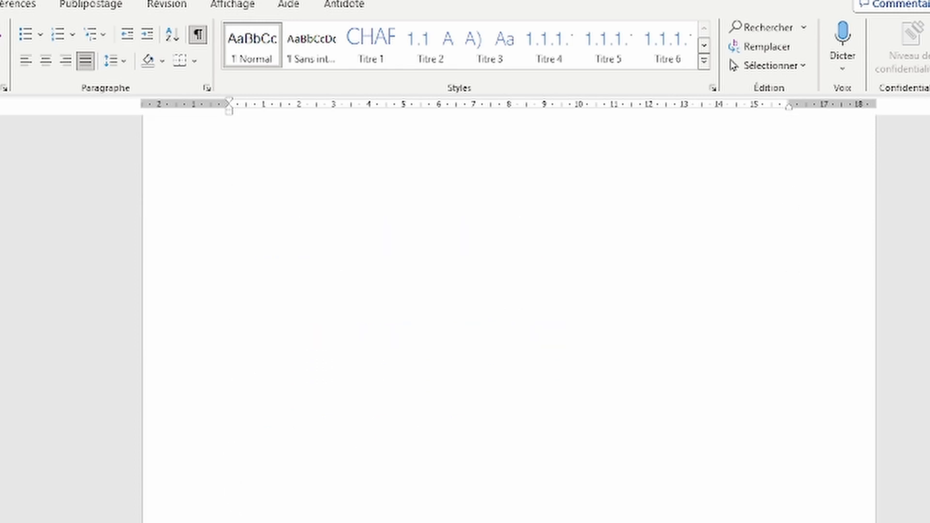
pyautogui.scroll(-4, 353, 436)
pyautogui.click(235, 476)
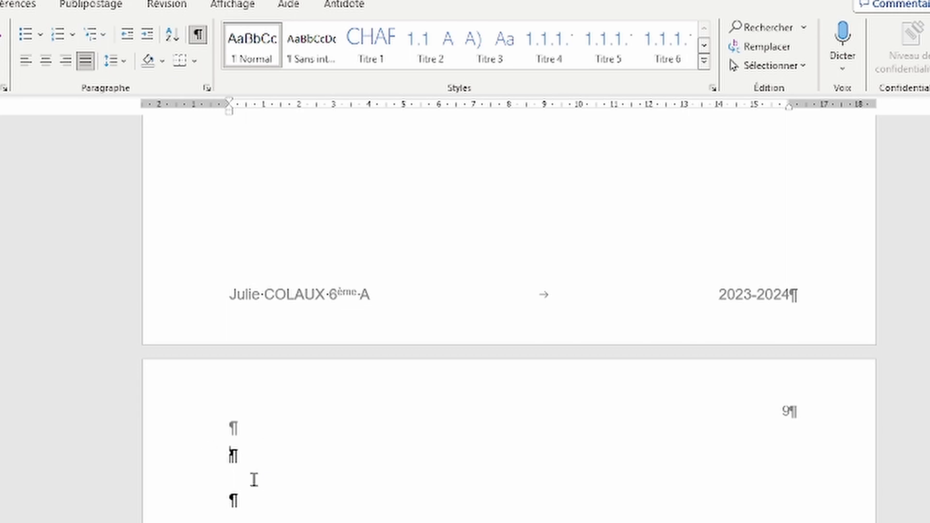
pyautogui.click(704, 47)
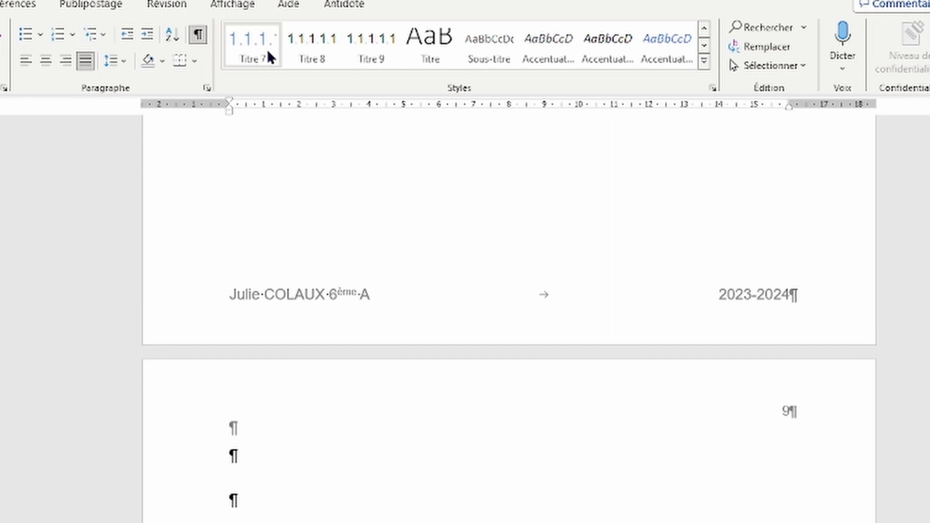
# Step: Apply Titre 9 and redefine its numbering from CHAPITRE to ANNEXE with A, B, C lettering
pyautogui.click(371, 51)
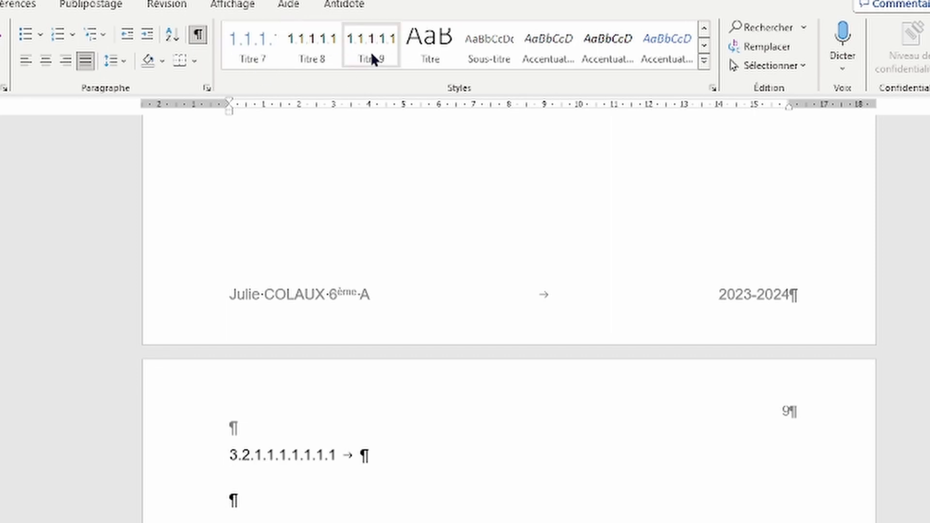
pyautogui.rightClick(371, 51)
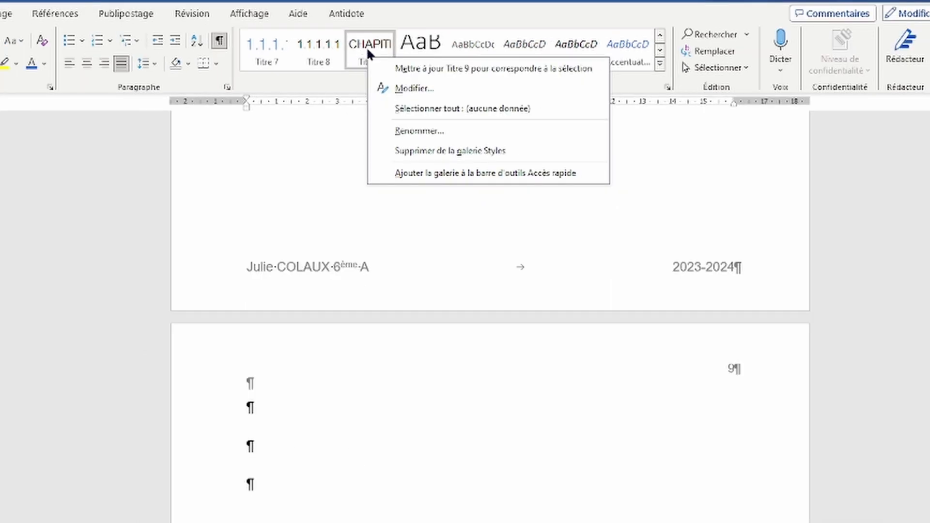
pyautogui.click(405, 89)
pyautogui.click(449, 442)
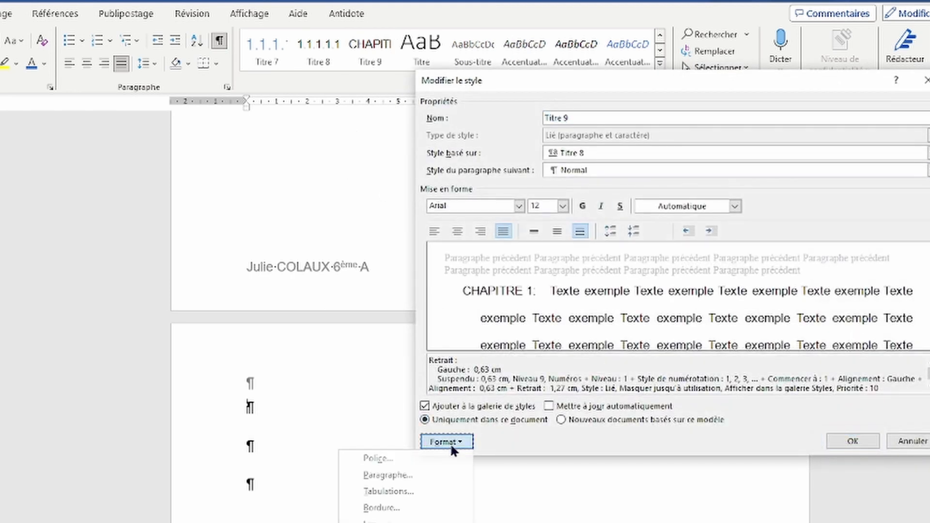
pyautogui.click(390, 522)
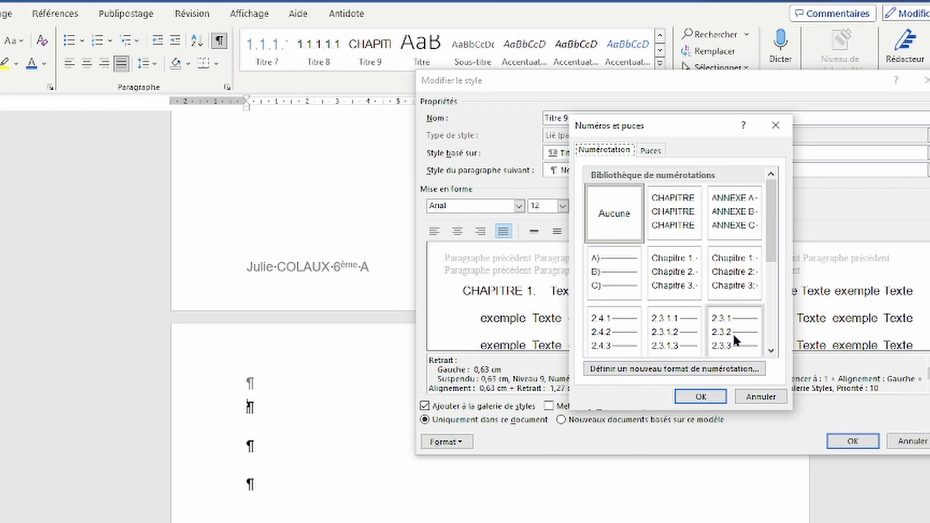
pyautogui.click(686, 369)
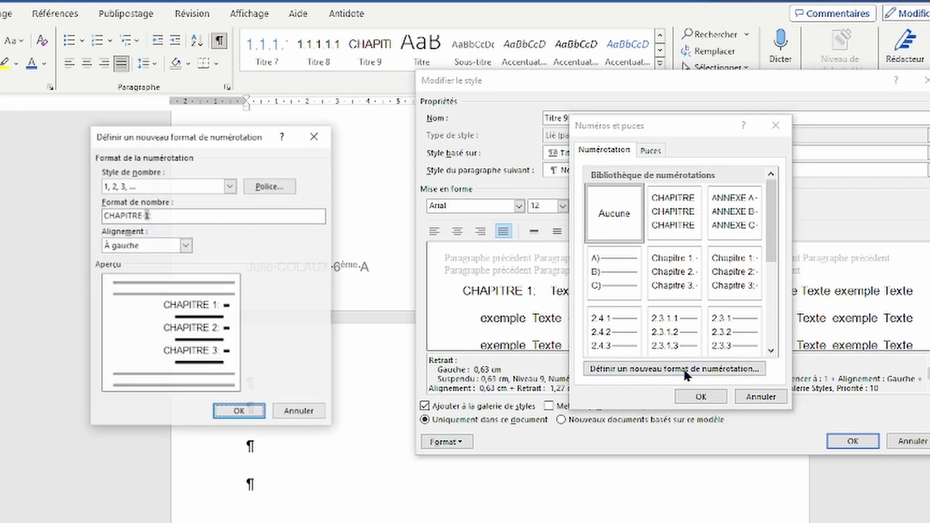
pyautogui.moveTo(143, 214); pyautogui.dragTo(103, 215)
pyautogui.write('ANNEXE')
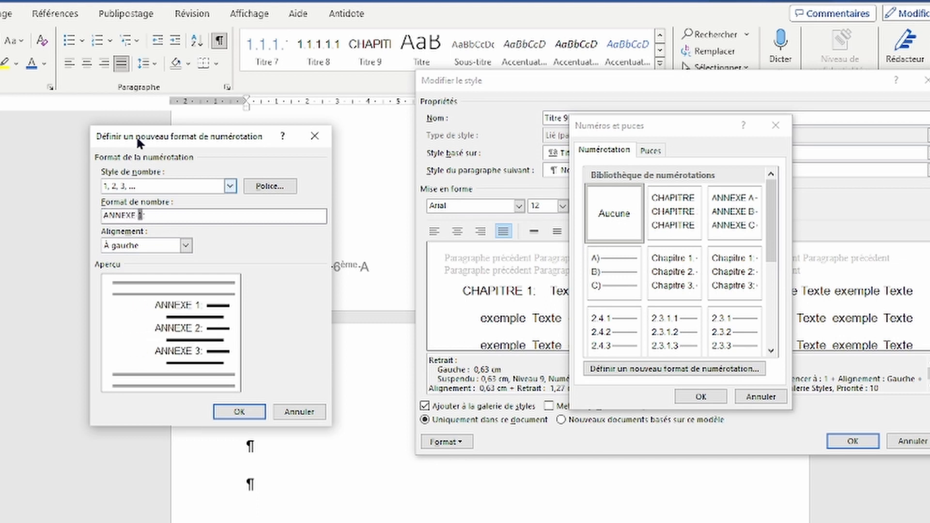
pyautogui.click(229, 186)
pyautogui.click(121, 236)
pyautogui.click(238, 411)
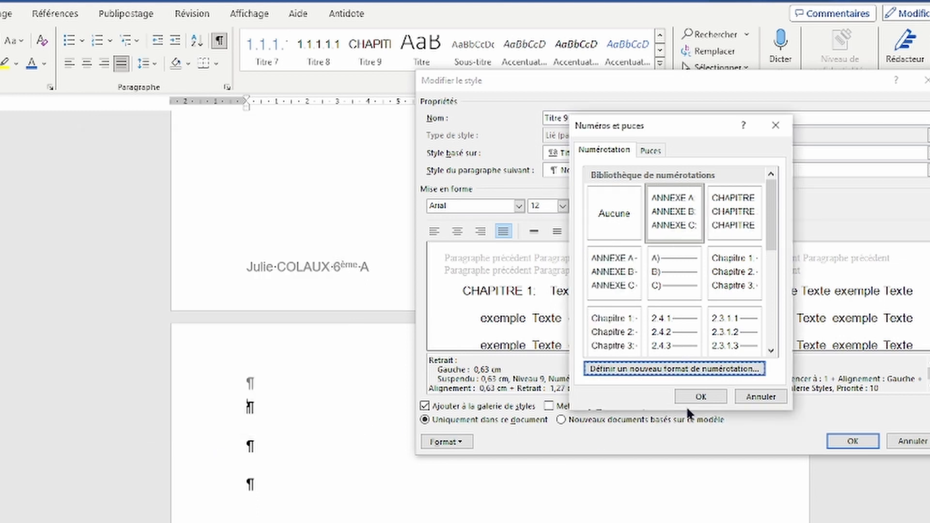
pyautogui.click(701, 397)
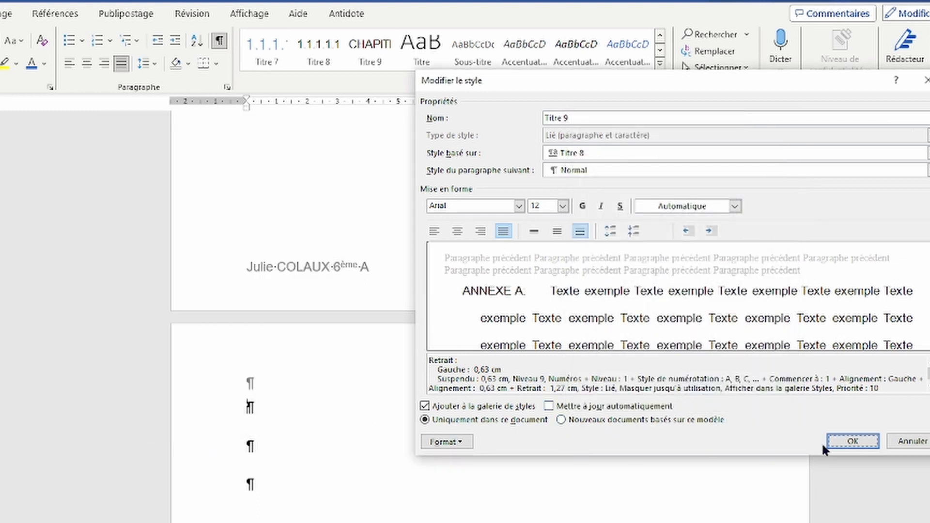
# Step: Save the Titre 9 style change and add an ANNEXE A heading with placeholder text
pyautogui.click(842, 441)
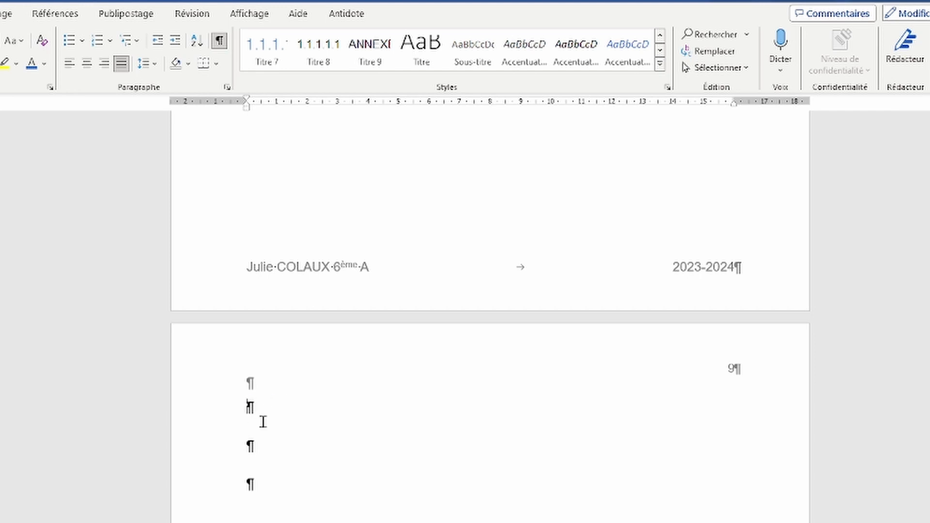
pyautogui.click(370, 63)
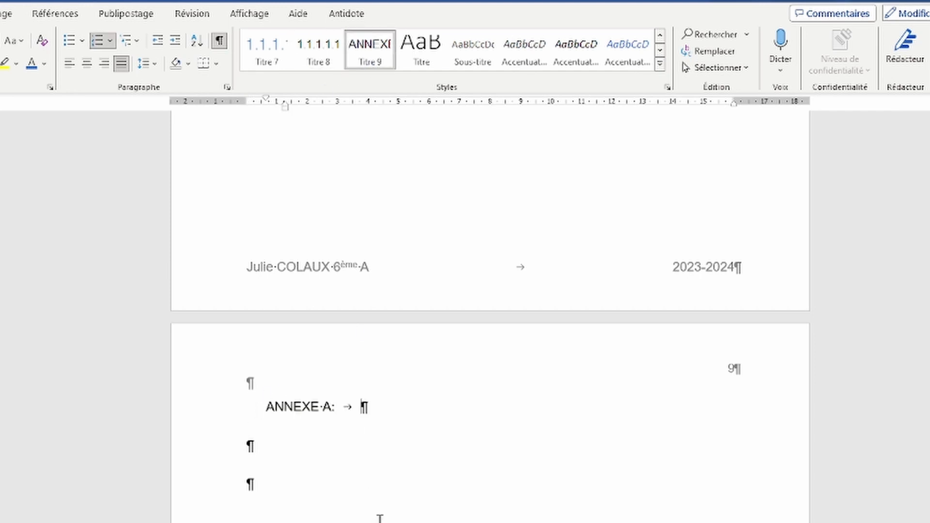
pyautogui.write('°jkmsfjmdfjdsfjmfdj')
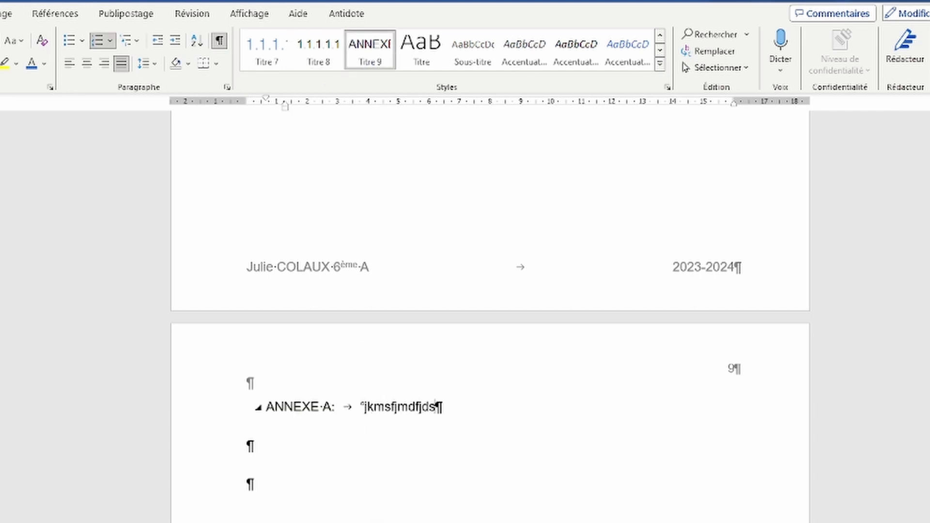
pyautogui.write('jfdkf')
pyautogui.click(331, 460)
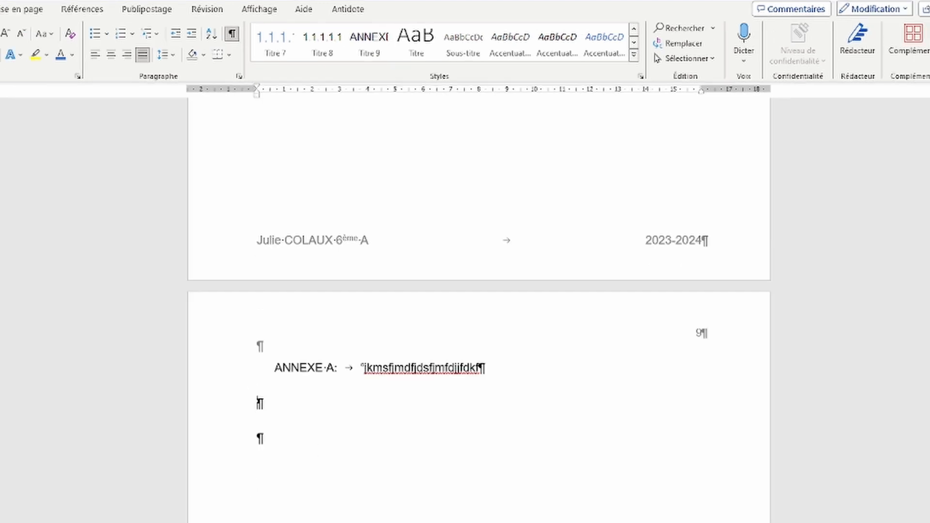
pyautogui.press('Return')
pyautogui.scroll(-15, 326, 426)
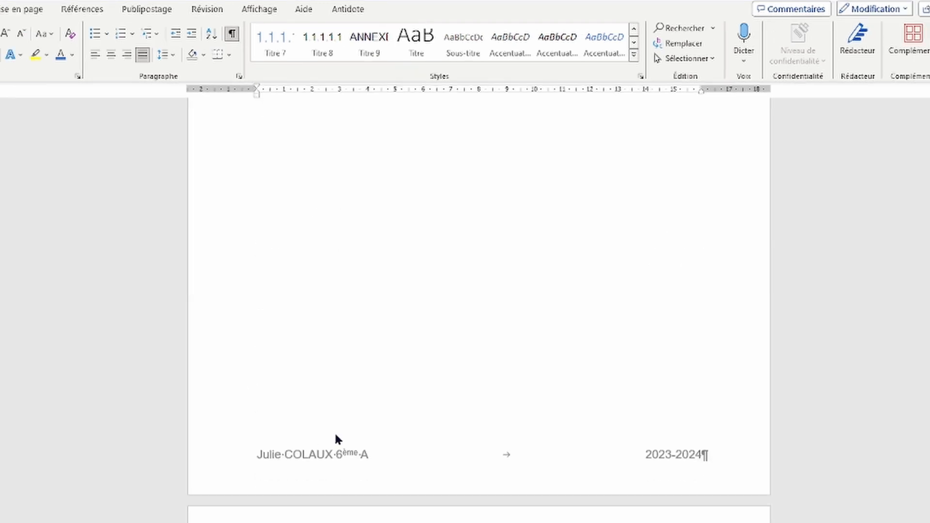
# Step: Add an ANNEXE B heading with placeholder text, then return to the table of contents
pyautogui.click(369, 43)
pyautogui.write('°dlmklmKSDLM')
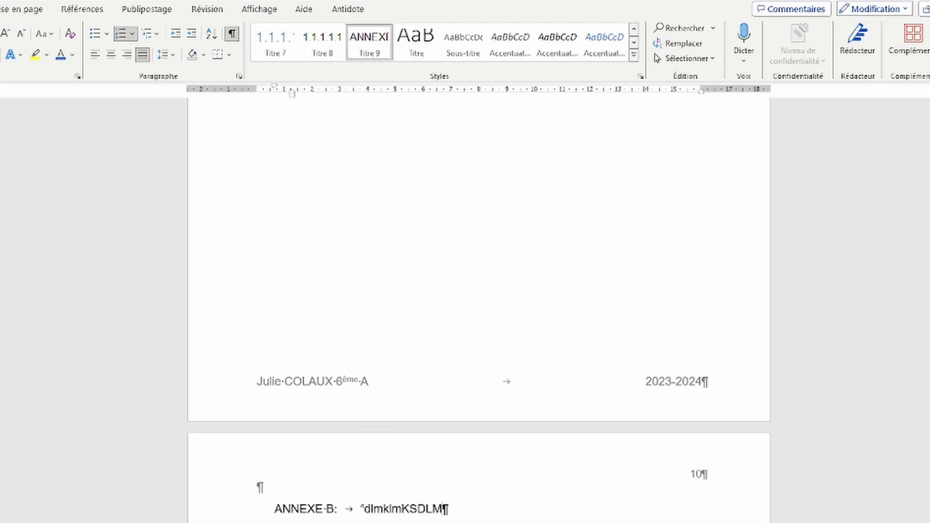
pyautogui.press('Return')
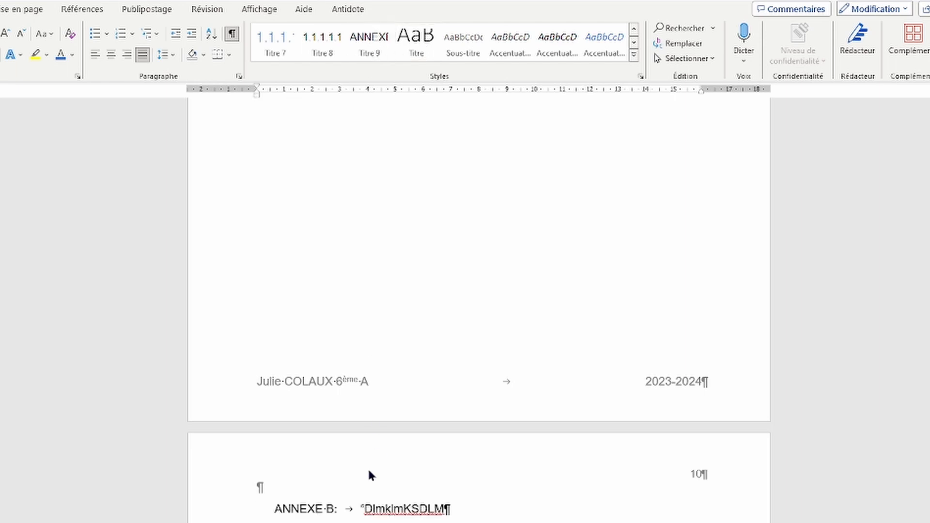
pyautogui.scroll(1, 359, 460)
pyautogui.hotkey('ctrl', 'Home')
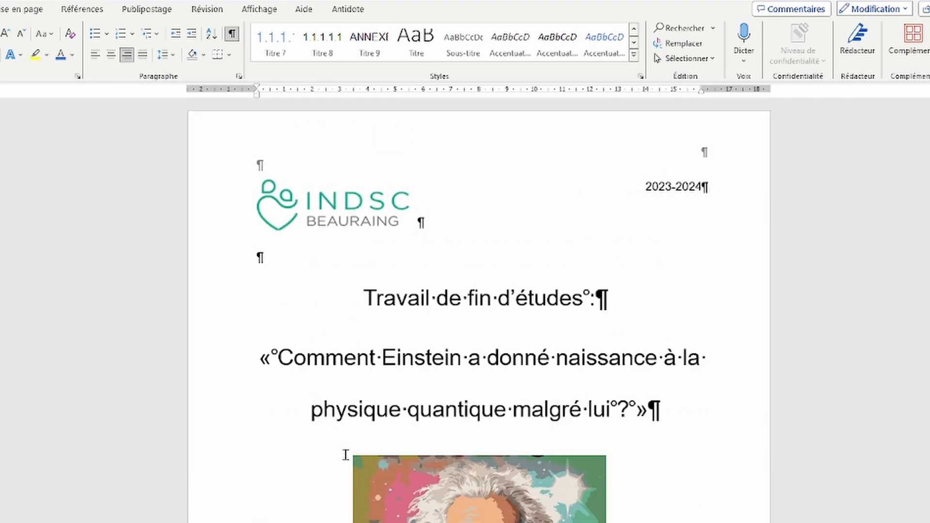
pyautogui.press('pagedown')
pyautogui.press('pagedown')
pyautogui.press('pagedown')
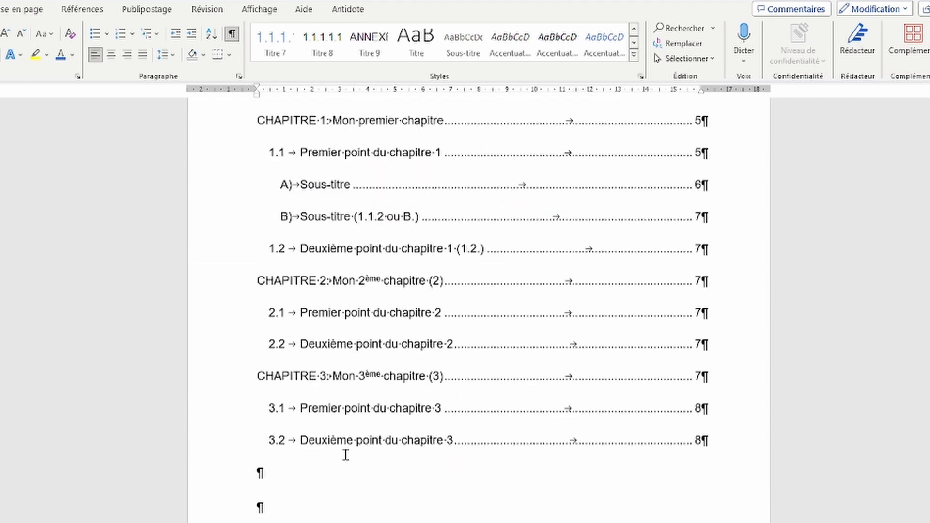
# Step: Update the entire table of contents field
pyautogui.click(397, 285)
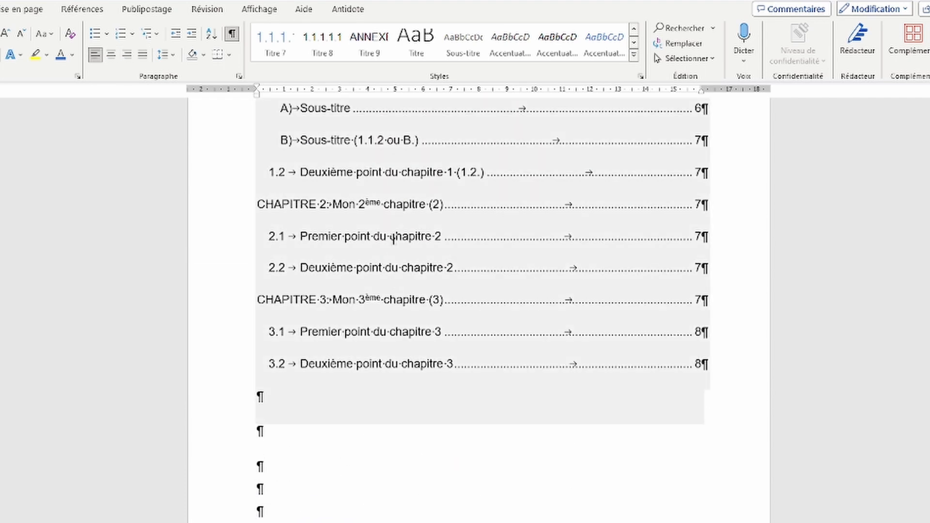
pyautogui.rightClick(393, 237)
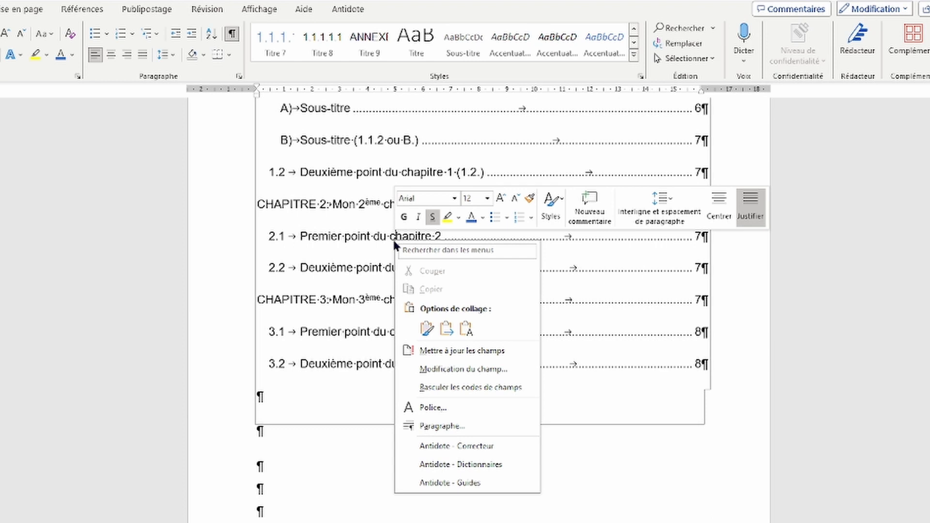
pyautogui.click(456, 351)
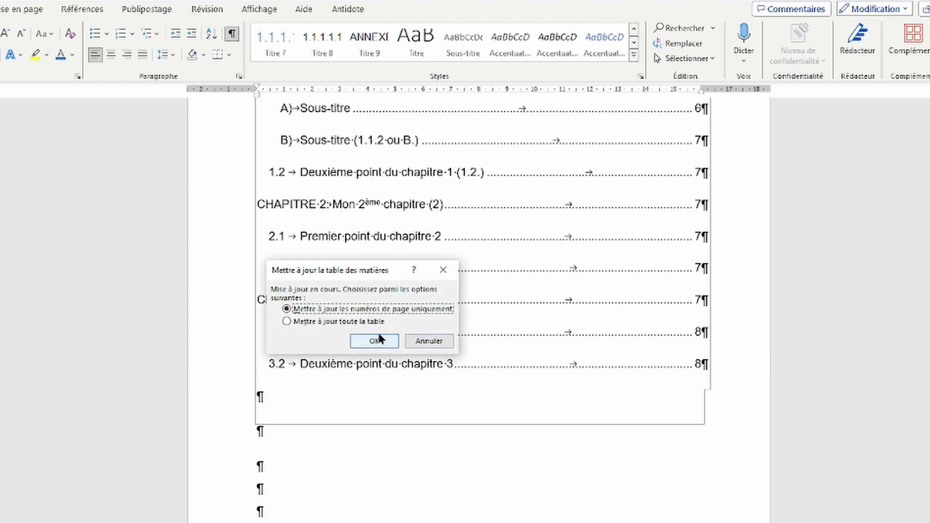
pyautogui.click(360, 323)
pyautogui.click(363, 340)
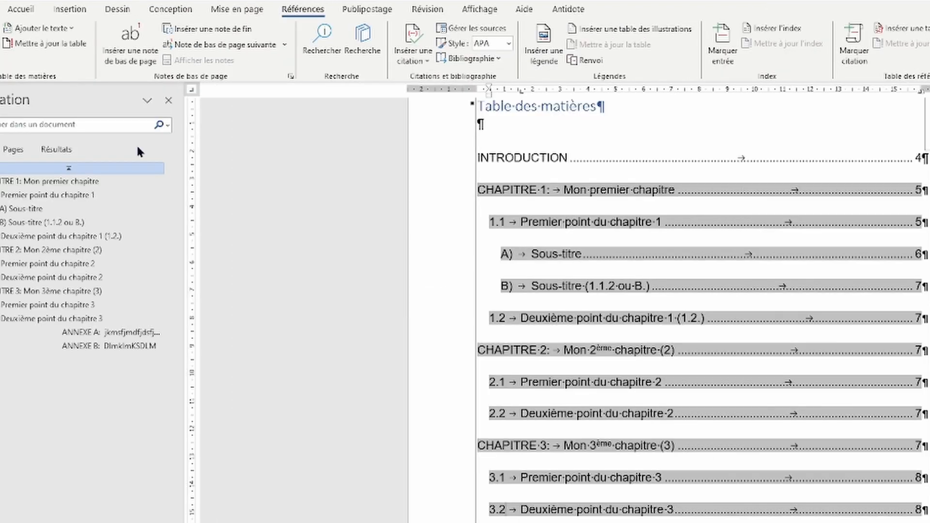
# Step: Reinsert a custom table of contents showing 9 levels, replacing the existing one
pyautogui.click(1, 46)
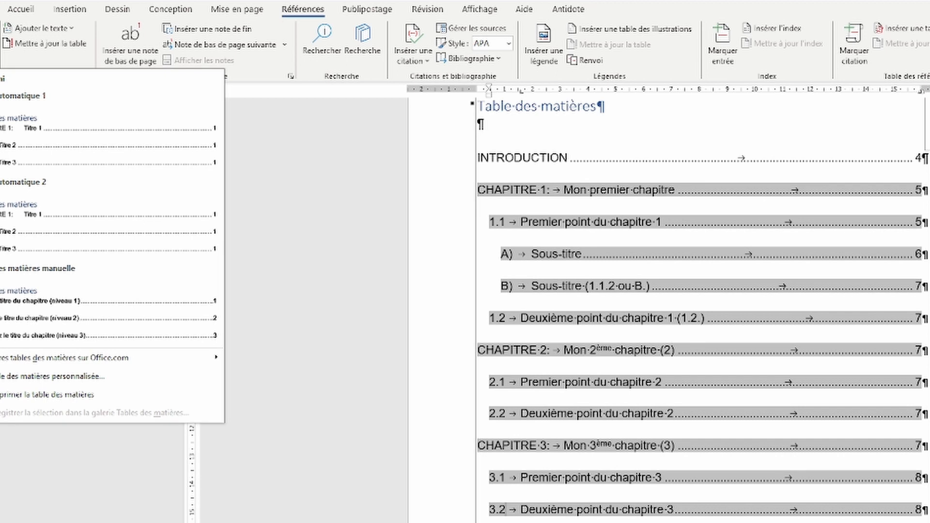
pyautogui.click(3, 383)
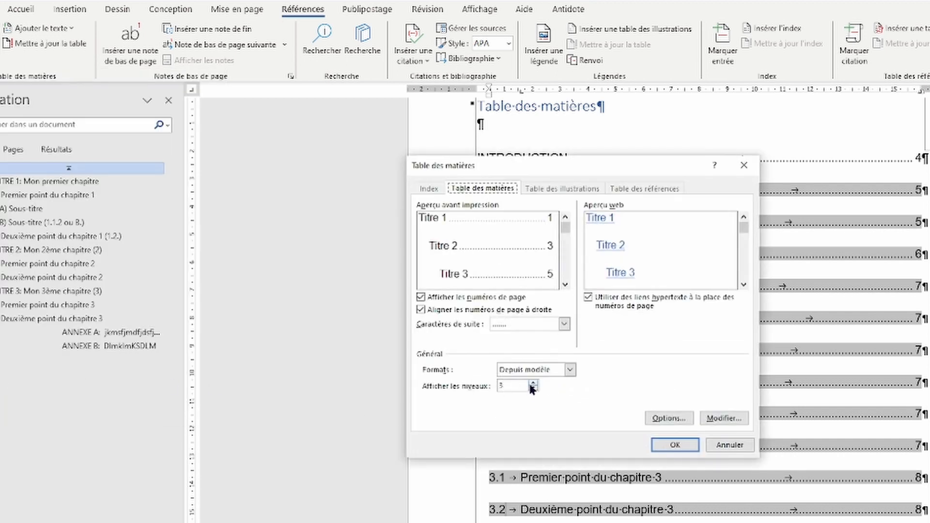
pyautogui.click(491, 387)
pyautogui.click(674, 445)
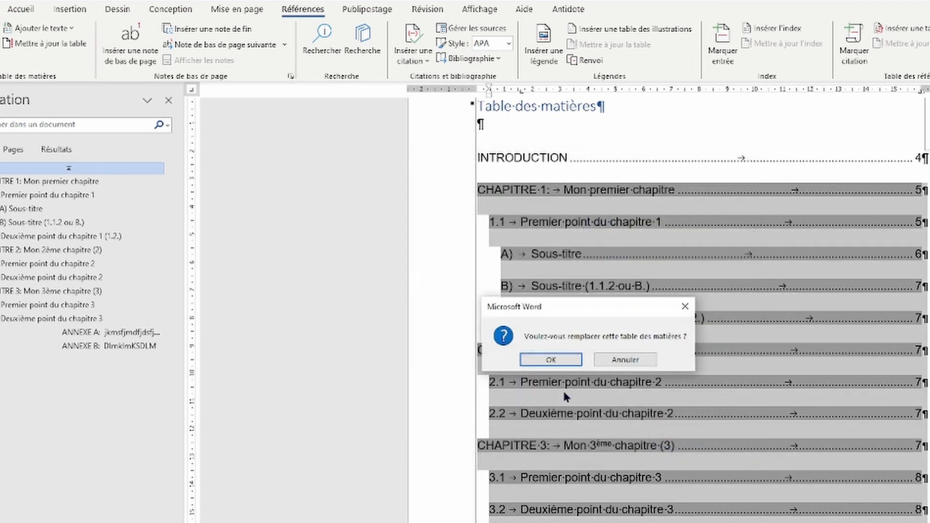
pyautogui.click(551, 359)
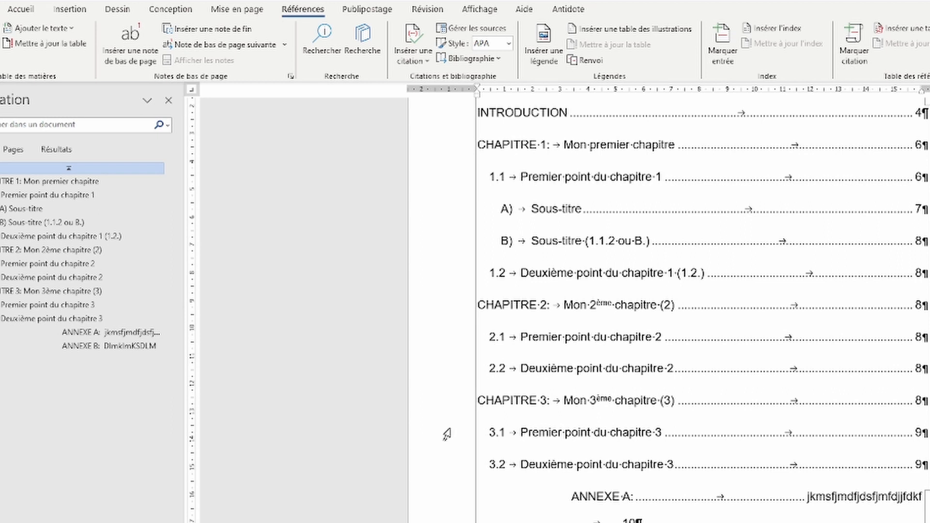
# Step: Pull the ANNEXE A and B entries' indent left so each fits one line, pages 10 and 11
pyautogui.scroll(3, 534, 276)
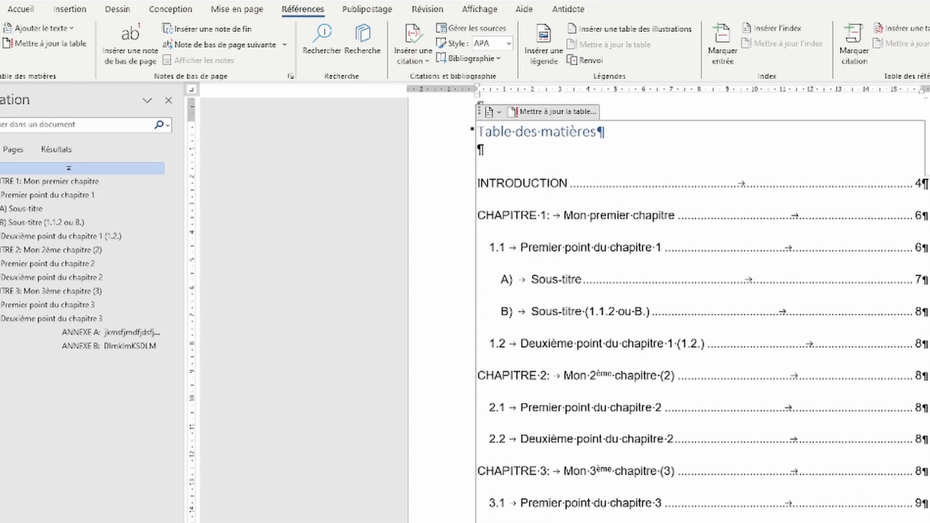
pyautogui.scroll(-3, 621, 425)
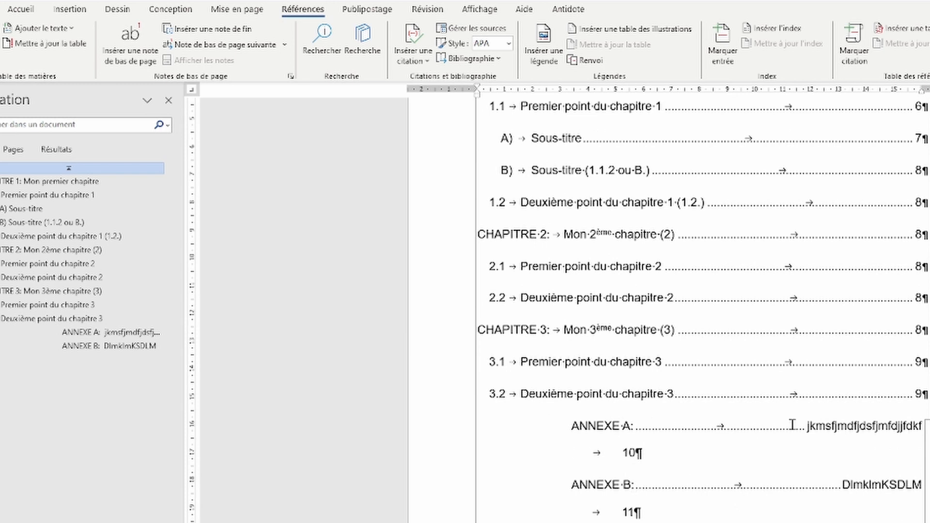
pyautogui.click(824, 431)
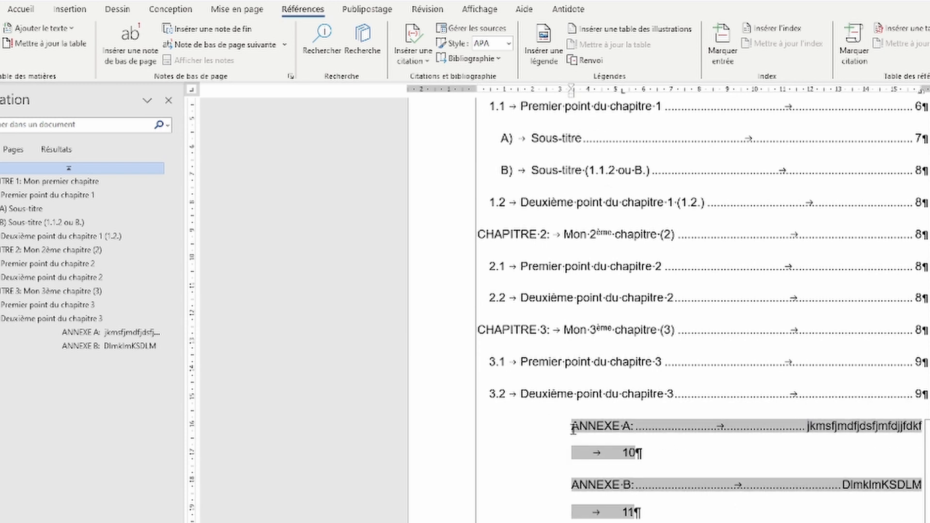
pyautogui.moveTo(573, 430); pyautogui.dragTo(626, 477)
pyautogui.click(605, 427)
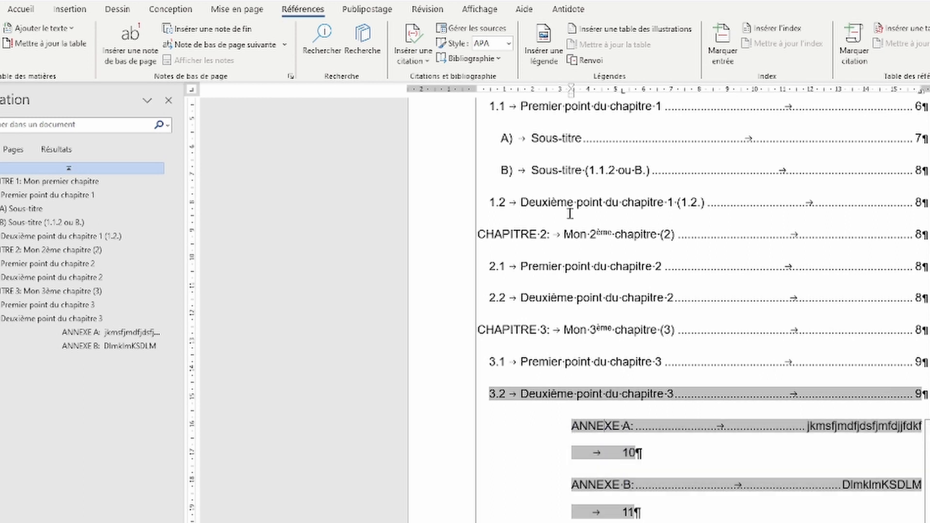
pyautogui.moveTo(572, 98); pyautogui.dragTo(491, 102)
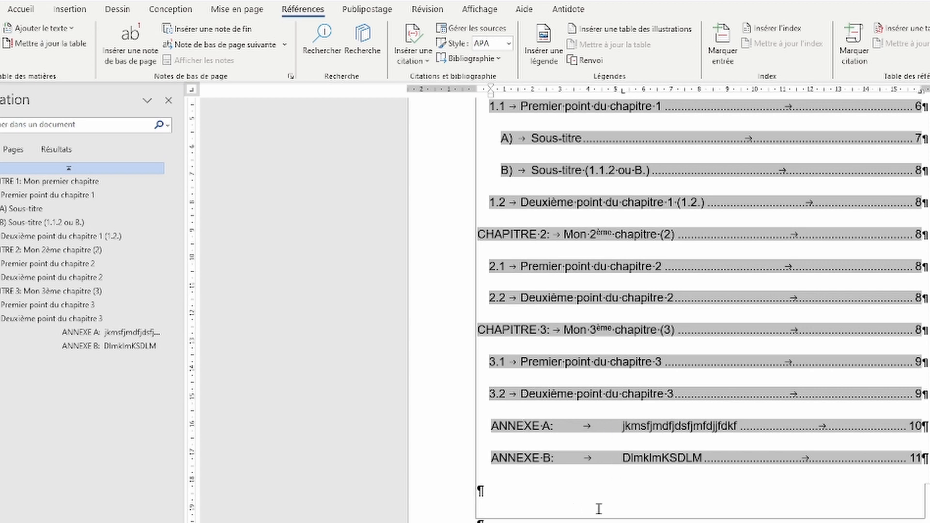
pyautogui.click(577, 508)
pyautogui.scroll(5, 733, 186)
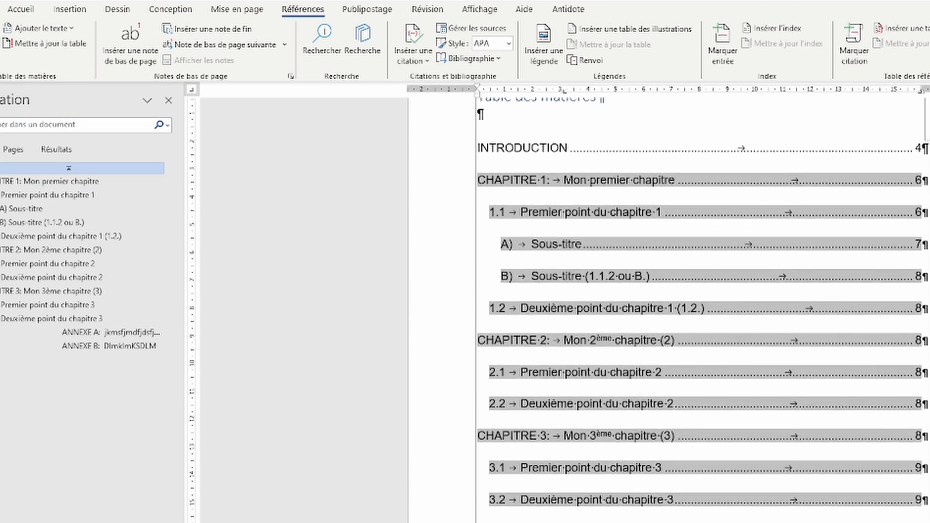
pyautogui.scroll(-3, 733, 186)
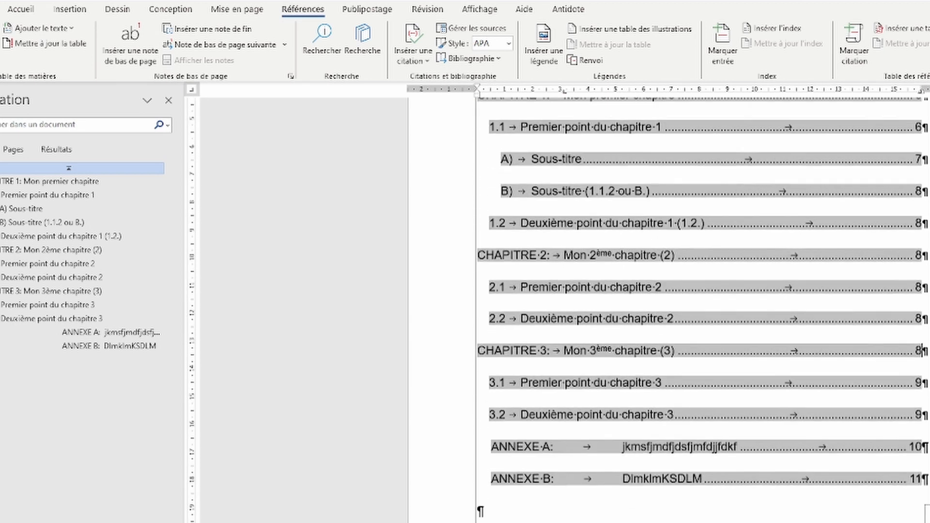
pyautogui.scroll(2, 625, 127)
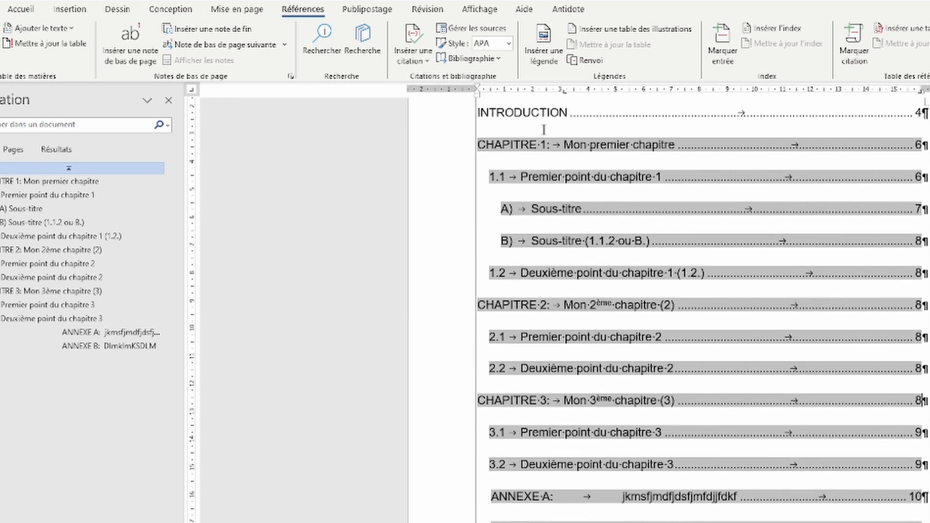
pyautogui.click(922, 522)
# Step: Type CONCLUSION below the contents and add a dot-leader tab to page number 15
pyautogui.press('Down')
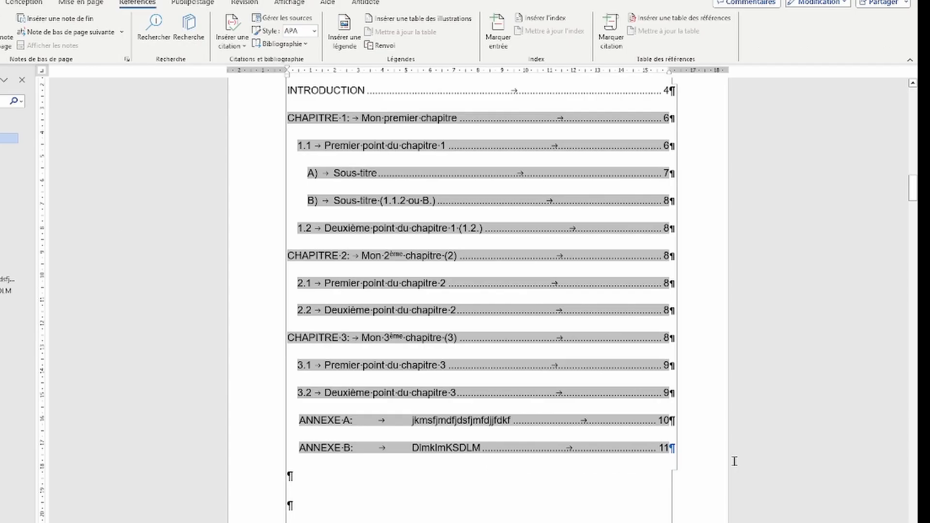
pyautogui.write('conclusio')
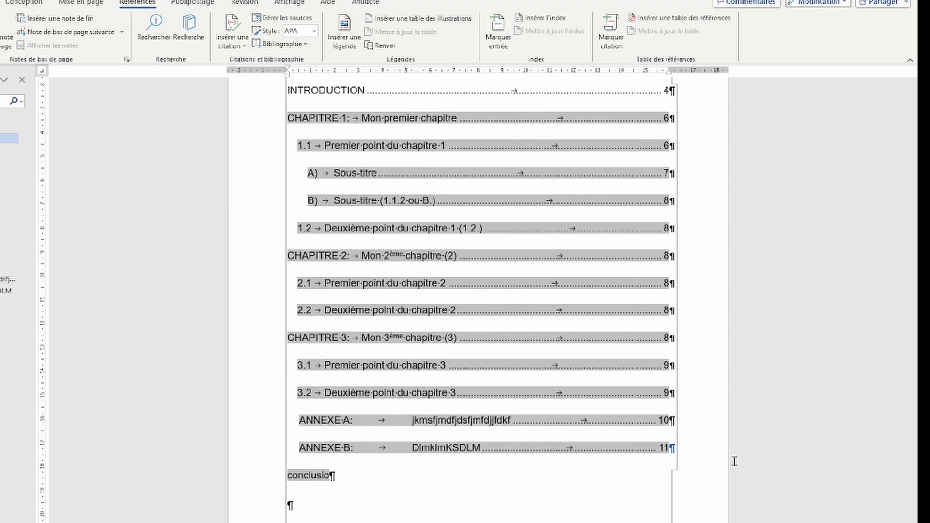
pyautogui.hotkey('shift', 'Home')
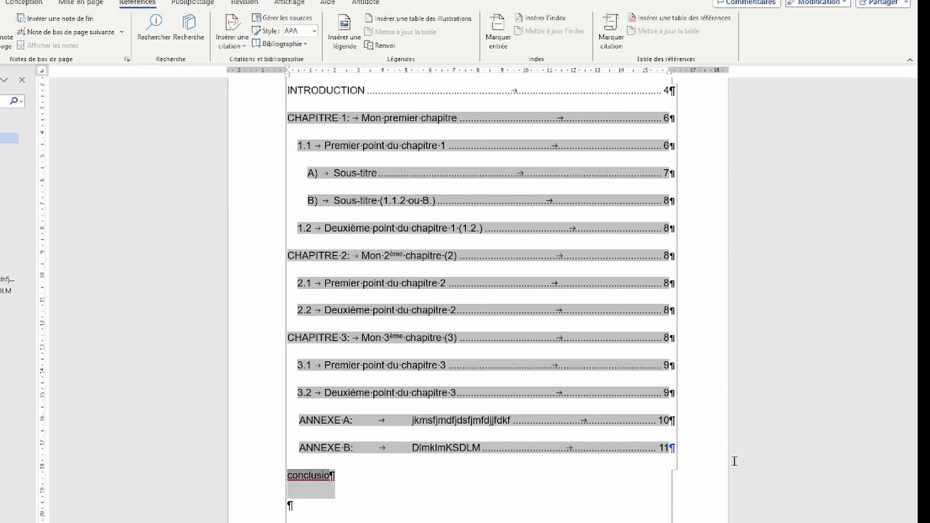
pyautogui.write('CONCLUSION')
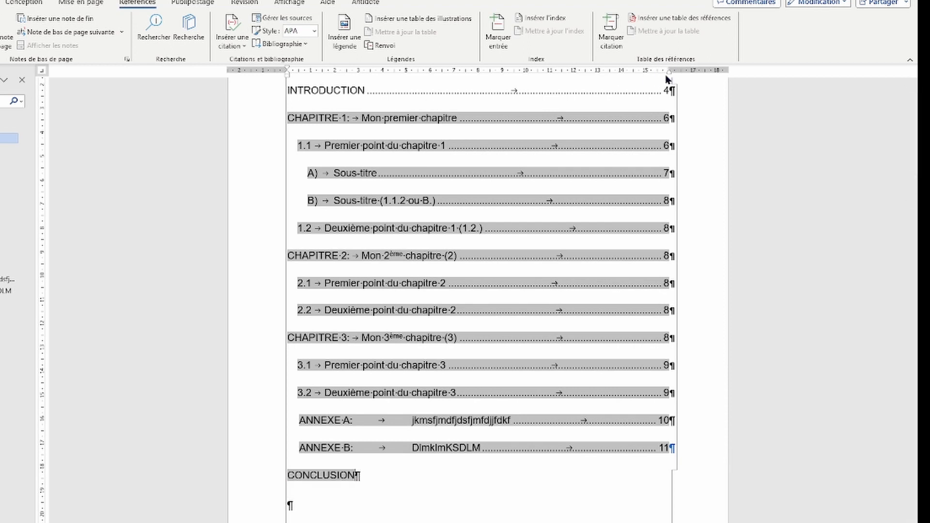
pyautogui.click(376, 91)
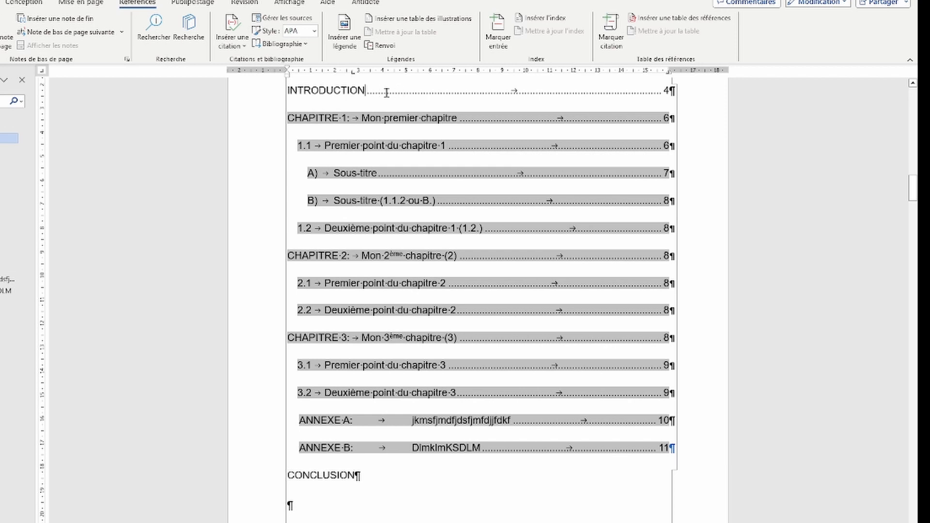
pyautogui.click(1, 2)
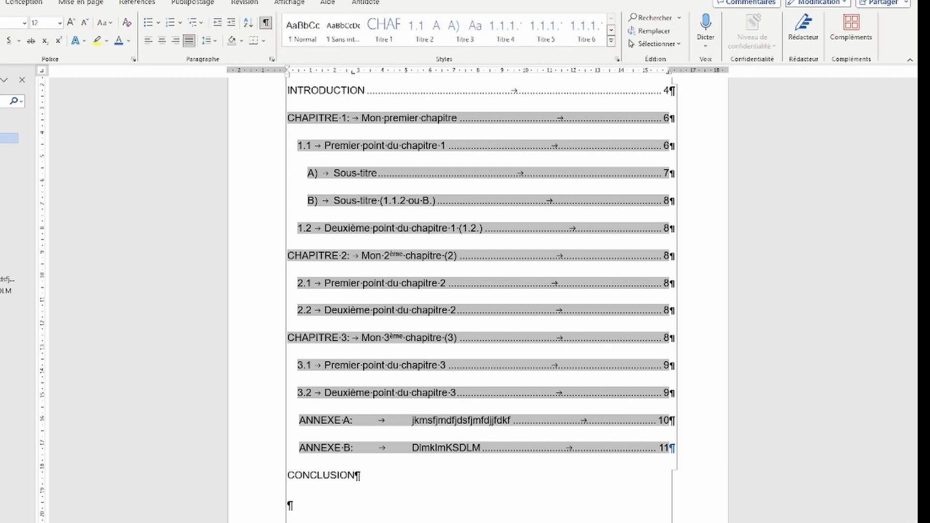
pyautogui.click(349, 478)
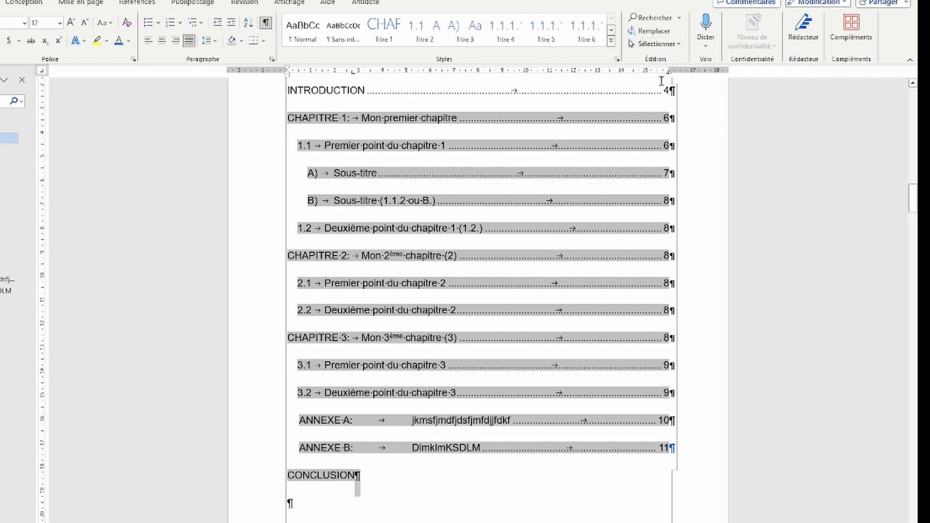
pyautogui.press('Tab')
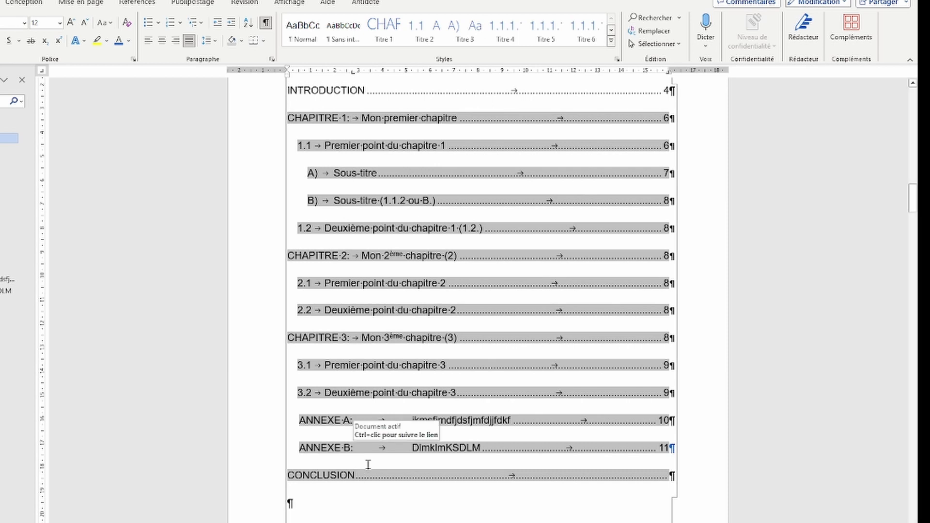
pyautogui.write('15')
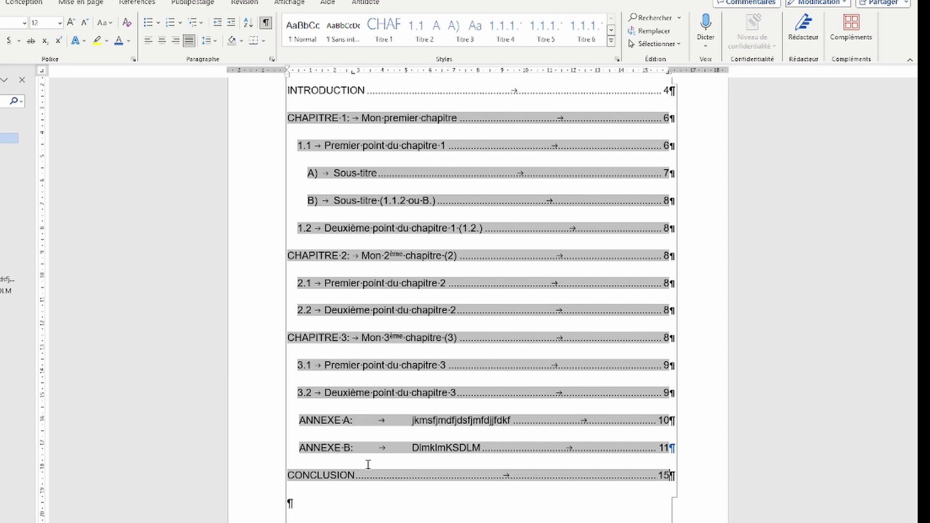
# Step: Insert a footnote after 'Einstein' reading 'Wikipédia'
pyautogui.scroll(-15, 408, 452)
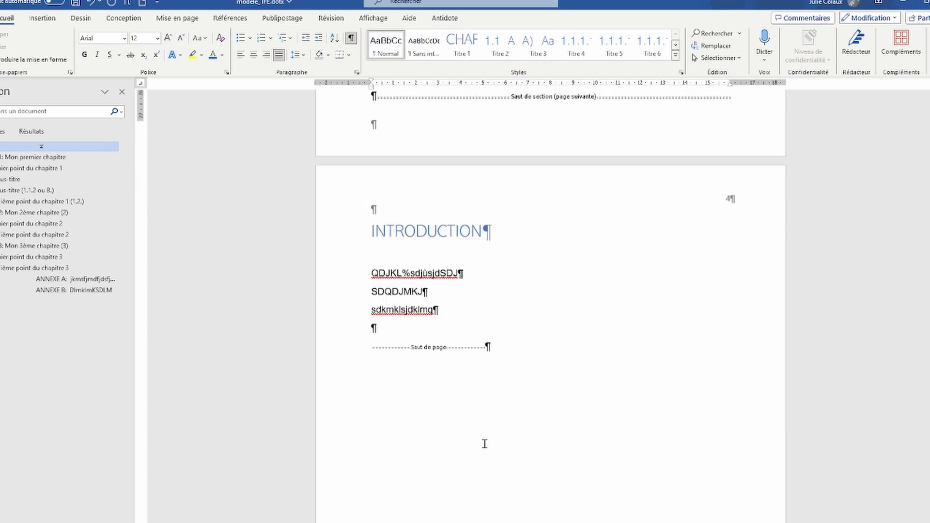
pyautogui.scroll(-12, 484, 442)
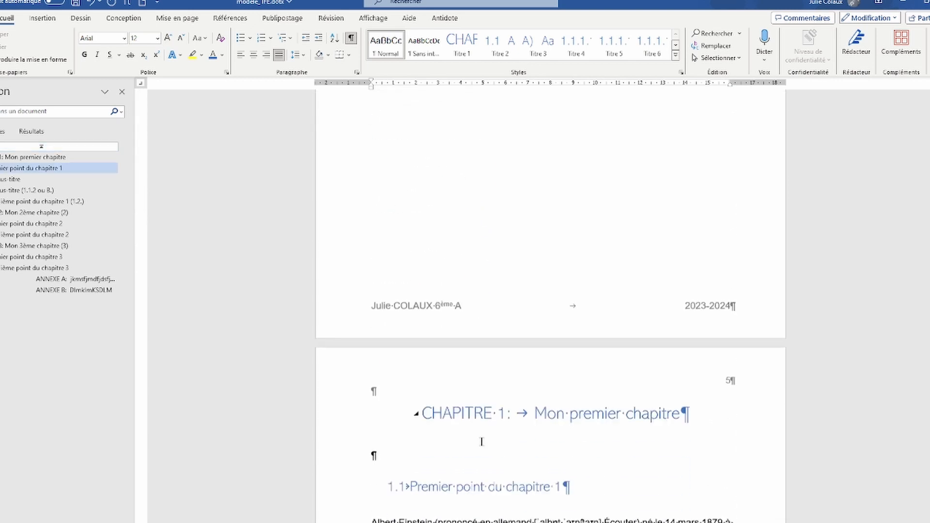
pyautogui.scroll(-2, 481, 440)
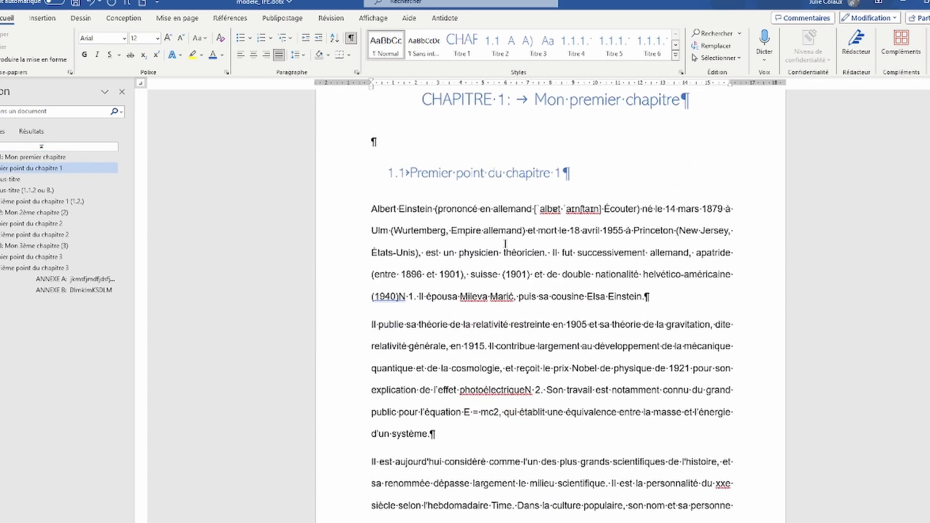
pyautogui.click(645, 297)
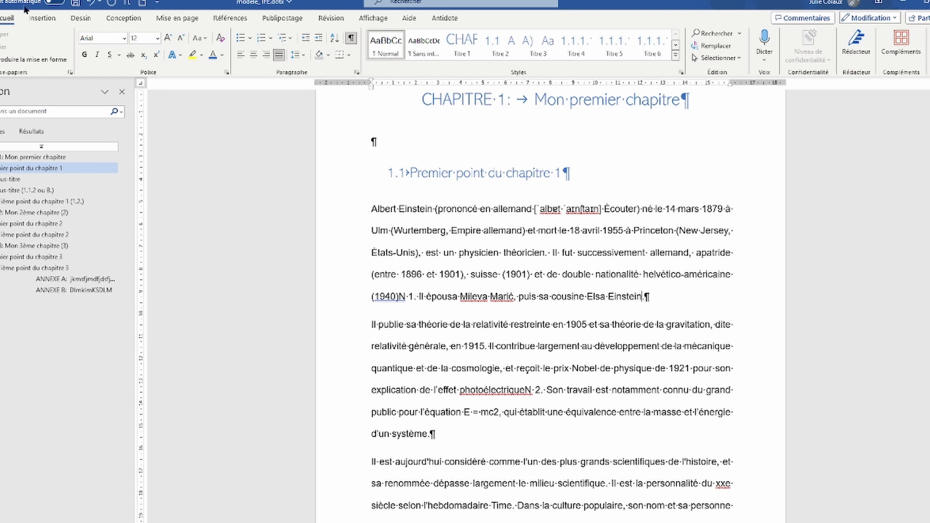
pyautogui.click(221, 19)
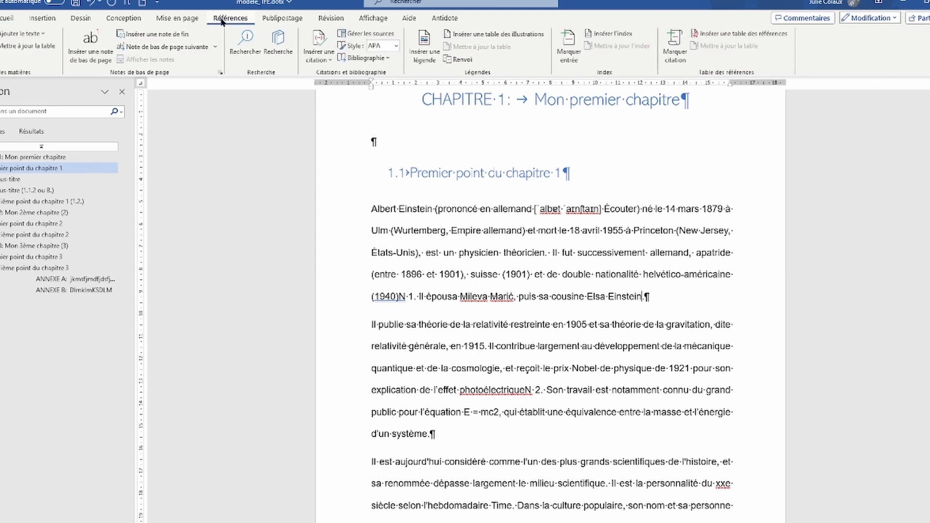
pyautogui.click(82, 60)
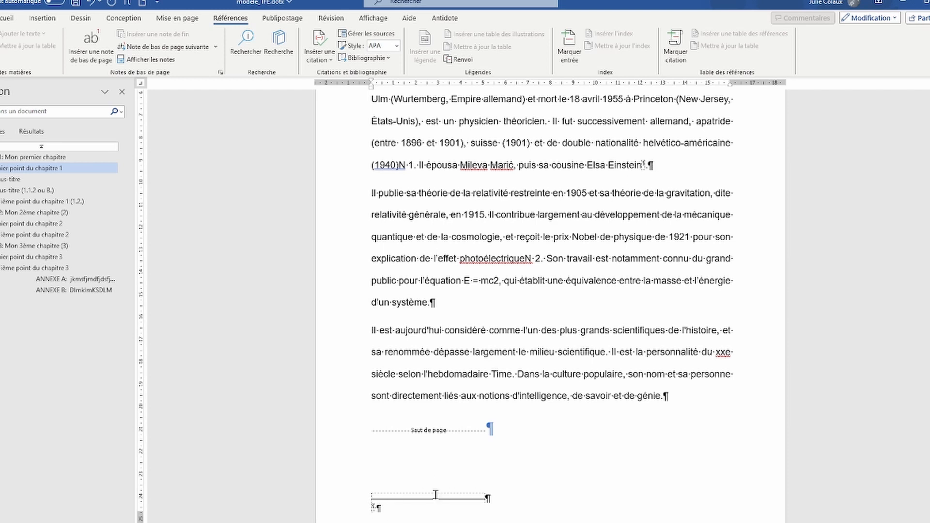
pyautogui.scroll(-2, 489, 478)
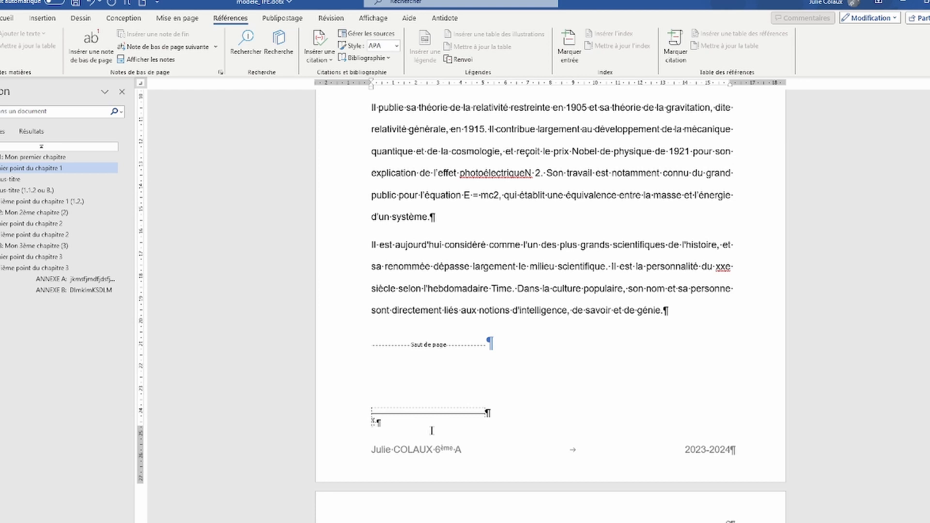
pyautogui.write('Wikipédia')
# Step: Insert a second footnote after "d'un système." with placeholder text
pyautogui.scroll(2, 519, 293)
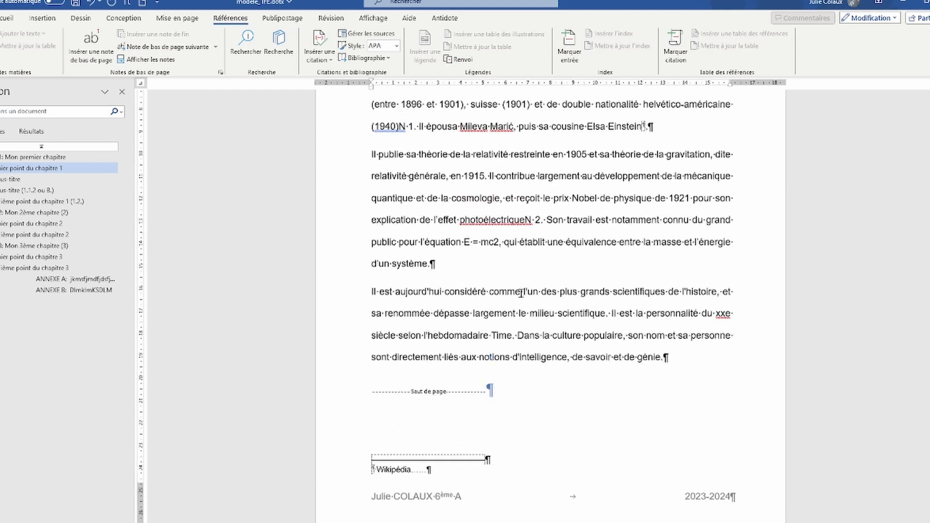
pyautogui.click(519, 294)
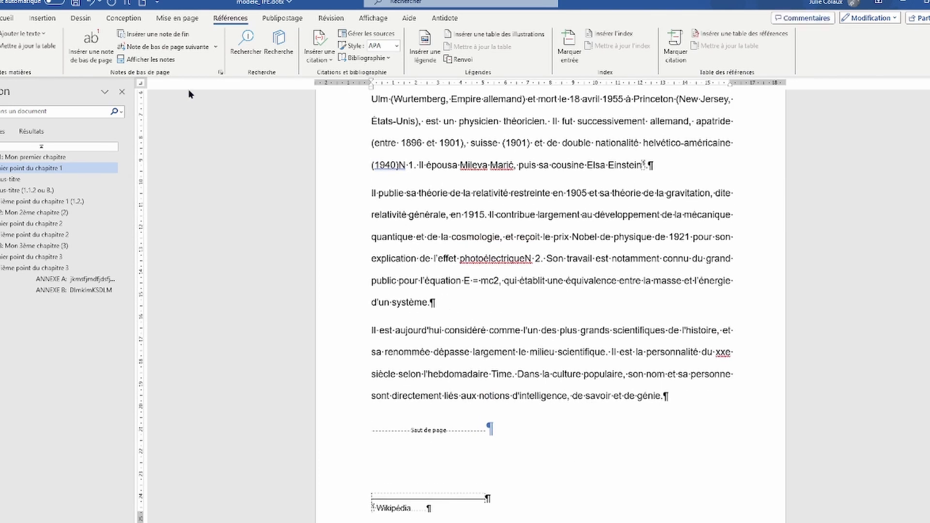
pyautogui.click(73, 58)
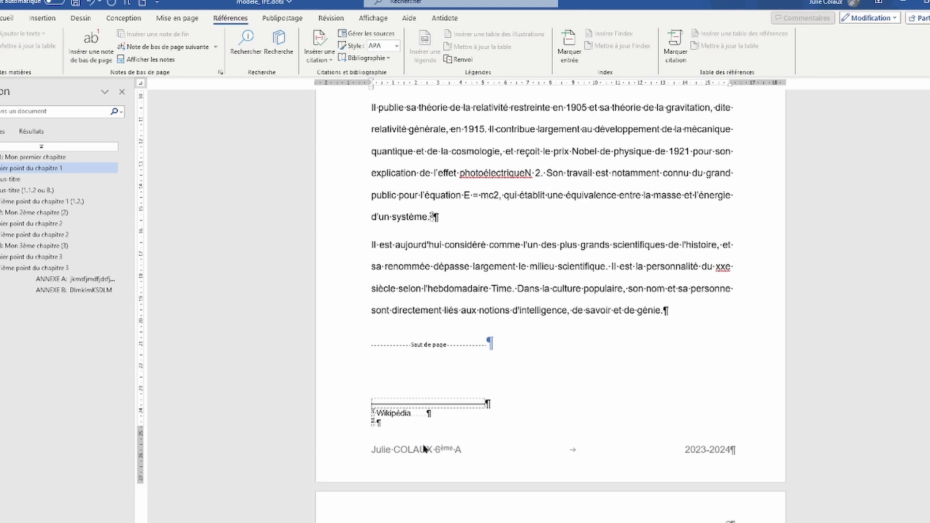
pyautogui.write('dkmljsdmkdjlmk')
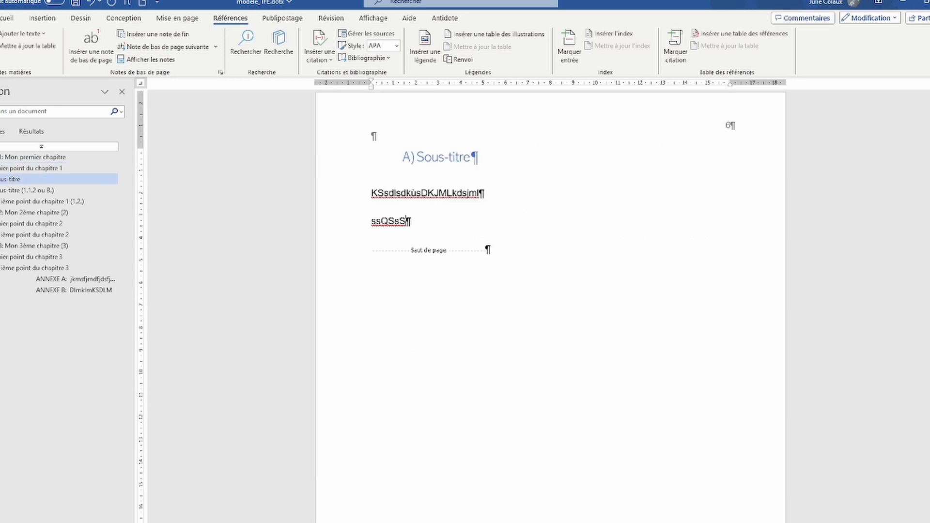
# Step: Add blank lines on the Sous-titre page and switch to the Einstein image search in the browser
pyautogui.press('Return')
pyautogui.press('Return')
pyautogui.press('Return')
pyautogui.press('Return')
pyautogui.press('Return')
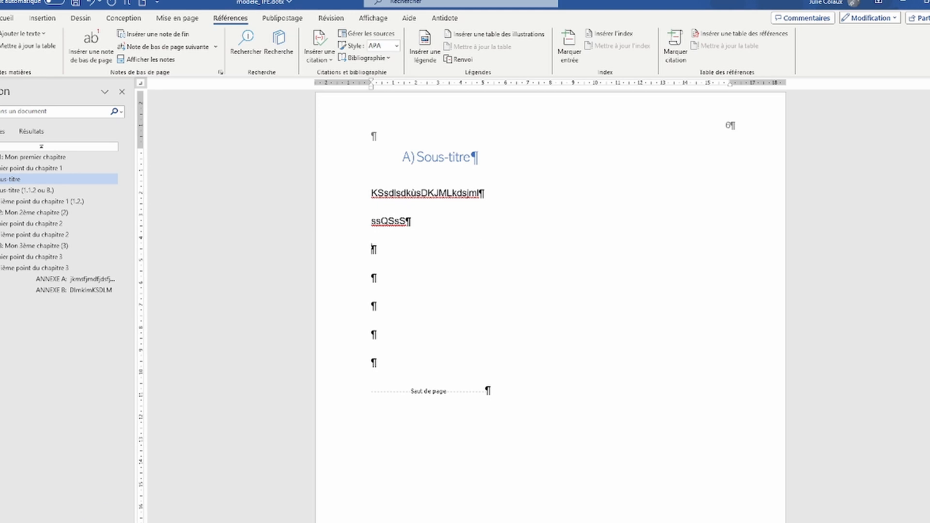
pyautogui.moveTo(172, 522)
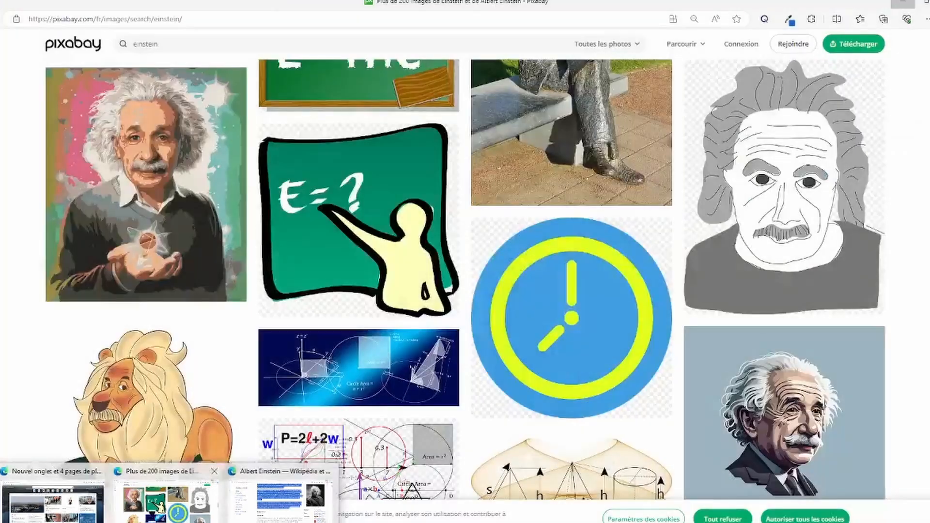
pyautogui.click(221, 514)
pyautogui.scroll(12, 432, 422)
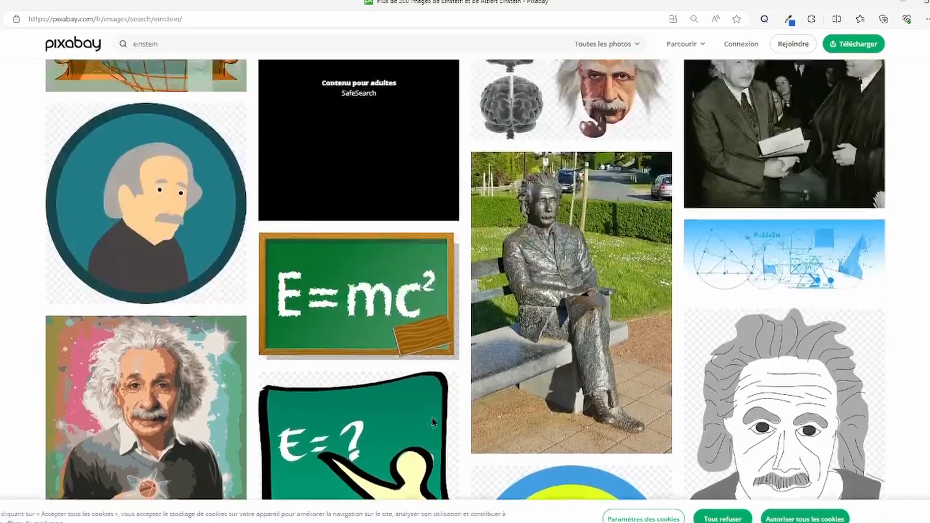
pyautogui.scroll(2, 432, 423)
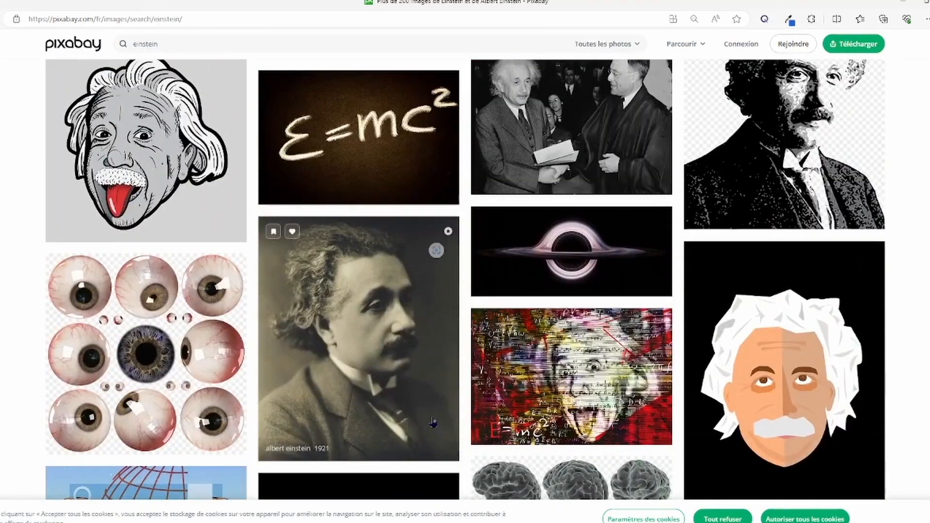
pyautogui.scroll(6, 434, 422)
# Step: Paste the Einstein photo onto page 6 and shrink it from a corner handle
pyautogui.hotkey('alt', 'Tab')
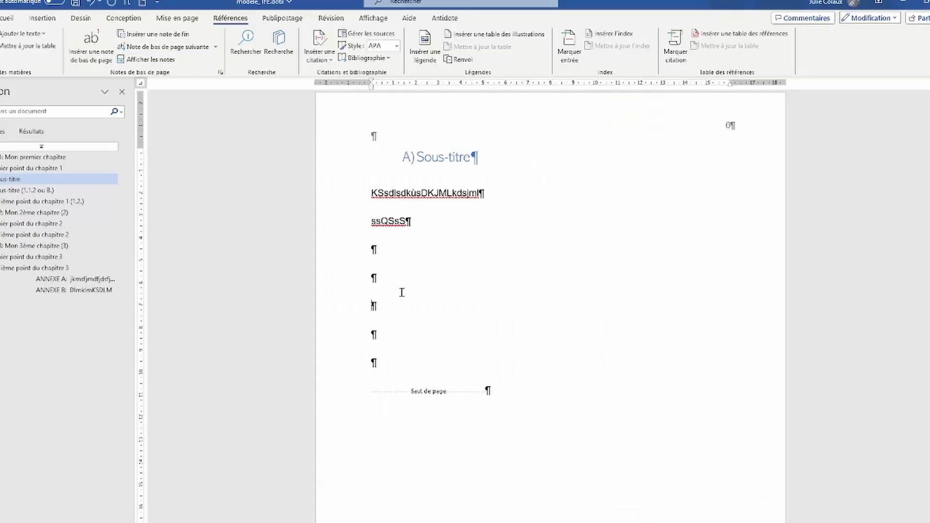
pyautogui.hotkey('ctrl', 'v')
pyautogui.click(632, 504)
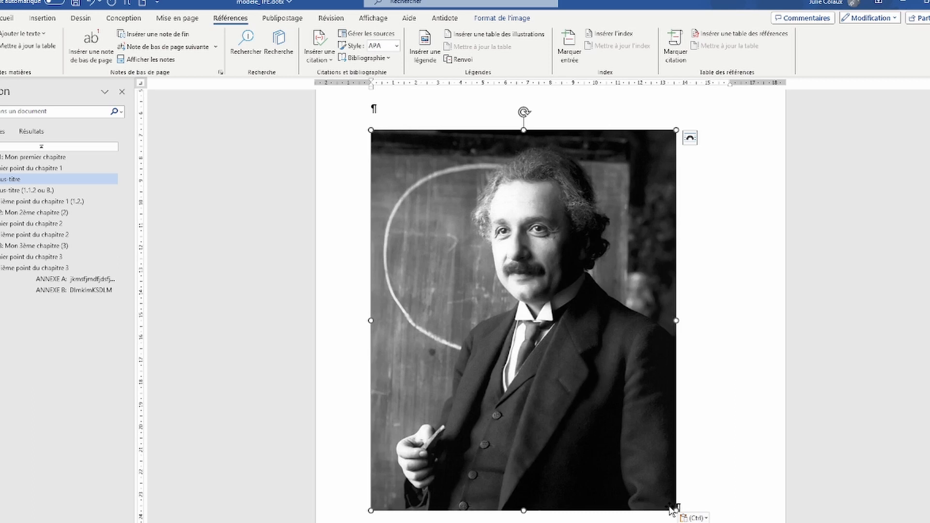
pyautogui.moveTo(675, 509); pyautogui.dragTo(530, 328)
pyautogui.scroll(2, 463, 333)
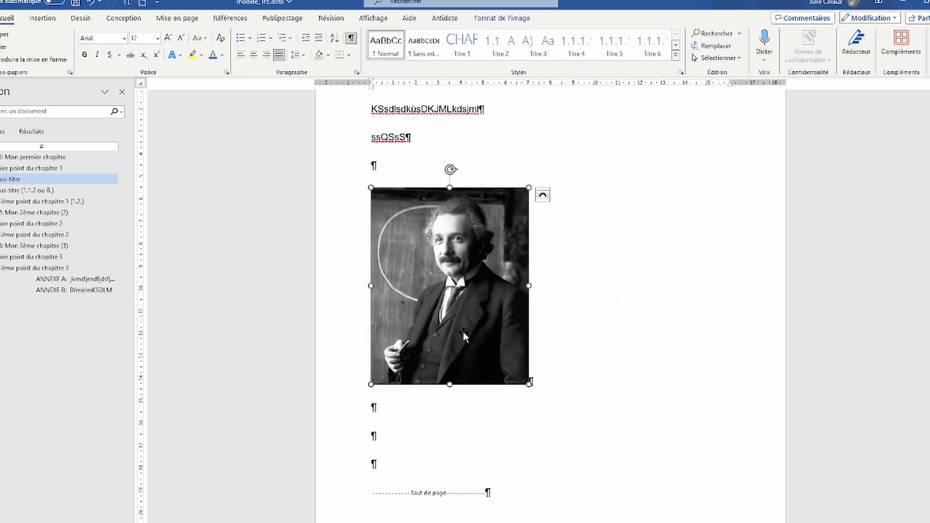
pyautogui.click(253, 55)
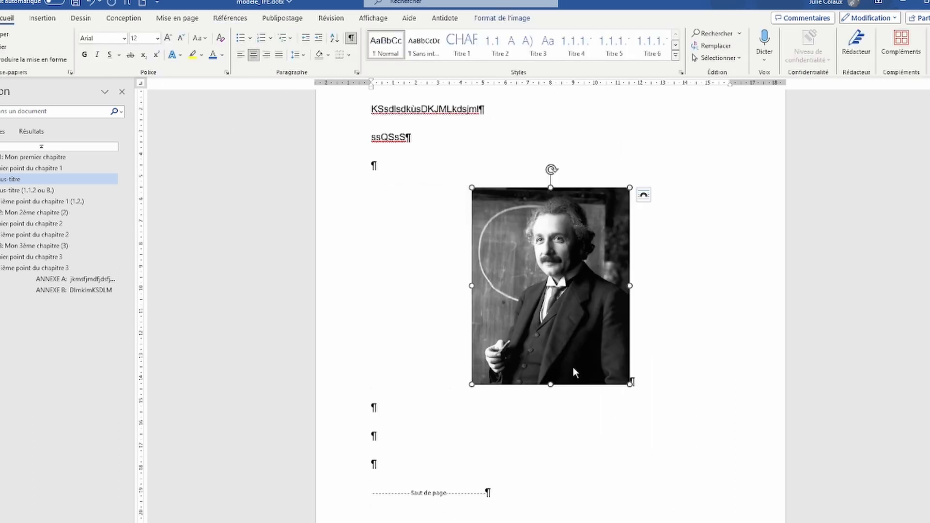
pyautogui.click(694, 350)
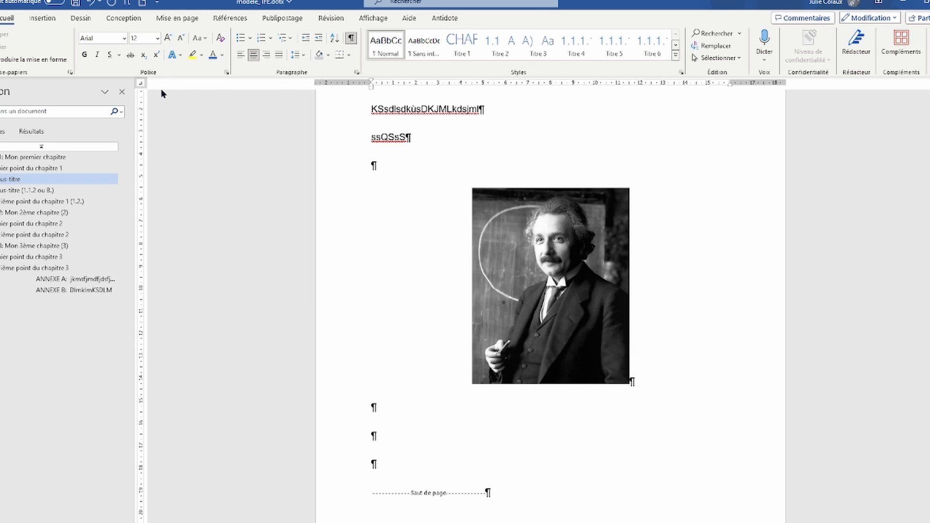
# Step: Indent the left-aligned picture with a left tab stop near 2 cm, nudged slightly right
pyautogui.click(535, 252)
pyautogui.click(241, 55)
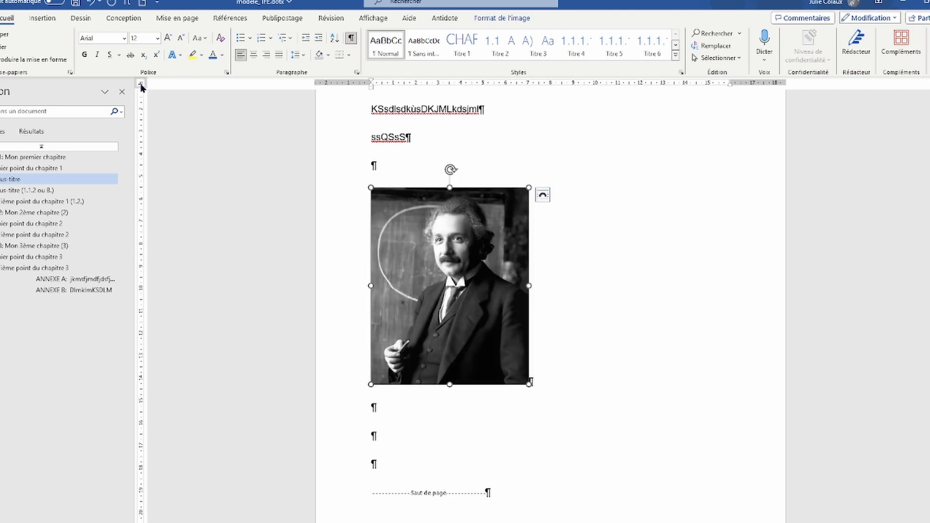
pyautogui.click(140, 84)
pyautogui.click(415, 87)
pyautogui.click(564, 386)
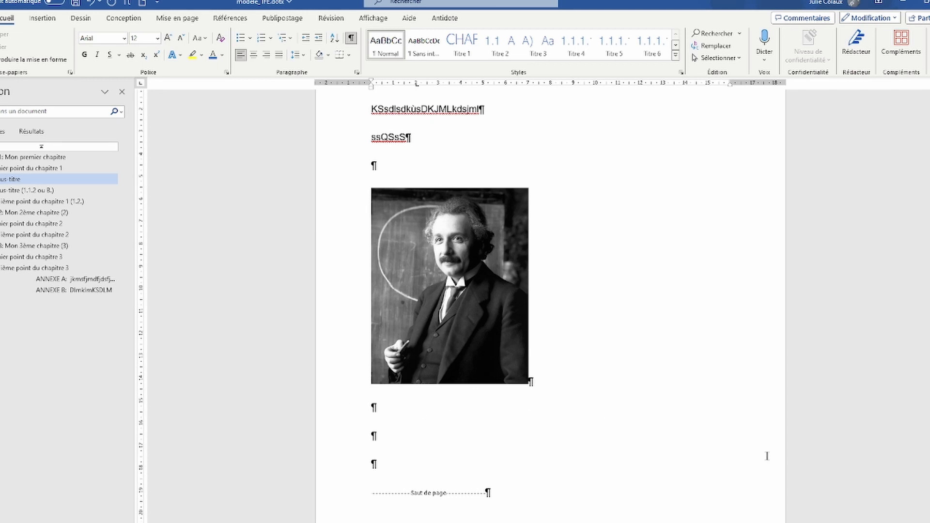
pyautogui.press('Tab')
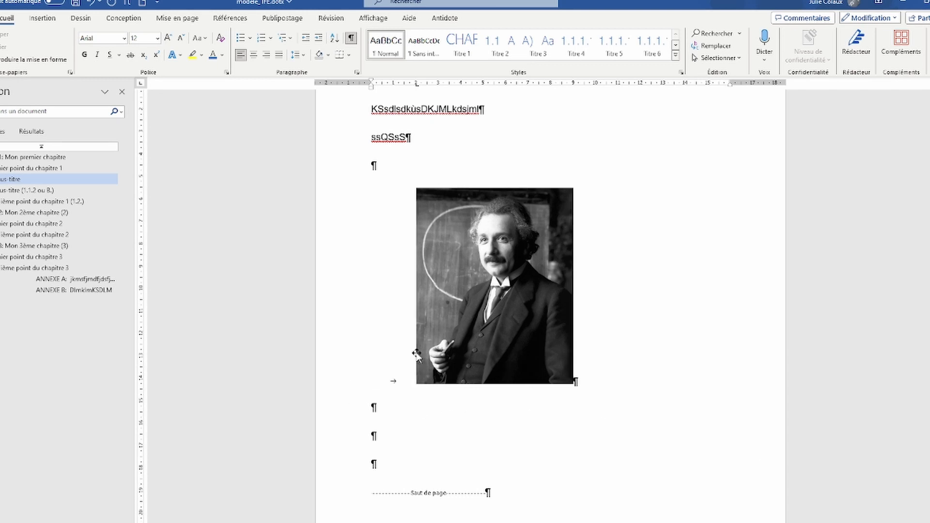
pyautogui.moveTo(417, 87)
pyautogui.mouseDown()
pyautogui.moveTo(508, 94)
pyautogui.moveTo(411, 85)
pyautogui.moveTo(454, 85)
pyautogui.moveTo(443, 85)
pyautogui.mouseUp()
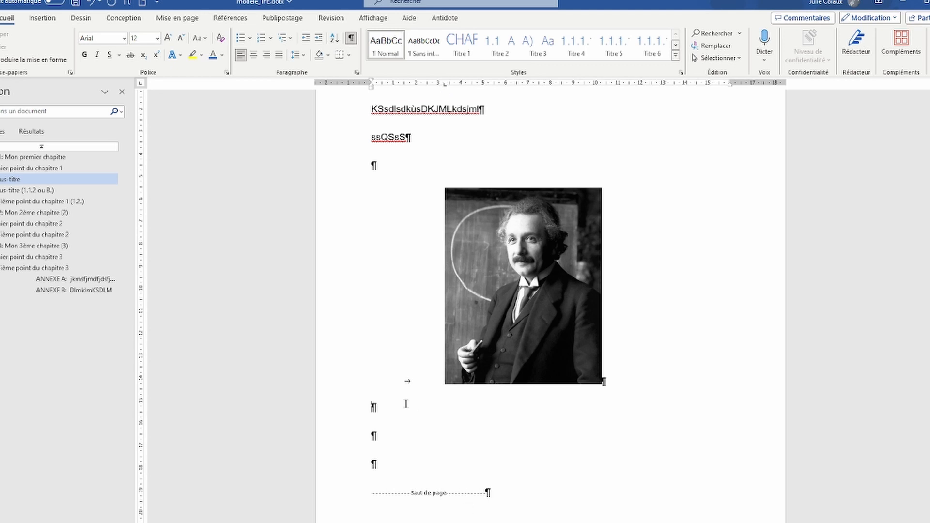
pyautogui.click(505, 344)
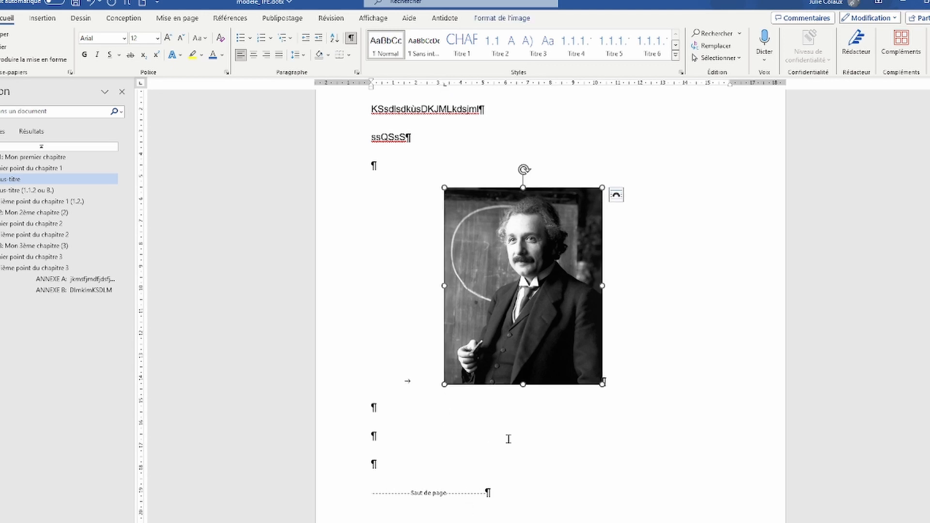
# Step: Caption the photo 'Figure 1: Albert Einstein en 1905' and tab it toward 7 cm
pyautogui.click(230, 20)
pyautogui.click(424, 51)
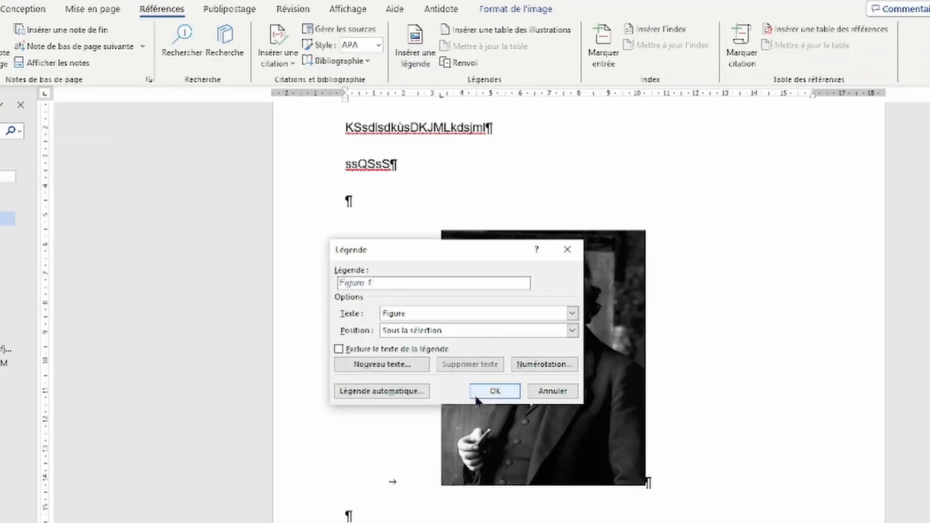
pyautogui.click(495, 393)
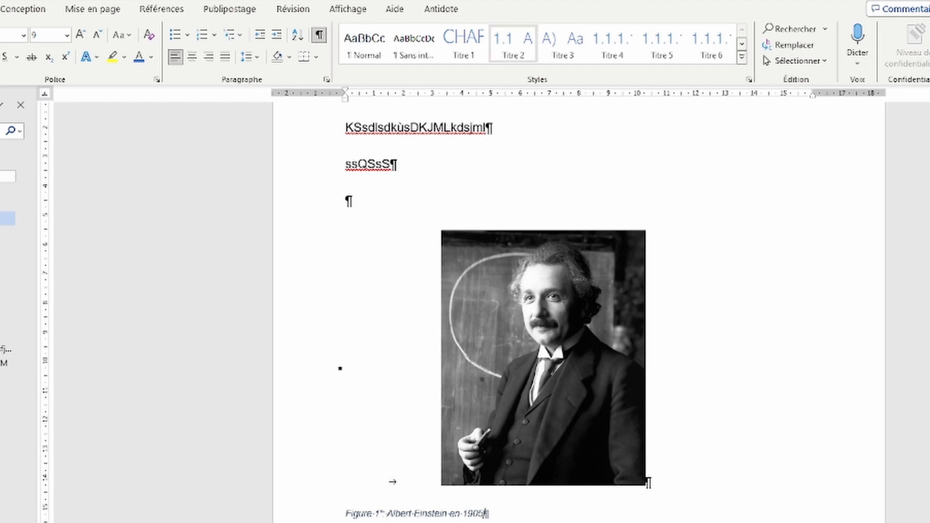
pyautogui.moveTo(515, 95); pyautogui.dragTo(549, 100)
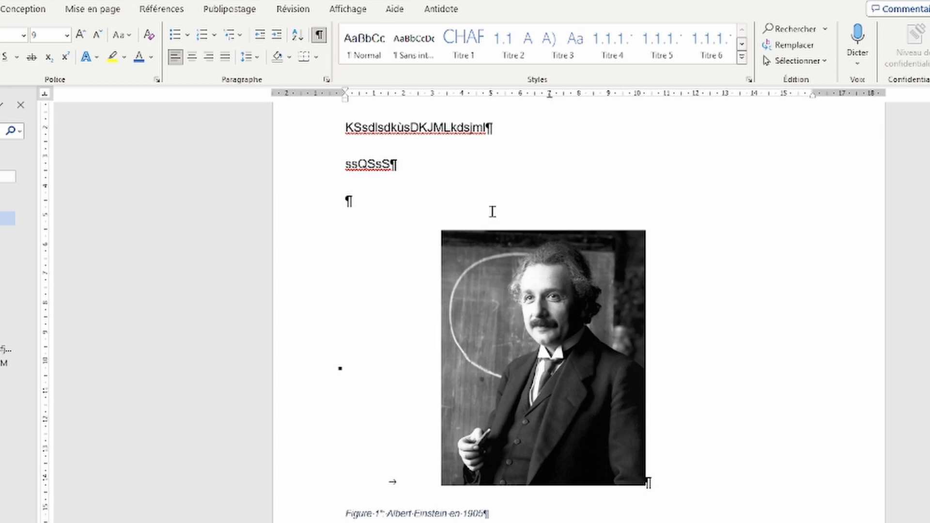
pyautogui.press('Tab')
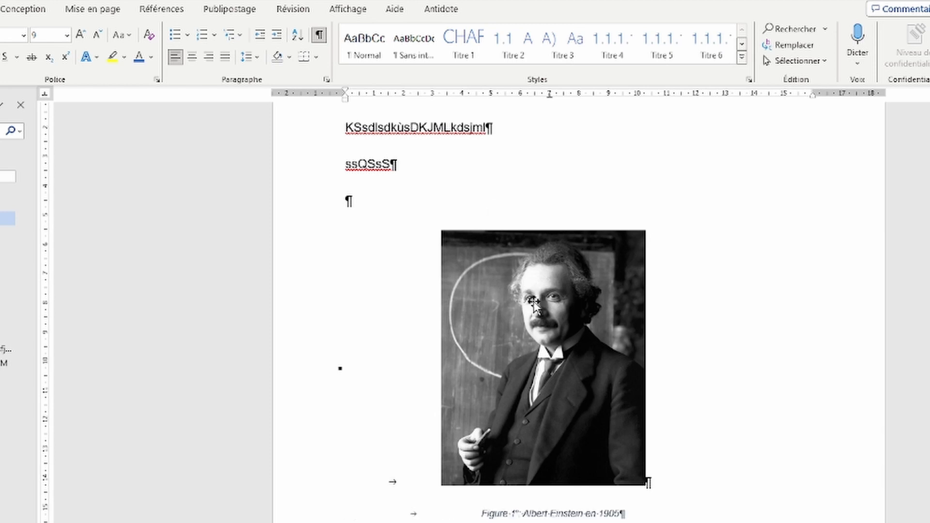
pyautogui.scroll(-4, 600, 487)
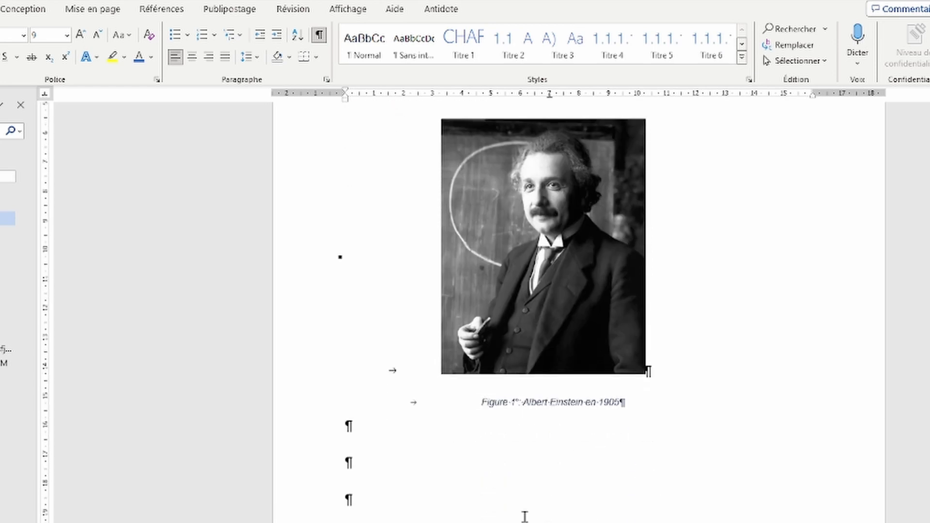
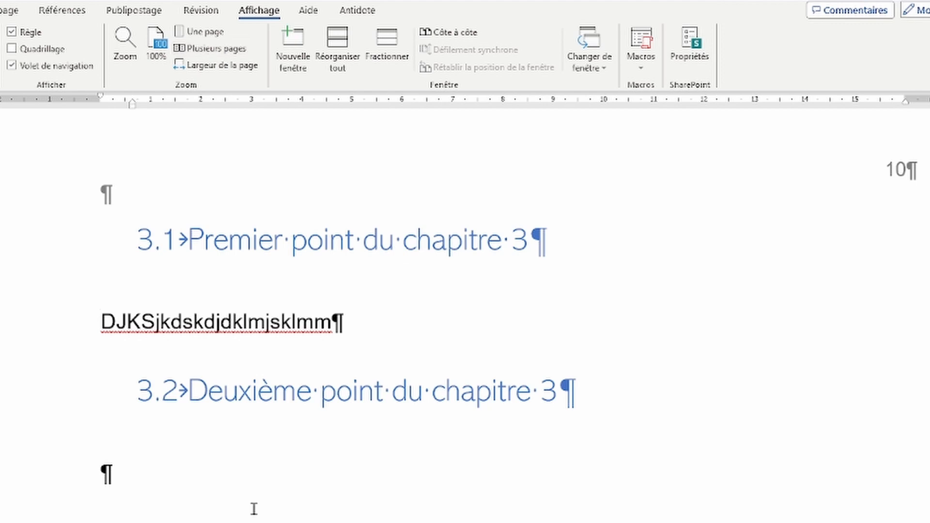
# Step: Insert a page break before the '3.2 Deuxième point du chapitre 3' heading to start it on a new page
pyautogui.scroll(-6, 254, 445)
pyautogui.scroll(4, 208, 305)
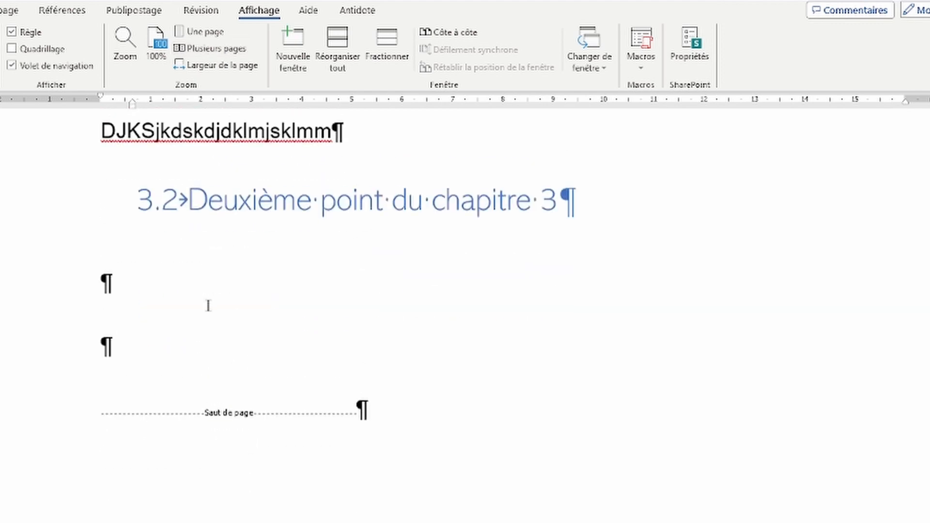
pyautogui.click(199, 201)
pyautogui.hotkey('ctrl', 'Return')
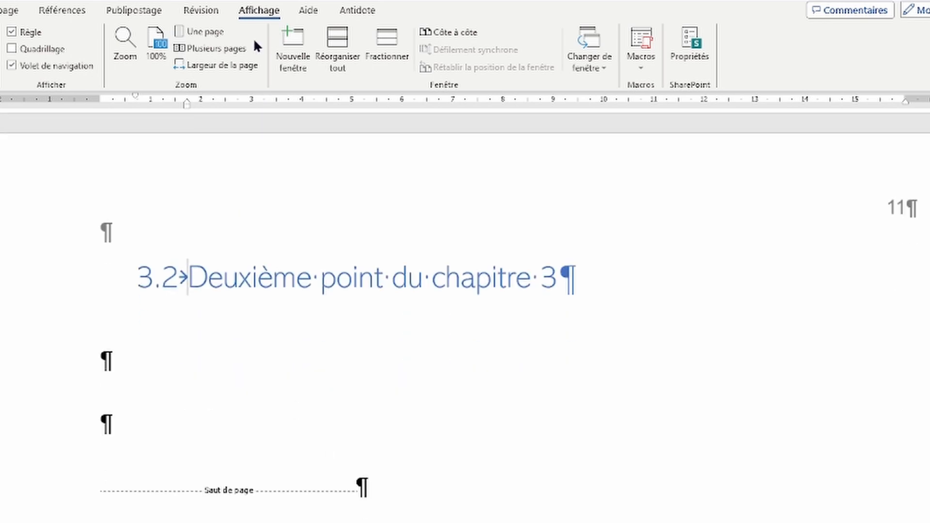
pyautogui.scroll(-5, 124, 349)
pyautogui.scroll(-5, 123, 355)
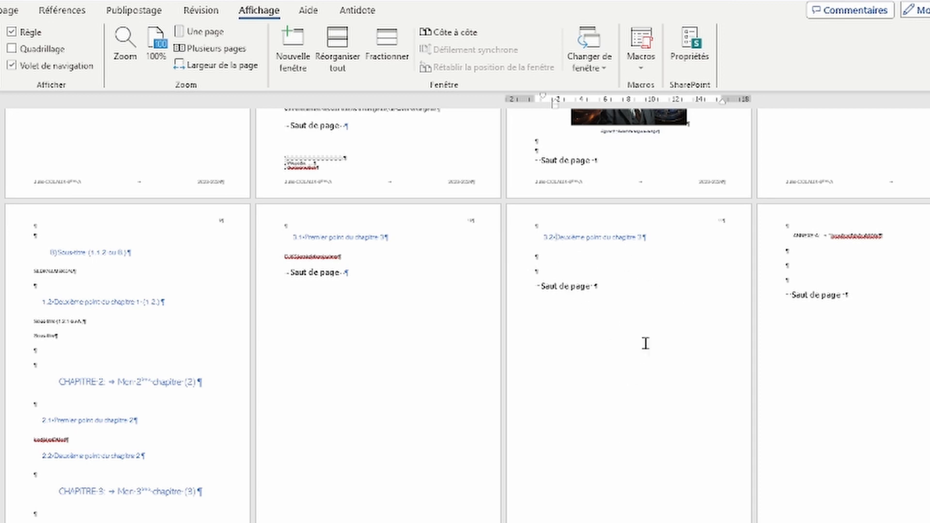
# Step: Add next-page section breaks after section 3.1 and after section 3.2
pyautogui.click(407, 275)
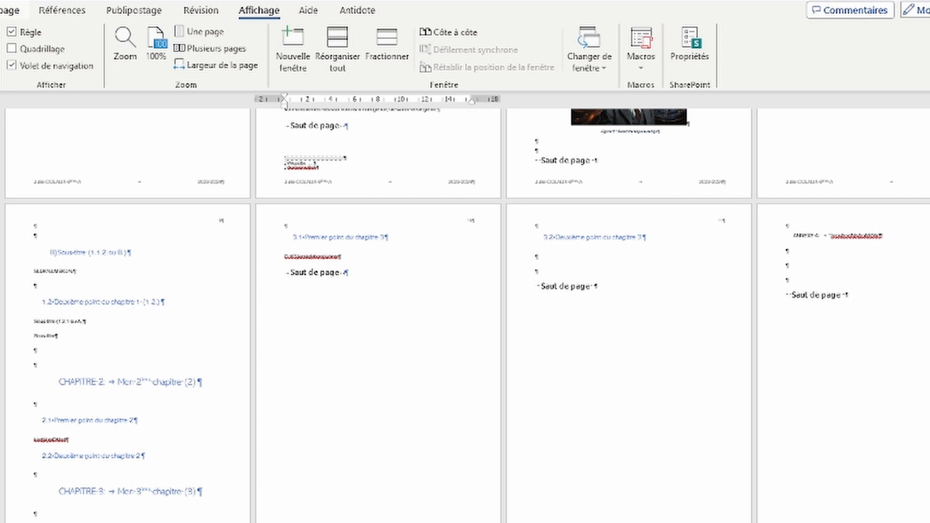
pyautogui.click(4, 10)
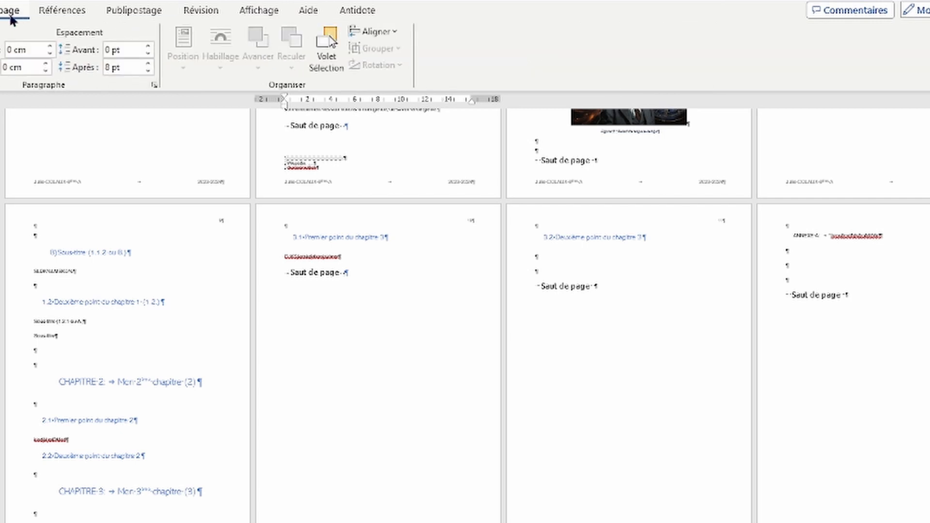
pyautogui.click(0, 32)
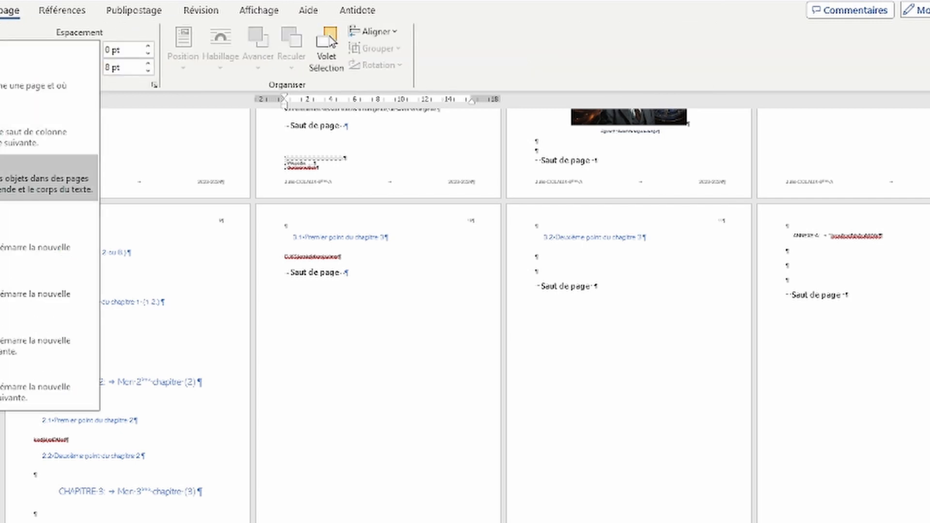
pyautogui.click(1, 247)
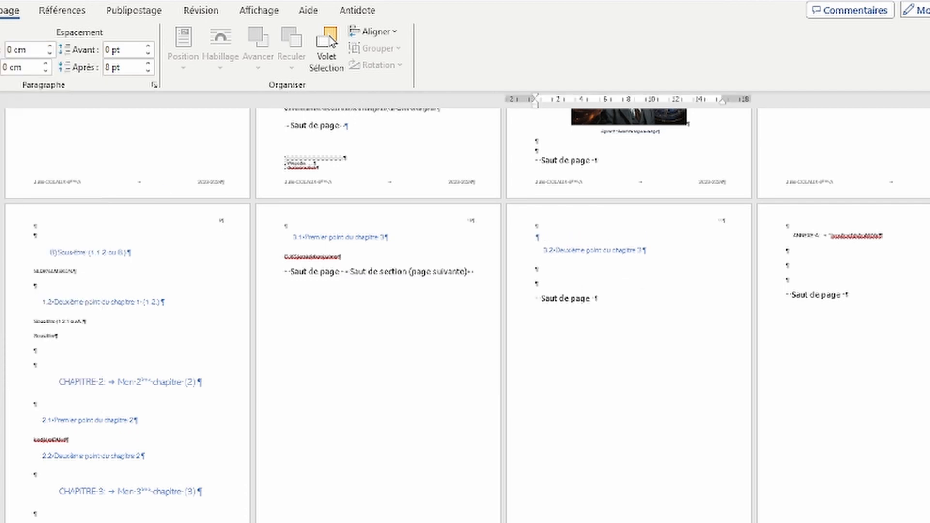
pyautogui.click(0, 32)
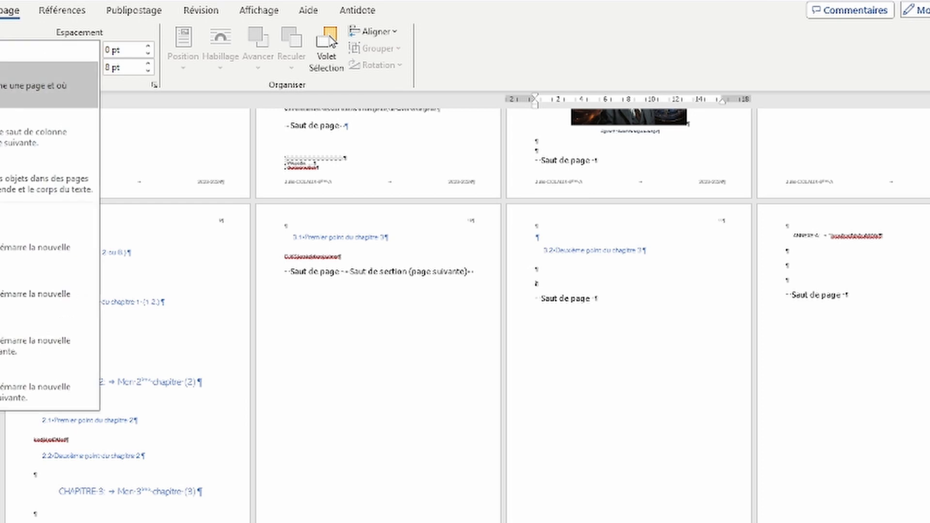
pyautogui.click(1, 246)
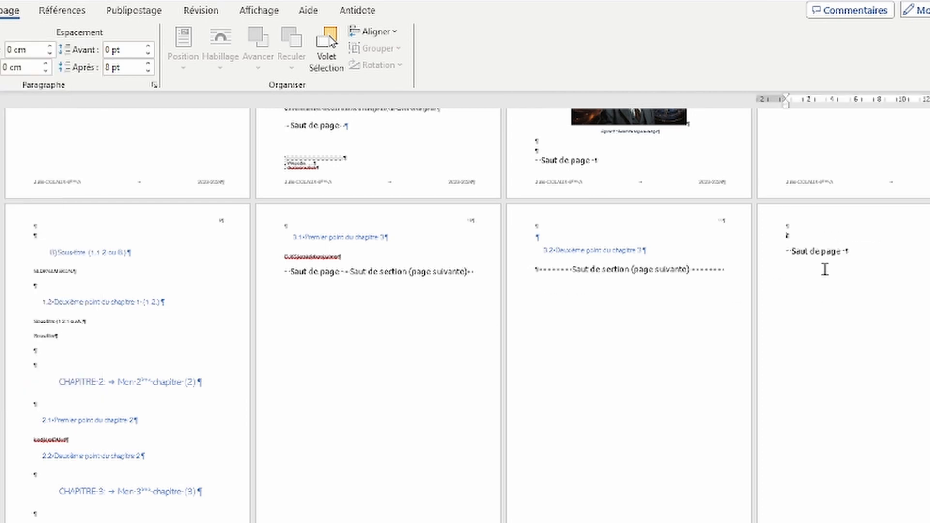
# Step: Delete the leftover page break and empty paragraphs above ANNEXE A, then open the 3.2 page footer
pyautogui.press('Delete')
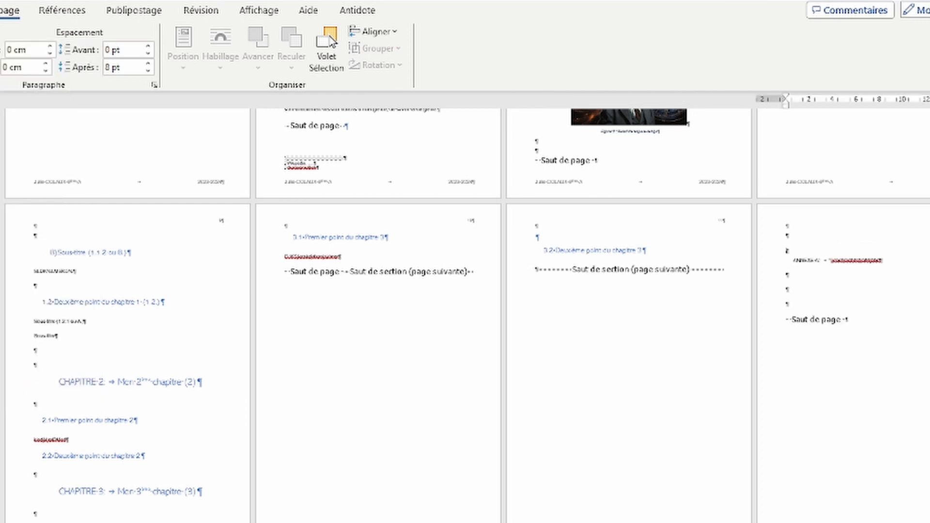
pyautogui.press('Delete')
pyautogui.press('Delete')
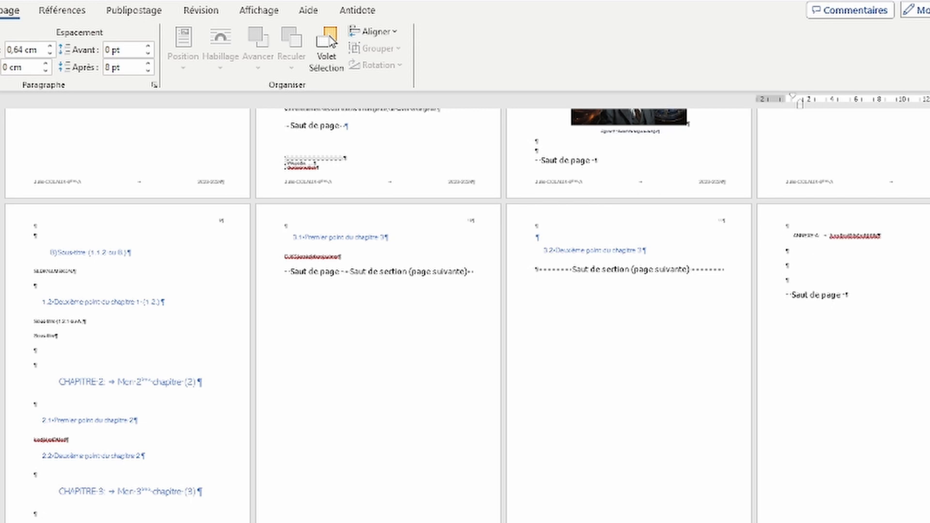
pyautogui.click(537, 270)
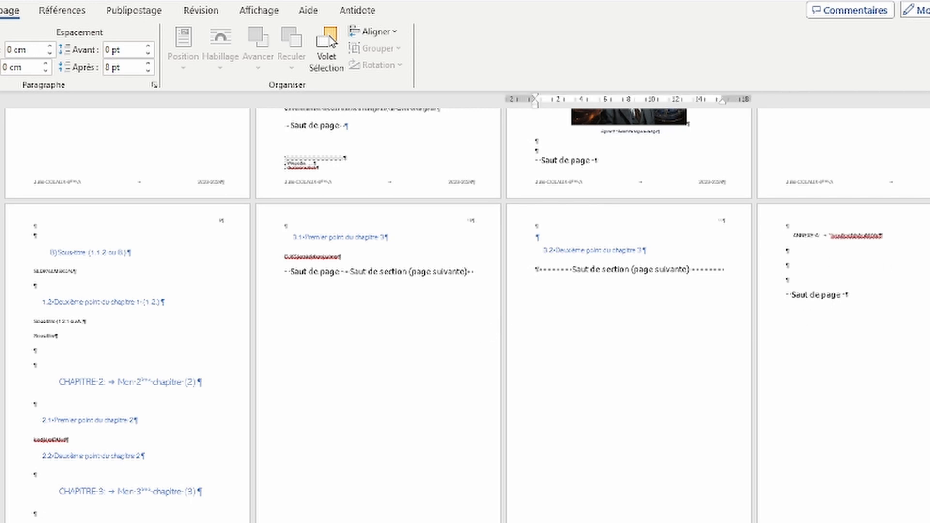
pyautogui.doubleClick(339, 182)
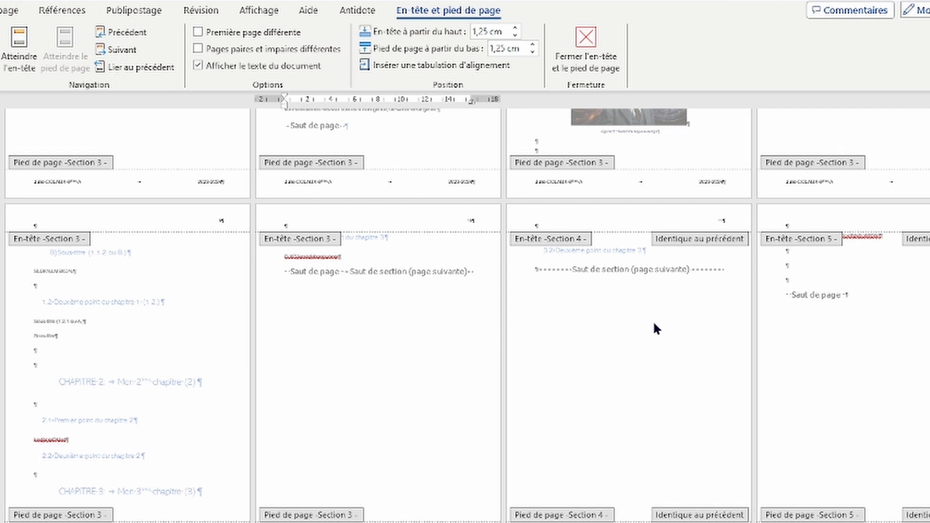
# Step: Click into the Section 4 footer, then close header and footer editing
pyautogui.click(675, 522)
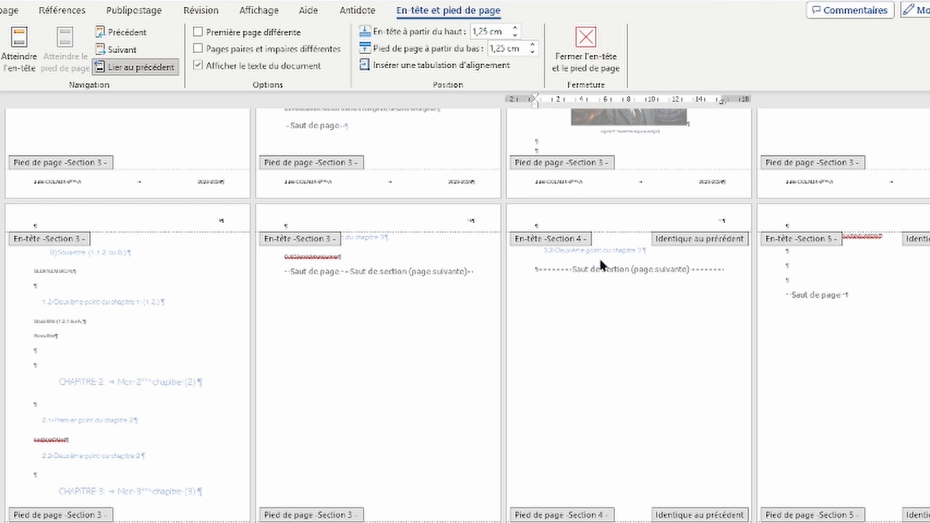
pyautogui.click(586, 48)
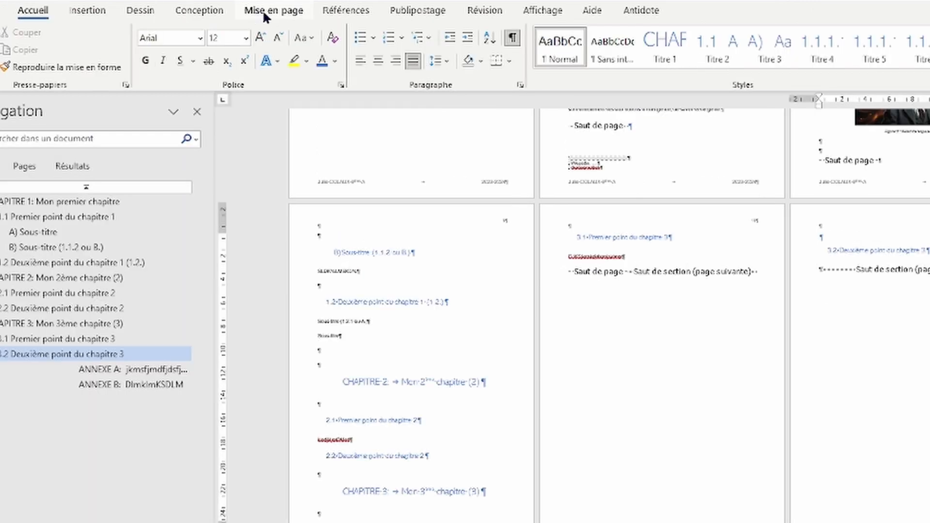
# Step: Set the current section to Paysage (landscape) orientation and add a page break
pyautogui.click(264, 14)
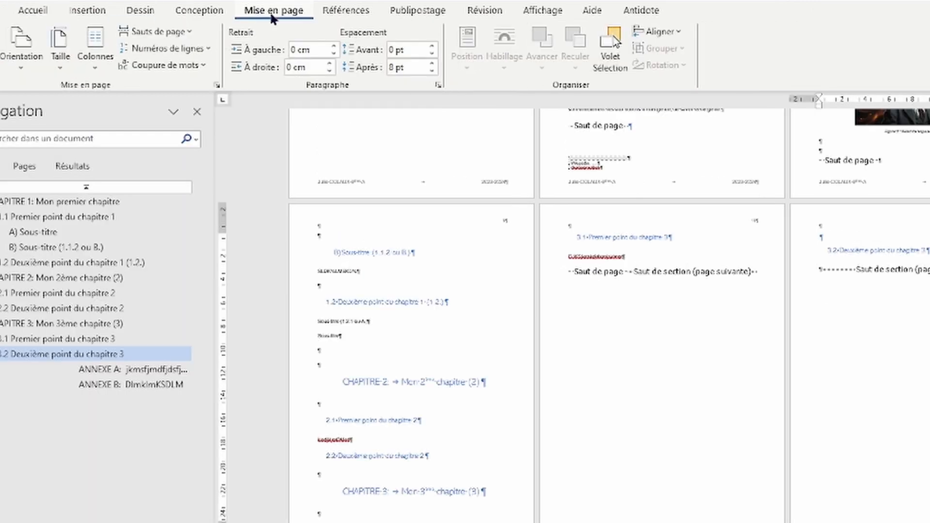
pyautogui.click(19, 61)
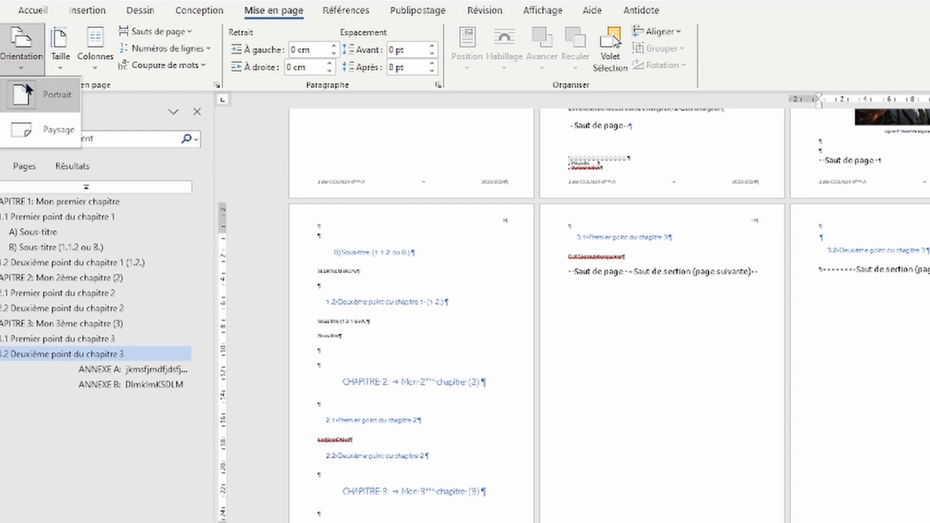
pyautogui.click(30, 133)
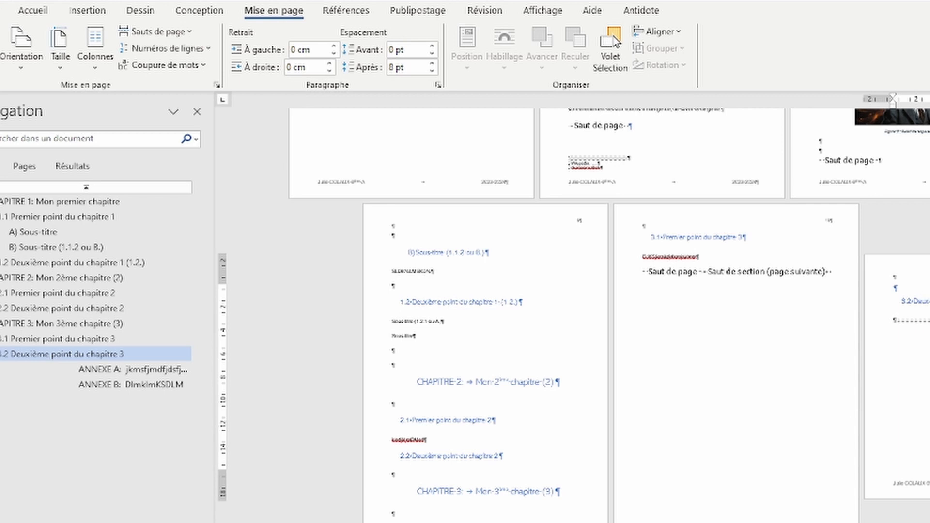
pyautogui.hotkey('ctrl', 'Return')
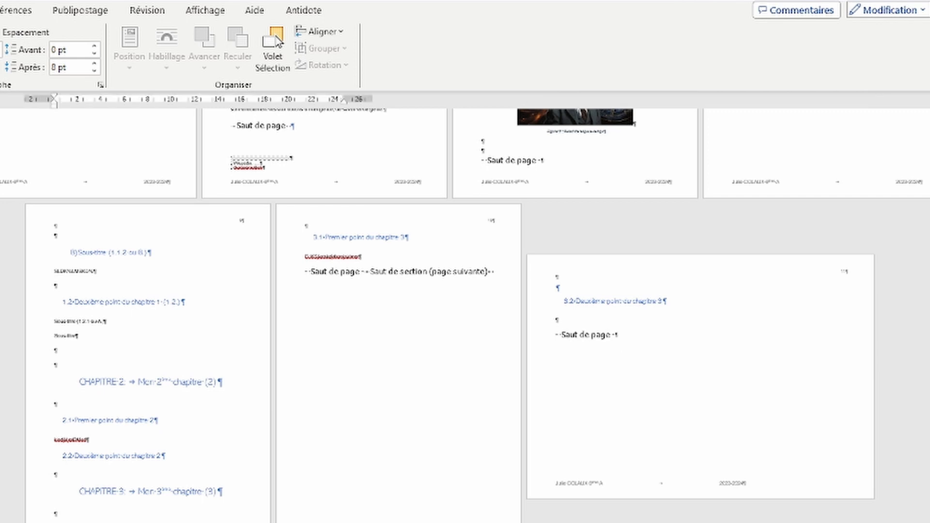
# Step: Delete the unwanted page break and the empty paragraph above the 3.2 heading
pyautogui.scroll(-5, 152, 493)
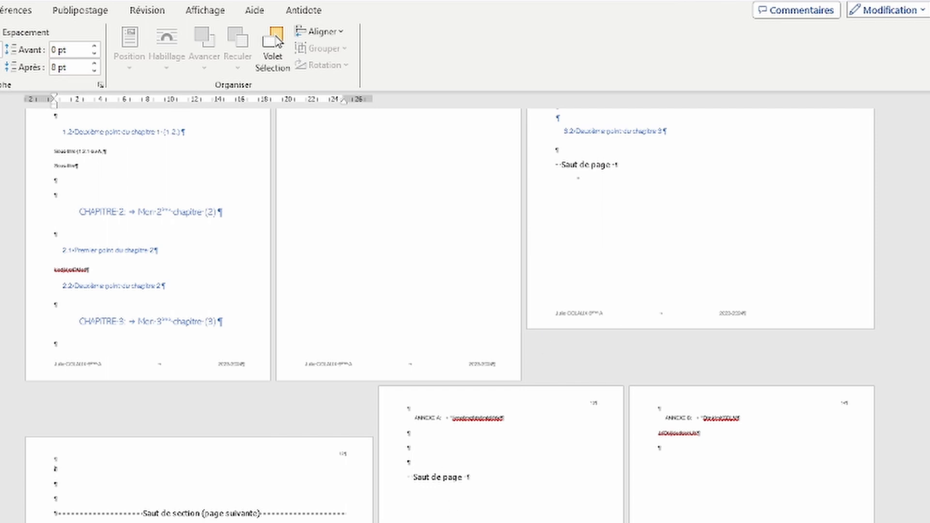
pyautogui.click(557, 166)
pyautogui.scroll(1, 562, 170)
pyautogui.press('Delete')
pyautogui.press('Delete')
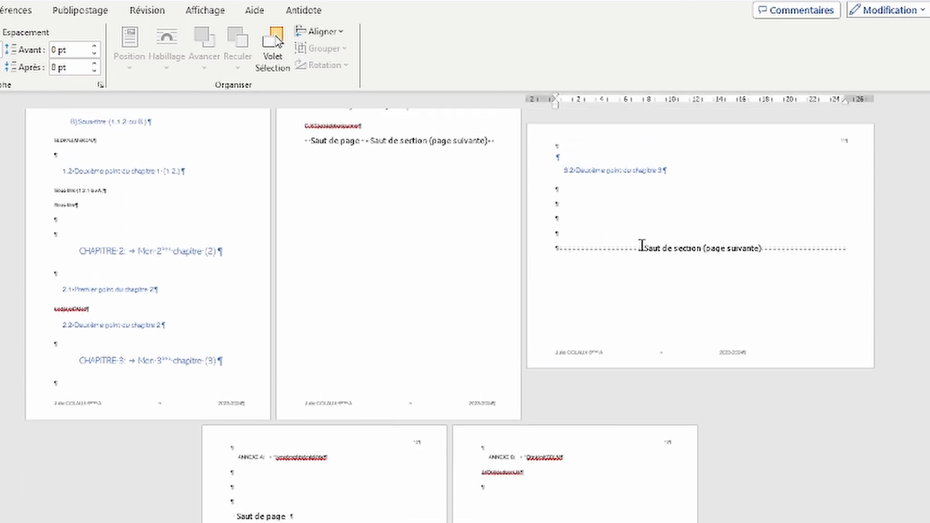
pyautogui.scroll(3, 602, 227)
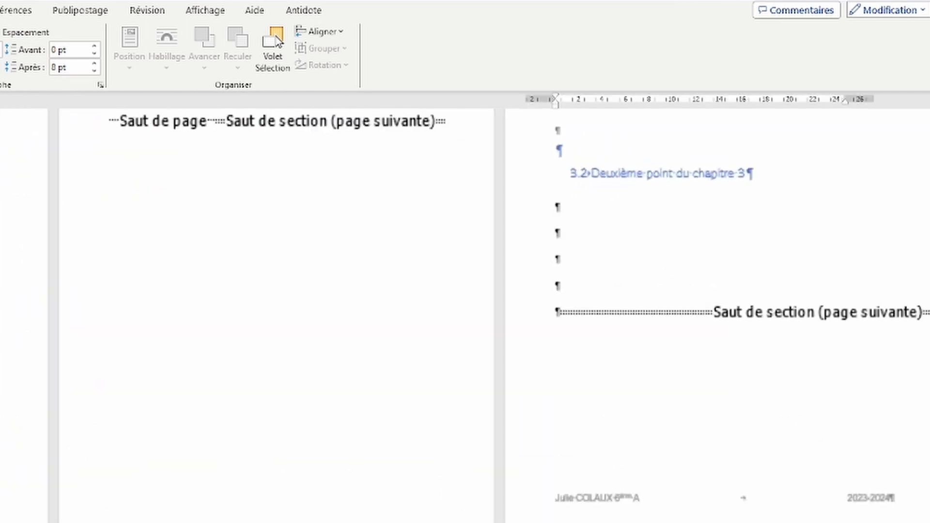
pyautogui.scroll(3, 570, 280)
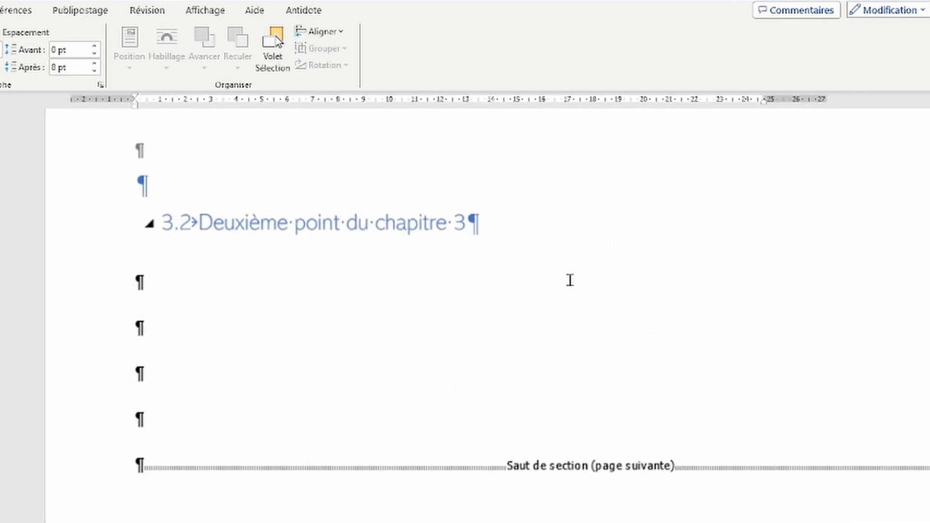
pyautogui.scroll(1, 175, 259)
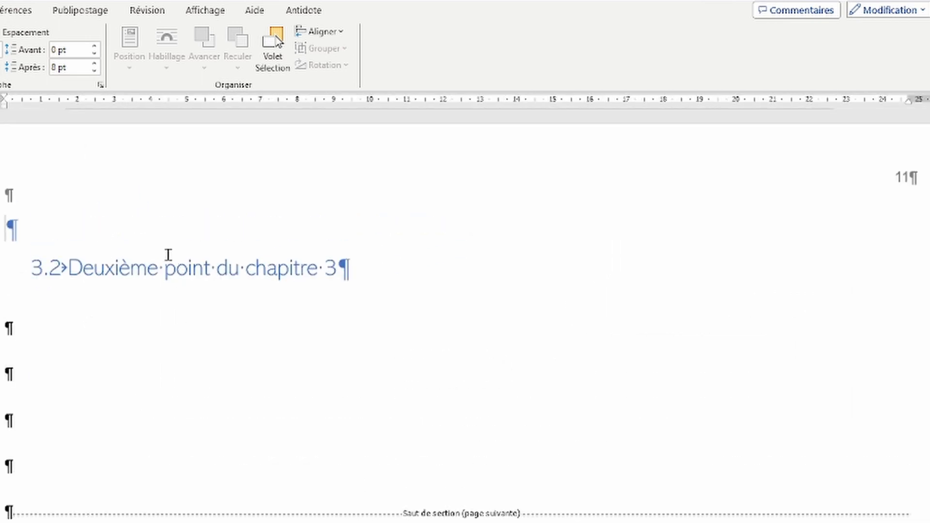
pyautogui.press('Delete')
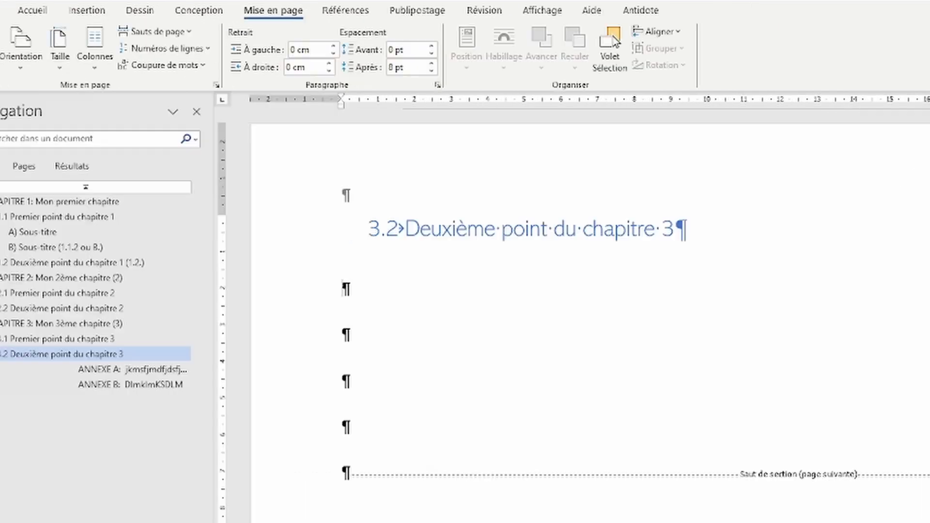
pyautogui.click(87, 11)
# Step: Insert a 5×6 table under the 3.2 heading
pyautogui.click(90, 51)
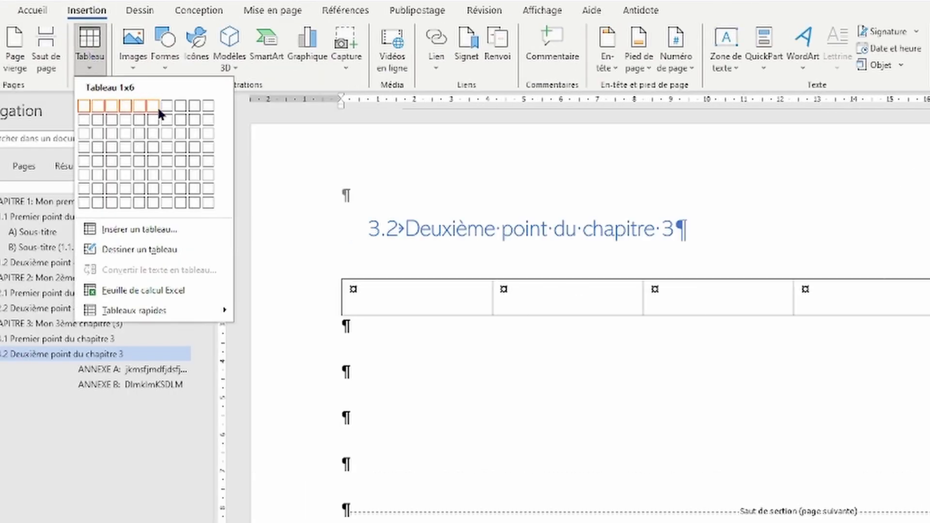
pyautogui.click(151, 161)
pyautogui.click(652, 361)
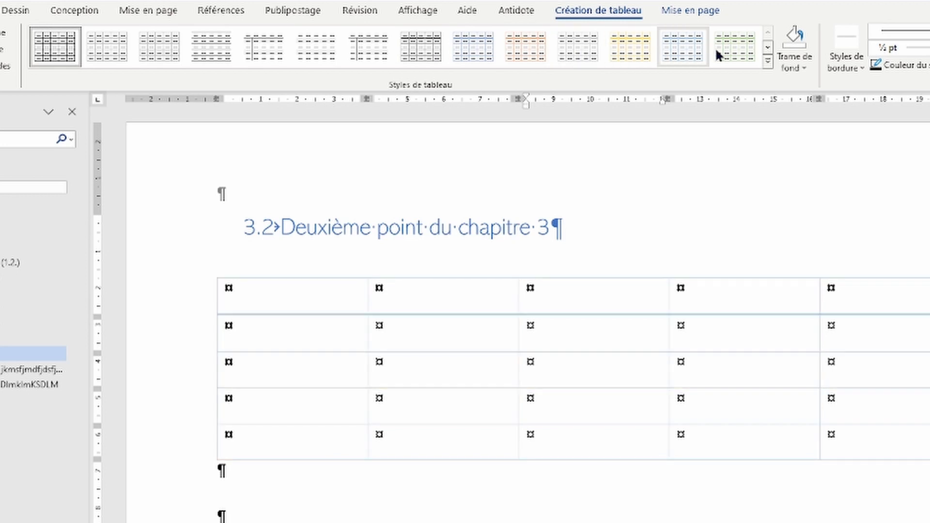
pyautogui.click(603, 480)
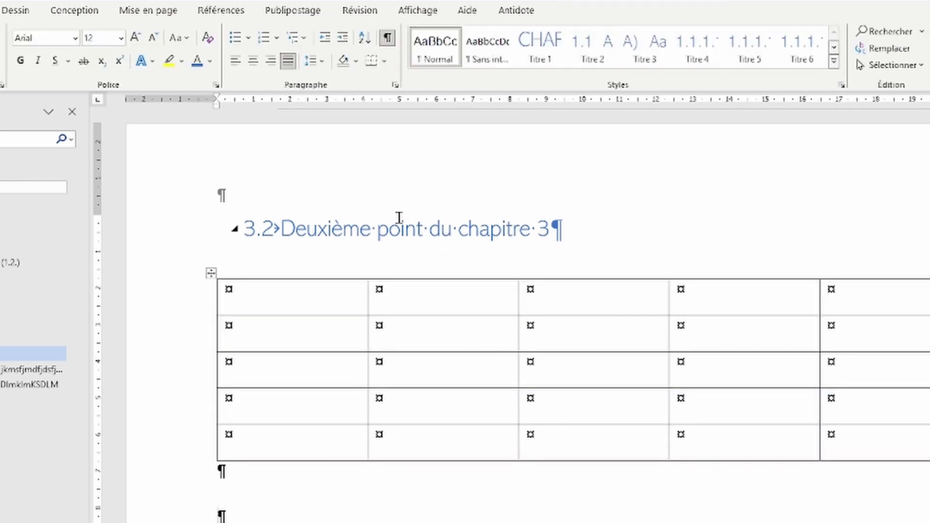
# Step: Select the table's first row and give it green shading
pyautogui.moveTo(345, 300); pyautogui.dragTo(920, 305)
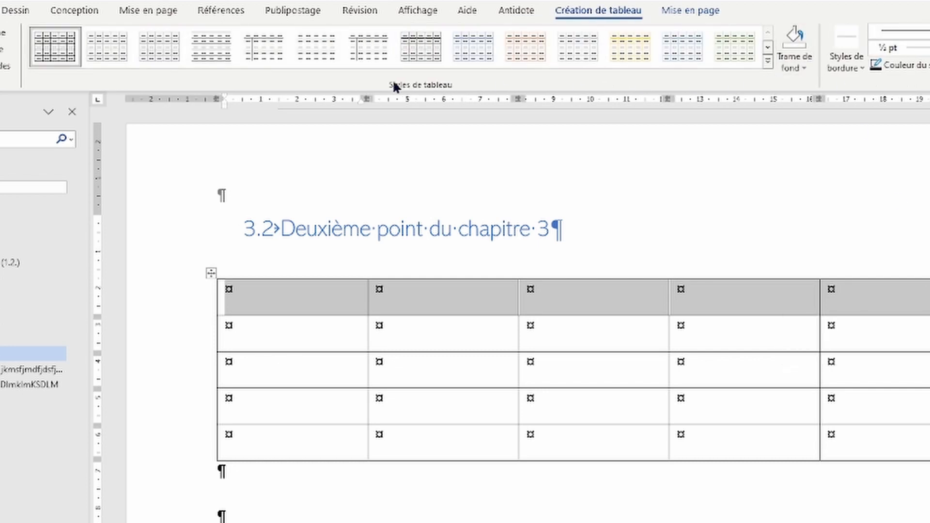
pyautogui.click(796, 62)
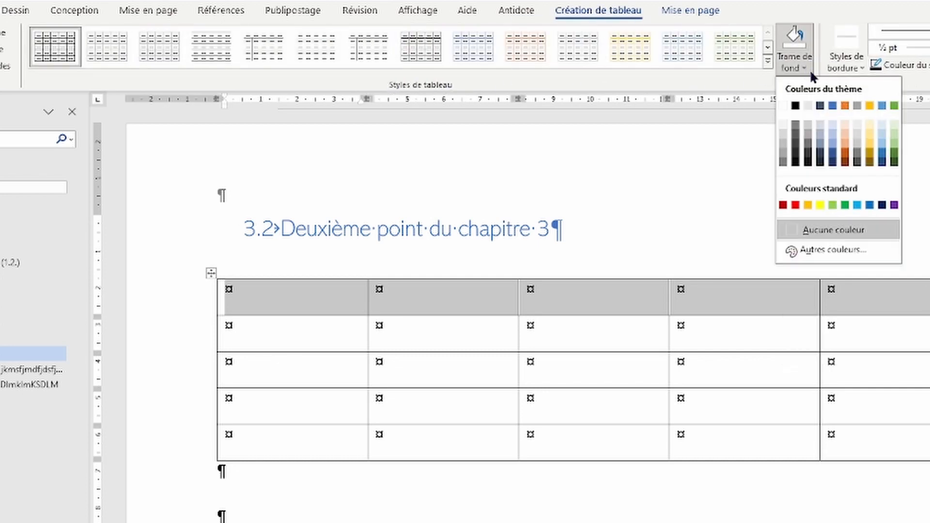
pyautogui.click(895, 144)
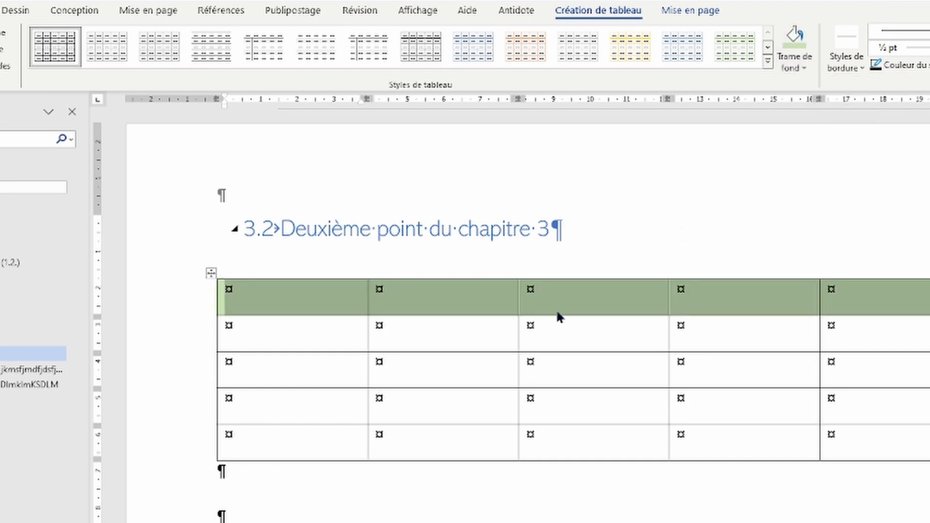
# Step: Open Bordure et trame from the header row's table properties
pyautogui.rightClick(810, 300)
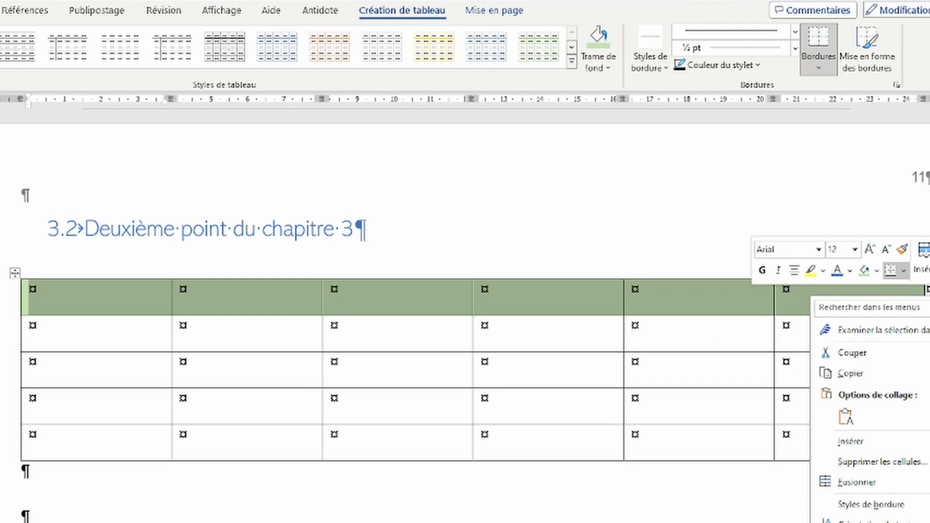
pyautogui.click(872, 522)
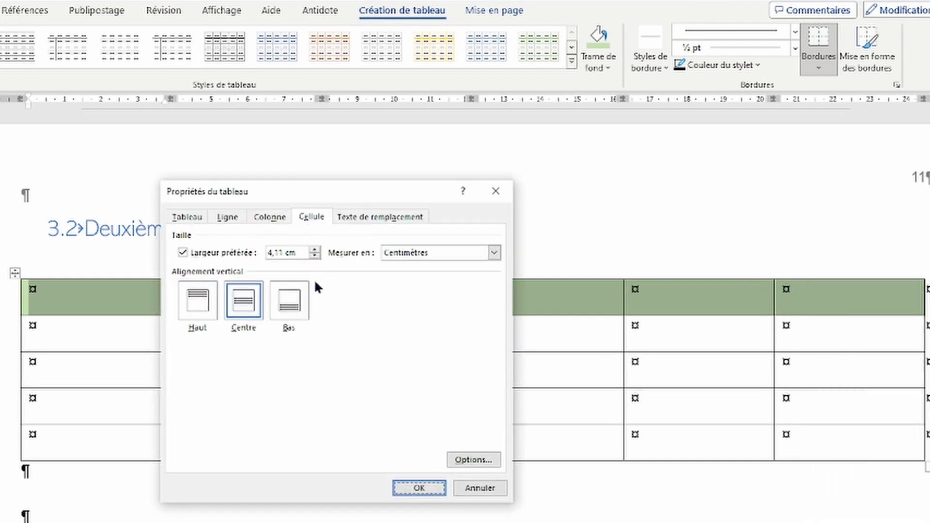
pyautogui.click(186, 217)
pyautogui.click(377, 460)
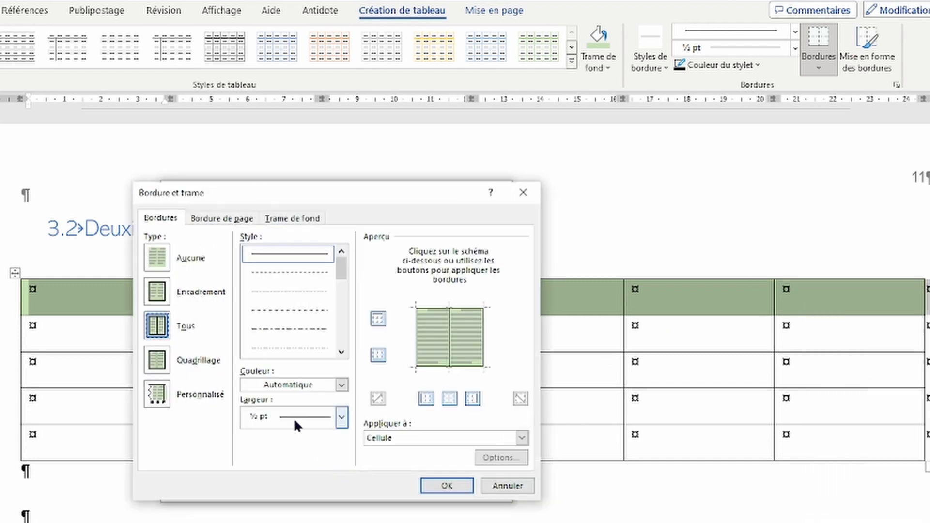
# Step: Apply a custom 3 pt bottom border under the header row and confirm both dialogs
pyautogui.click(461, 369)
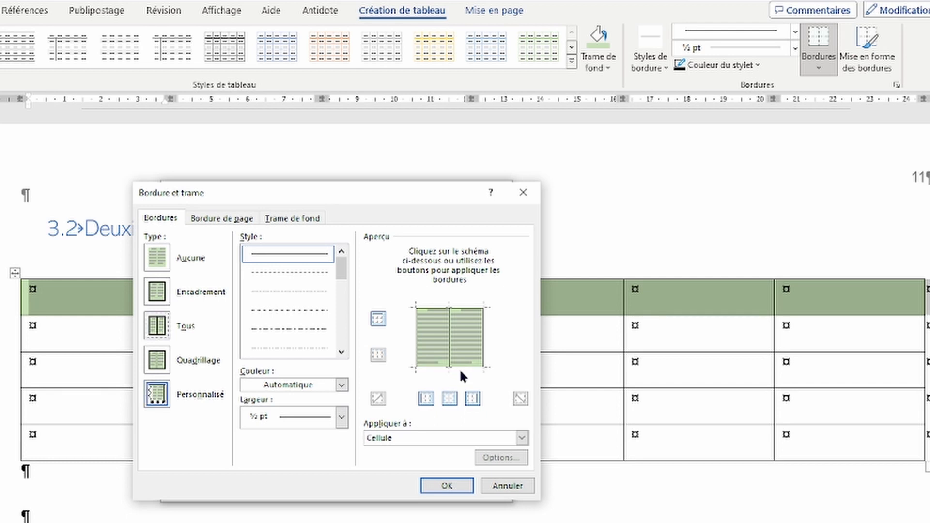
pyautogui.click(460, 370)
pyautogui.click(451, 373)
pyautogui.click(452, 368)
pyautogui.click(329, 421)
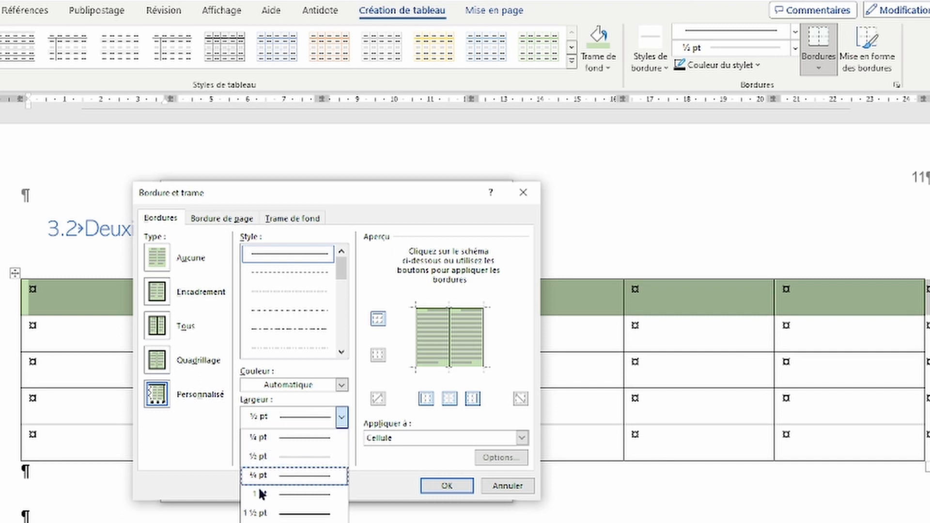
pyautogui.click(294, 522)
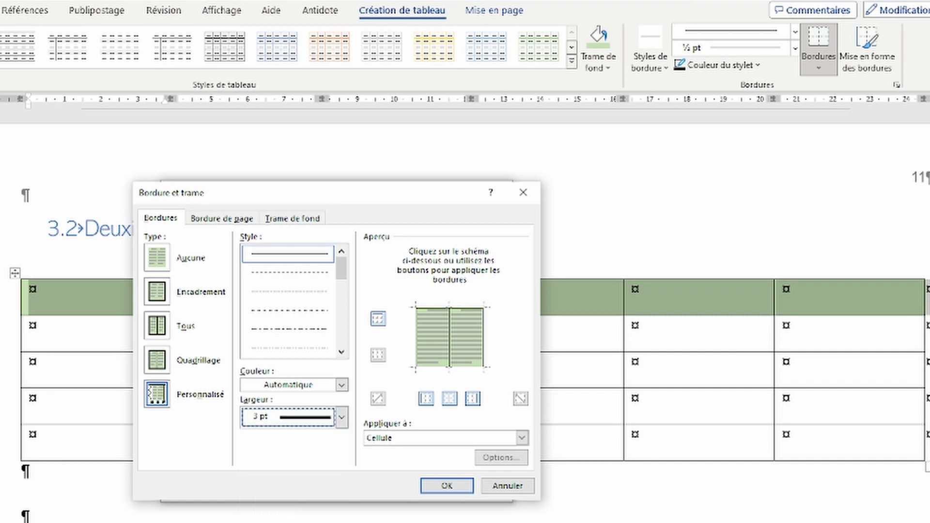
pyautogui.click(446, 372)
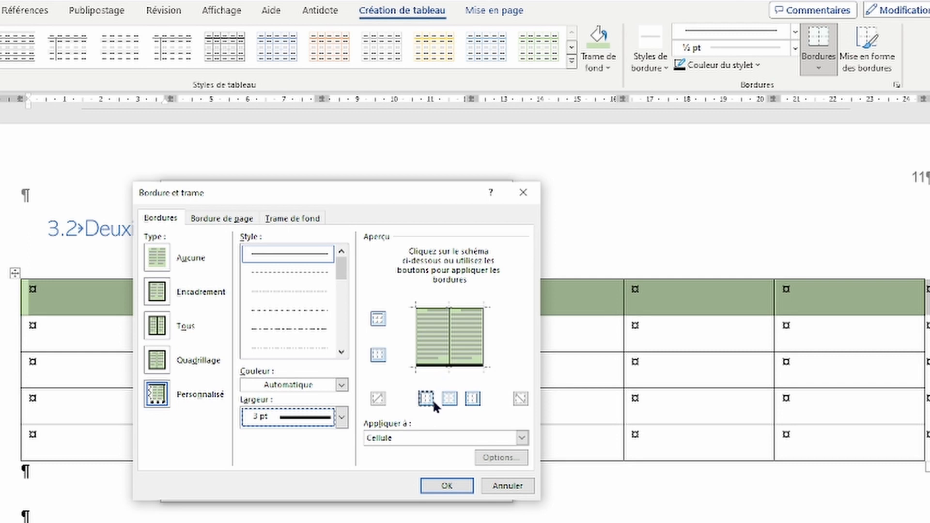
pyautogui.click(445, 486)
pyautogui.click(426, 489)
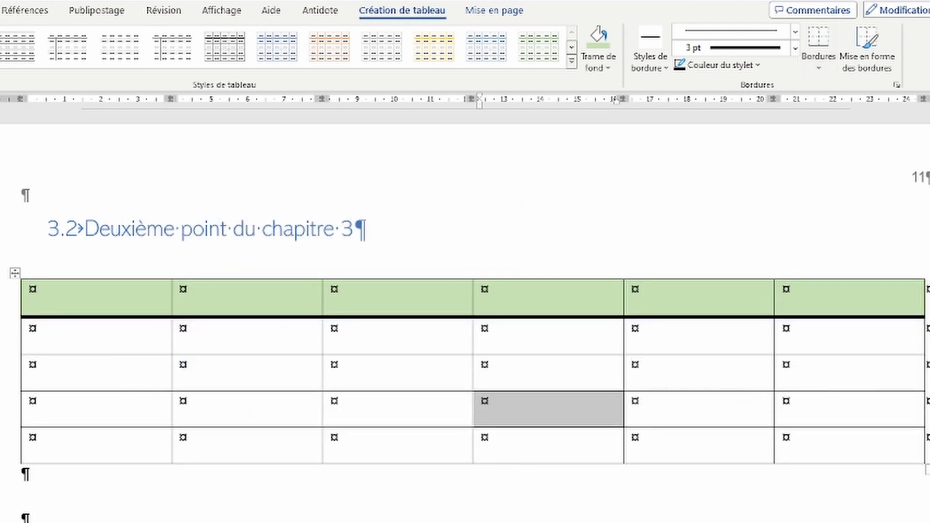
# Step: Centre the text in every cell of the table
pyautogui.click(1, 11)
pyautogui.click(191, 38)
pyautogui.click(192, 38)
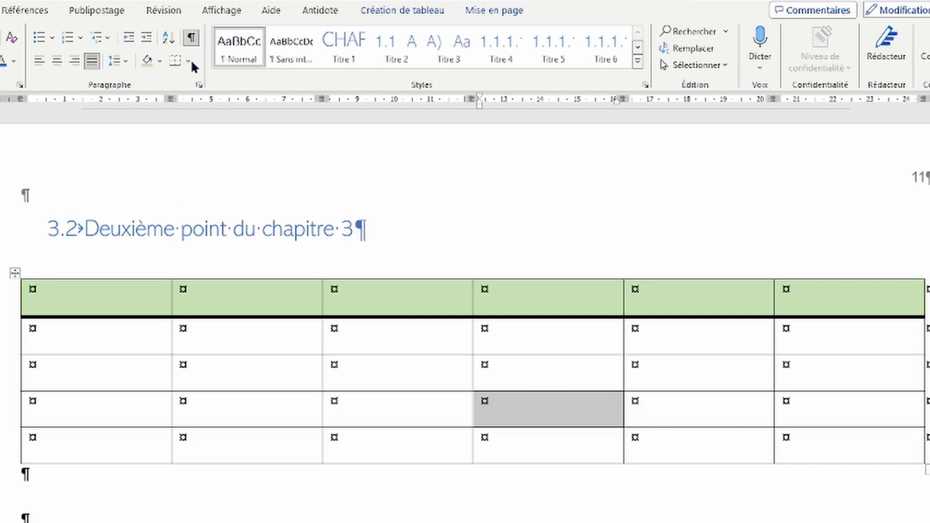
pyautogui.moveTo(143, 302)
pyautogui.mouseDown()
pyautogui.moveTo(806, 302)
pyautogui.moveTo(822, 365)
pyautogui.moveTo(815, 436)
pyautogui.mouseUp()
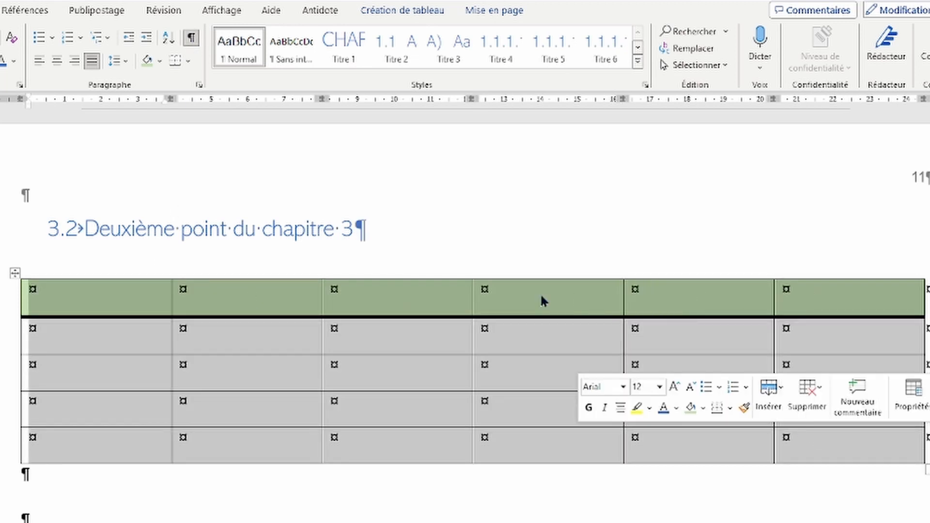
pyautogui.click(56, 61)
pyautogui.click(233, 521)
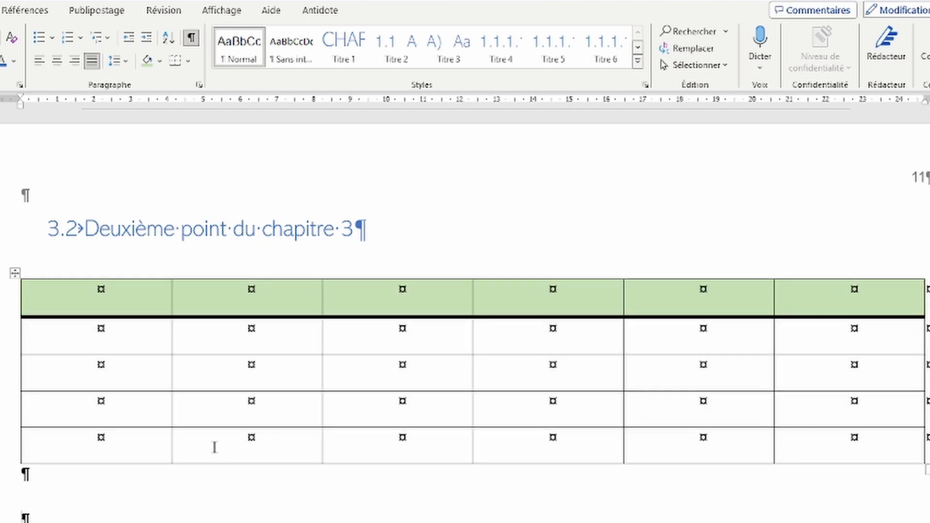
# Step: Type 'sdhsdjhsdjh' into the first header cell and select the header row
pyautogui.doubleClick(91, 366)
pyautogui.press('Up')
pyautogui.press('Up')
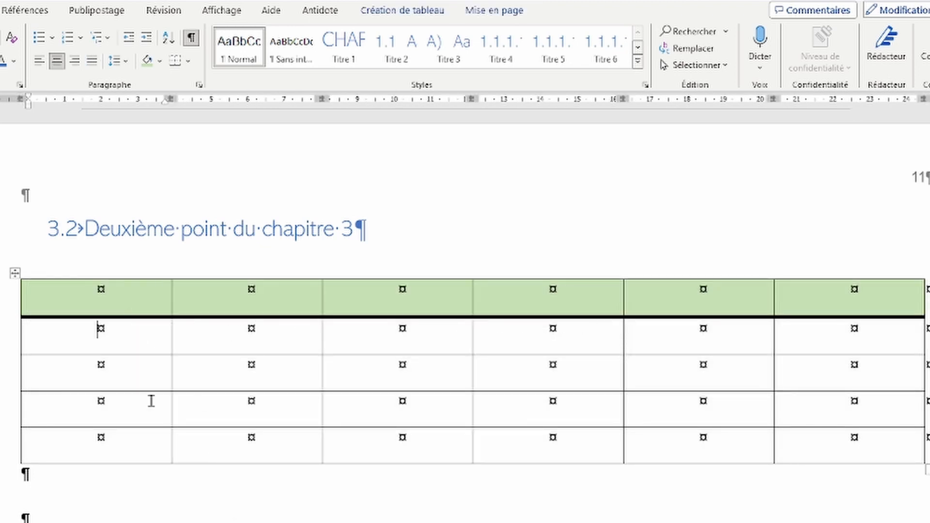
pyautogui.write('sdhsdjhsdjh')
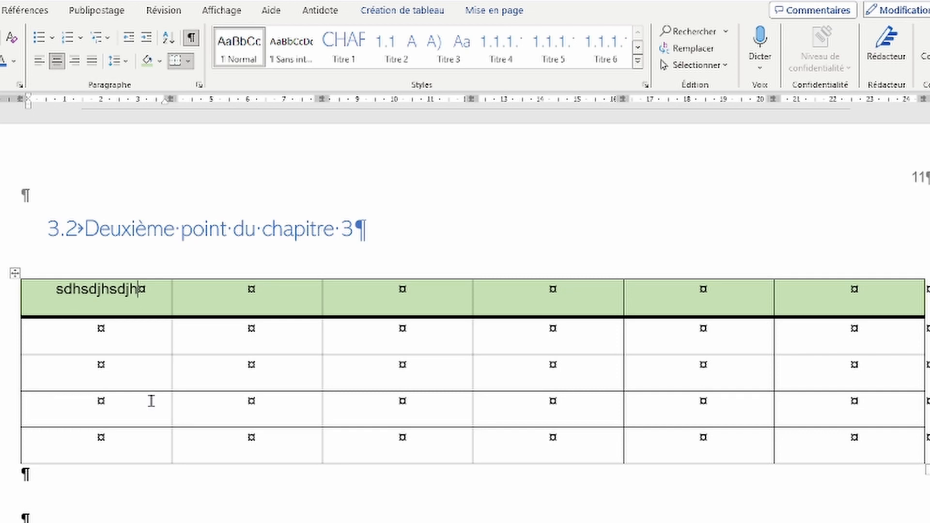
pyautogui.moveTo(63, 295); pyautogui.dragTo(841, 294)
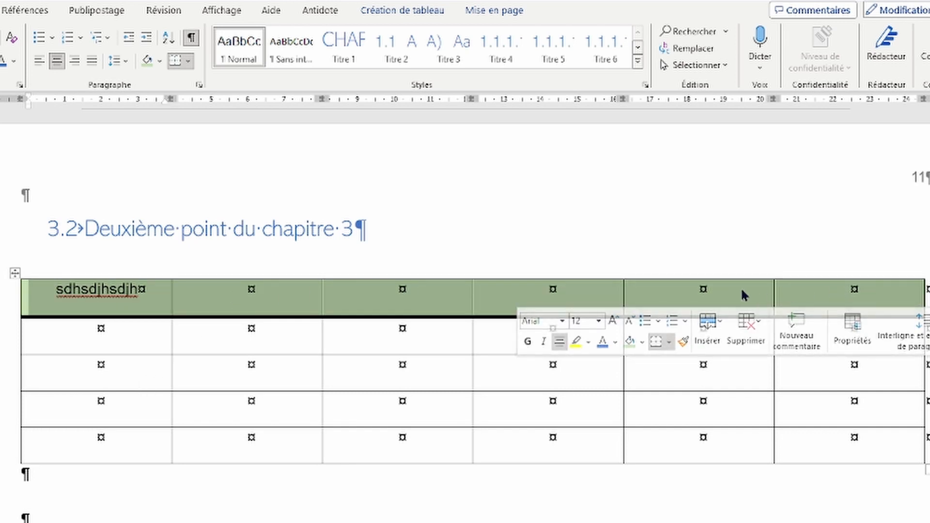
# Step: Rotate the header row's text to run vertically top-to-bottom
pyautogui.rightClick(873, 302)
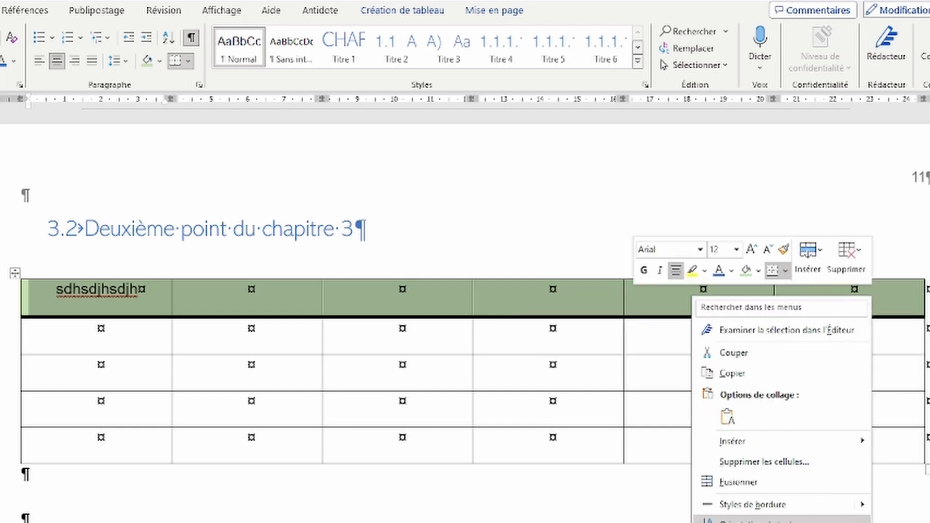
pyautogui.click(741, 520)
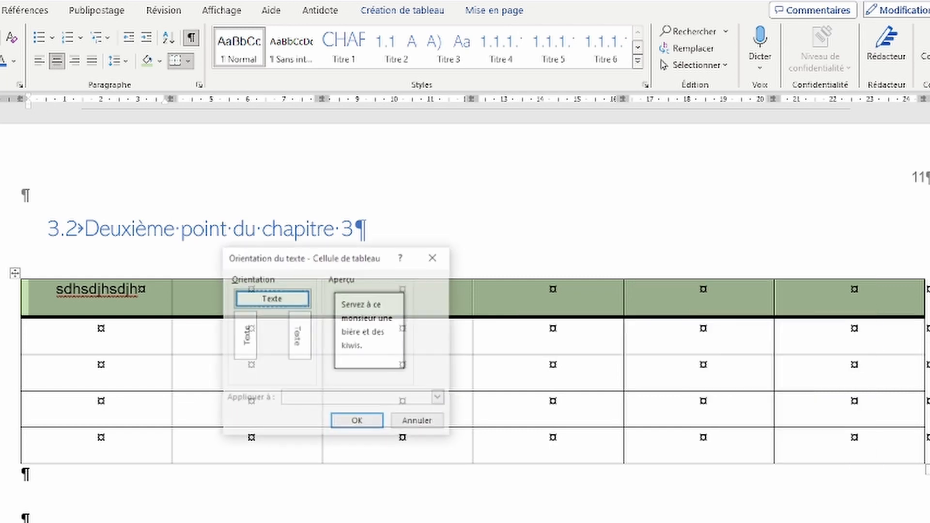
pyautogui.click(293, 348)
pyautogui.click(340, 426)
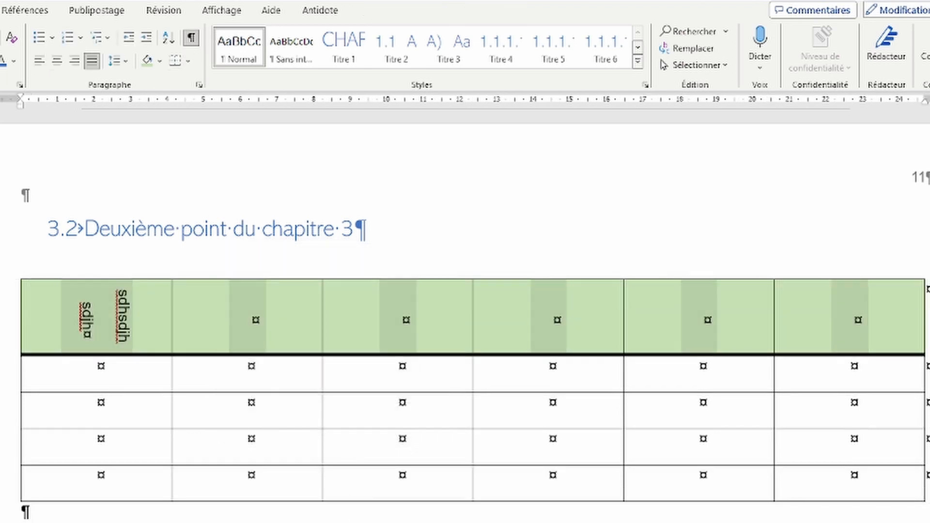
pyautogui.click(317, 516)
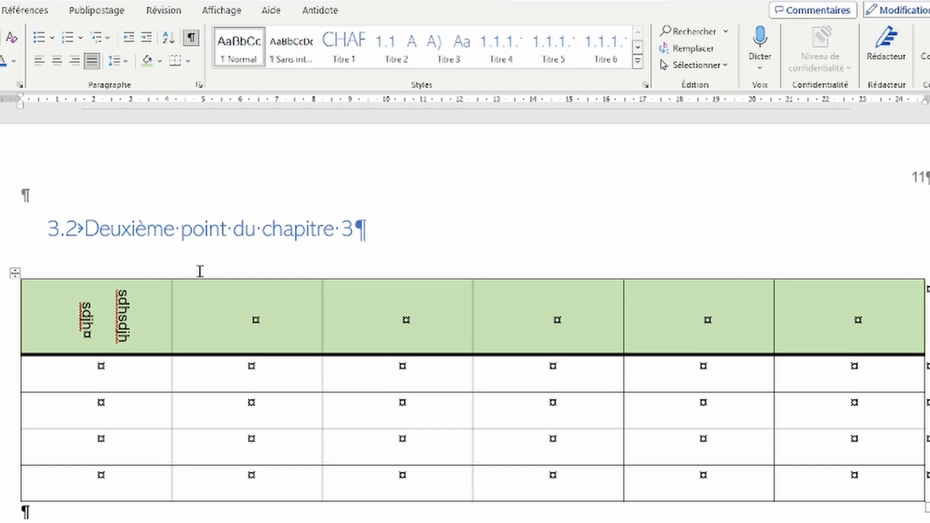
pyautogui.click(262, 321)
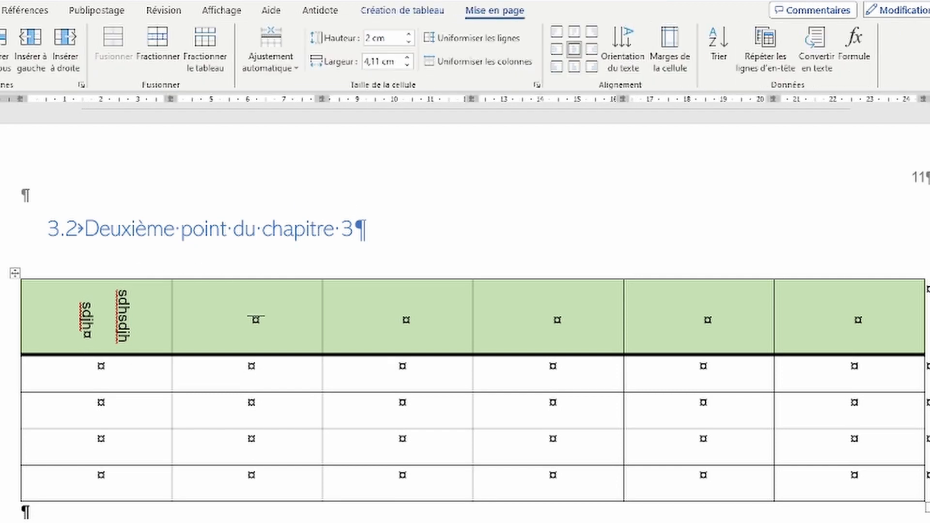
pyautogui.click(401, 11)
pyautogui.click(476, 13)
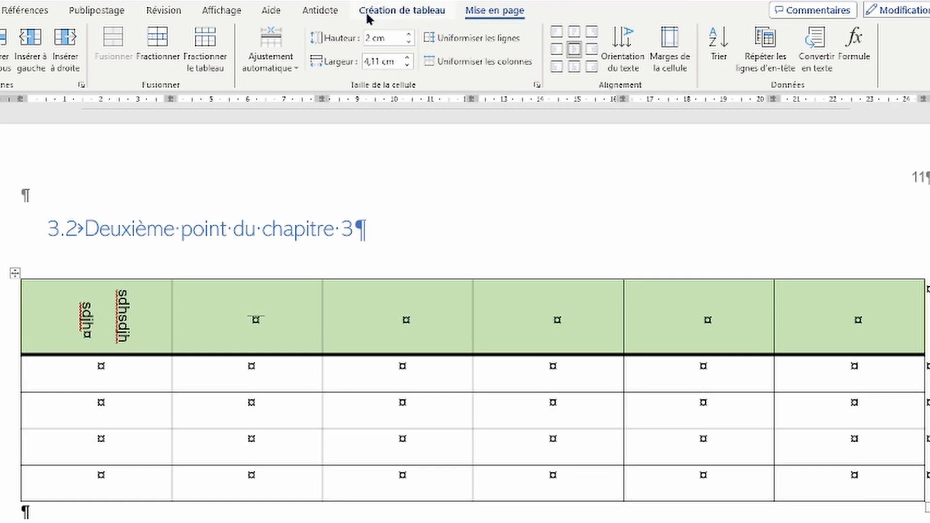
pyautogui.click(132, 381)
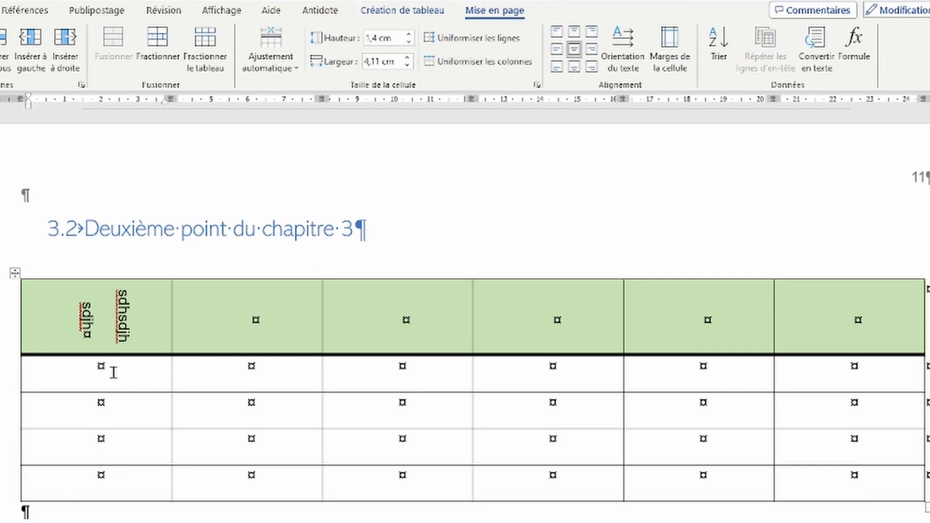
pyautogui.click(558, 49)
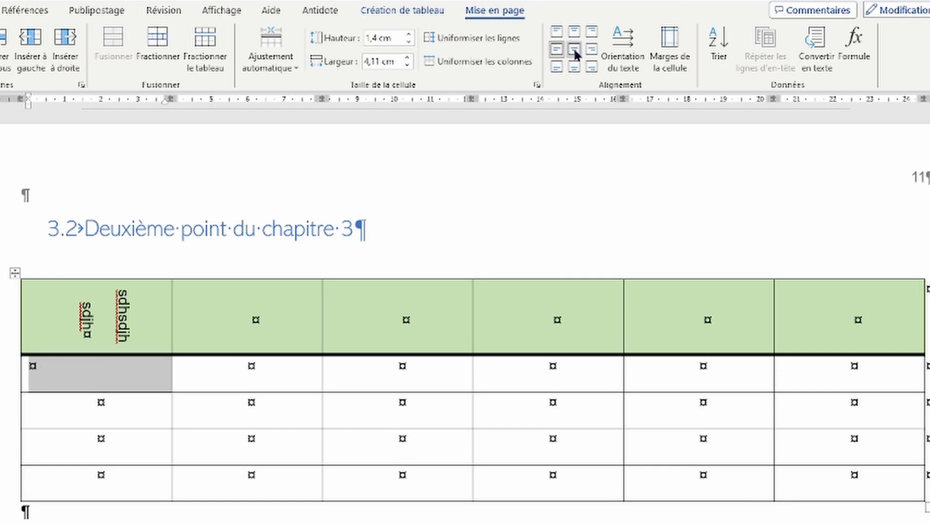
pyautogui.click(576, 53)
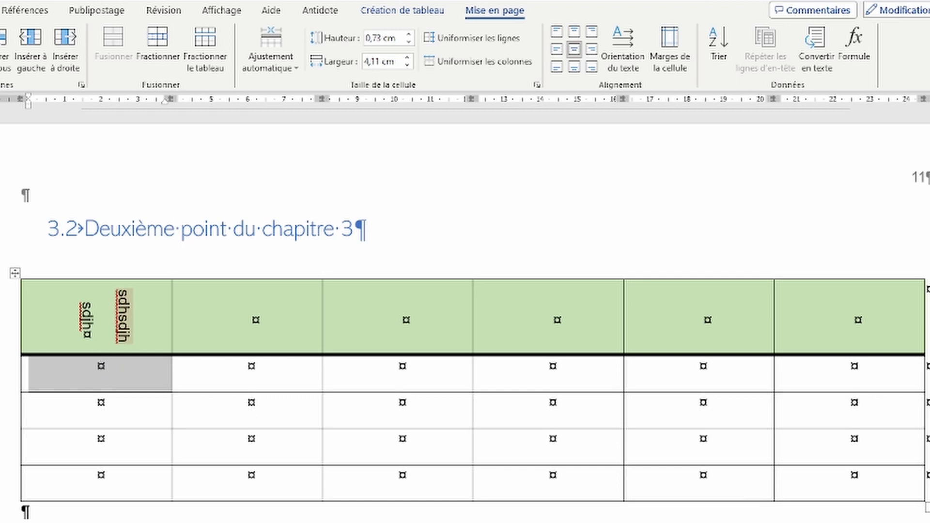
pyautogui.click(102, 276)
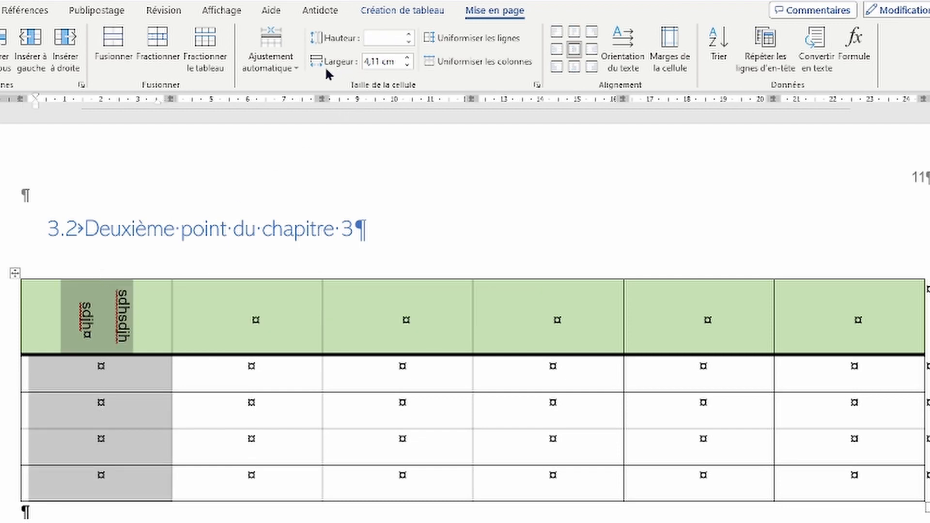
pyautogui.click(367, 61)
pyautogui.click(366, 62)
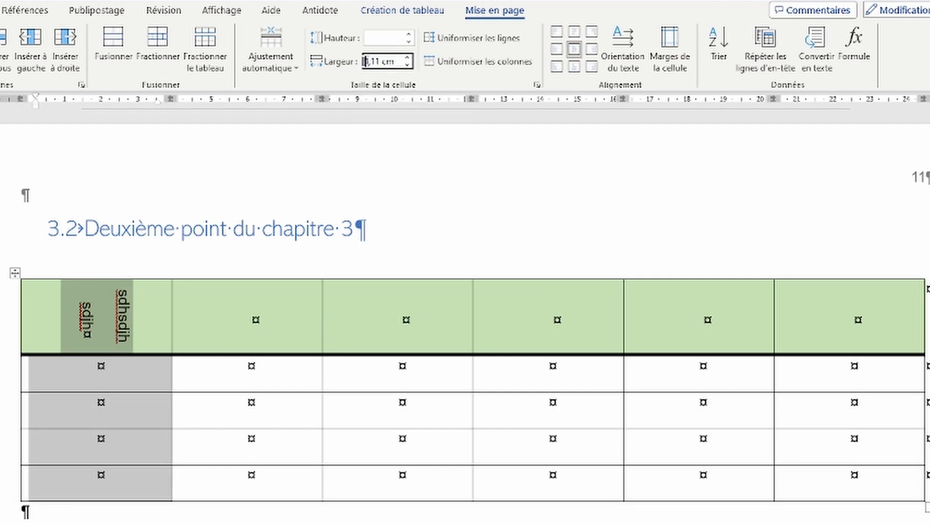
pyautogui.press('Delete')
pyautogui.write('2')
pyautogui.press('Return')
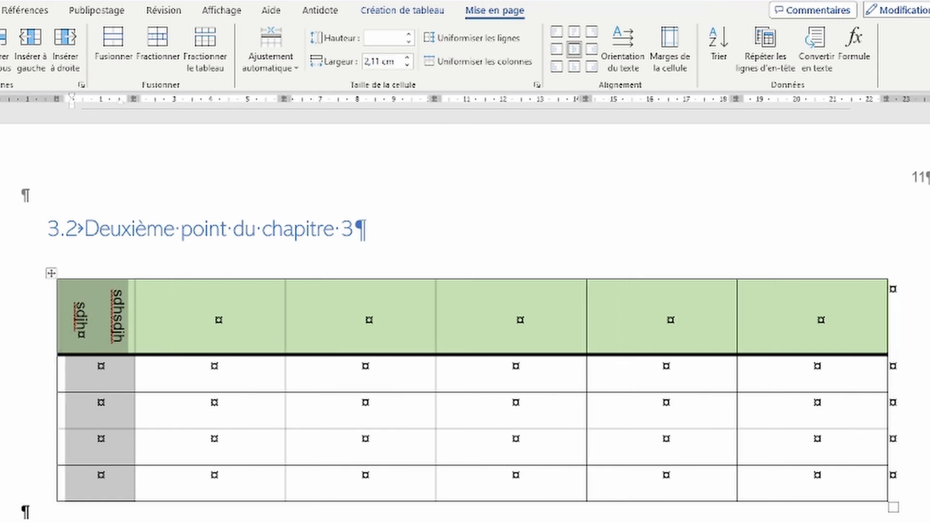
pyautogui.click(100, 513)
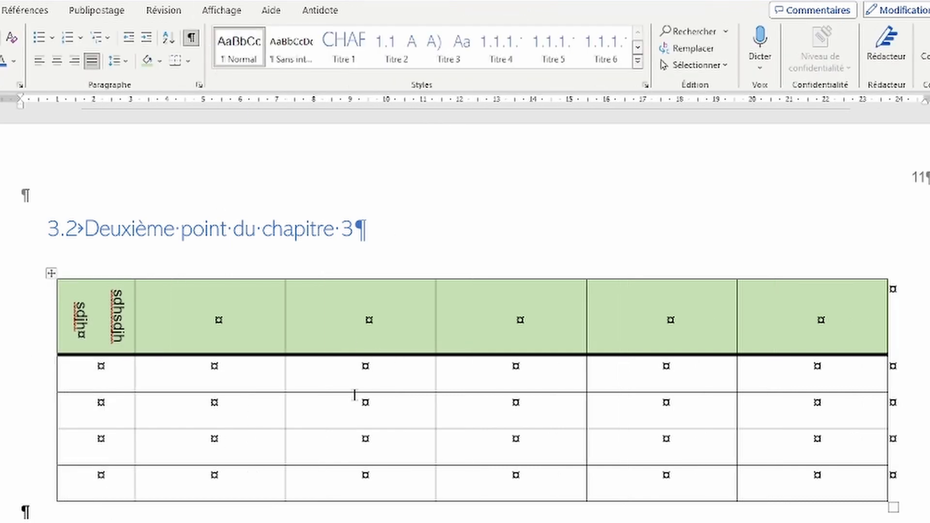
pyautogui.click(368, 319)
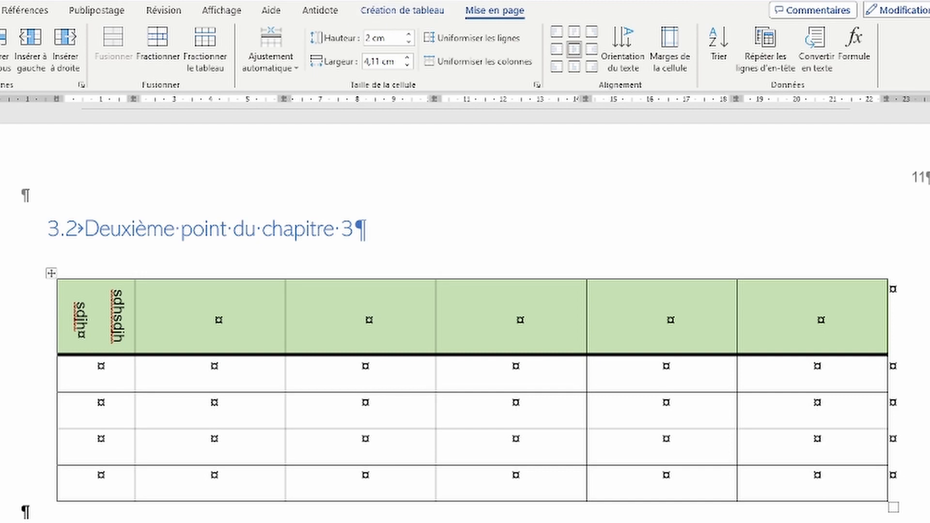
pyautogui.click(410, 18)
pyautogui.click(494, 11)
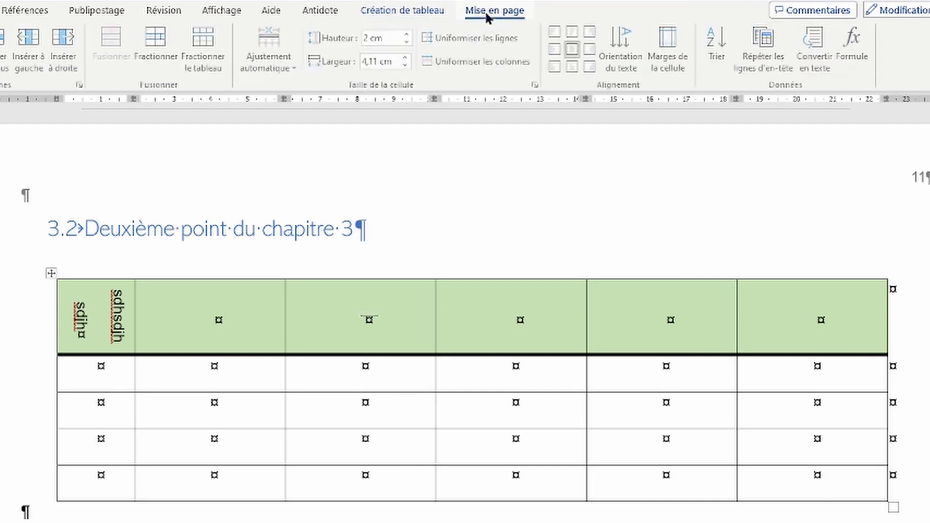
pyautogui.click(235, 518)
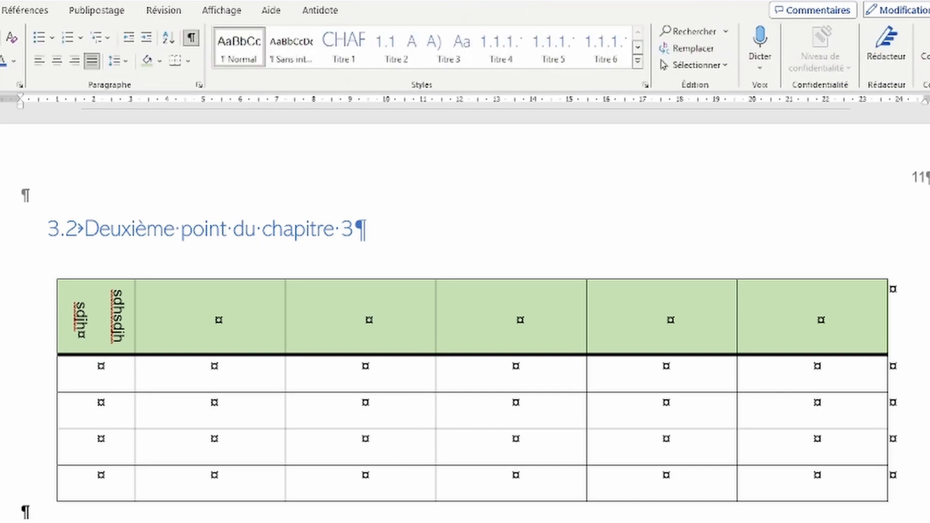
pyautogui.scroll(-2, 235, 519)
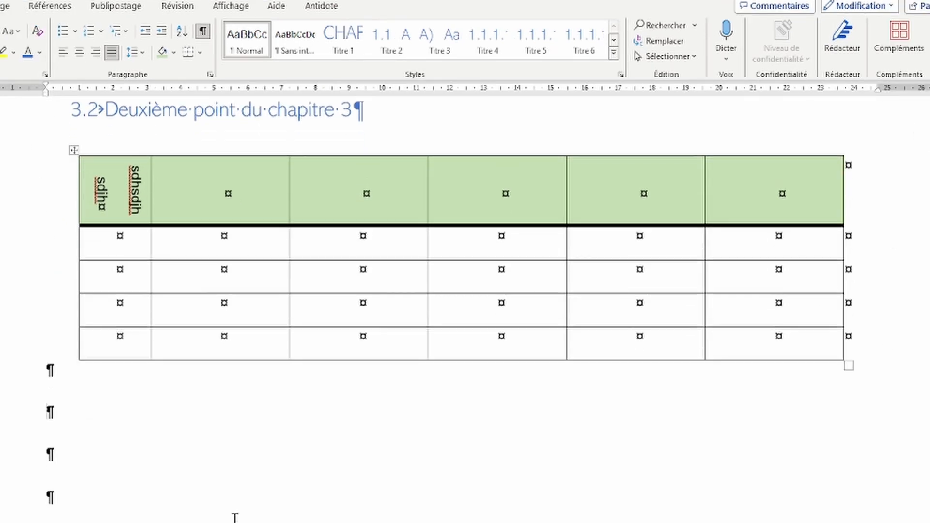
pyautogui.scroll(2, 235, 519)
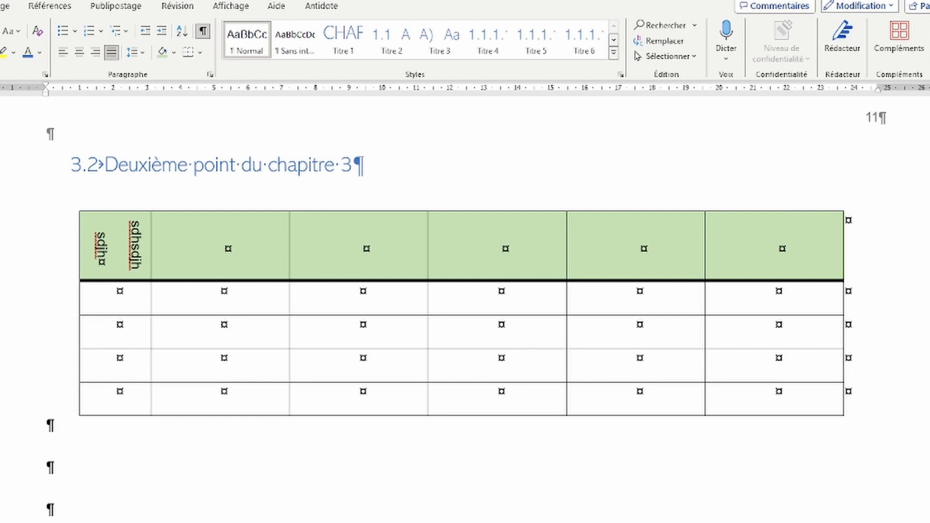
# Step: Insert a blank equation below the table from the gallery, then undo it
pyautogui.press('alt')
pyautogui.click(282, 430)
pyautogui.click(0, 6)
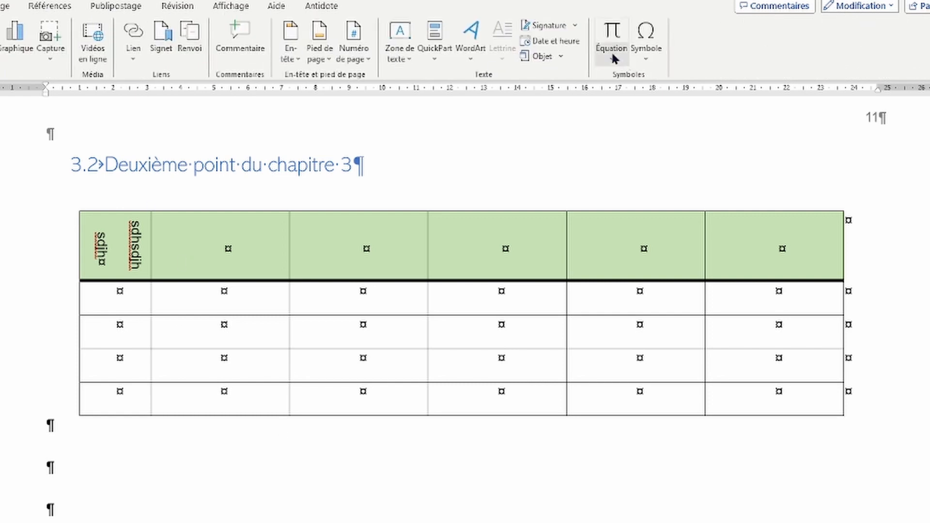
pyautogui.click(611, 55)
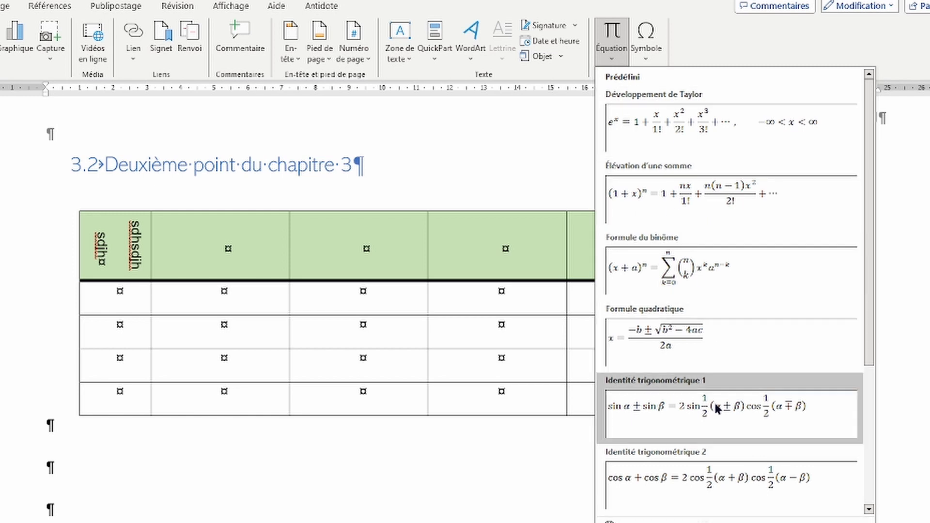
pyautogui.click(659, 522)
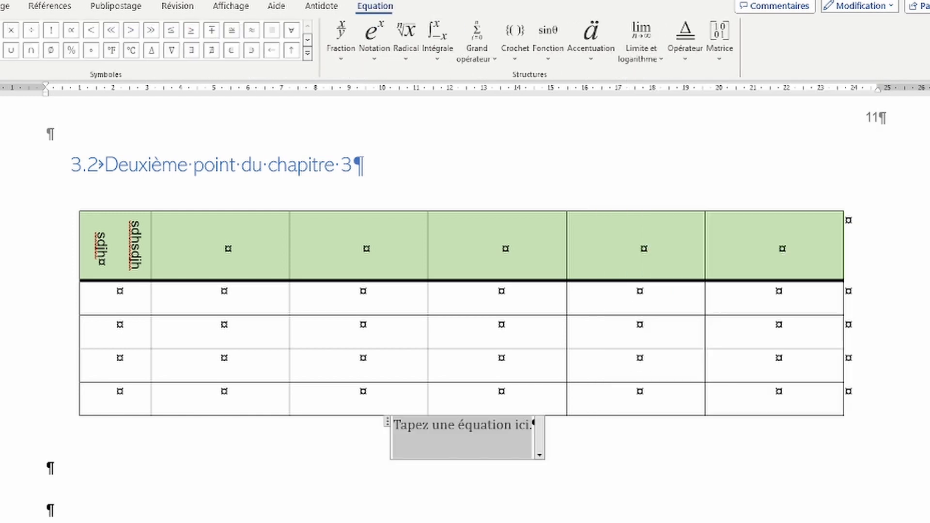
pyautogui.click(549, 486)
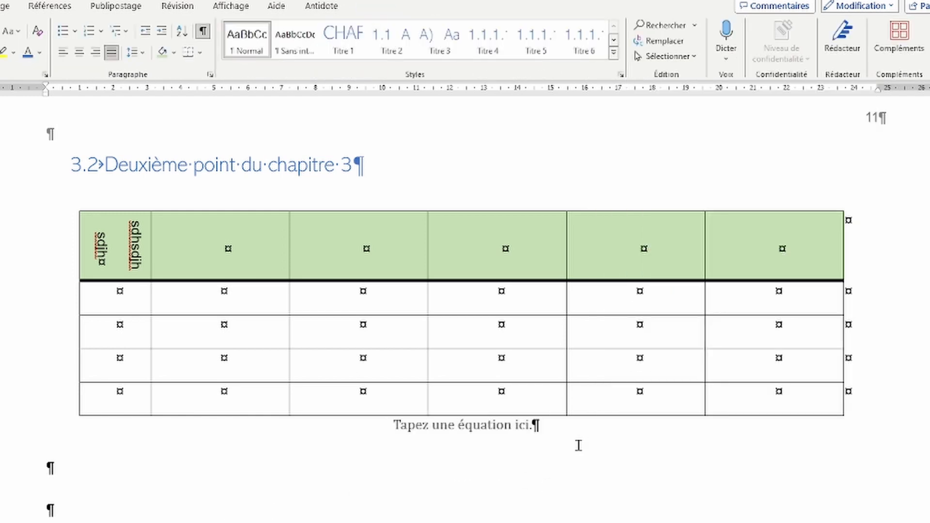
pyautogui.hotkey('ctrl', 'z')
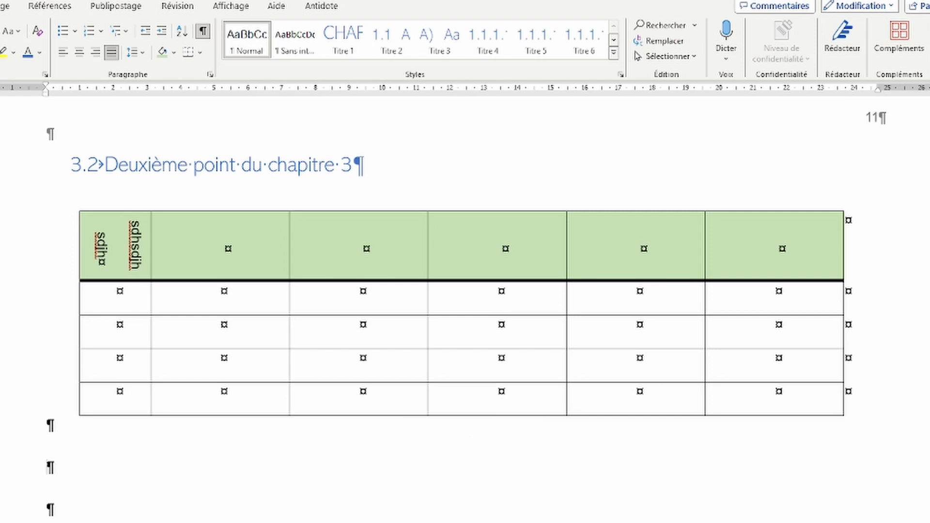
# Step: Start a new equation with Alt+= holding a stacked fraction and a left sub/superscript
pyautogui.hotkey('alt', '=')
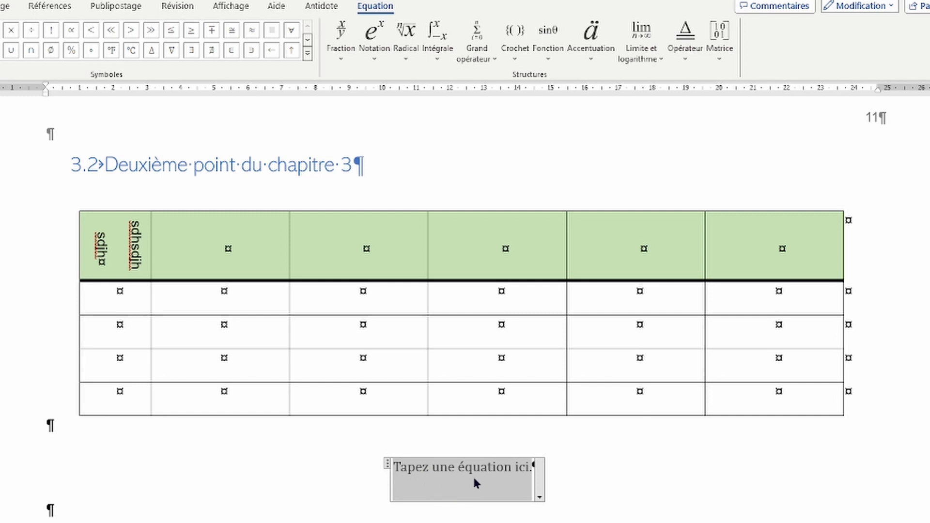
pyautogui.click(340, 39)
pyautogui.click(359, 142)
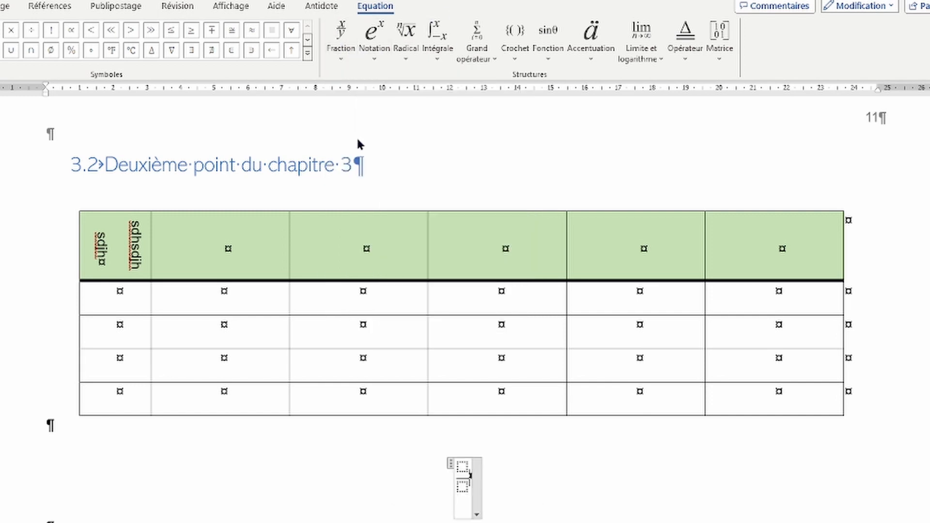
pyautogui.click(383, 53)
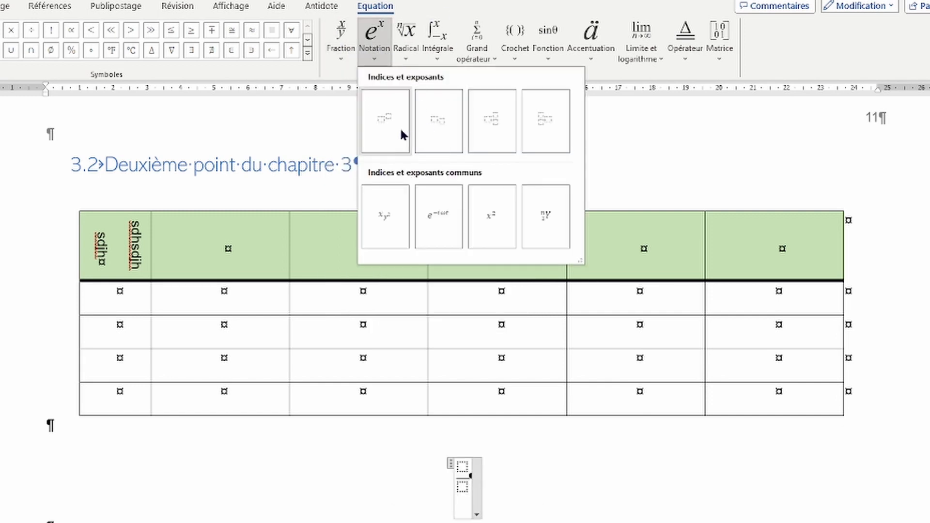
pyautogui.click(540, 136)
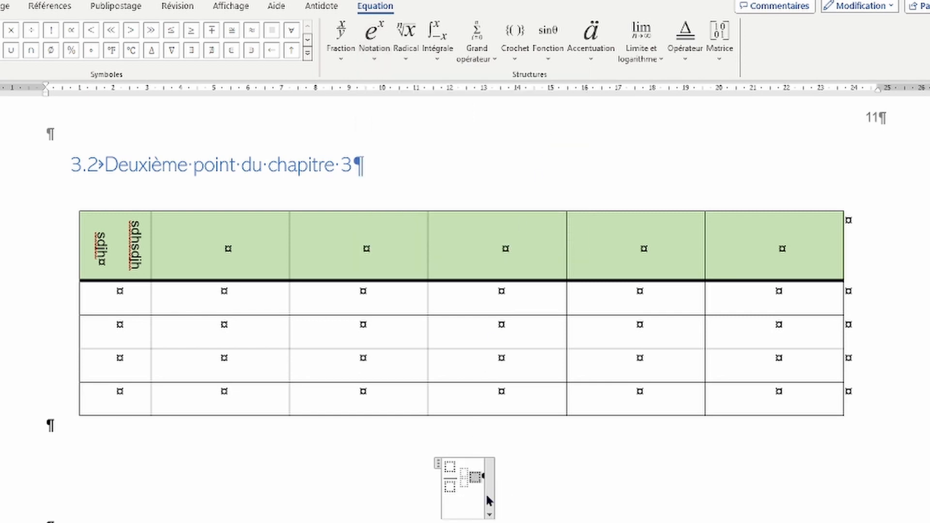
# Step: Fill the left sub/superscript with 13, 6 and base letter C
pyautogui.write('a')
pyautogui.press('Left')
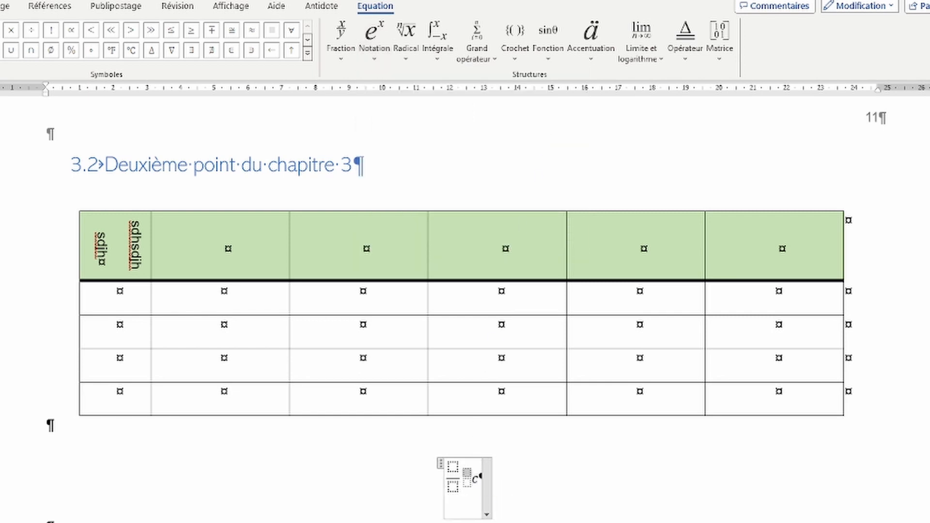
pyautogui.write('13')
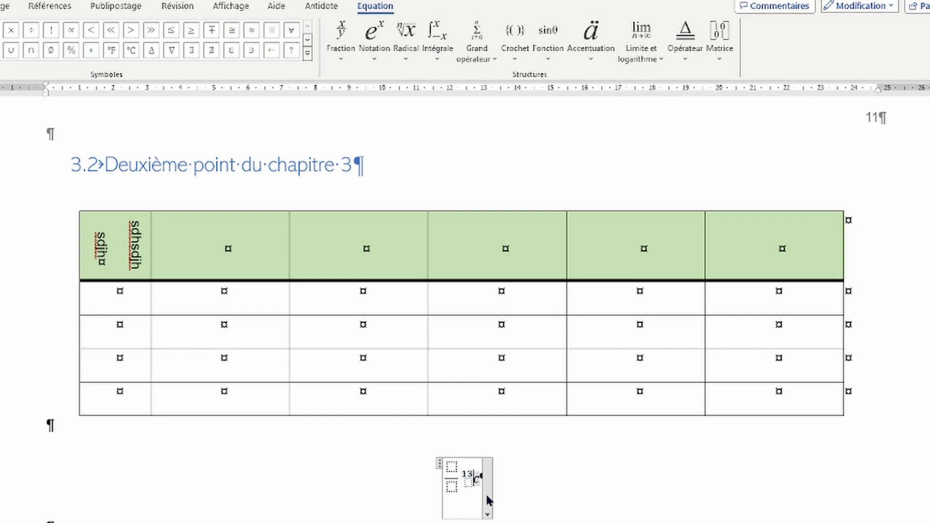
pyautogui.press('Down')
pyautogui.write('6')
pyautogui.press('BackSpace')
pyautogui.write('C')
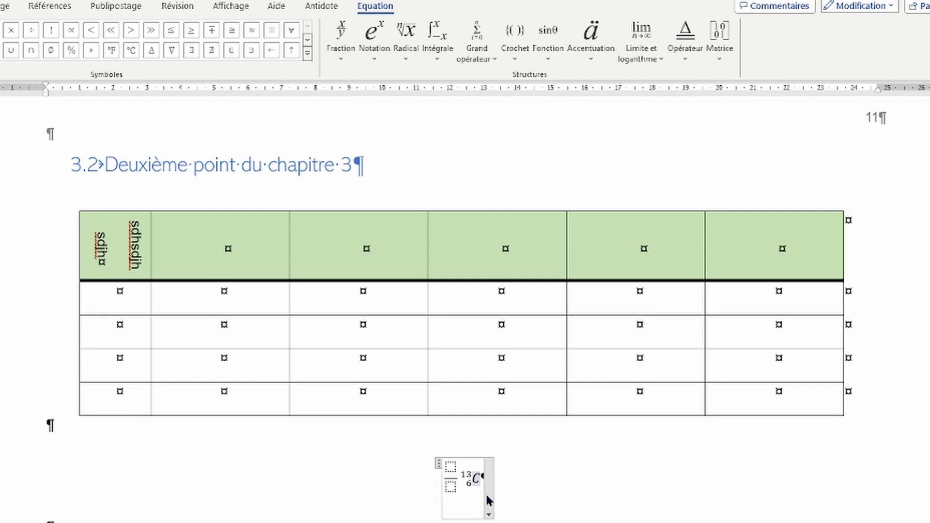
pyautogui.click(557, 480)
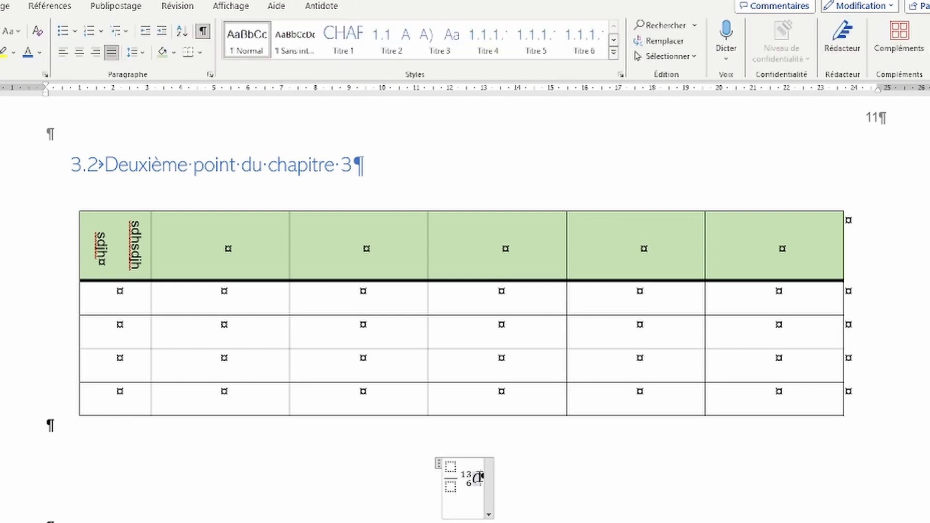
# Step: Browse the accent, function, bracket and large-operator structures without inserting any
pyautogui.click(481, 477)
pyautogui.click(378, 6)
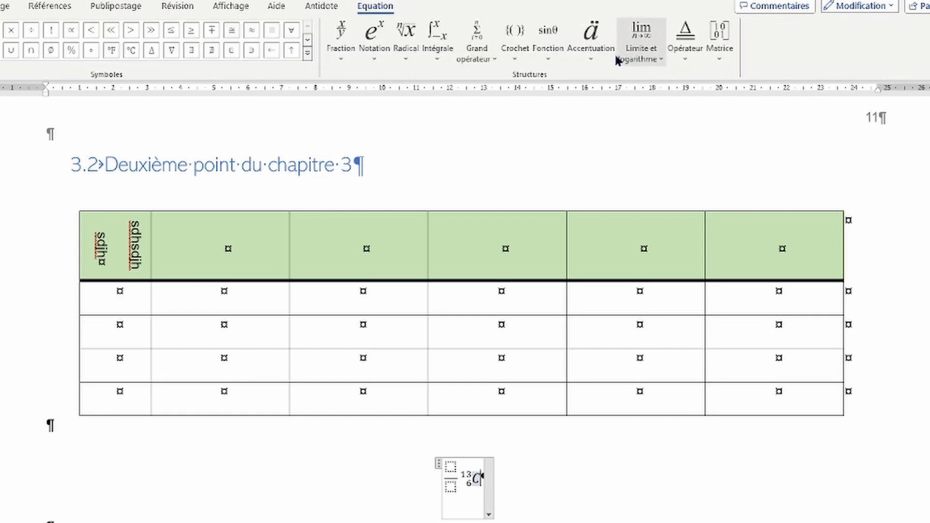
pyautogui.click(591, 43)
pyautogui.click(591, 43)
pyautogui.click(545, 48)
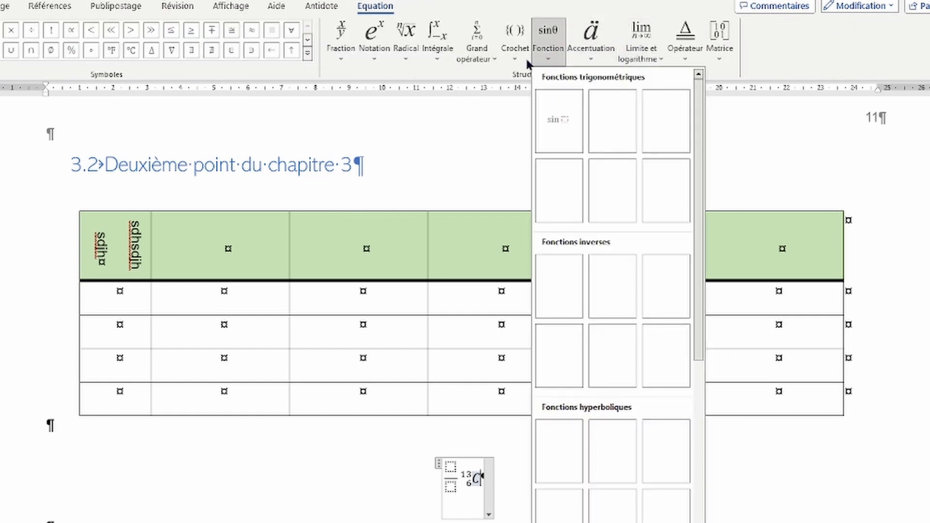
pyautogui.click(515, 57)
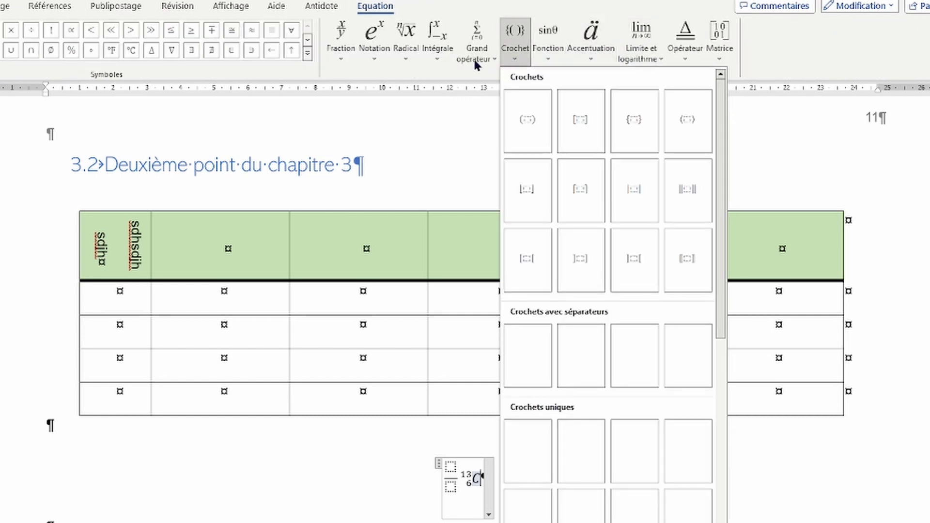
pyautogui.click(476, 62)
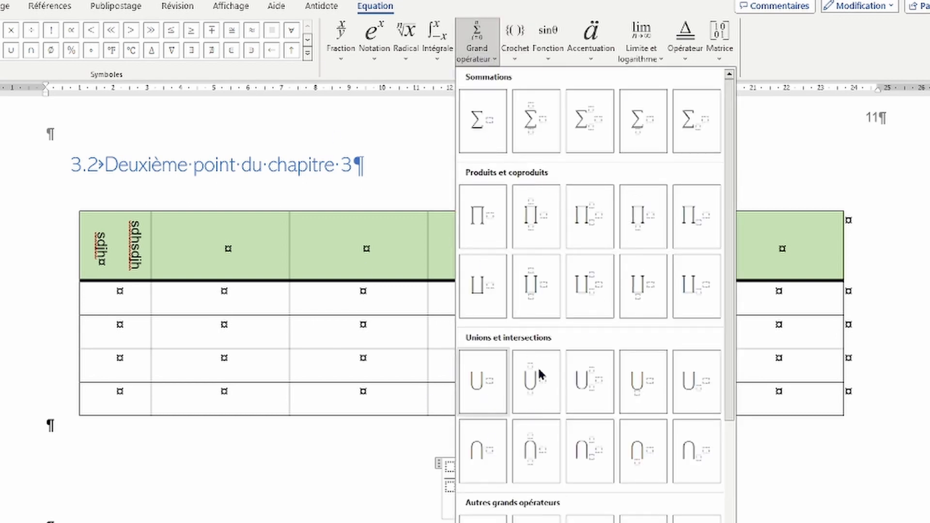
pyautogui.click(204, 478)
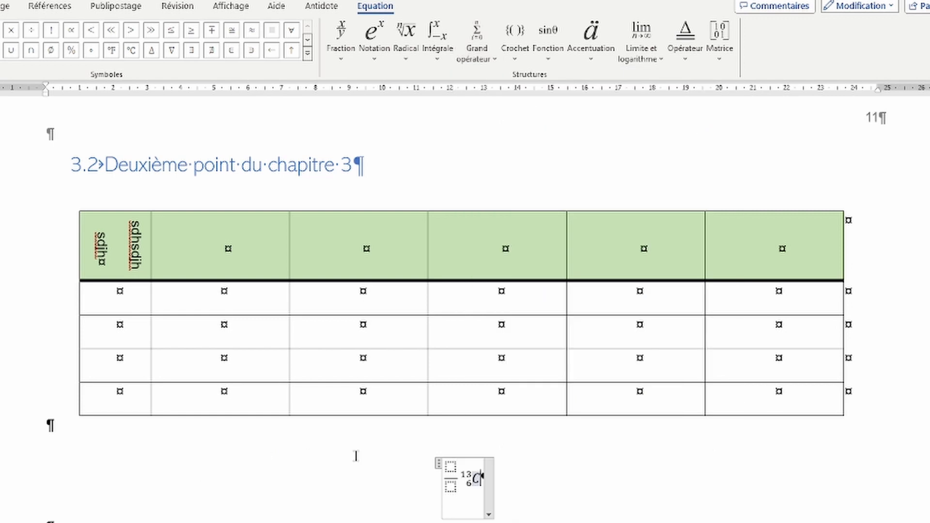
pyautogui.click(534, 501)
pyautogui.scroll(-4, 245, 518)
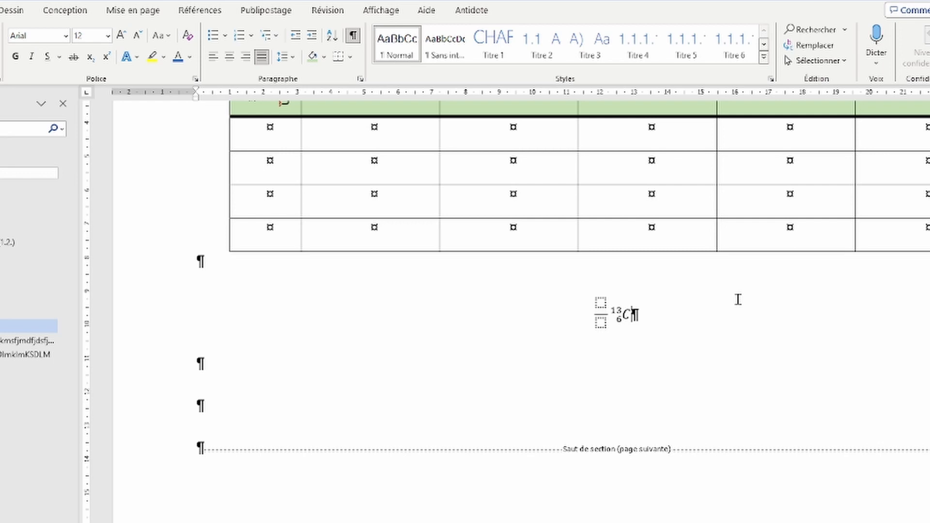
# Step: Add 'ddkùdkdkd' inside the equation, type plain text after it, and centre the line
pyautogui.press('Left')
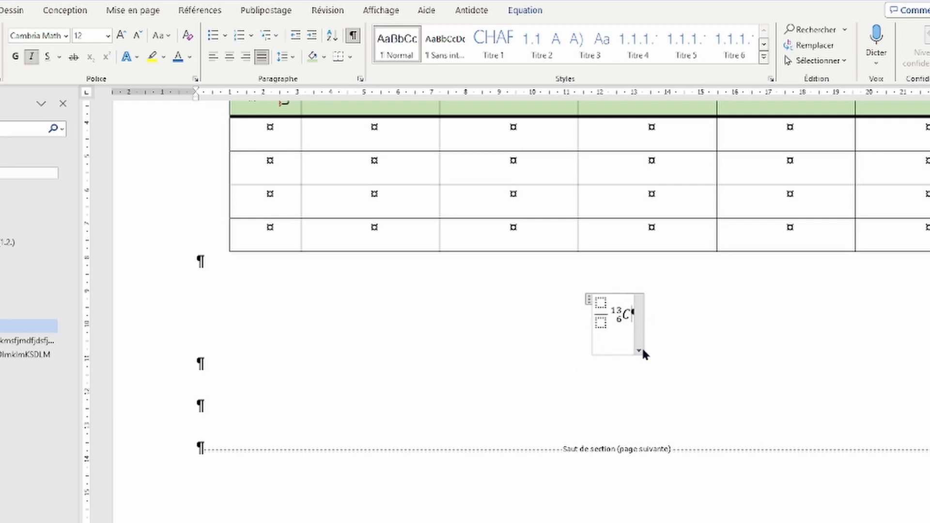
pyautogui.write('ddkùdkdkd')
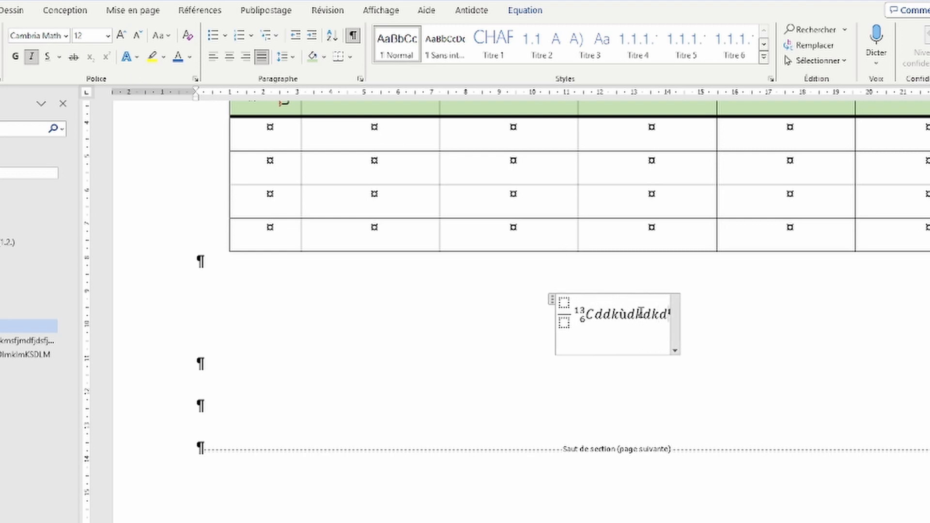
pyautogui.click(705, 314)
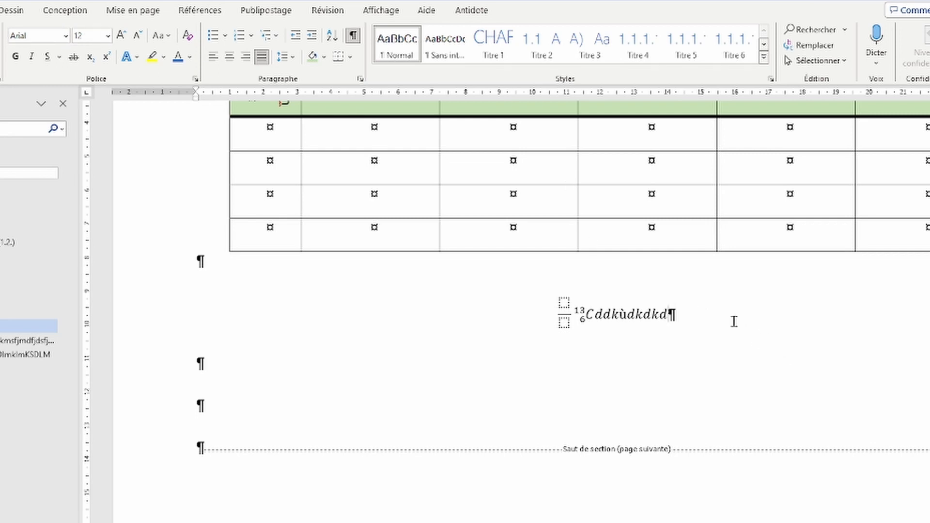
pyautogui.write('dljd')
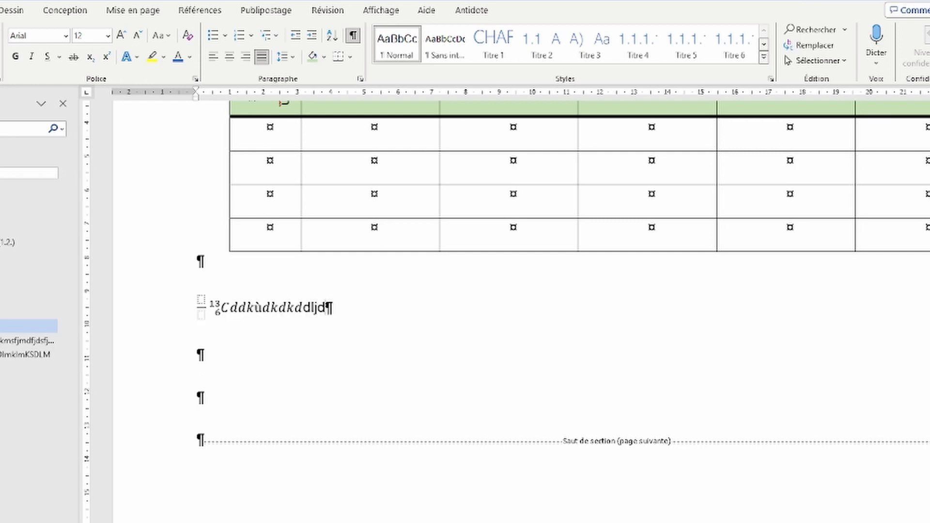
pyautogui.write('jsdljsdljsdhjsqhd')
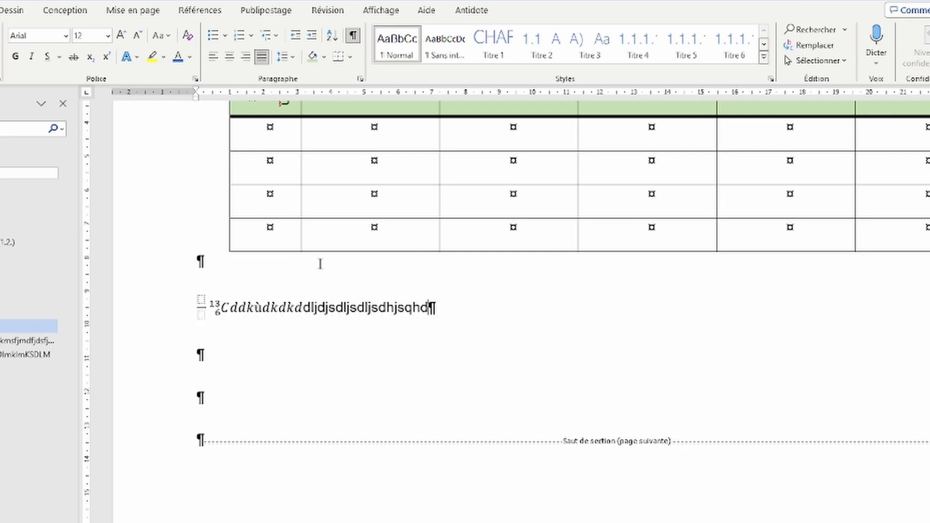
pyautogui.click(229, 59)
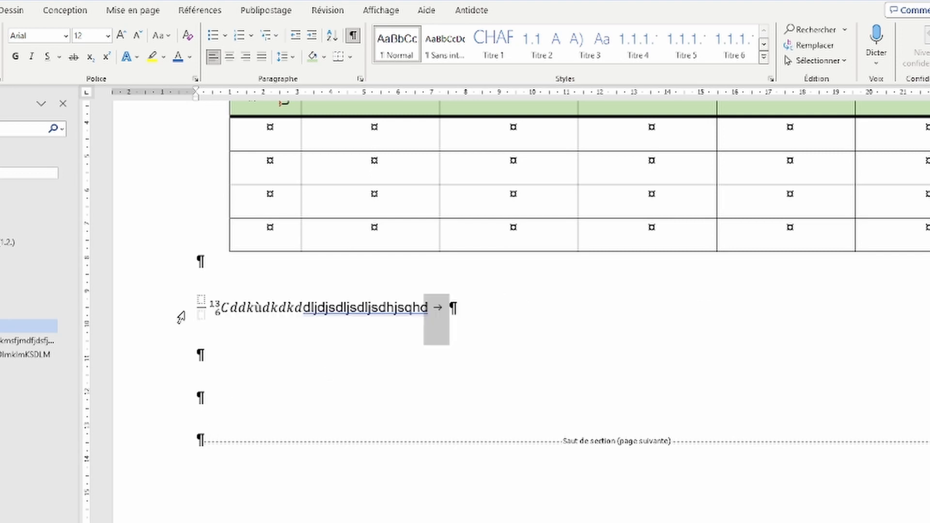
# Step: Replace the trailing text with 'sdjsmdlkjQSDKLJSK', re-centre the line, and move to the empty line below
pyautogui.hotkey('shift', 'Left')
pyautogui.hotkey('shift', 'Left')
pyautogui.hotkey('shift', 'Left')
pyautogui.hotkey('shift', 'Left')
pyautogui.hotkey('shift', 'Left')
pyautogui.hotkey('shift', 'Left')
pyautogui.hotkey('shift', 'Left')
pyautogui.hotkey('shift', 'Left')
pyautogui.hotkey('shift', 'Left')
pyautogui.hotkey('shift', 'Left')
pyautogui.hotkey('shift', 'Left')
pyautogui.hotkey('shift', 'Left')
pyautogui.hotkey('shift', 'Left')
pyautogui.hotkey('shift', 'Left')
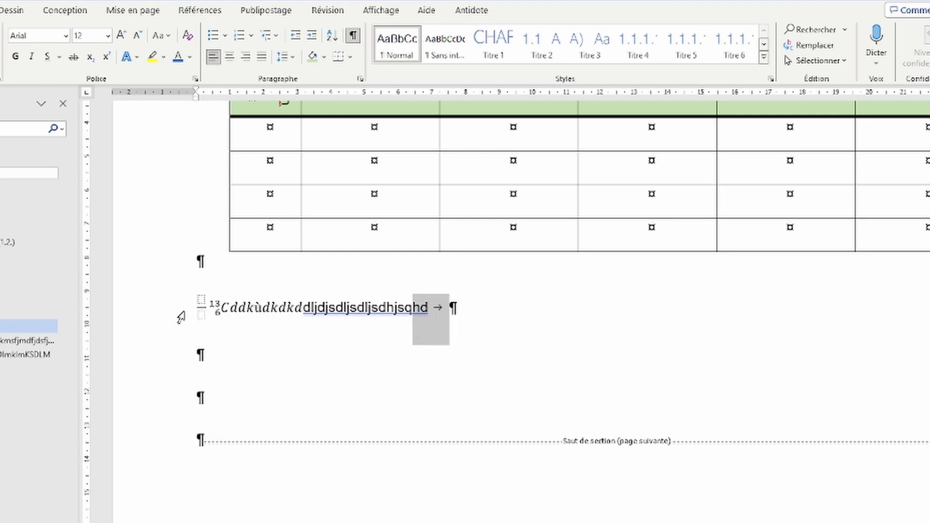
pyautogui.hotkey('shift', 'Left')
pyautogui.hotkey('shift', 'Left')
pyautogui.hotkey('shift', 'Left')
pyautogui.hotkey('shift', 'Left')
pyautogui.hotkey('shift', 'Left')
pyautogui.hotkey('shift', 'Left')
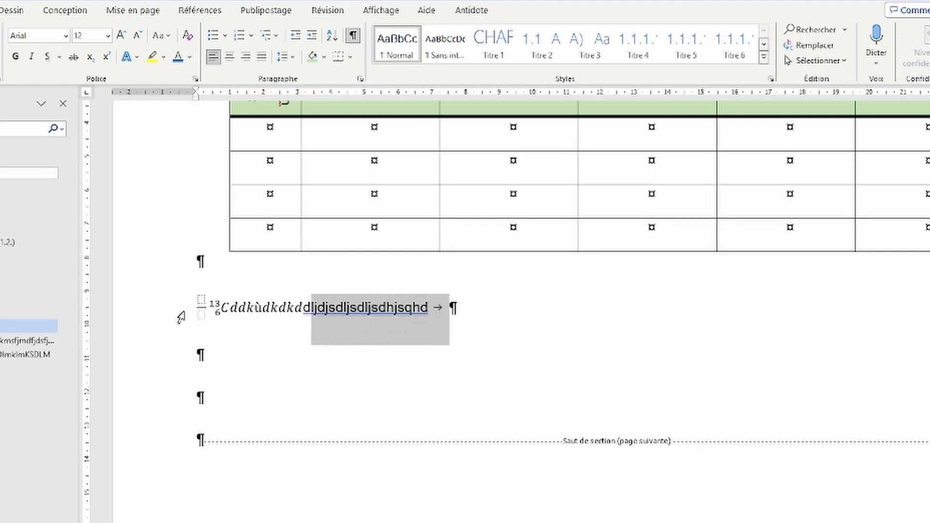
pyautogui.press('Delete')
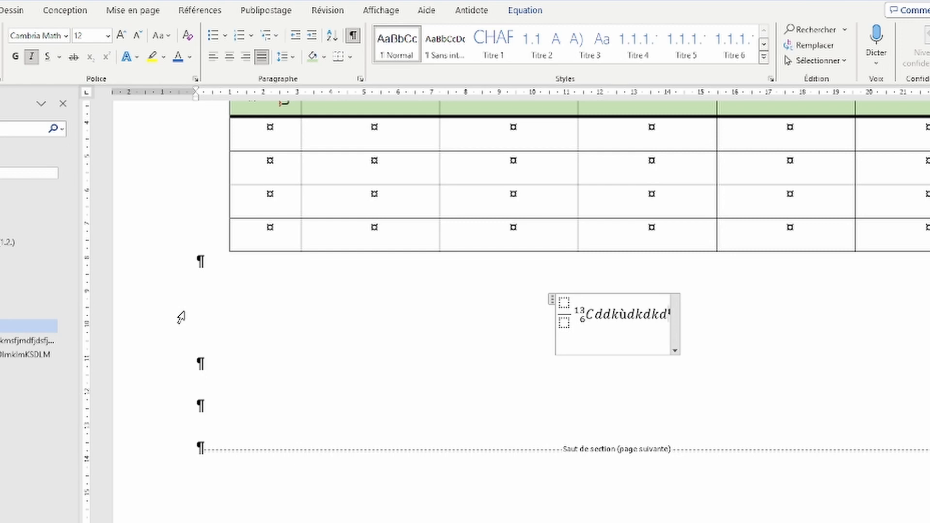
pyautogui.write('sdjsmdlkjQSDKLJSK')
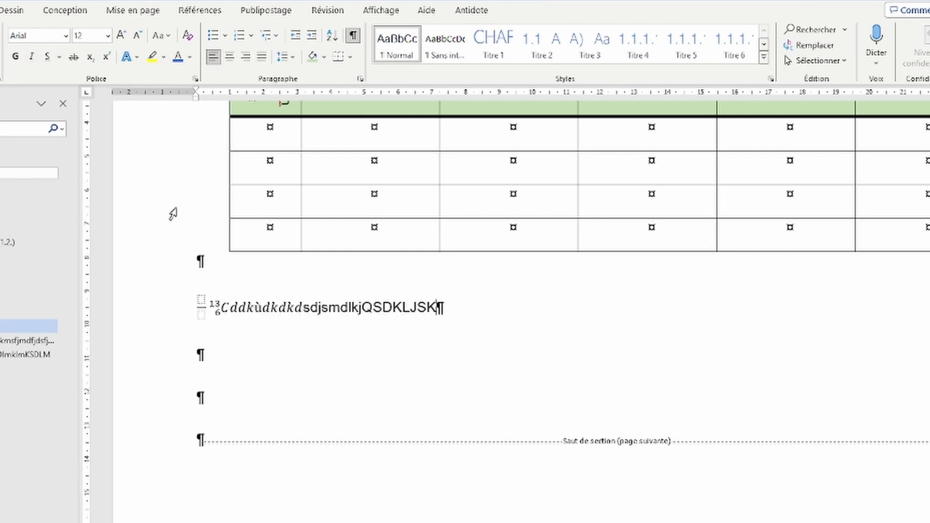
pyautogui.click(229, 57)
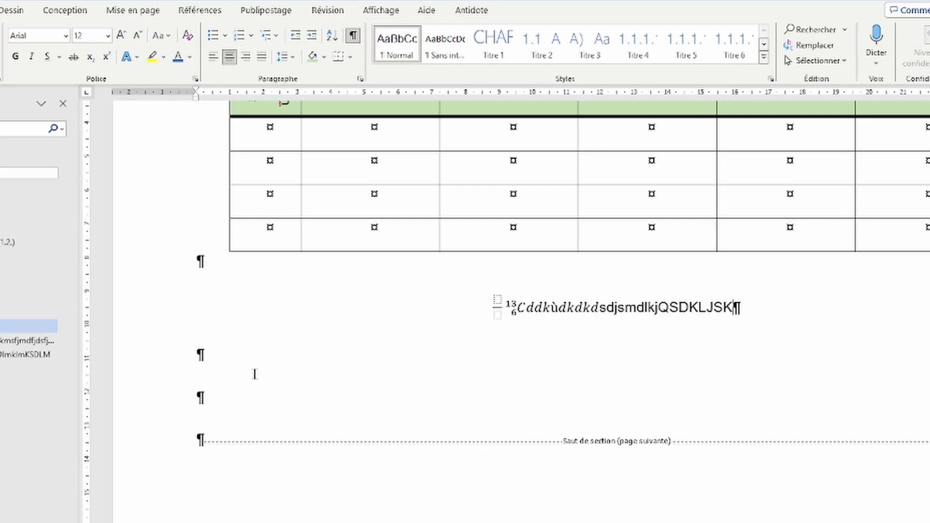
pyautogui.click(307, 366)
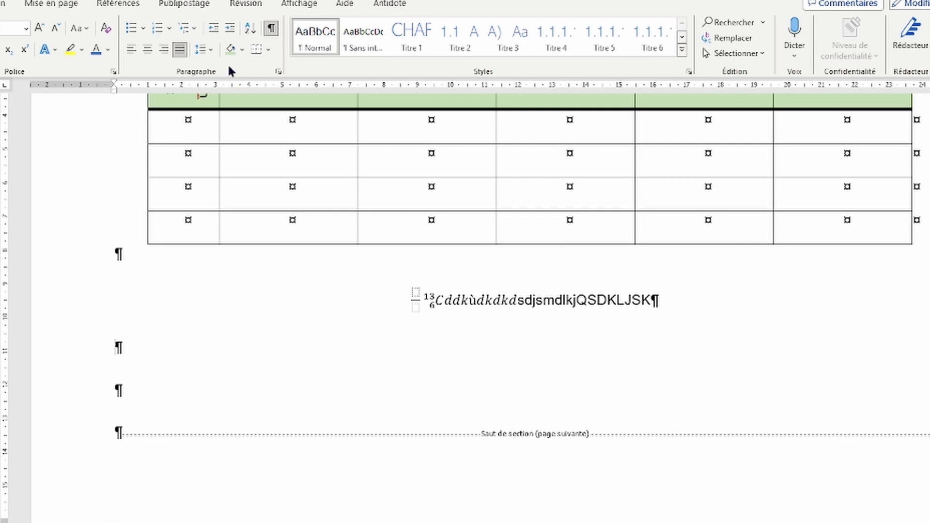
pyautogui.click(301, 6)
# Step: Switch the document view to show several pages side by side
pyautogui.click(249, 38)
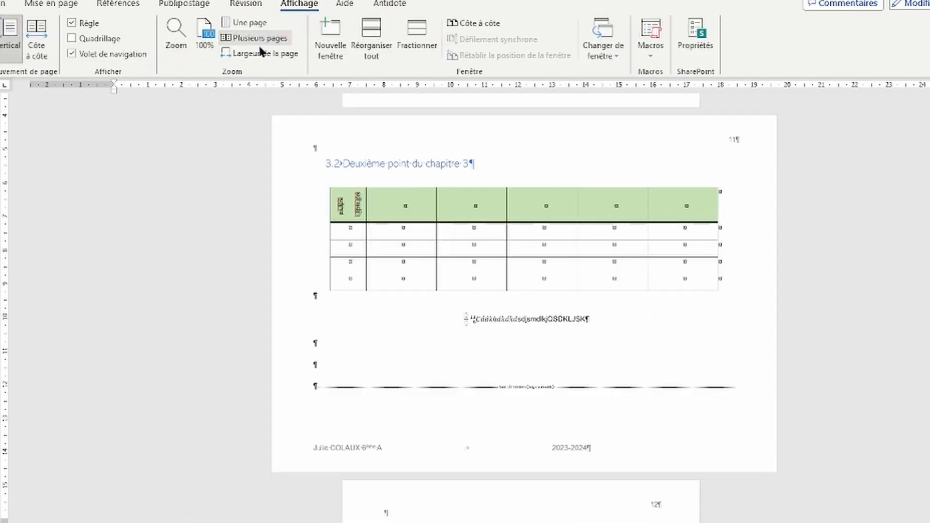
pyautogui.scroll(3, 273, 232)
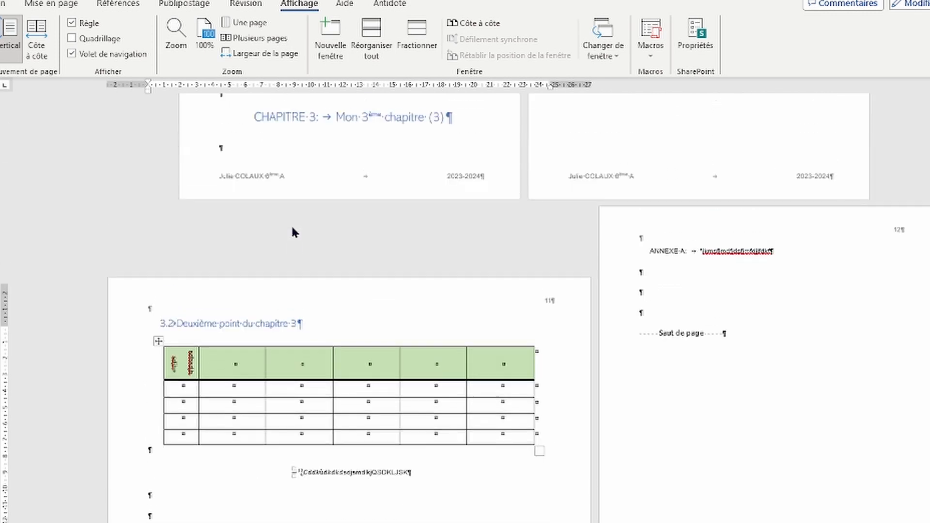
pyautogui.scroll(20, 297, 225)
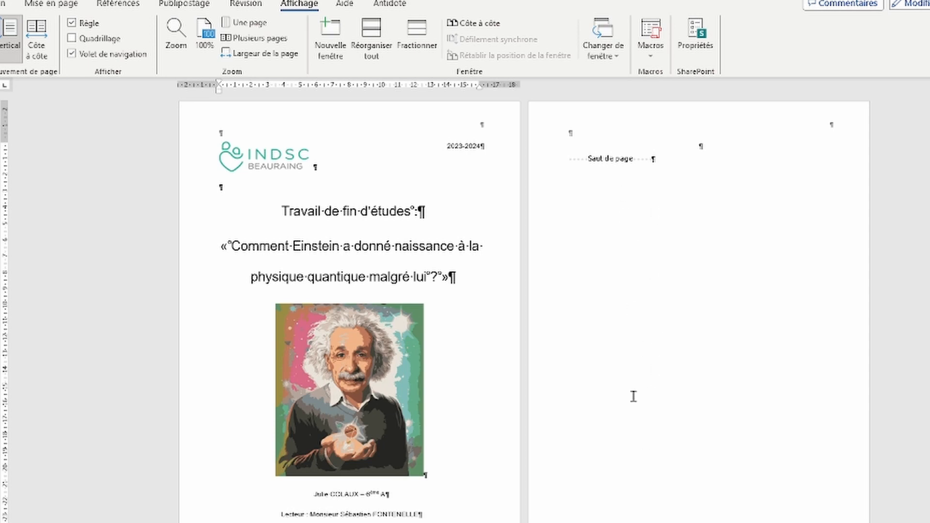
pyautogui.scroll(-1, 550, 333)
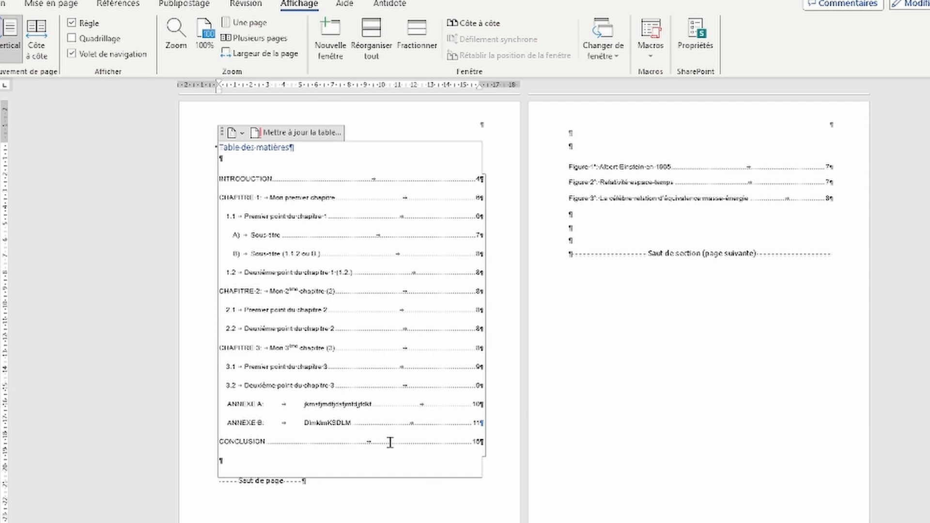
# Step: Insert page breaks after the table of contents and after the figure list
pyautogui.click(304, 480)
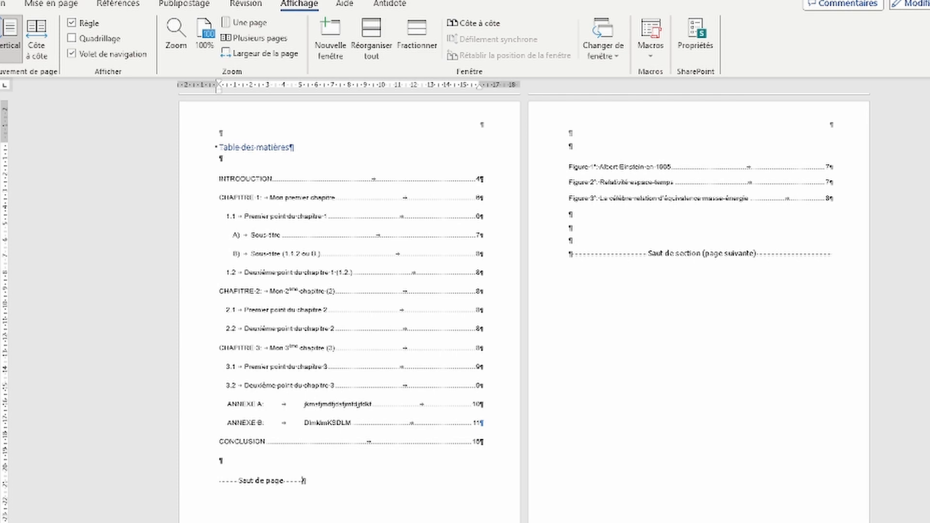
pyautogui.hotkey('ctrl', 'Return')
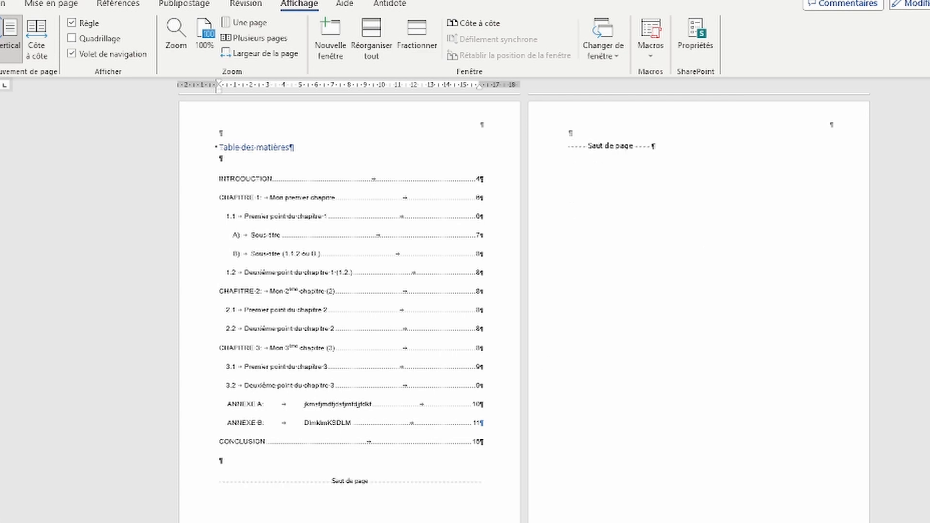
pyautogui.scroll(-5, 347, 266)
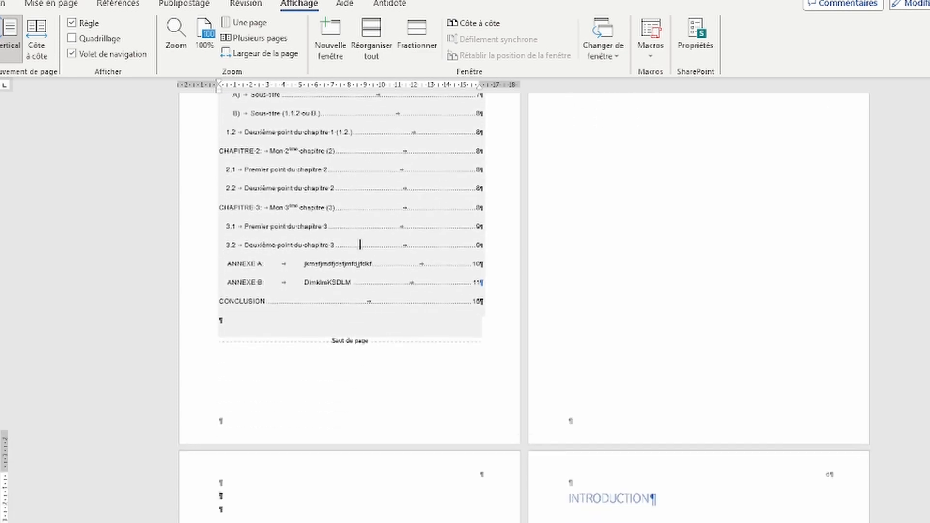
pyautogui.click(455, 468)
pyautogui.hotkey('ctrl', 'Return')
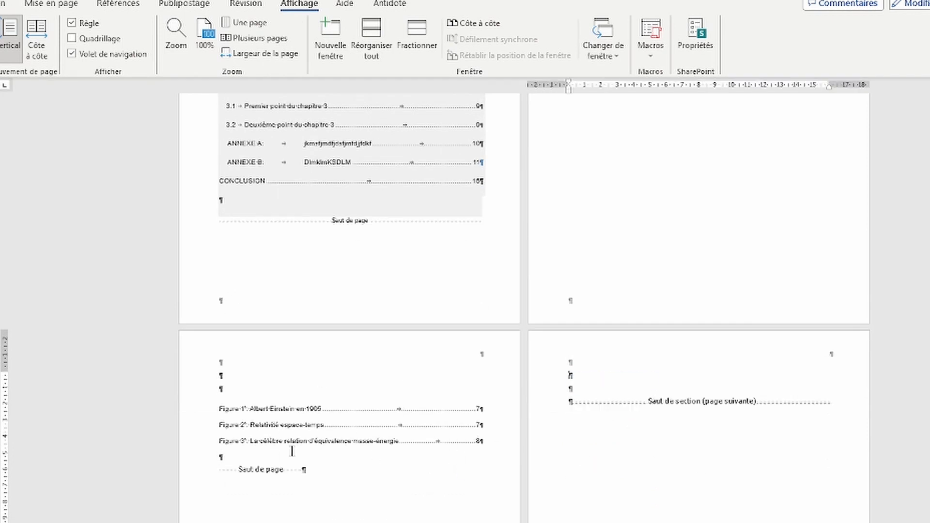
# Step: Insert a page break on the Introduction page, then enlarge the side-by-side pages
pyautogui.scroll(-5, 292, 451)
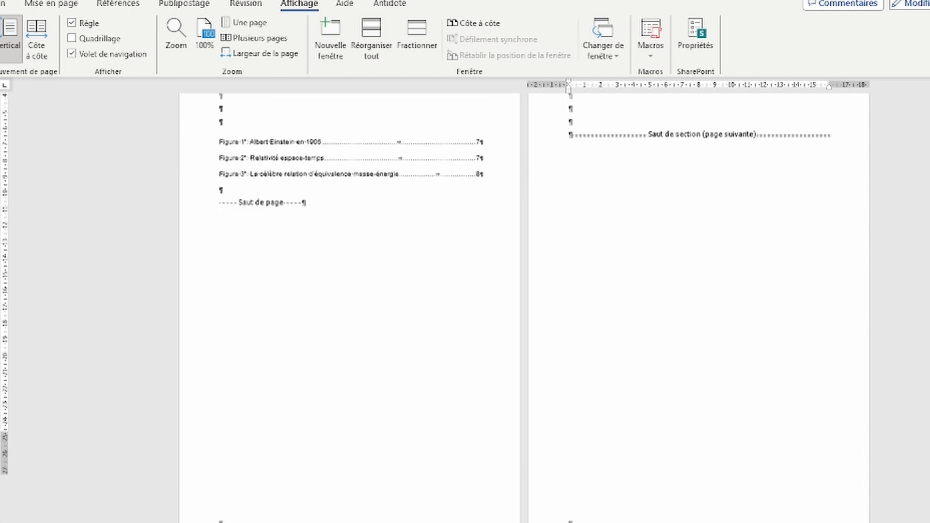
pyautogui.scroll(-5, 304, 327)
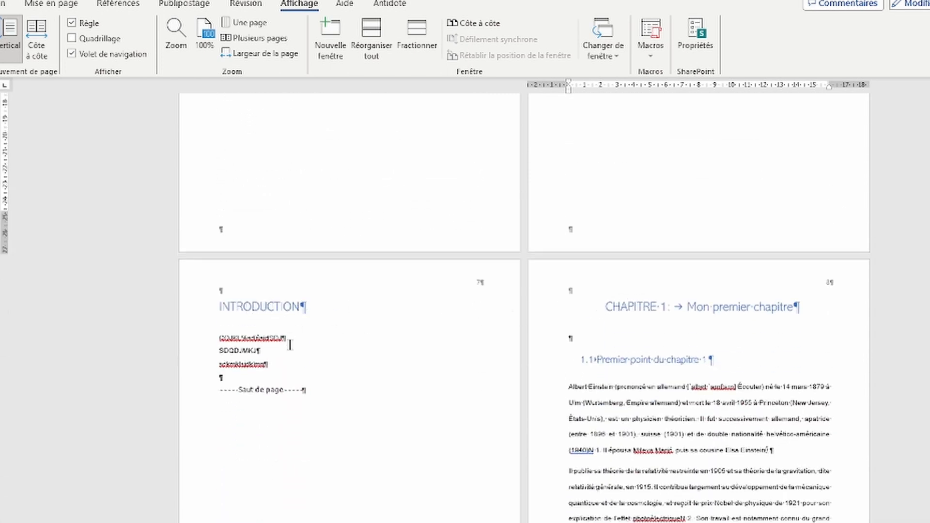
pyautogui.click(301, 374)
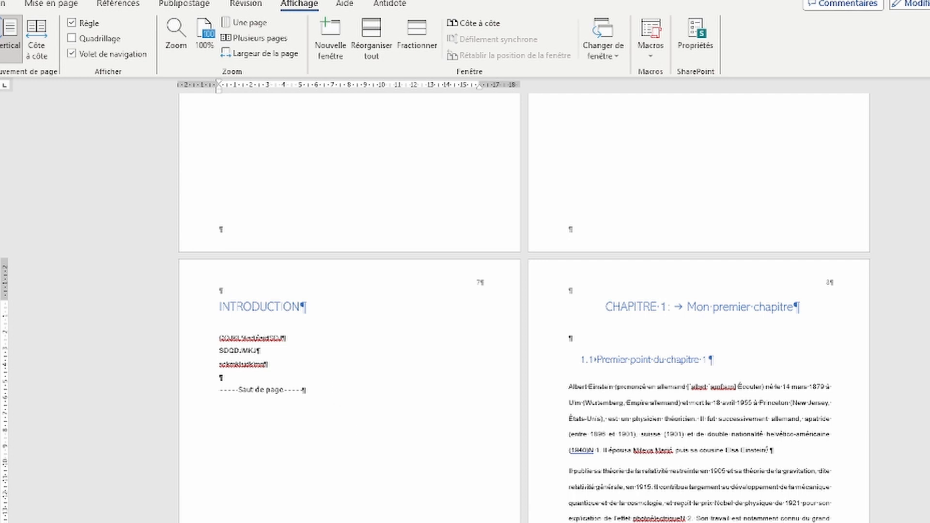
pyautogui.hotkey('ctrl', 'Return')
pyautogui.scroll(-7, 381, 324)
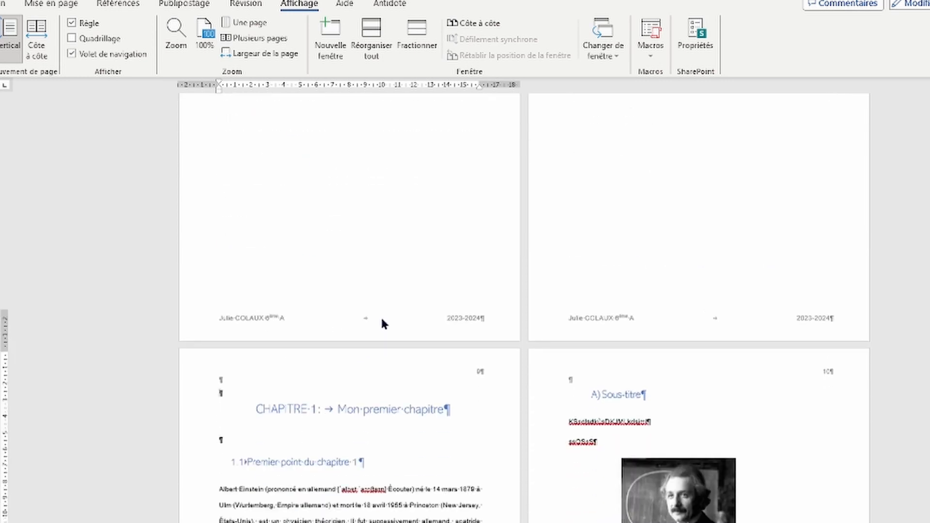
pyautogui.scroll(-1, 382, 323)
pyautogui.scroll(-3, 508, 427)
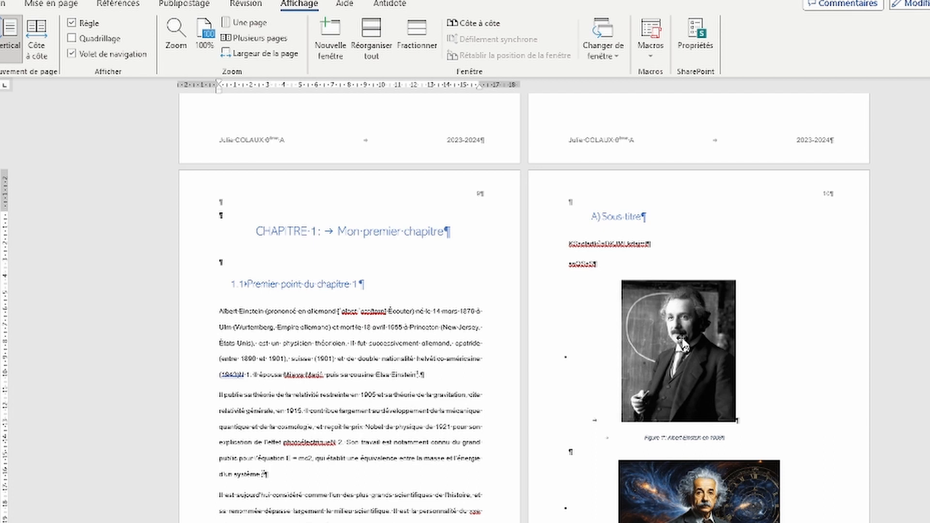
pyautogui.scroll(5, 605, 359)
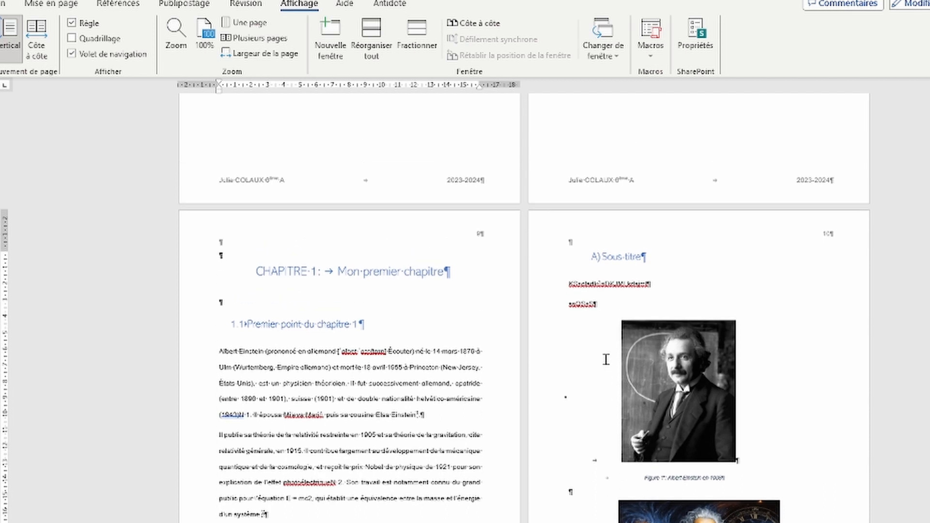
pyautogui.scroll(5, 493, 125)
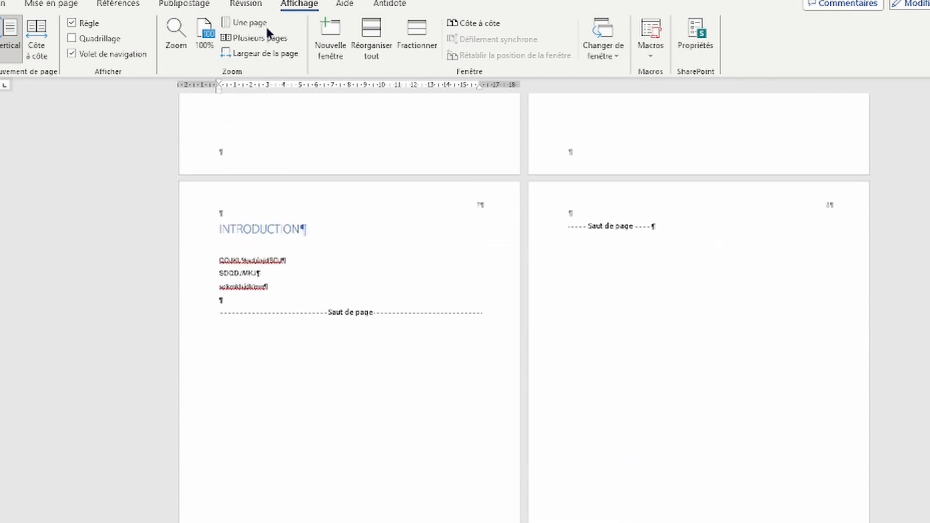
pyautogui.click(252, 38)
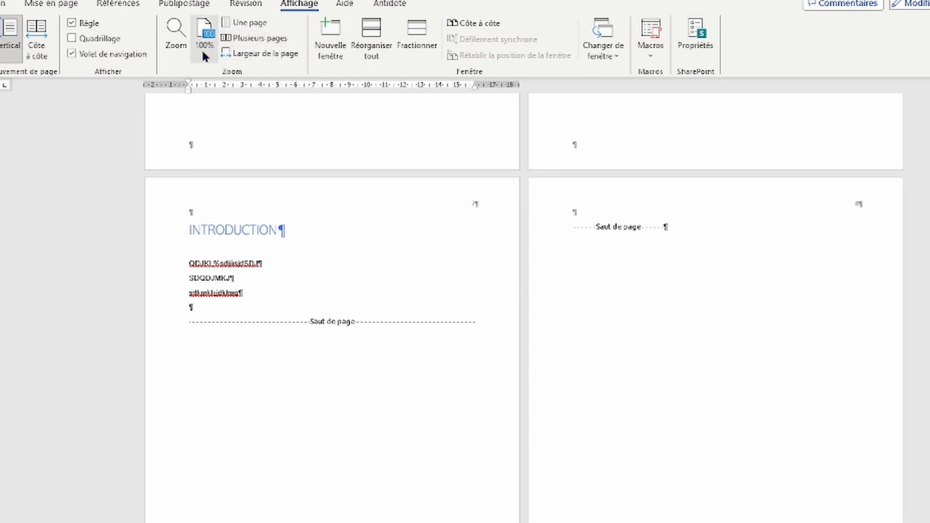
# Step: Set the zoom to show multiple pages in a 2 x 2 grid
pyautogui.click(180, 47)
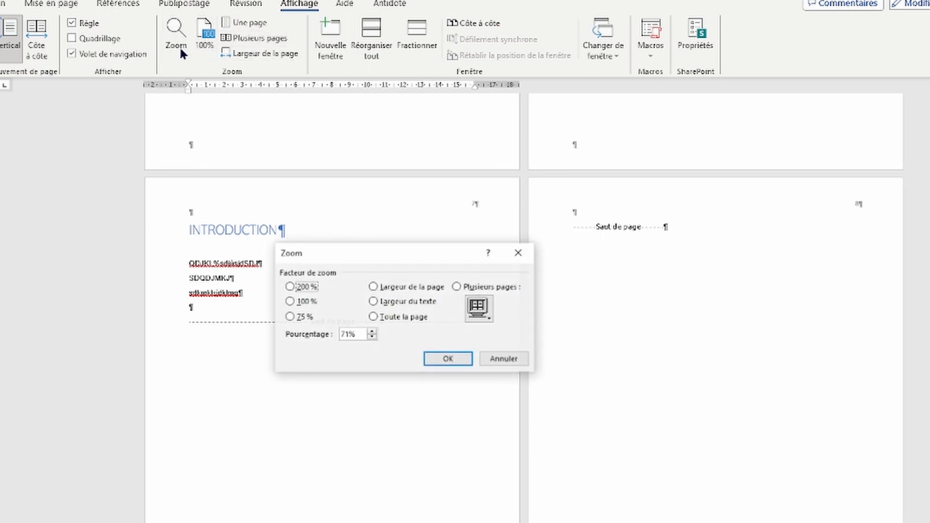
pyautogui.click(476, 312)
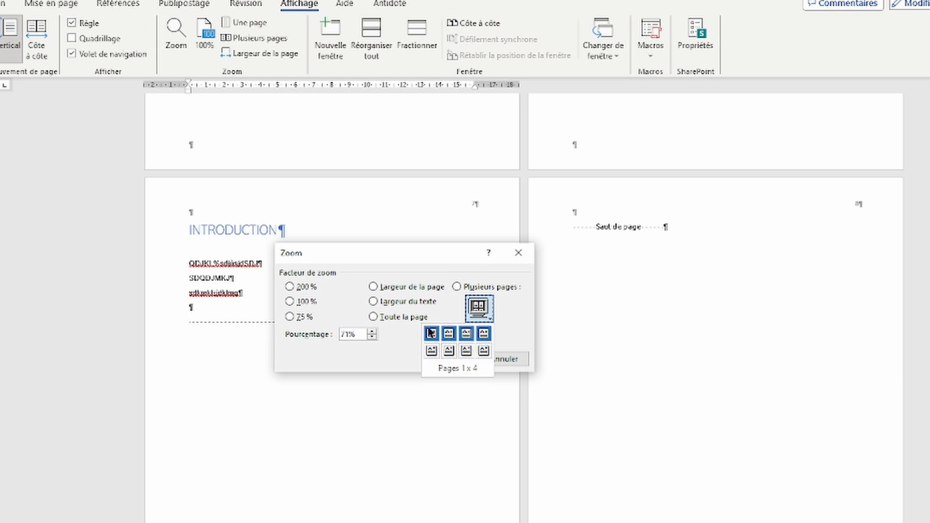
pyautogui.click(468, 352)
pyautogui.click(446, 358)
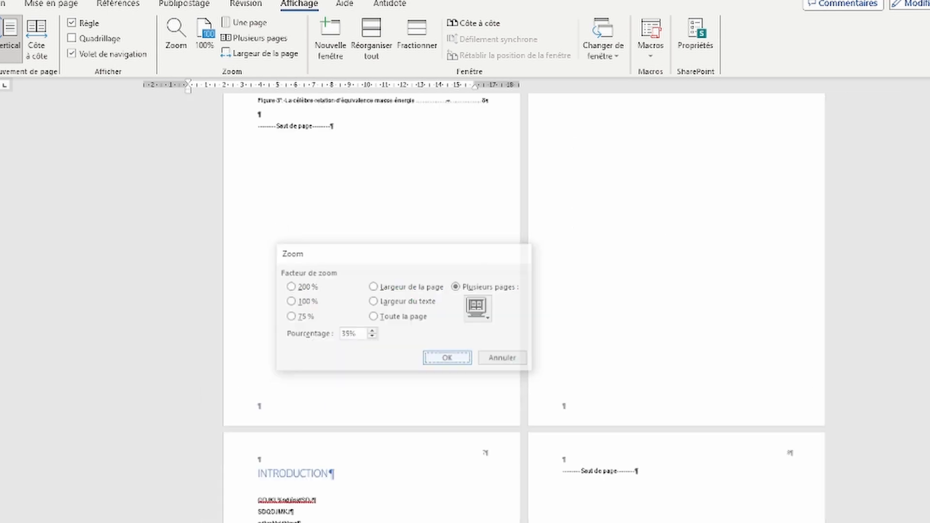
# Step: Scroll back up to the thesis title page with the Einstein portrait
pyautogui.scroll(-3, 269, 332)
pyautogui.scroll(5, 439, 270)
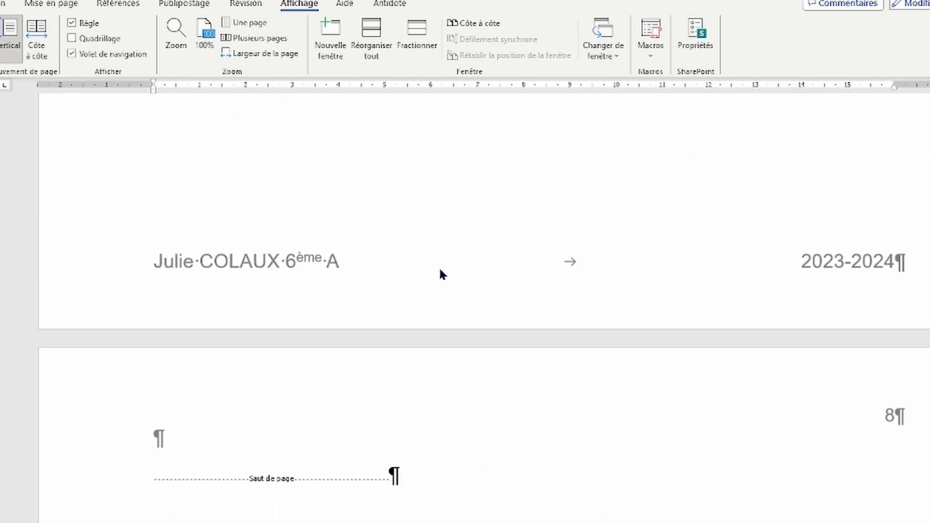
pyautogui.scroll(12, 438, 271)
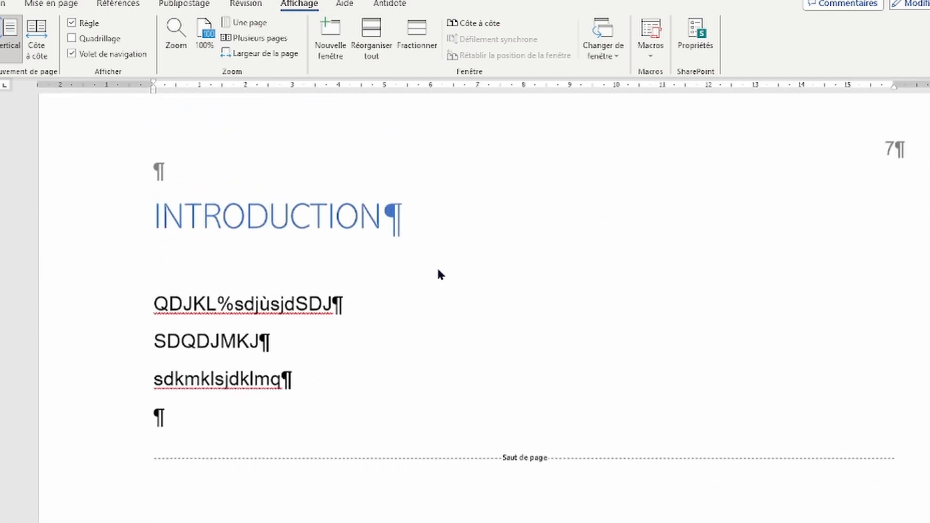
pyautogui.scroll(6, 438, 277)
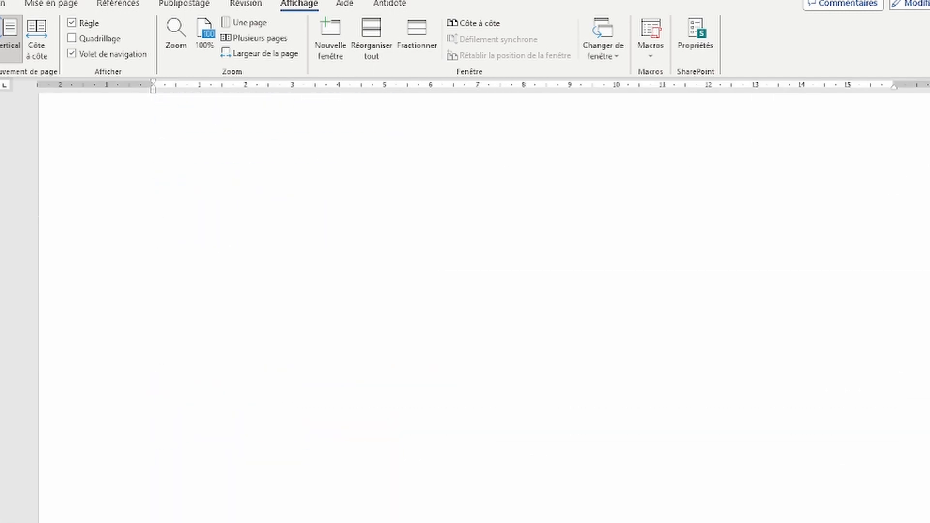
pyautogui.scroll(10, 437, 277)
pyautogui.scroll(-8, 467, 286)
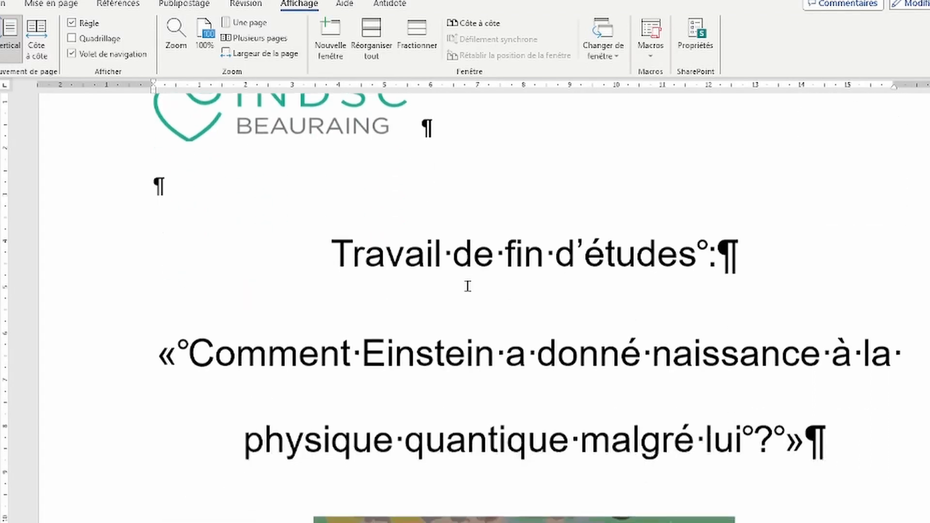
pyautogui.scroll(2, 460, 286)
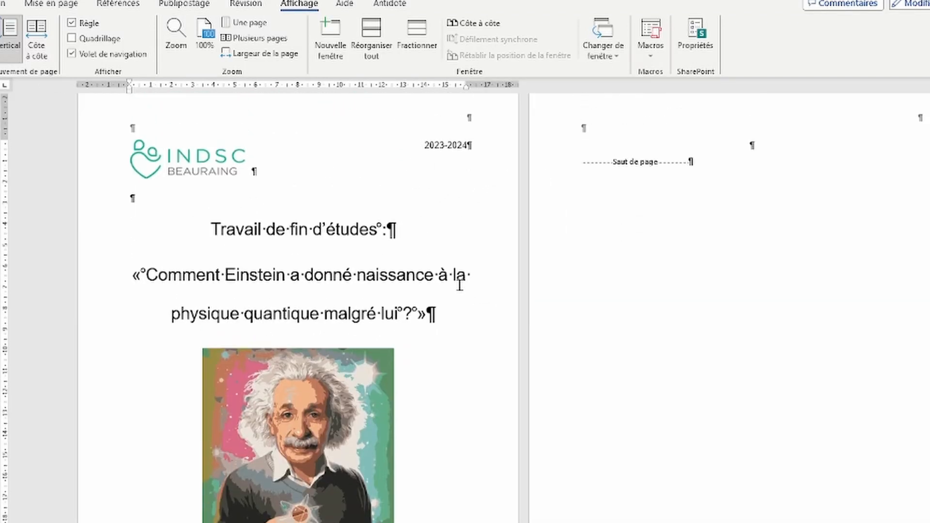